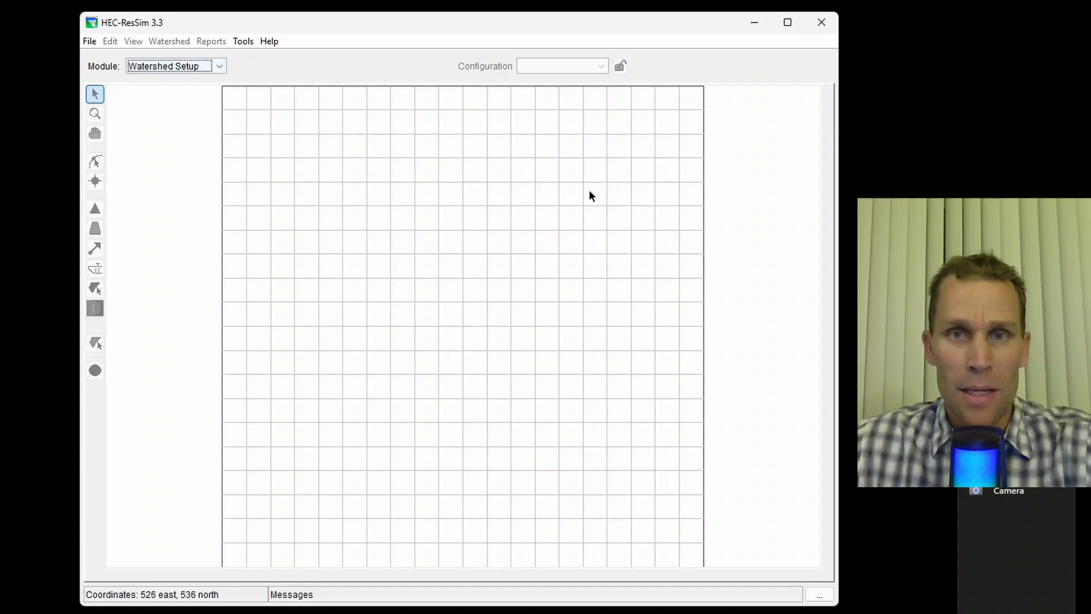
drag(509, 25, 514, 24)
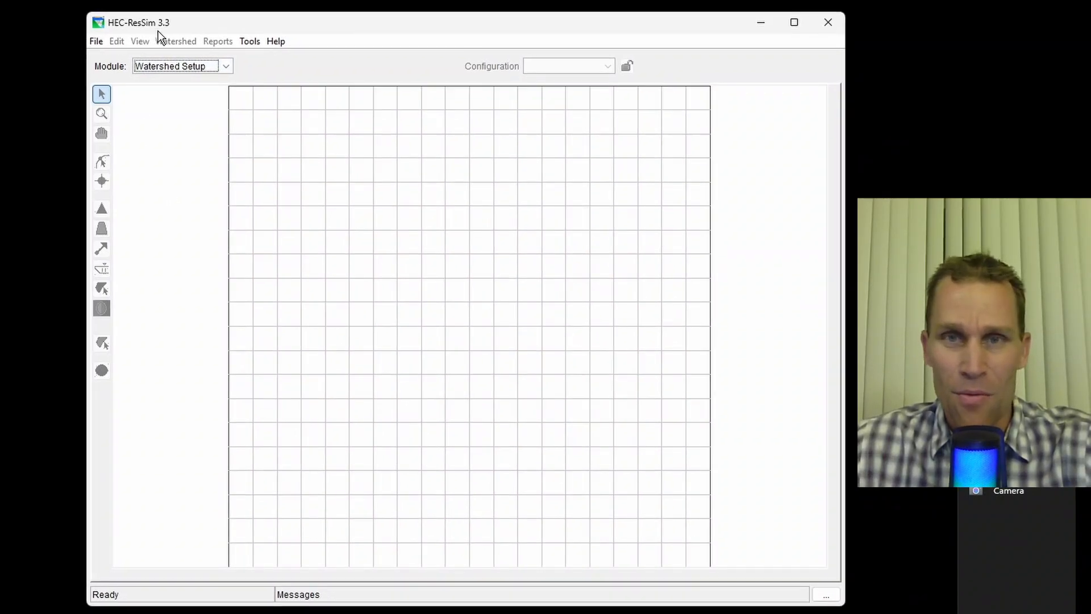
click(192, 66)
click(197, 83)
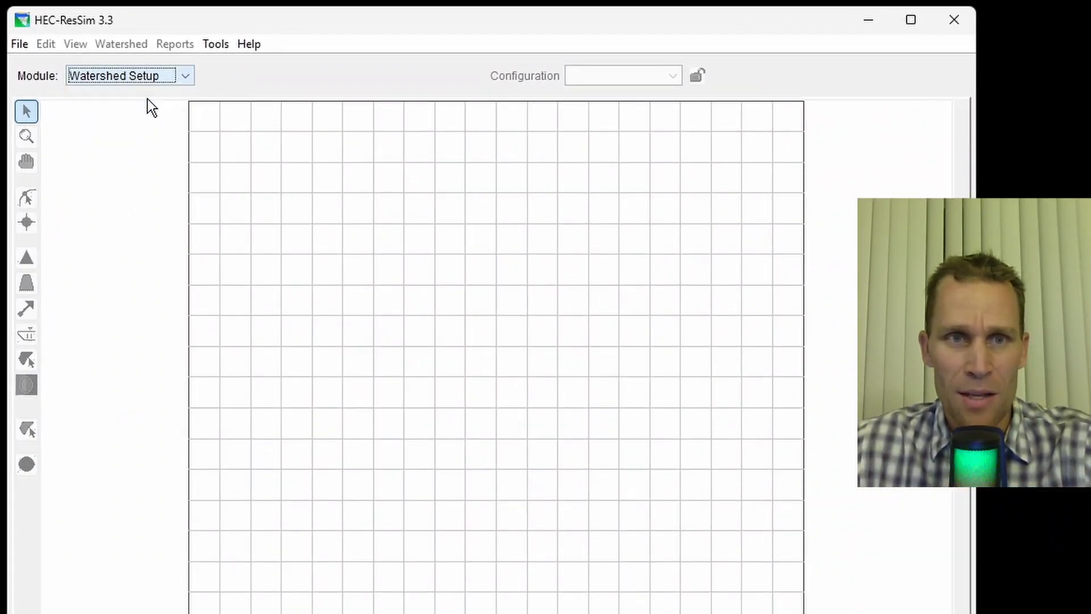
- Start a new watershed and name it video_03
click(23, 46)
click(41, 67)
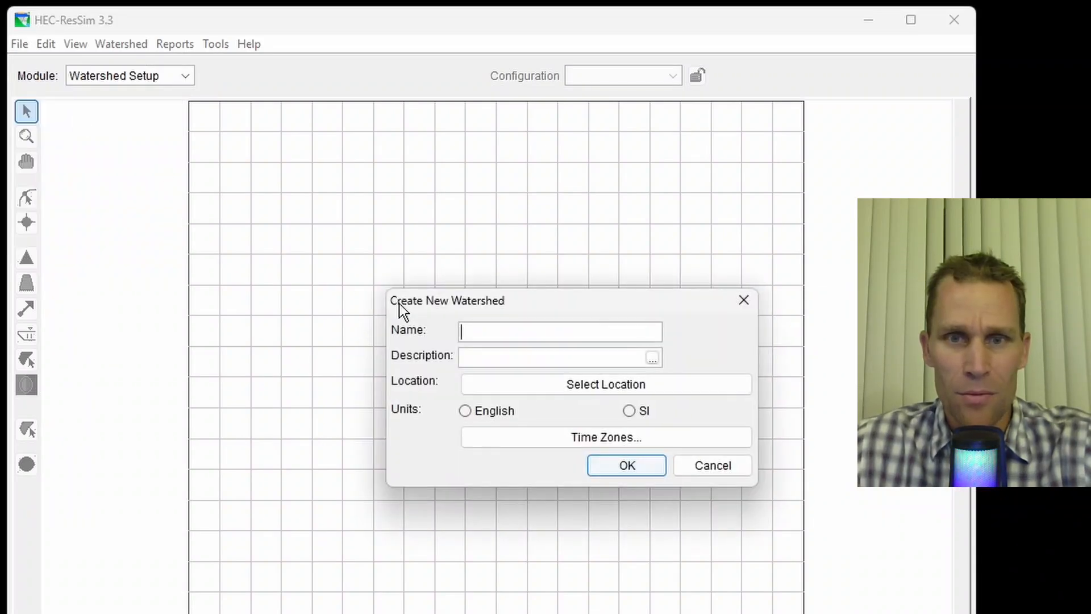
text(vidoe)
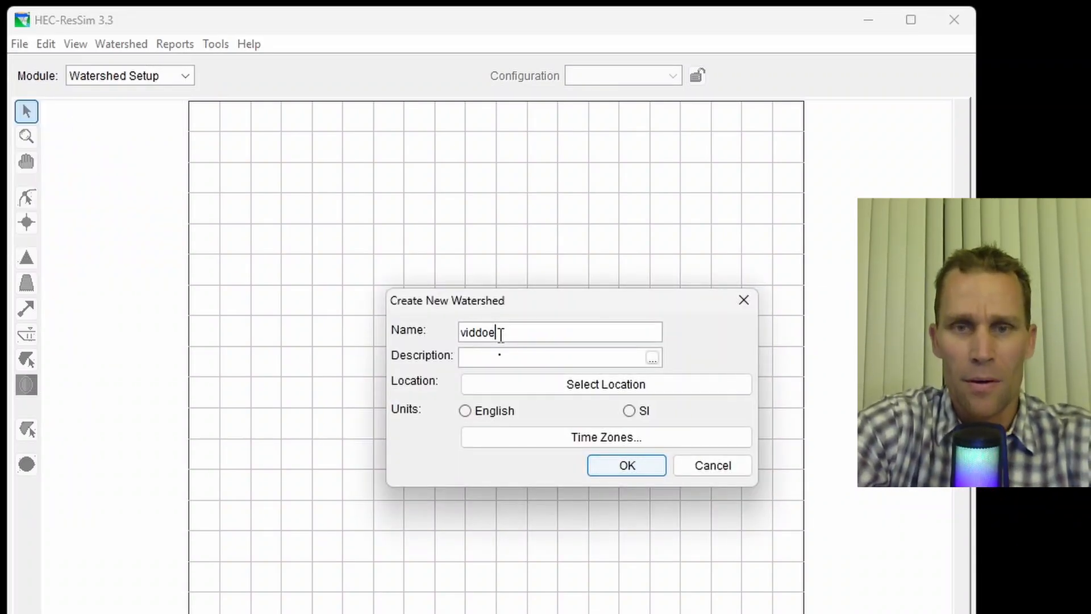
key(BackSpace)
key(BackSpace)
text(oe)
key(BackSpace)
key(BackSpace)
text(eo)
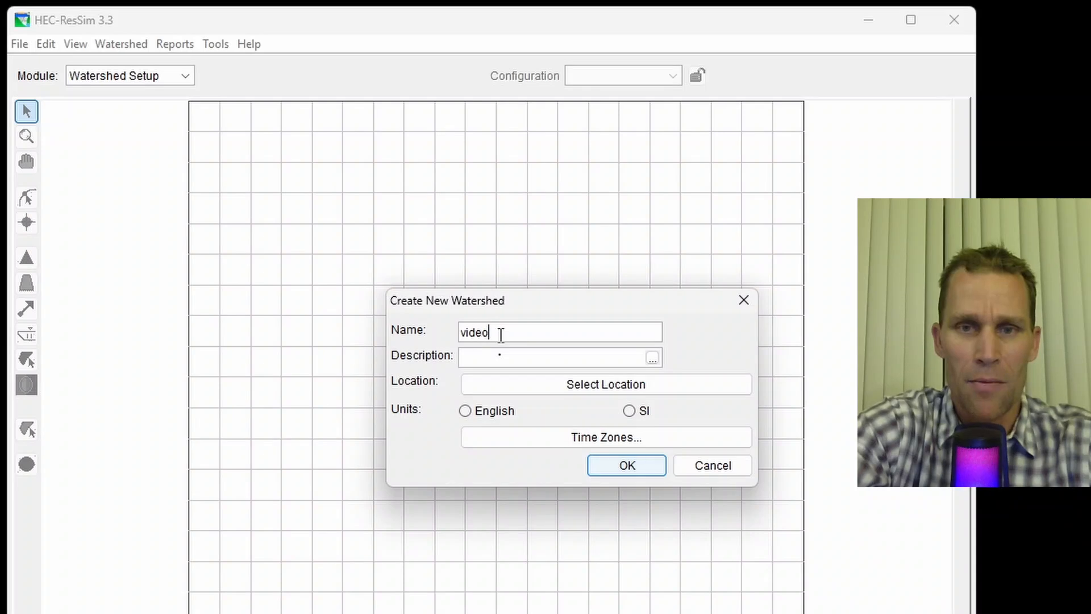
text(_03)
- Set the watershed location to the ResSim Exercises shortcut folder
click(537, 387)
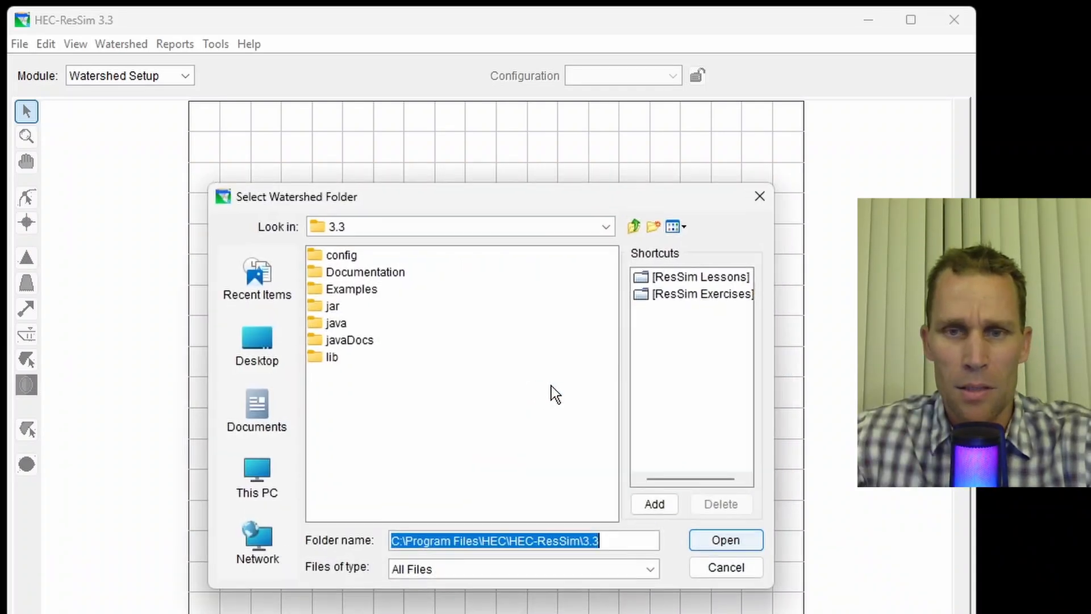
click(689, 294)
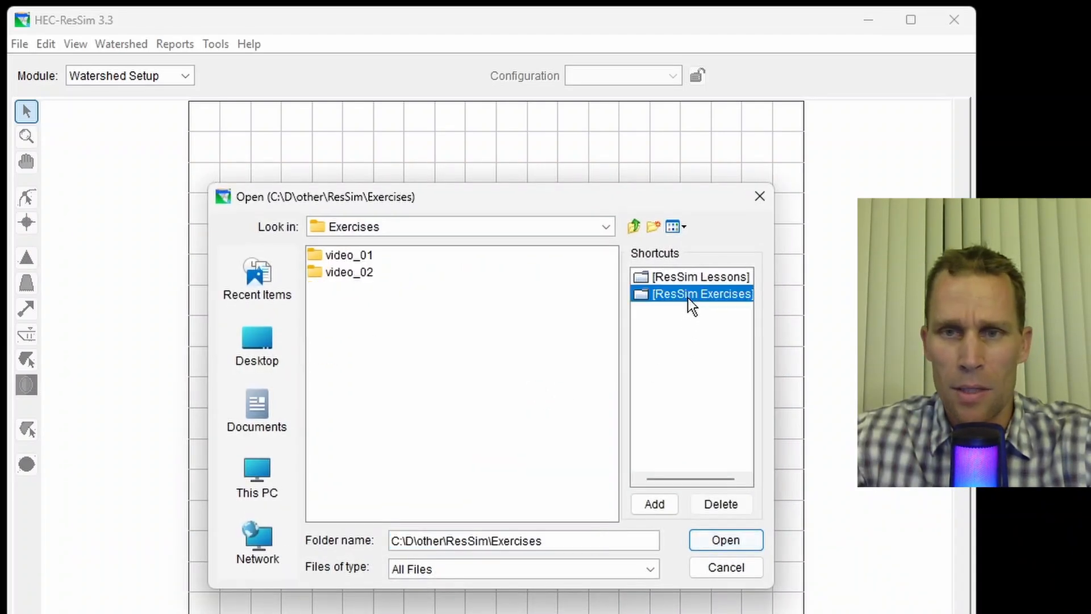
click(725, 540)
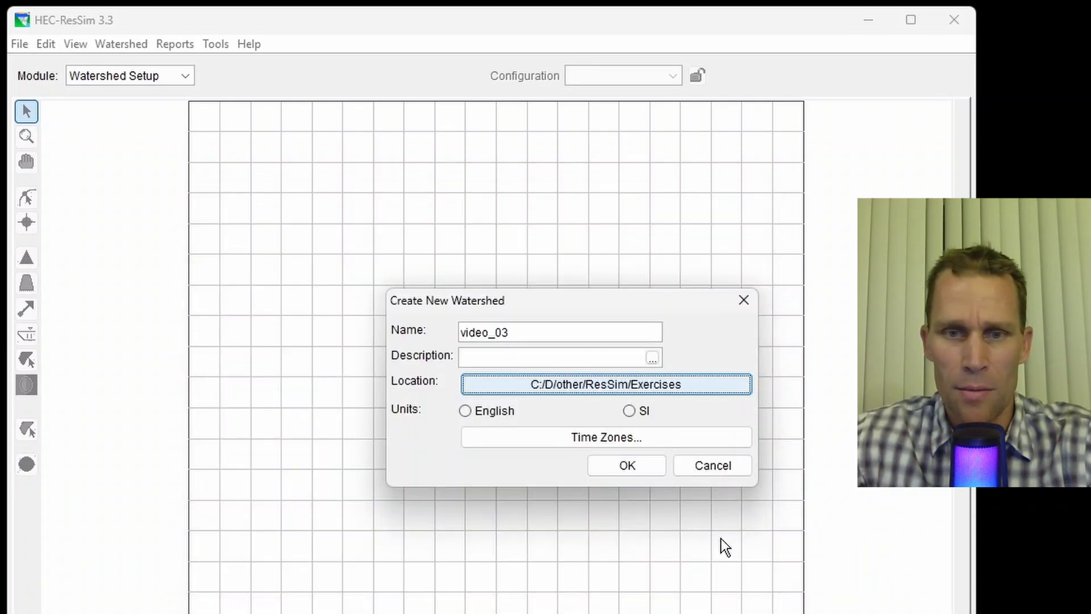
- Choose English units and the (GMT -08:00) Pacific Time zone, then create the watershed
click(469, 414)
click(489, 436)
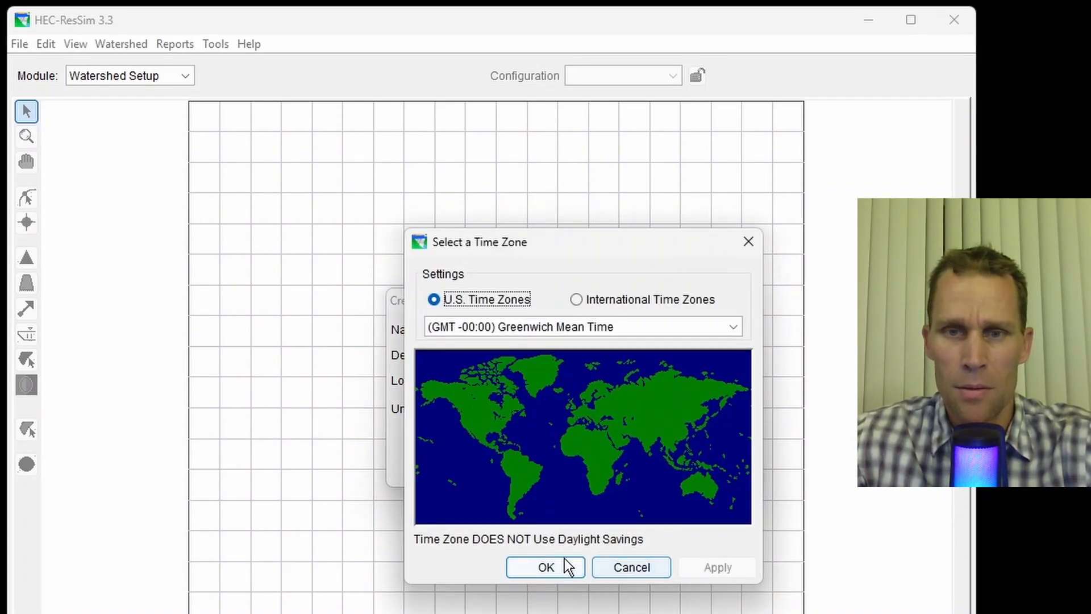
click(564, 328)
click(584, 380)
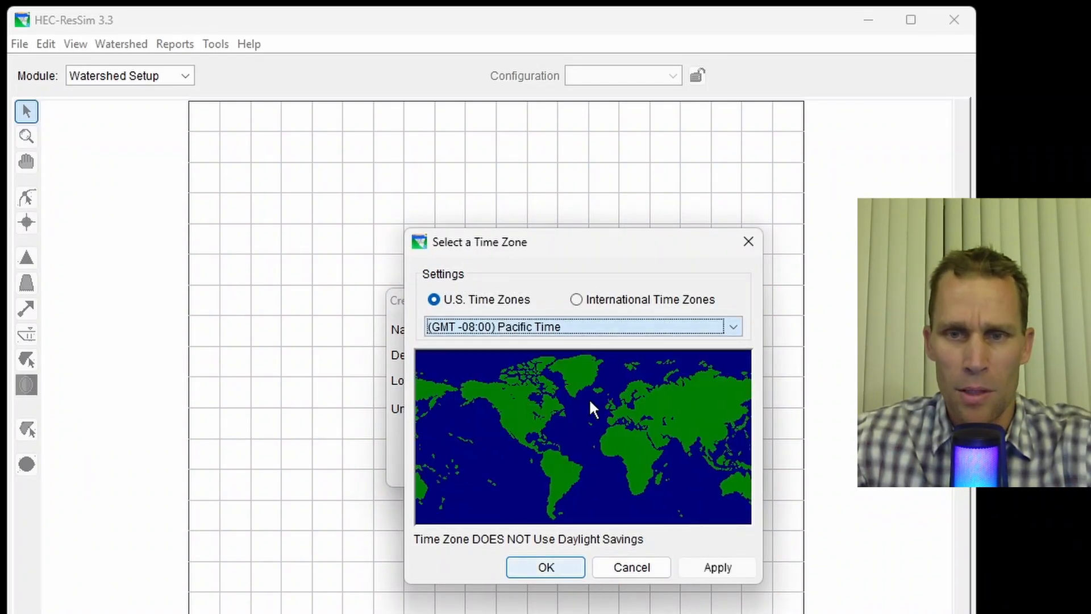
click(710, 560)
click(557, 567)
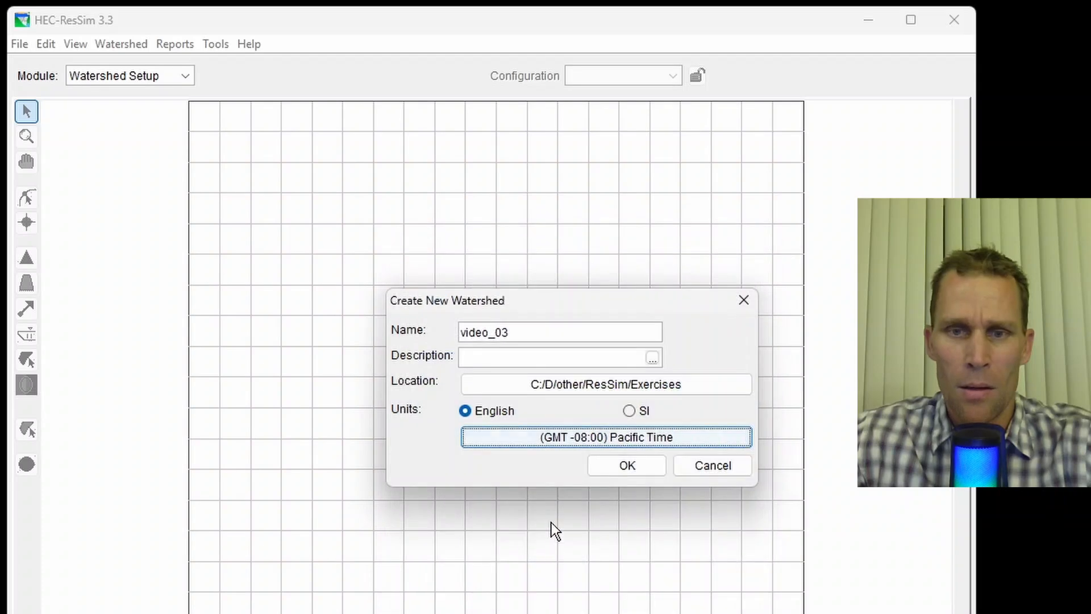
click(625, 463)
click(628, 593)
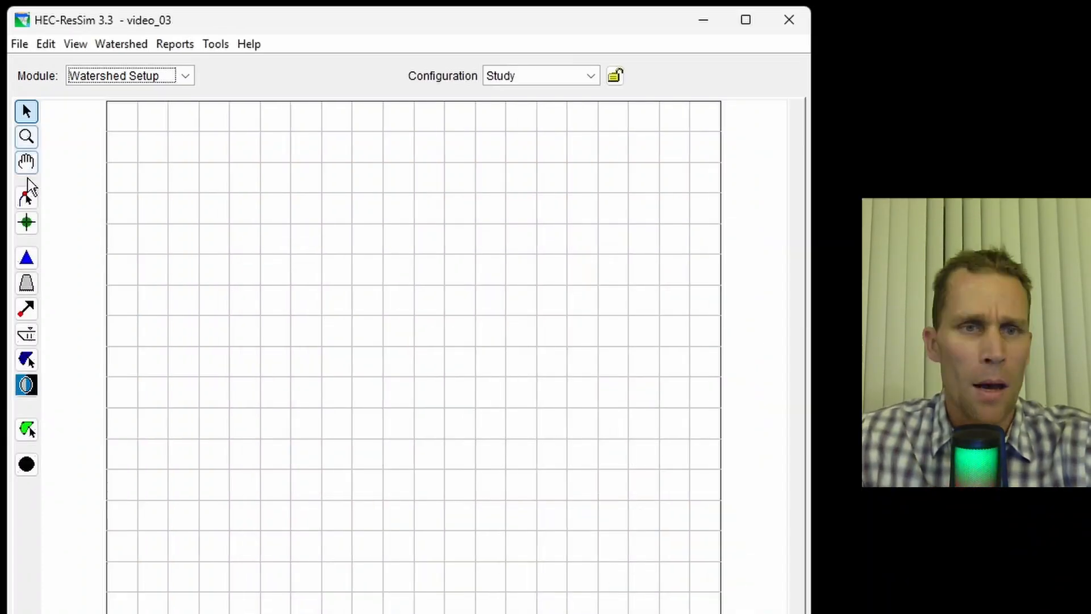
- Draw a stream from the upper left running down to the south-east and name it stream_1
click(26, 198)
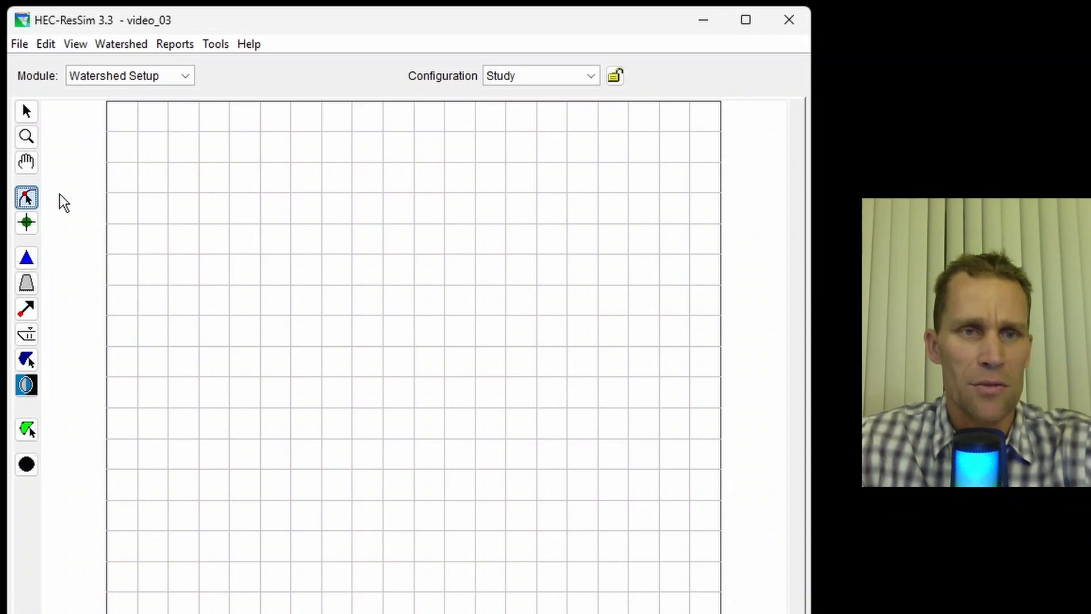
click(151, 137)
click(195, 148)
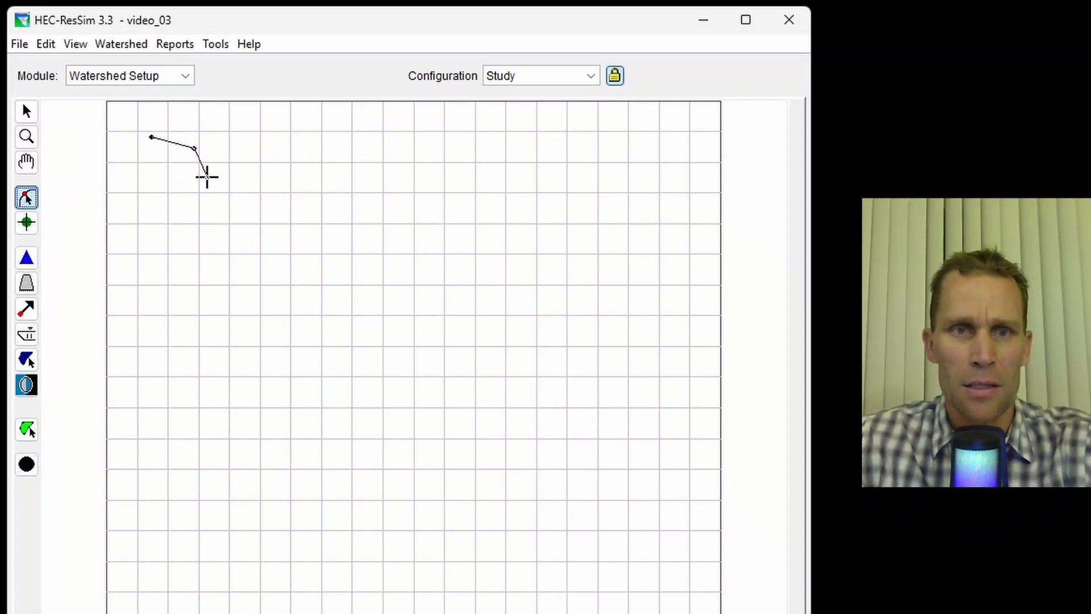
click(207, 178)
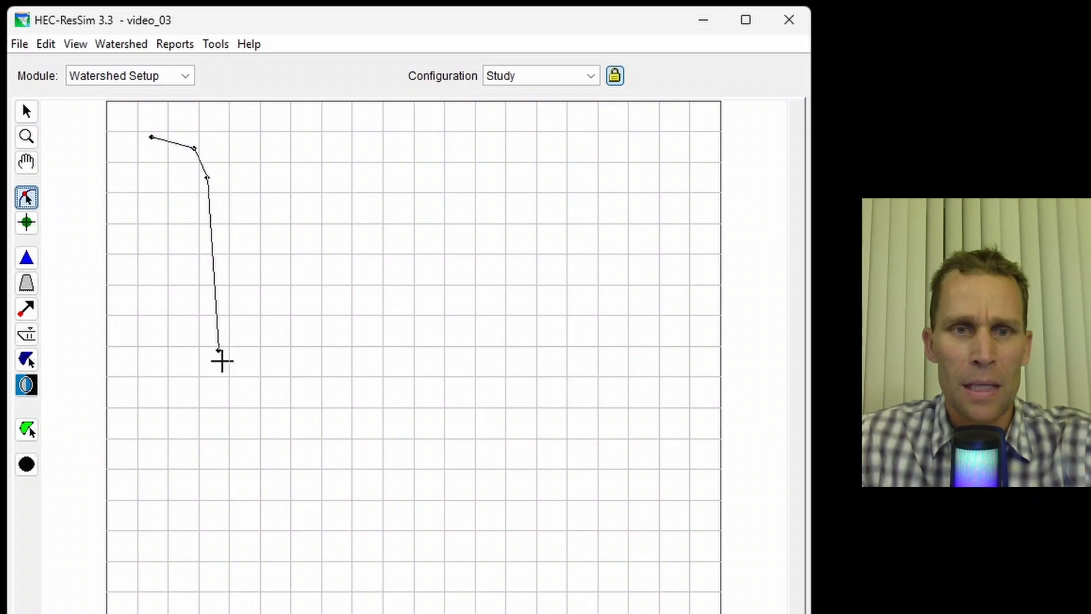
double_click(230, 378)
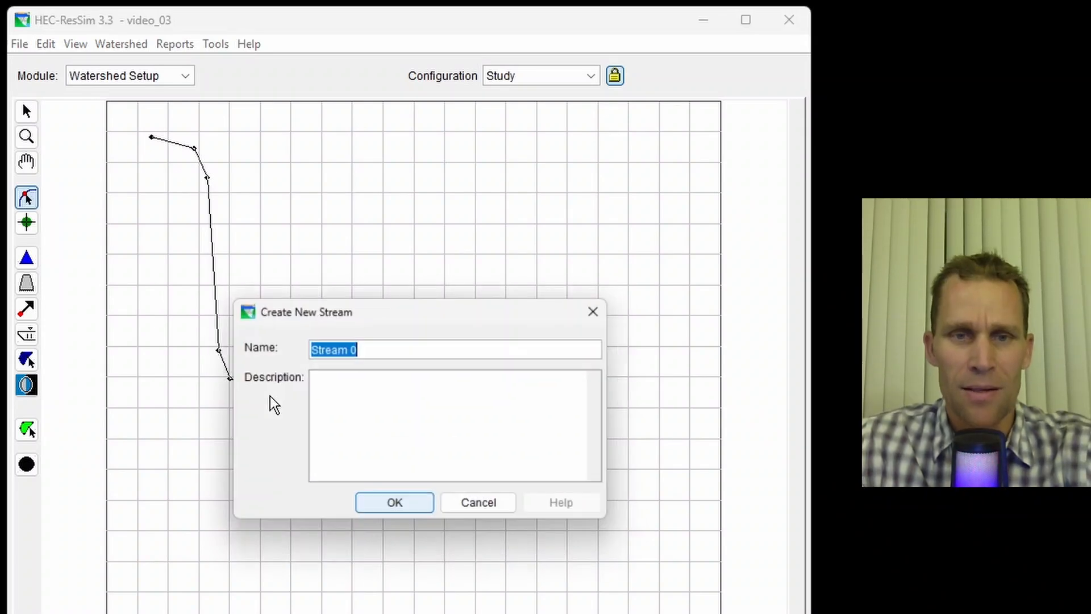
text(stream)
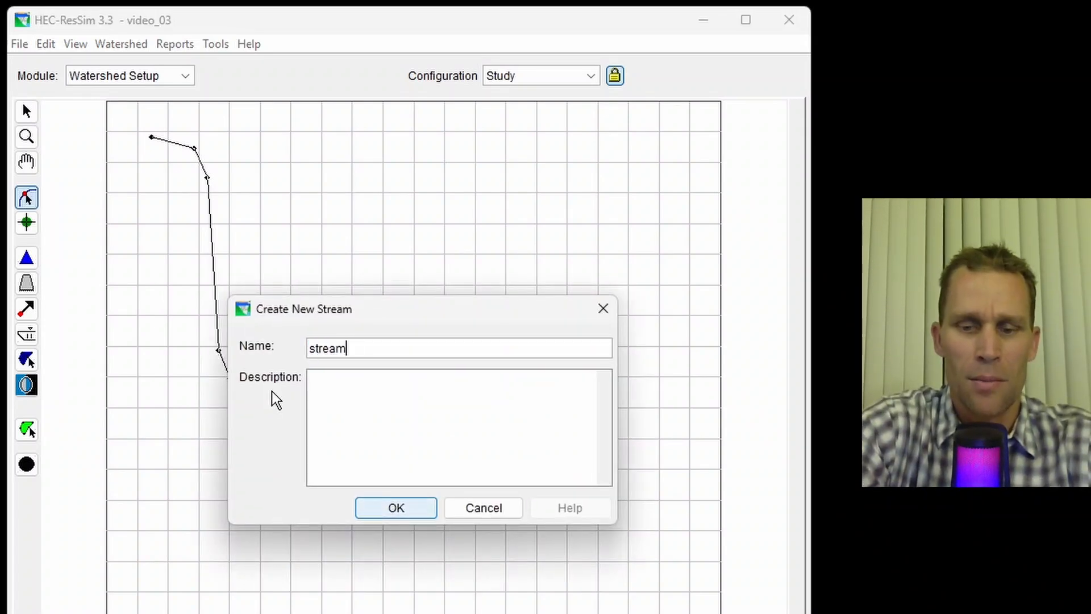
text(_1)
key(Return)
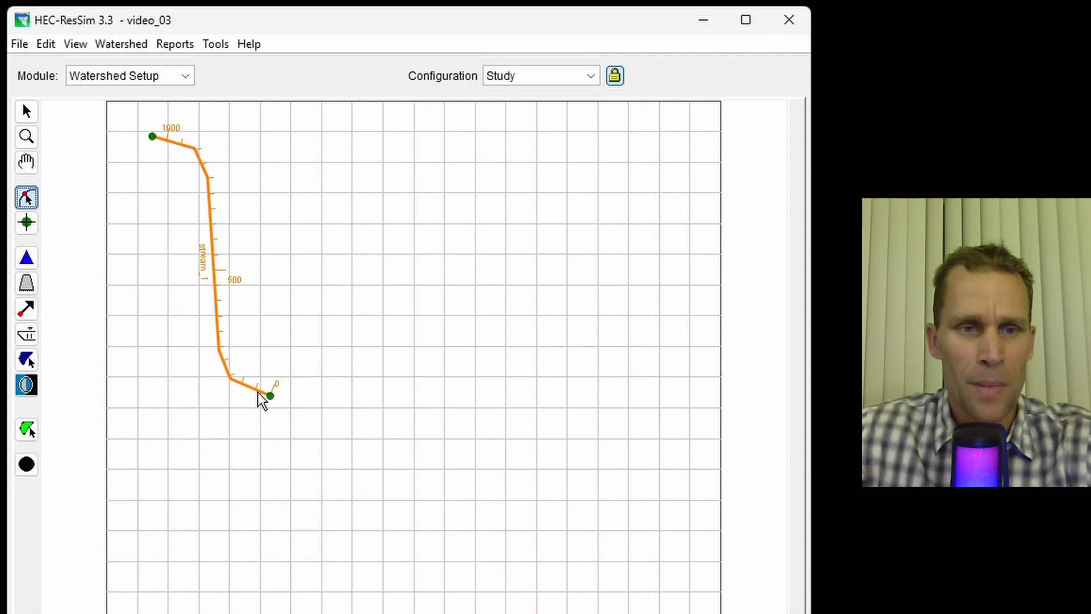
- Add a computation point named CP1 near the stream's upstream end
click(26, 464)
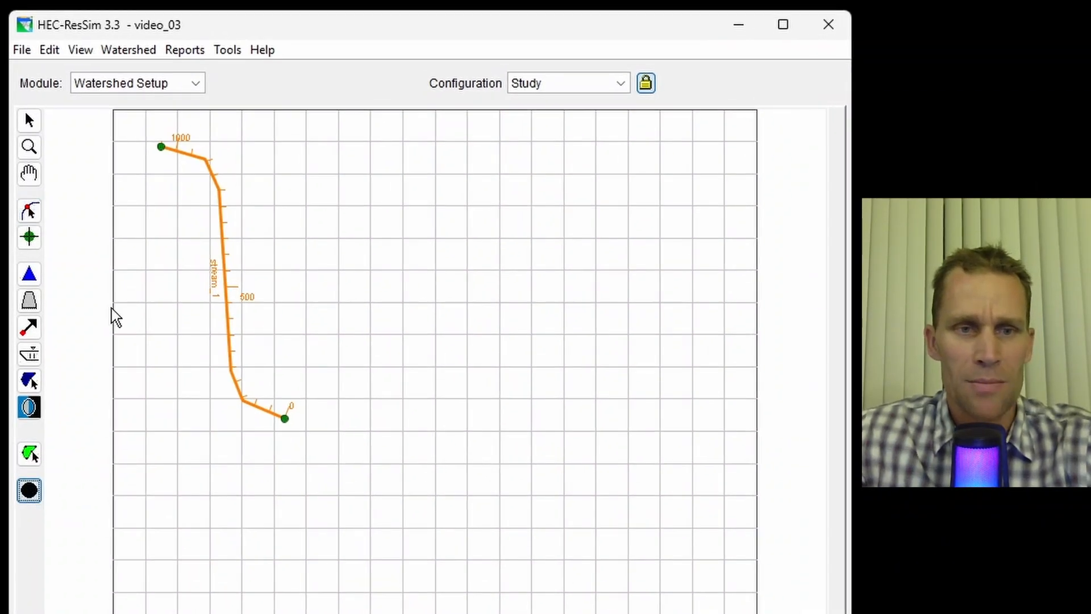
click(196, 158)
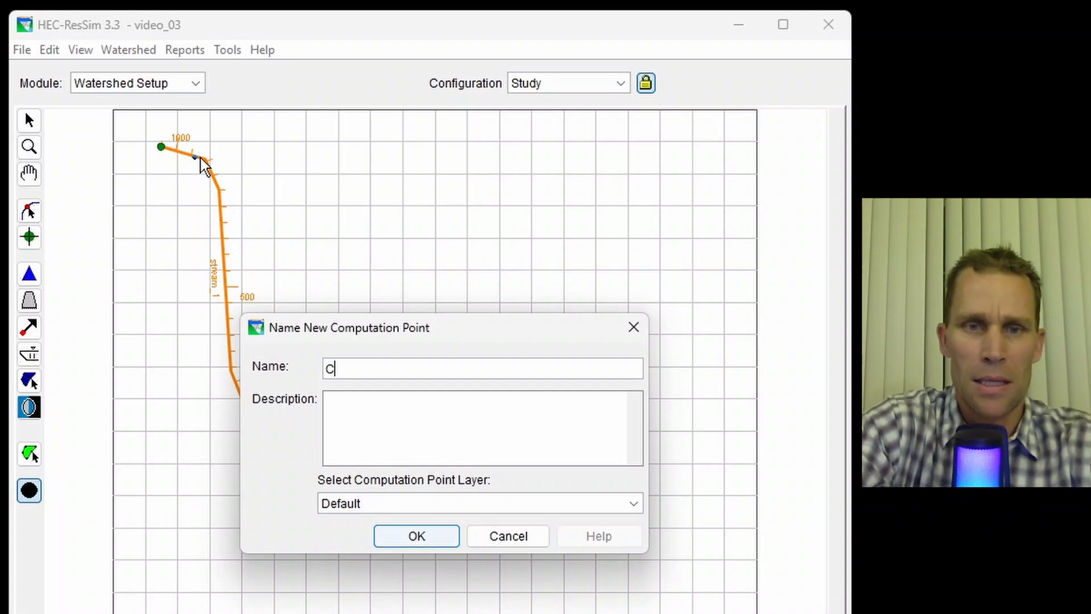
text(CP1)
key(Return)
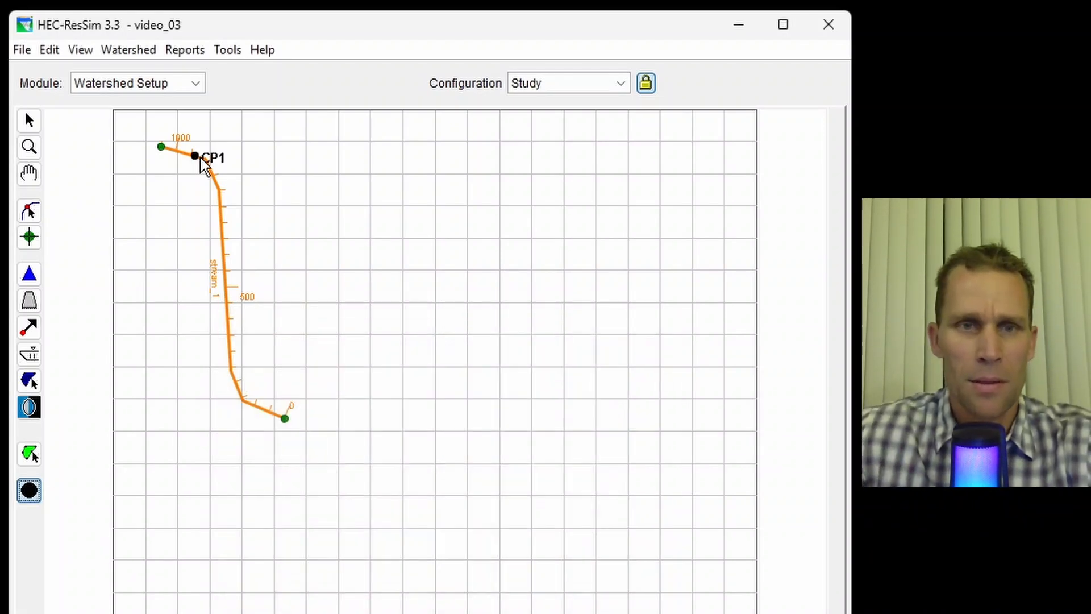
- Place reservoir_1 on the stream's upper straight reach, spanning about station 550 to 650
scroll(193, 168, up, 3)
click(29, 172)
drag(159, 265, 219, 329)
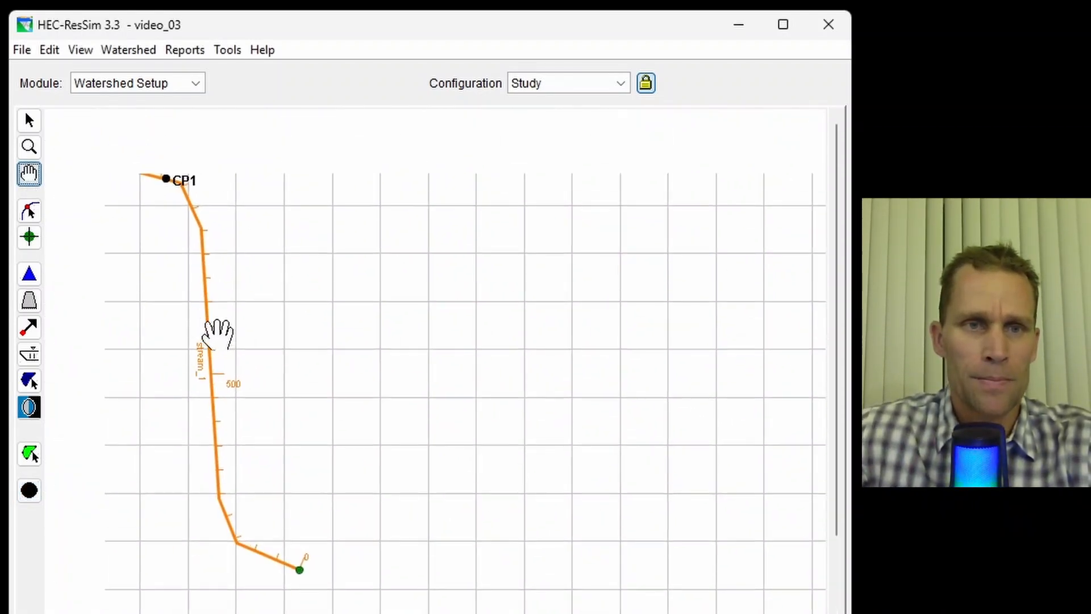
click(29, 119)
click(29, 274)
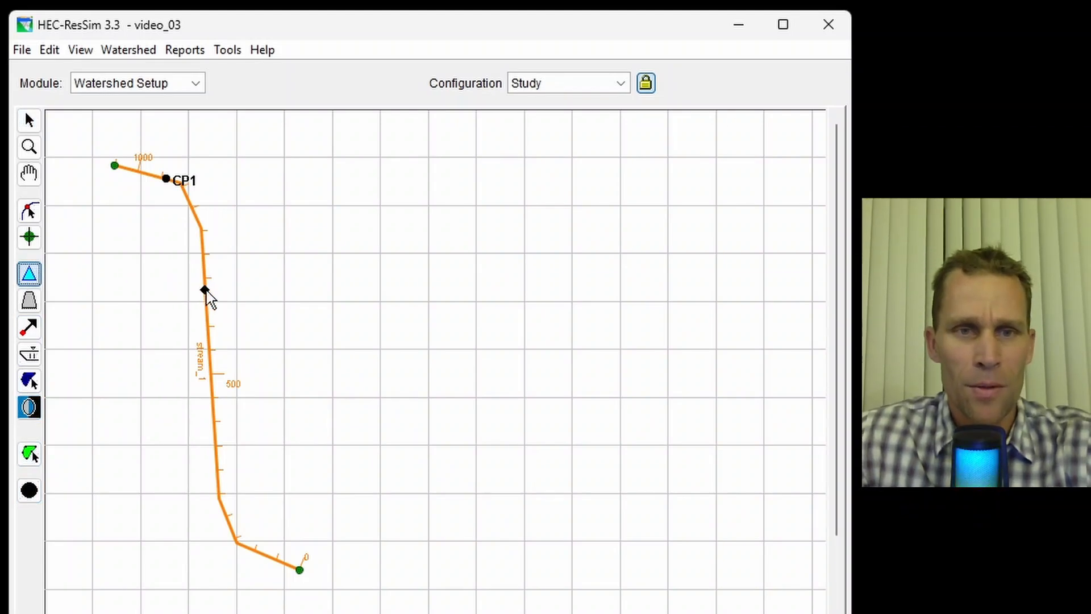
drag(205, 290, 210, 351)
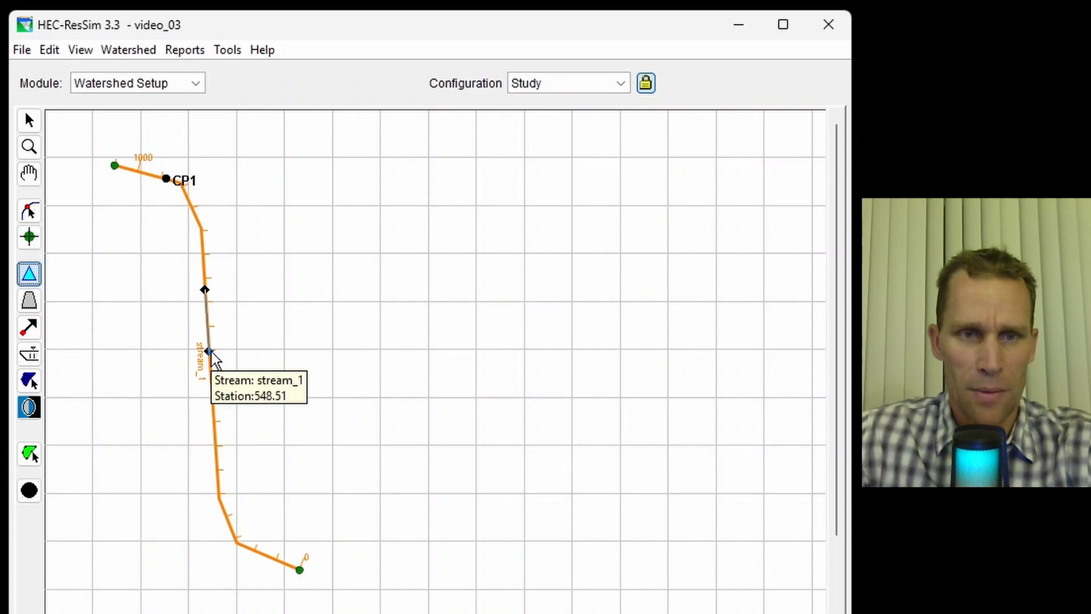
click(210, 350)
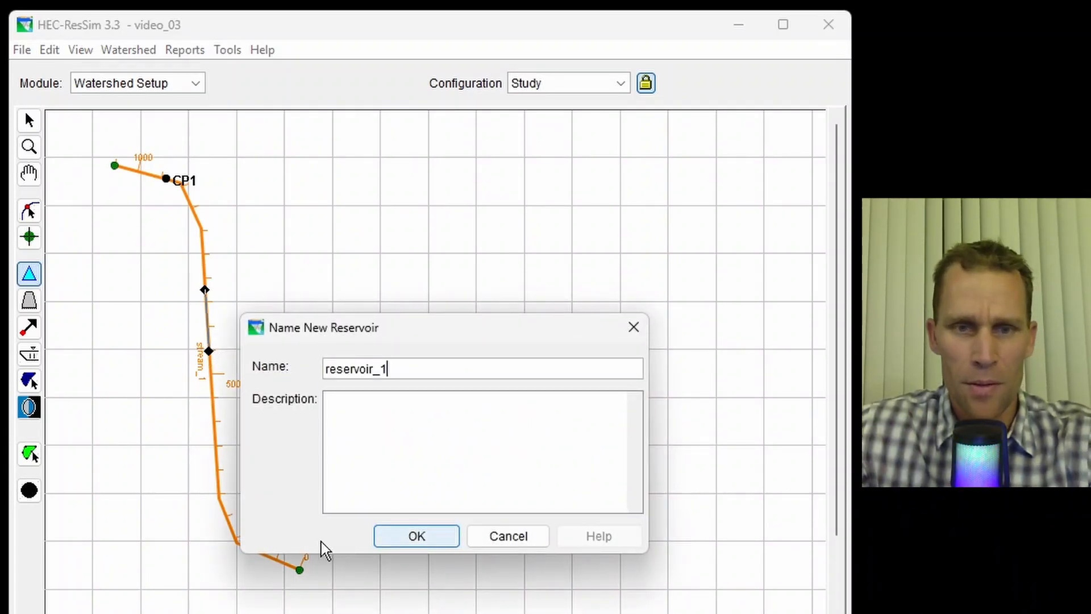
click(389, 538)
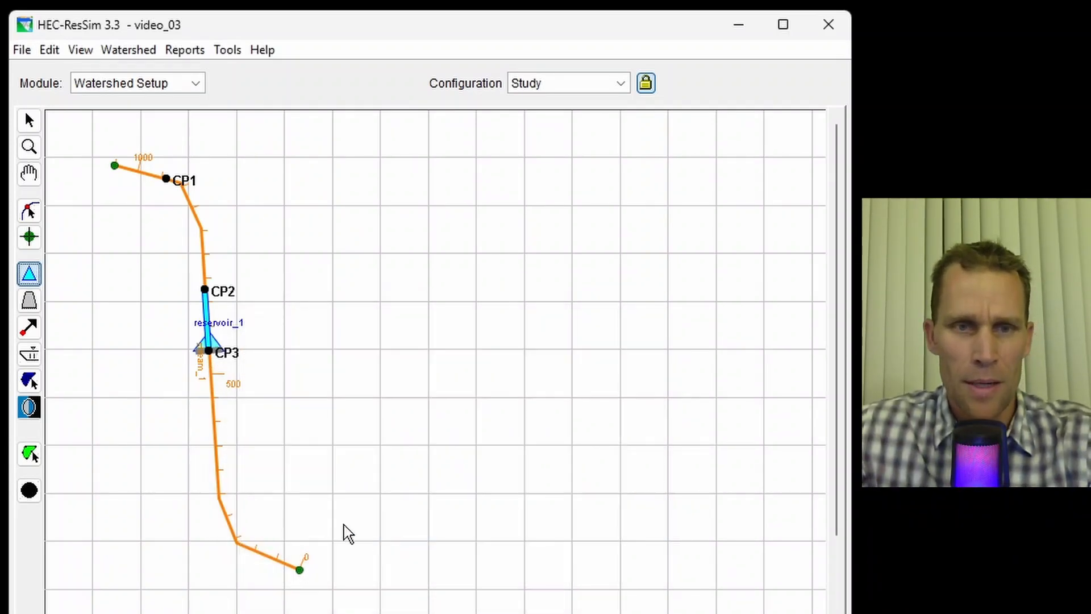
- Add a computation point named CP4 near the stream's downstream end
click(29, 490)
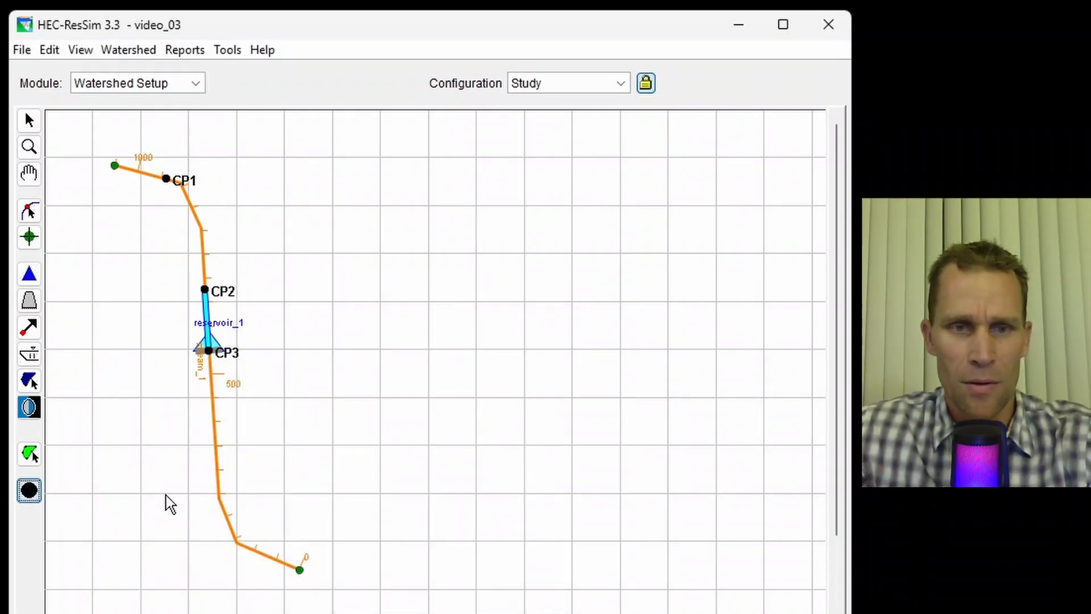
click(246, 554)
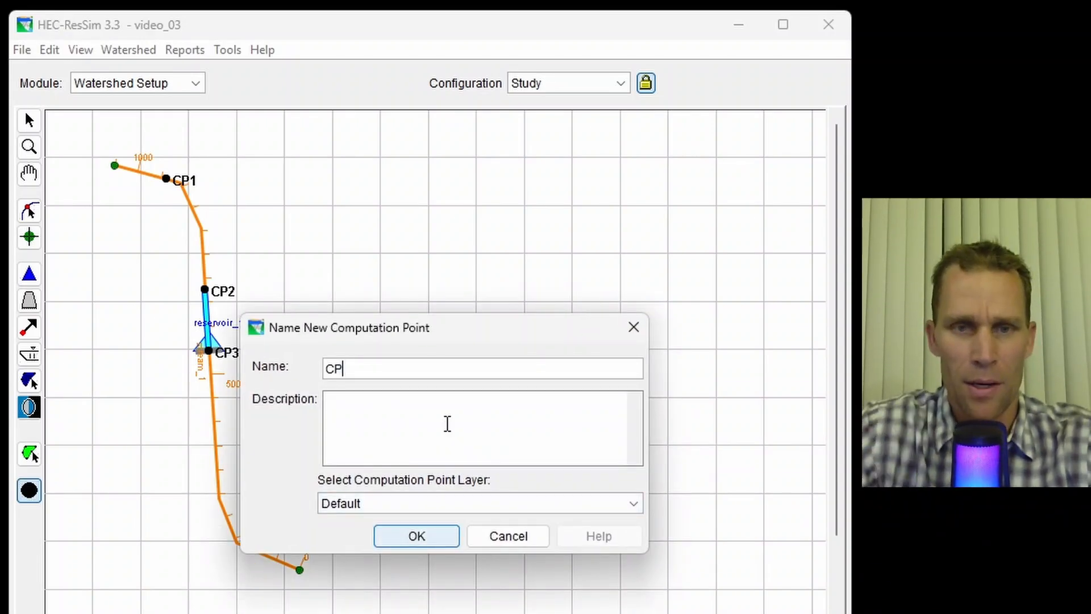
text(CP4)
click(433, 544)
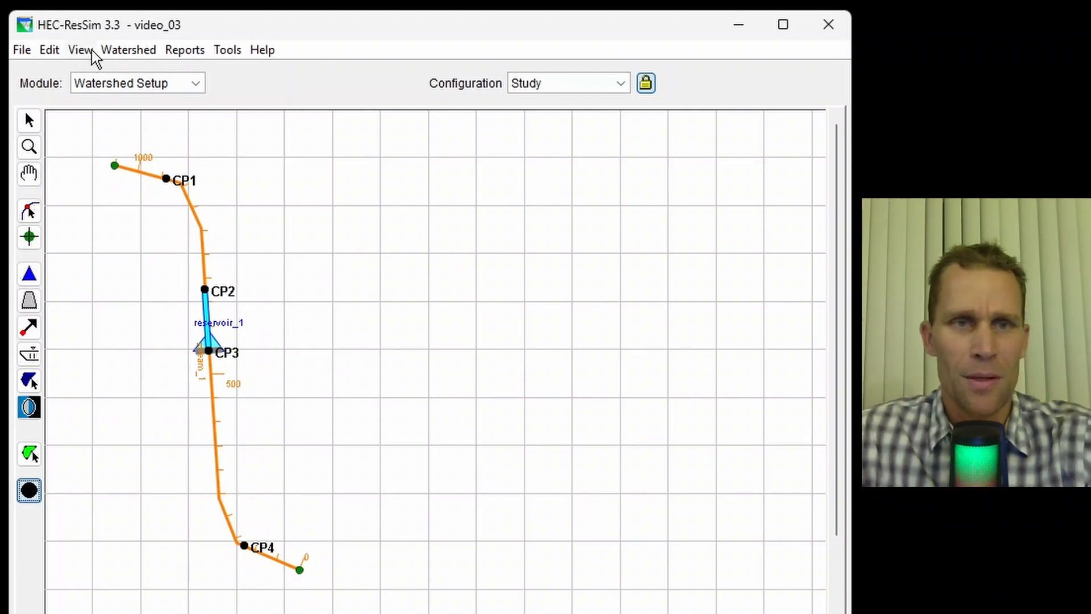
- Create a new configuration named config_1 with a 1 Hour time step and apply it
click(126, 51)
click(168, 74)
drag(357, 216, 453, 153)
click(405, 192)
click(406, 219)
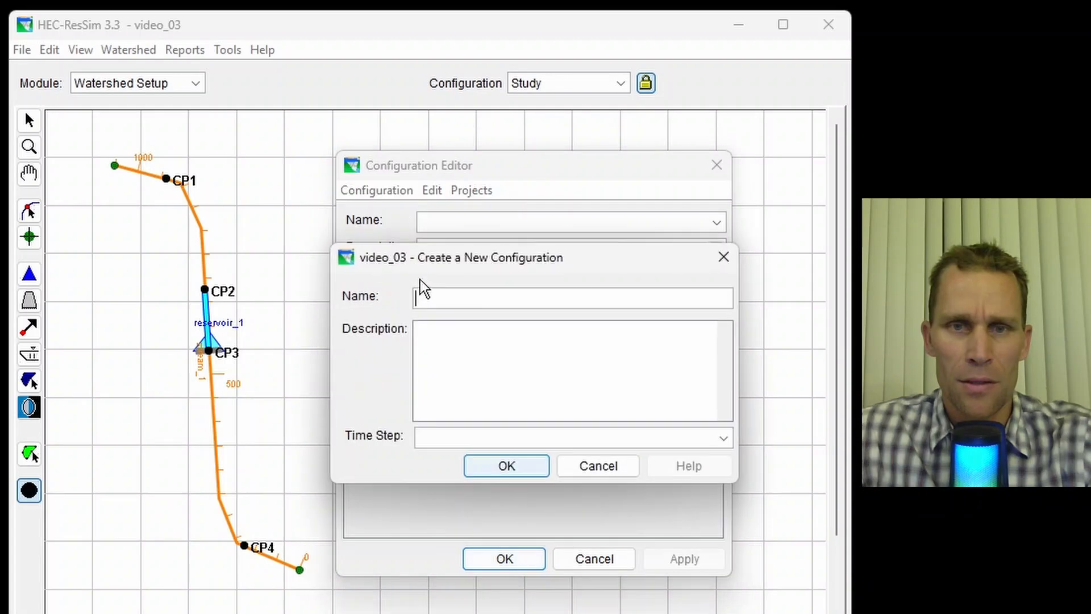
text(config_1)
click(477, 439)
click(483, 459)
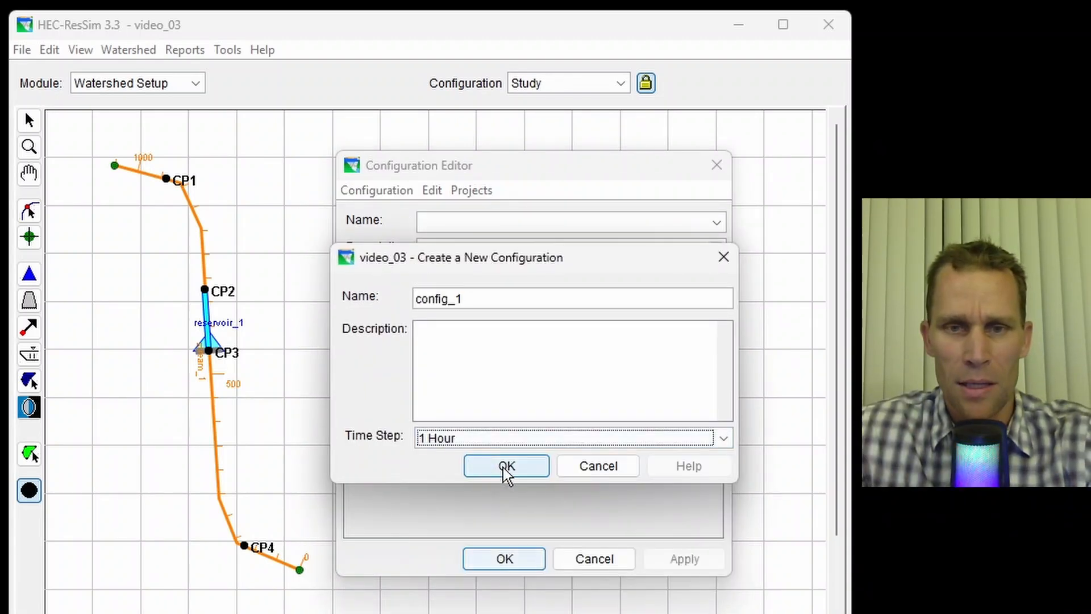
click(506, 472)
click(688, 559)
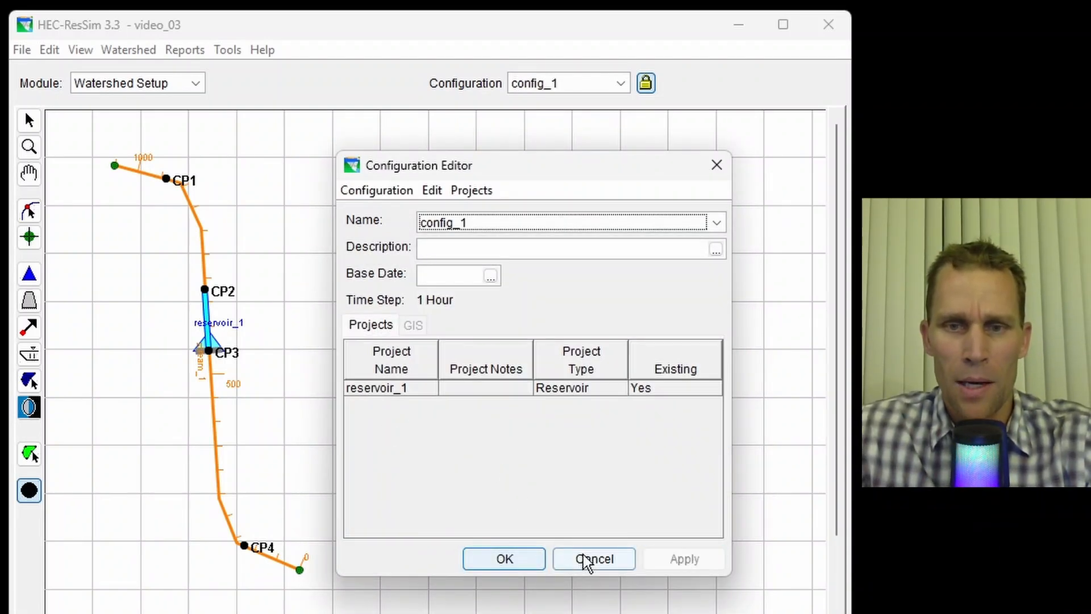
click(522, 559)
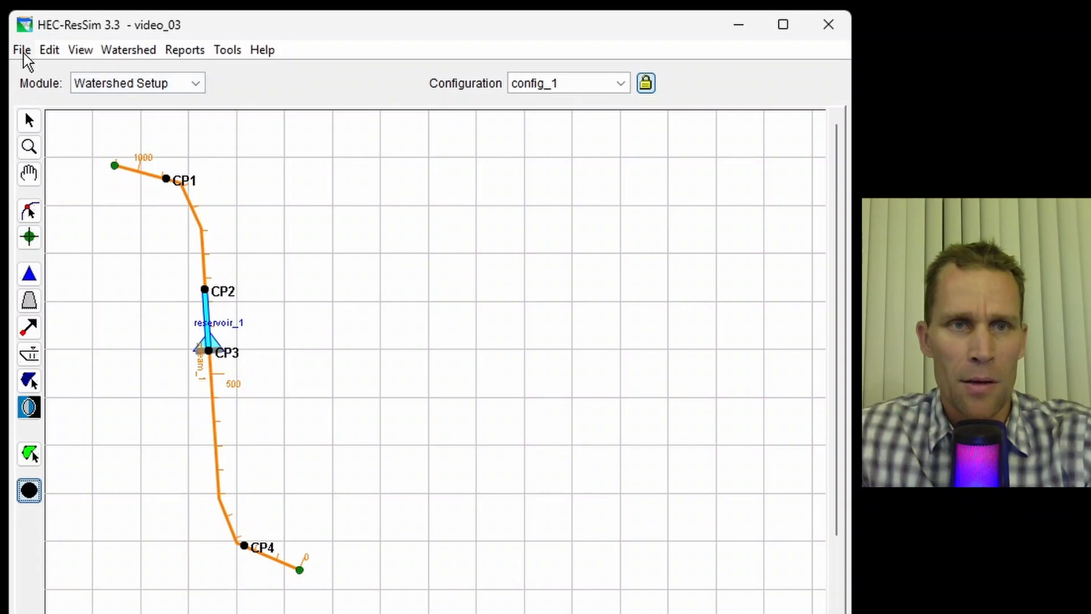
- Save the watershed and switch to the Reservoir Network module
click(23, 51)
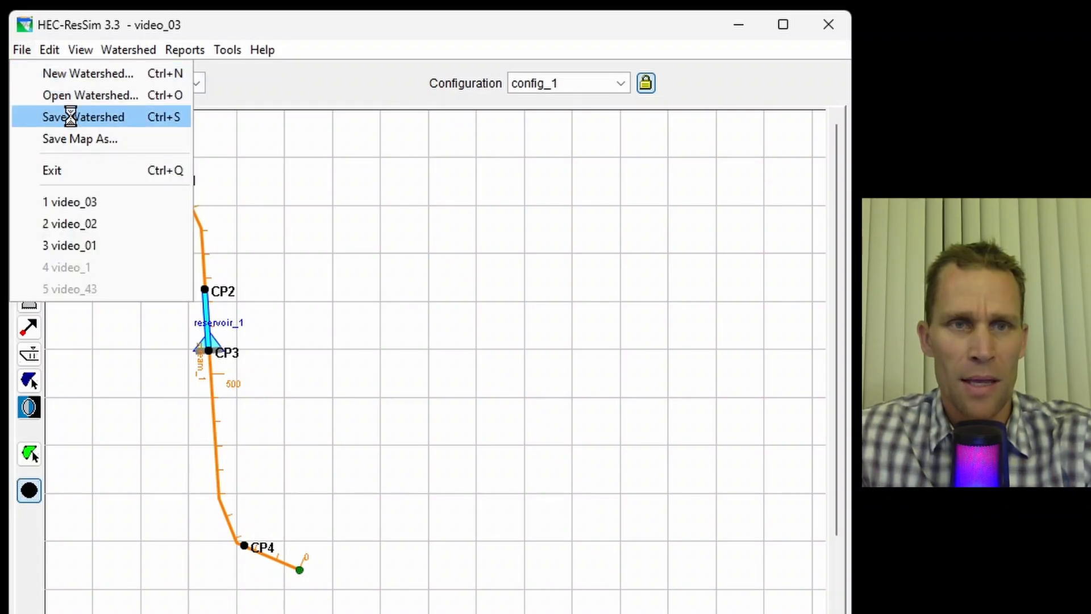
click(195, 85)
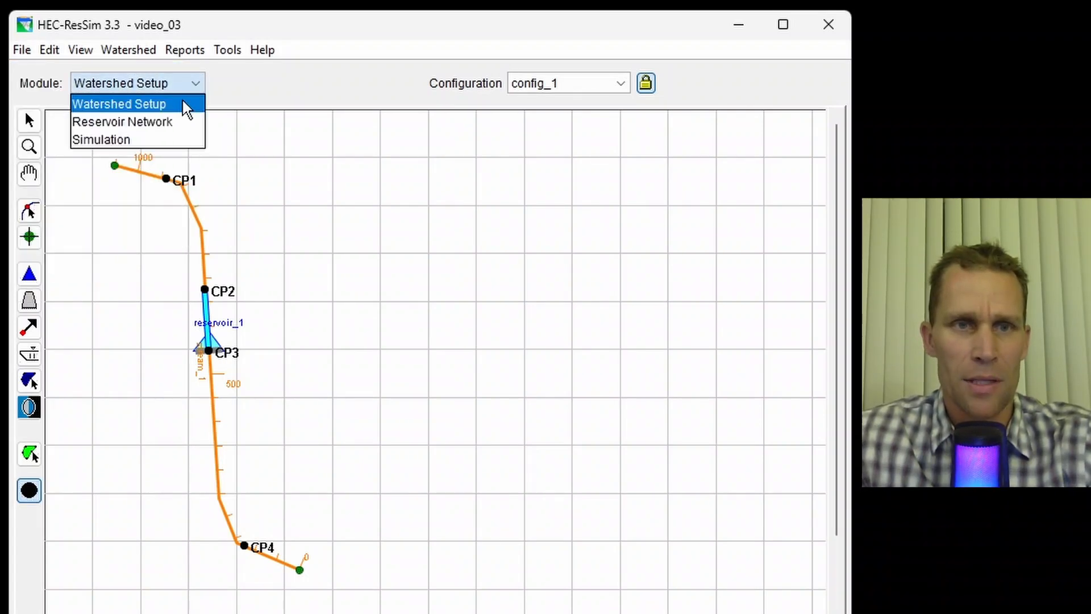
click(166, 122)
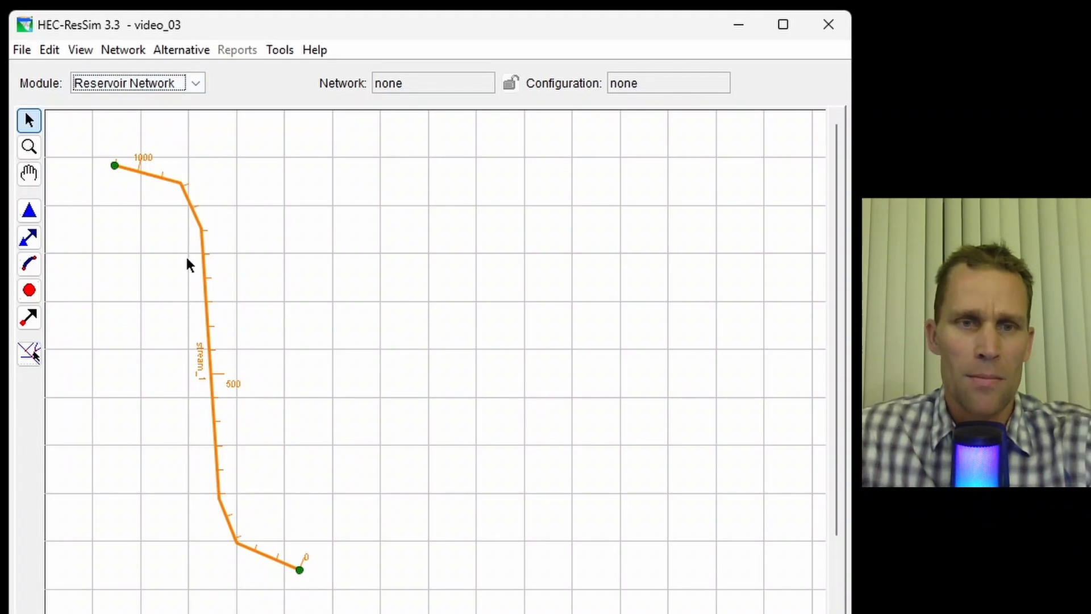
- Create a new reservoir network named network_1 using configuration config_1
click(170, 52)
mouse_move(138, 55)
click(149, 74)
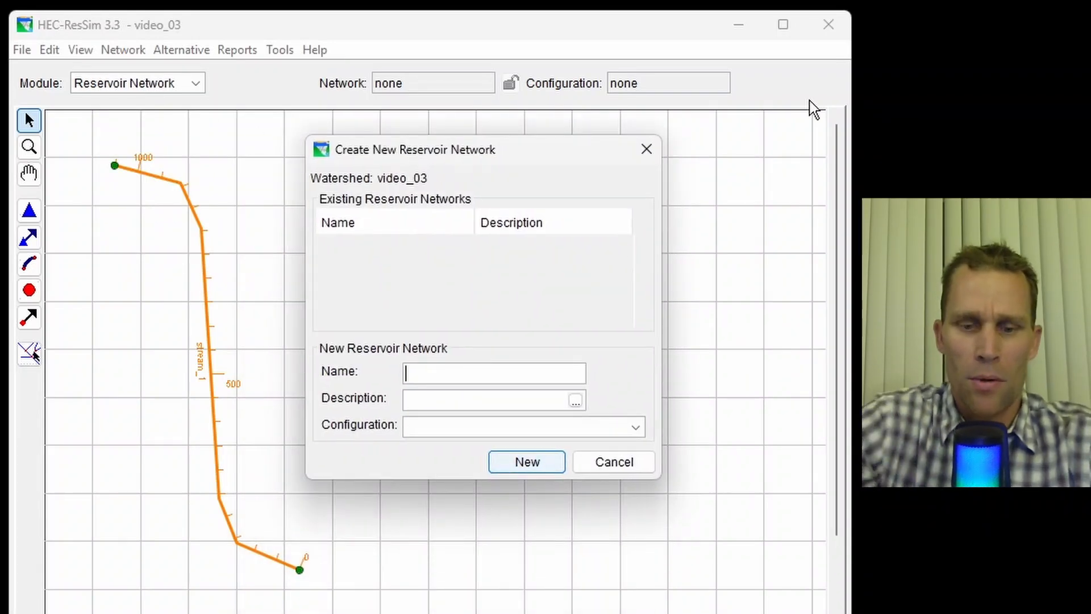
text(network_1)
click(507, 425)
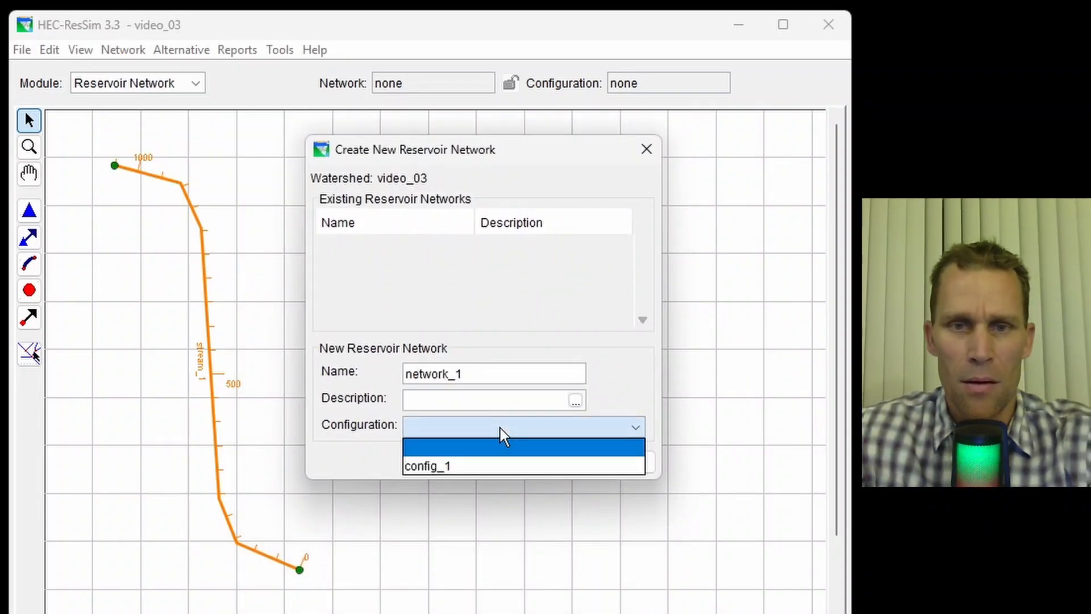
click(469, 472)
click(507, 463)
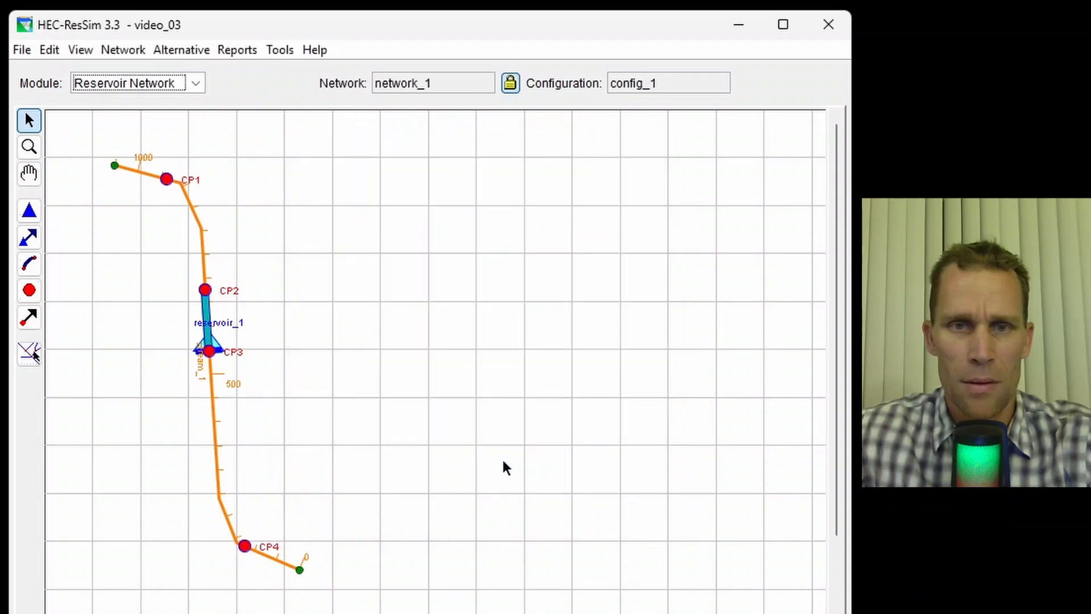
- Draw a reach from CP1 to CP2 and accept the name CP1 to CP2
click(29, 264)
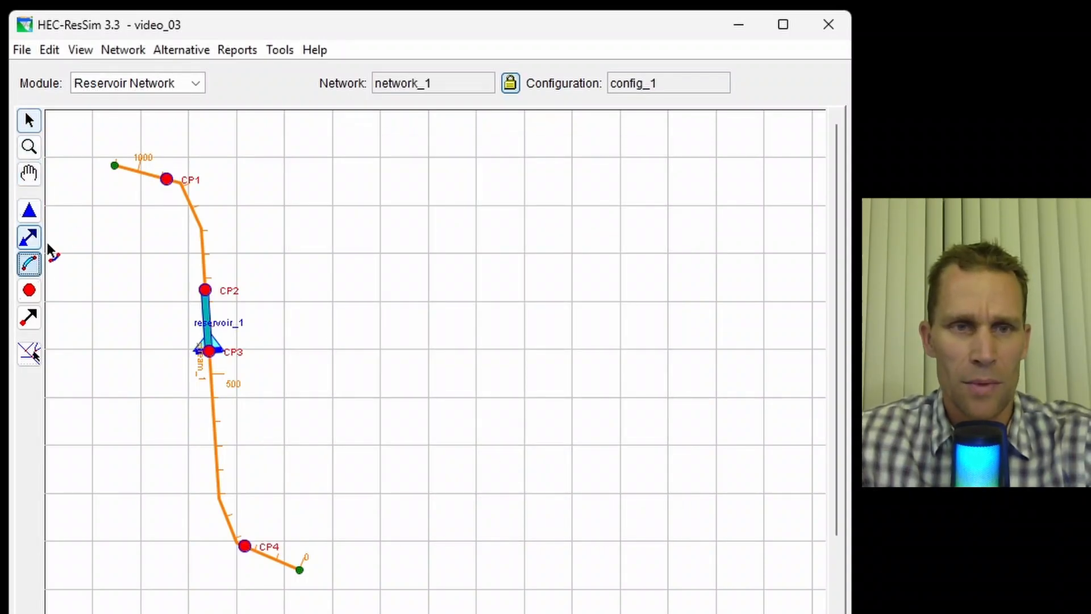
click(169, 179)
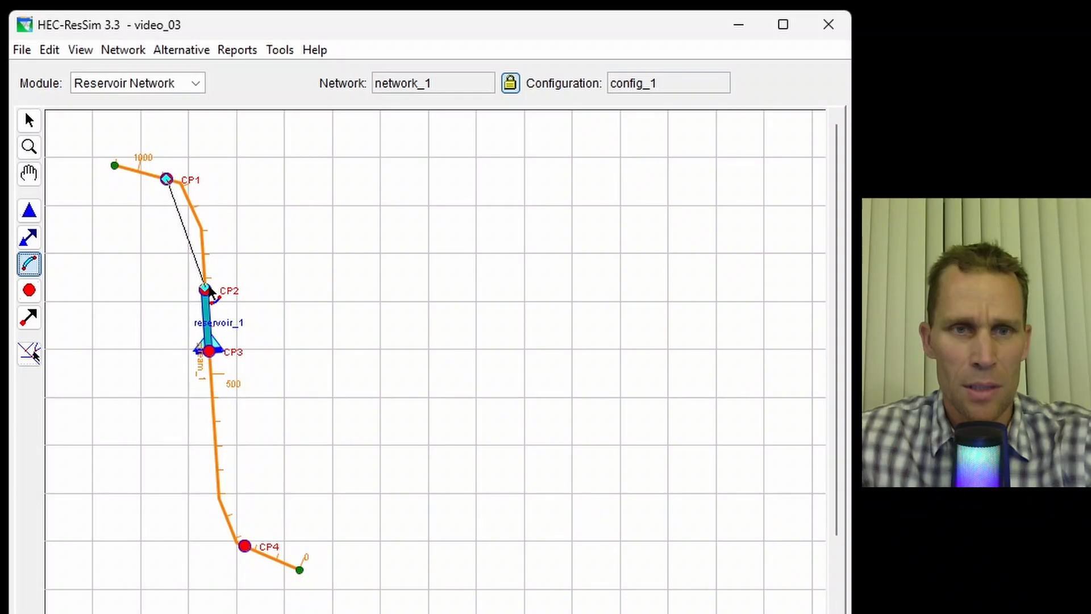
click(206, 290)
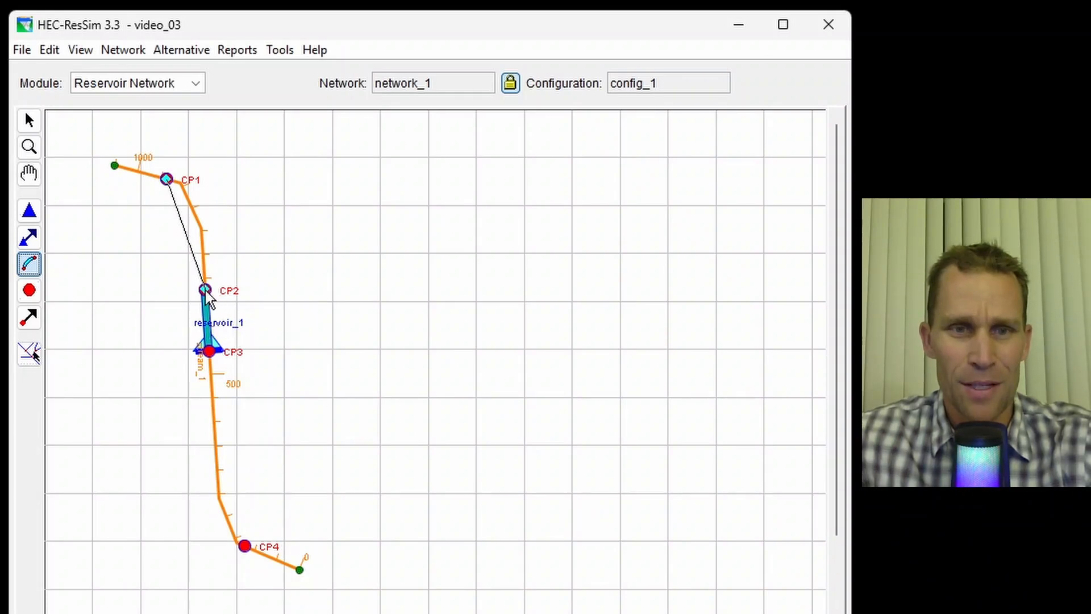
double_click(206, 291)
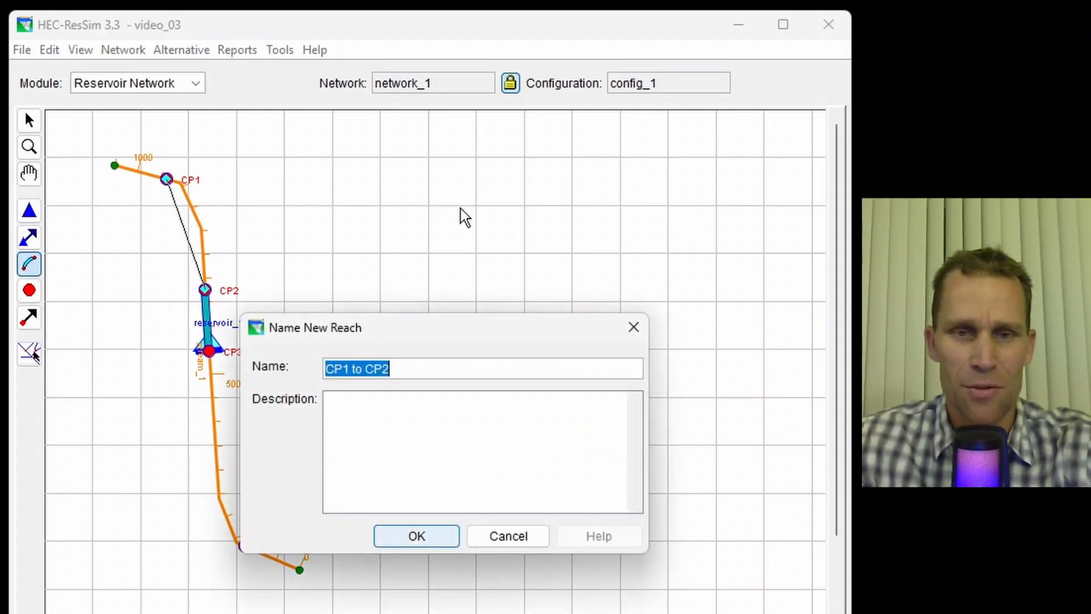
click(431, 538)
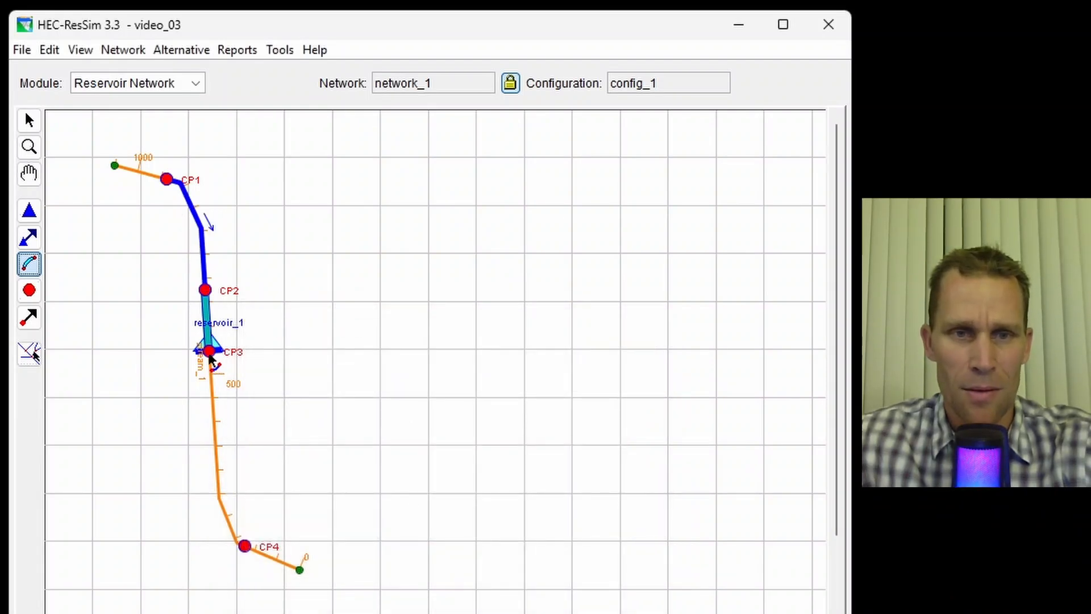
- Draw a reach from CP3 to CP4 and accept the name CP3 to CP4
click(210, 352)
double_click(246, 547)
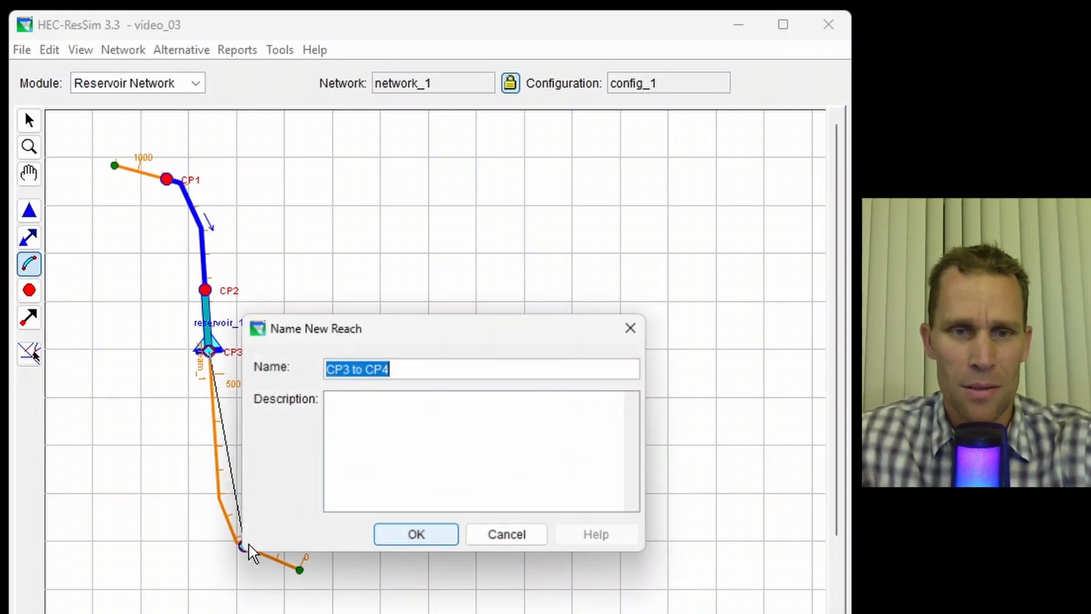
click(402, 539)
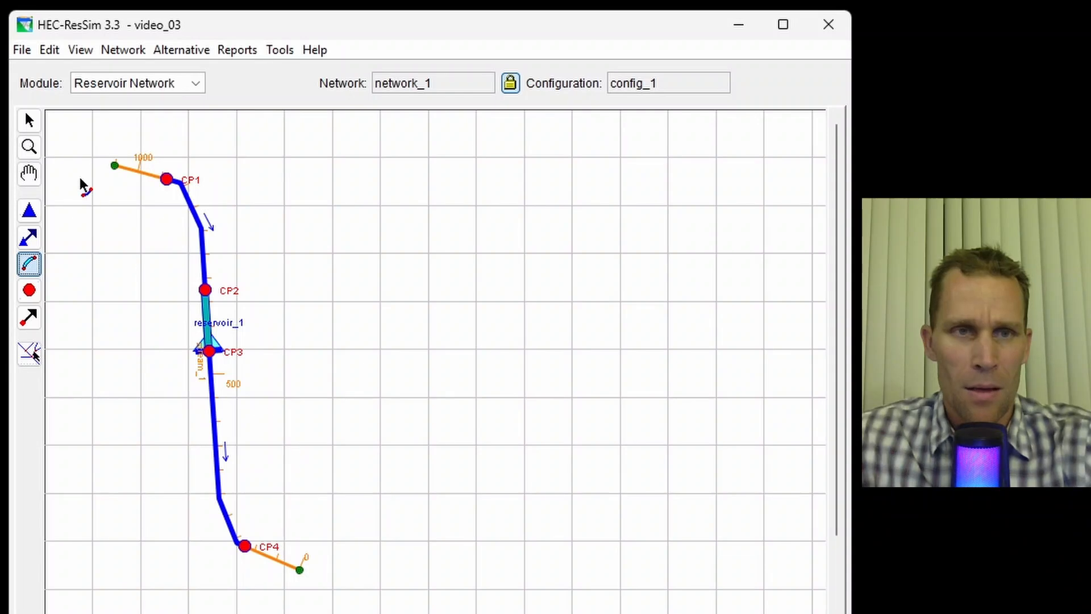
- Add a local flow named inflow at CP1 with factor 1 to junction CP1's properties and apply
click(32, 297)
right_click(167, 180)
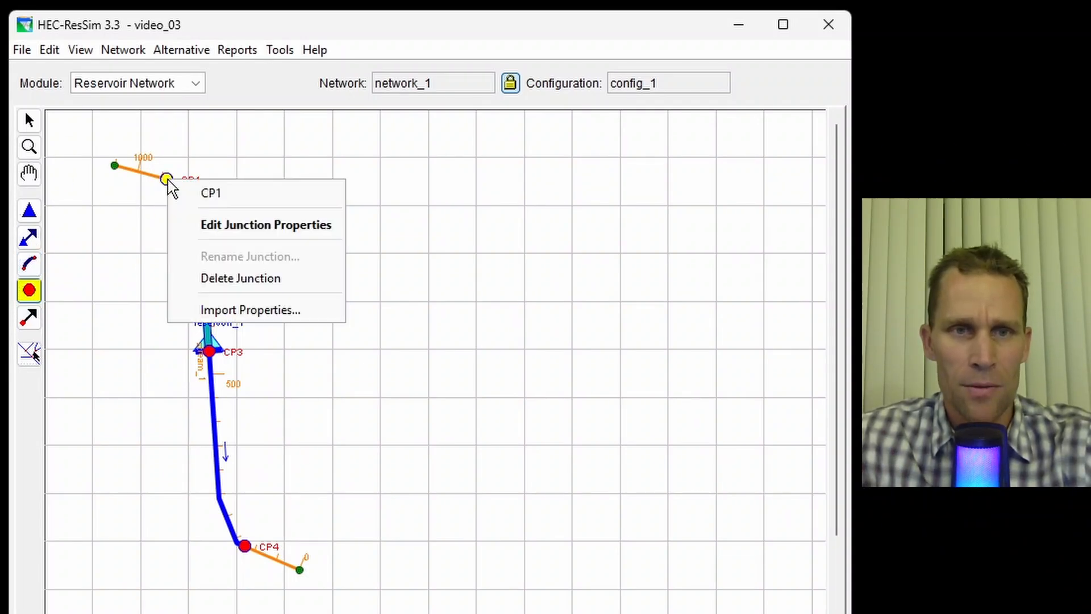
click(221, 227)
click(272, 193)
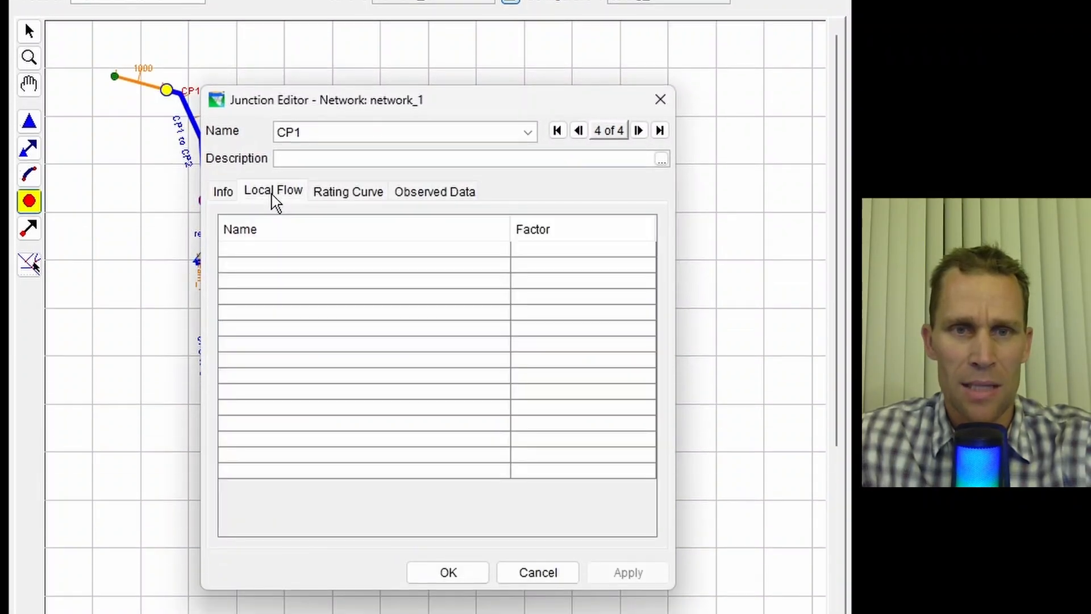
click(275, 248)
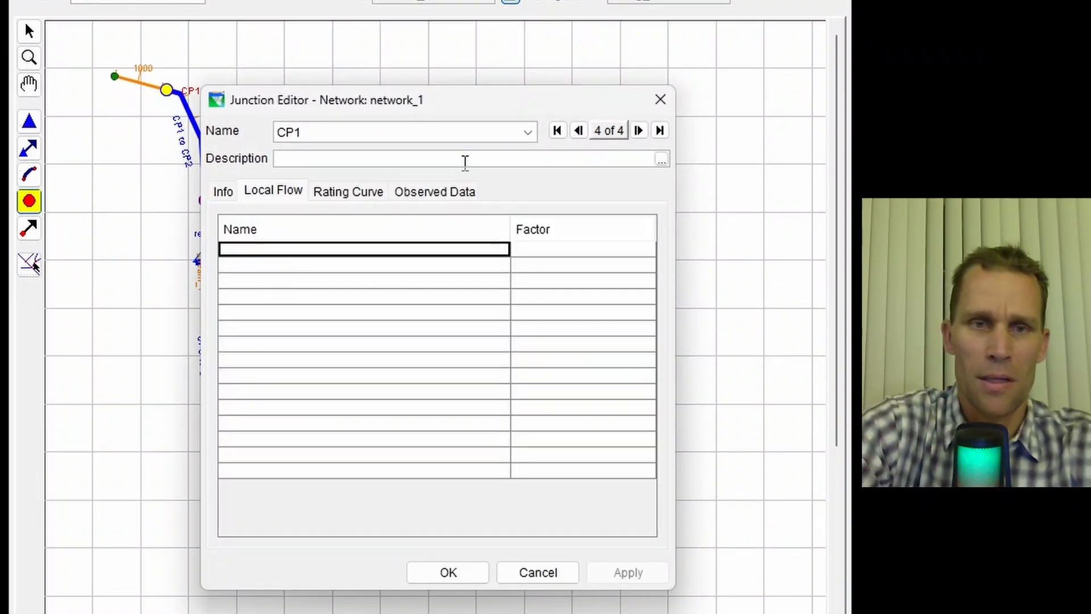
text(inflow at C)
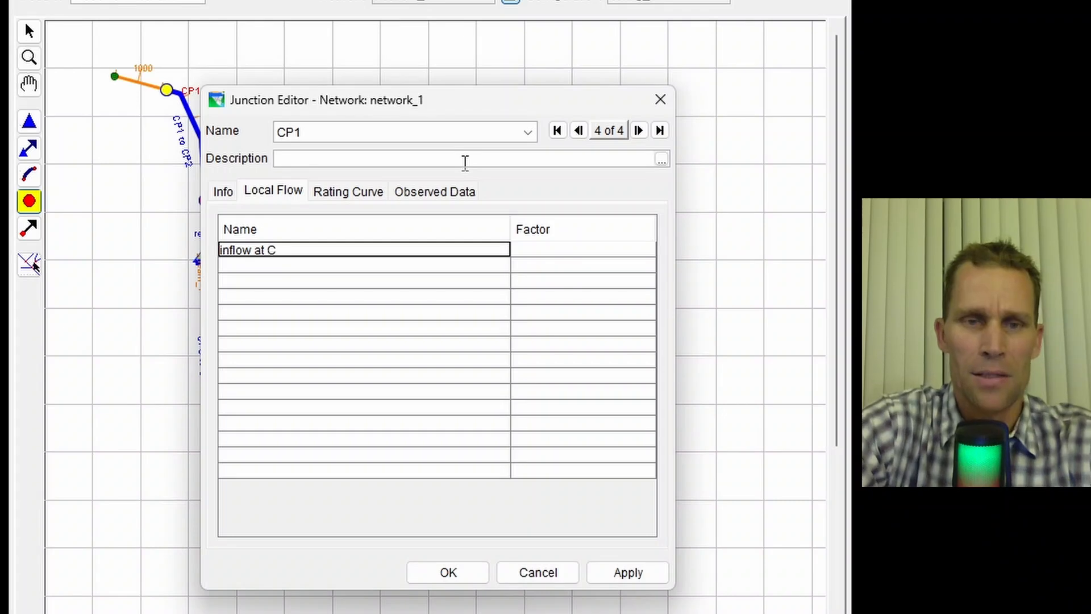
text(P1)
key(Tab)
text(1)
key(Tab)
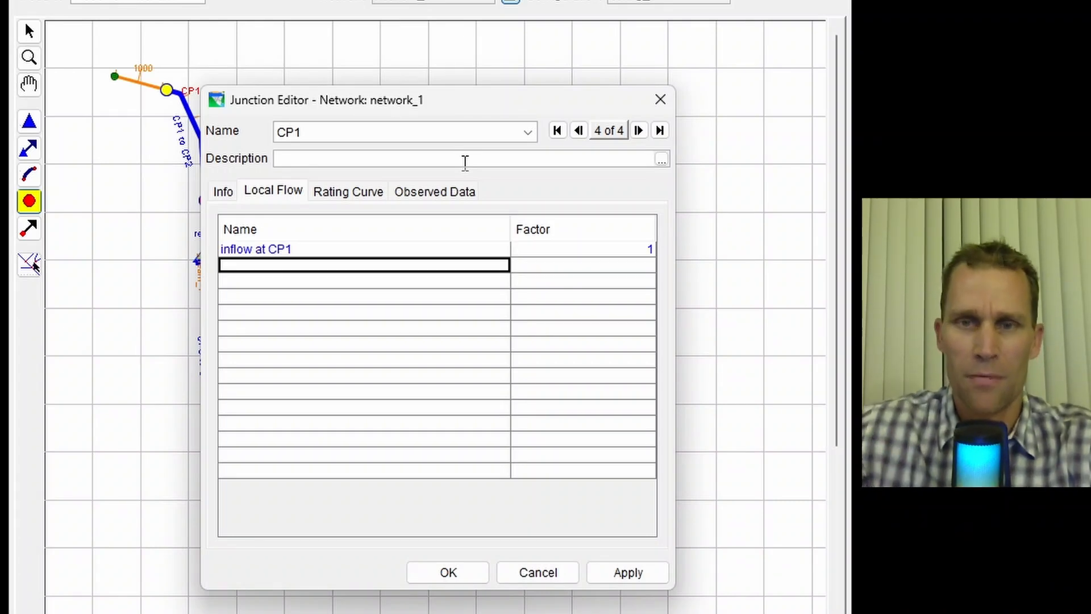
click(604, 574)
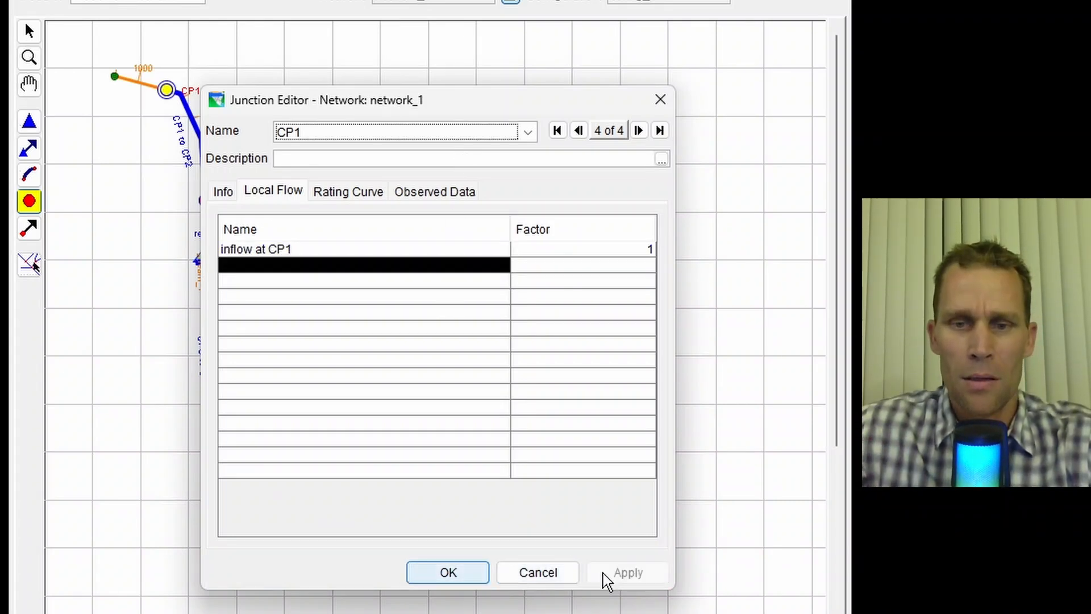
click(476, 575)
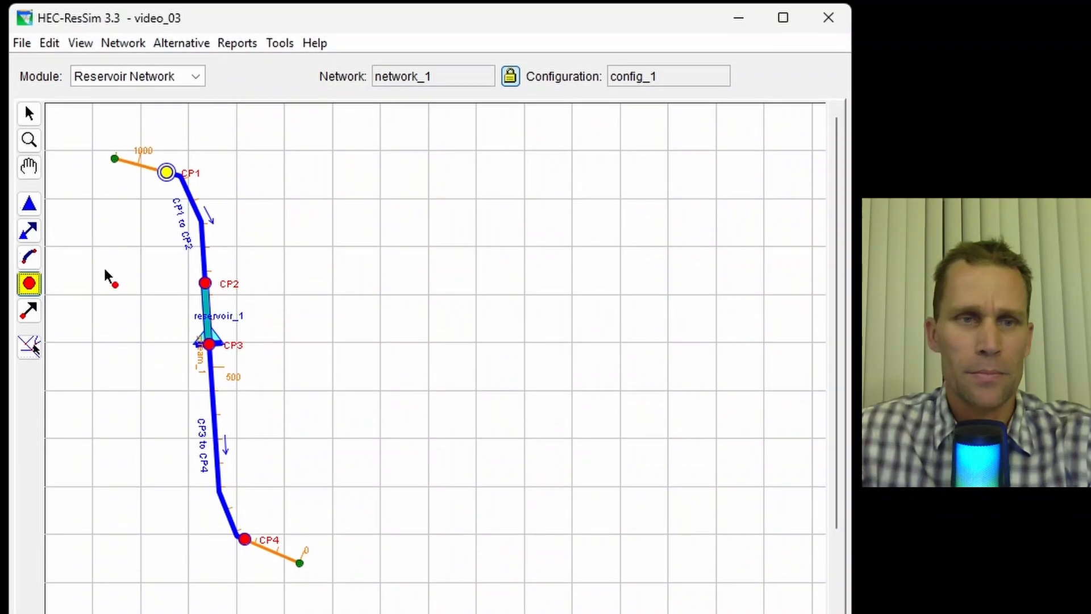
- Open reservoir_1's properties and rename its dam component to Dam
click(33, 209)
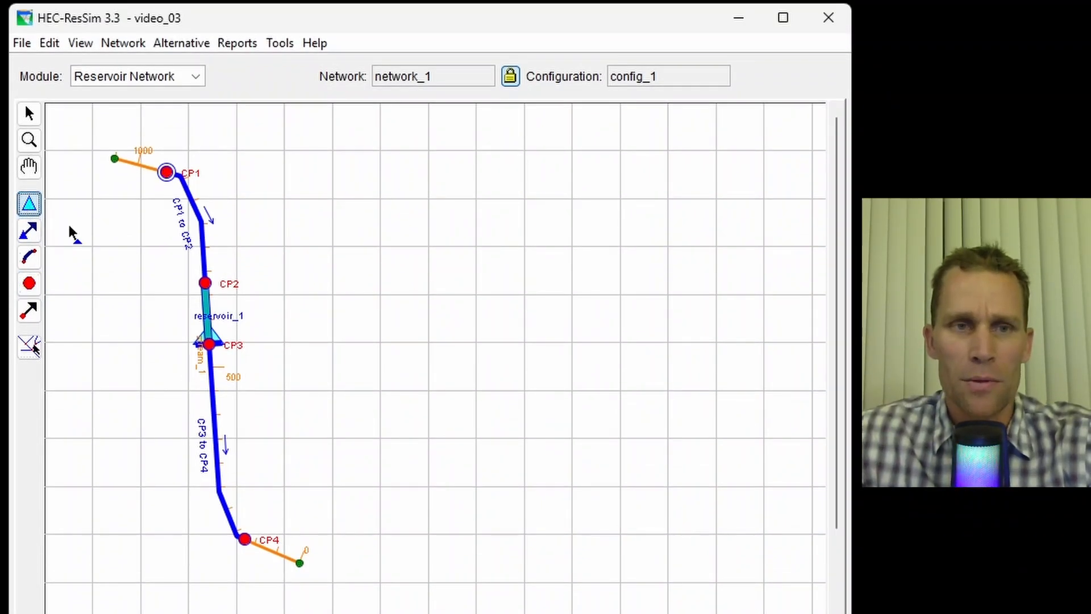
right_click(207, 331)
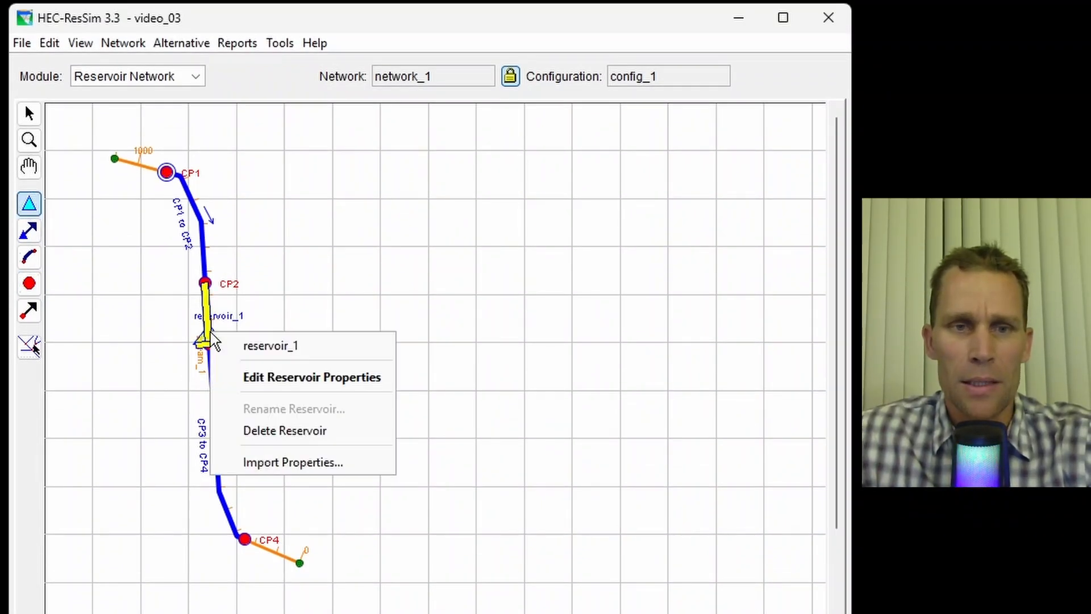
click(275, 377)
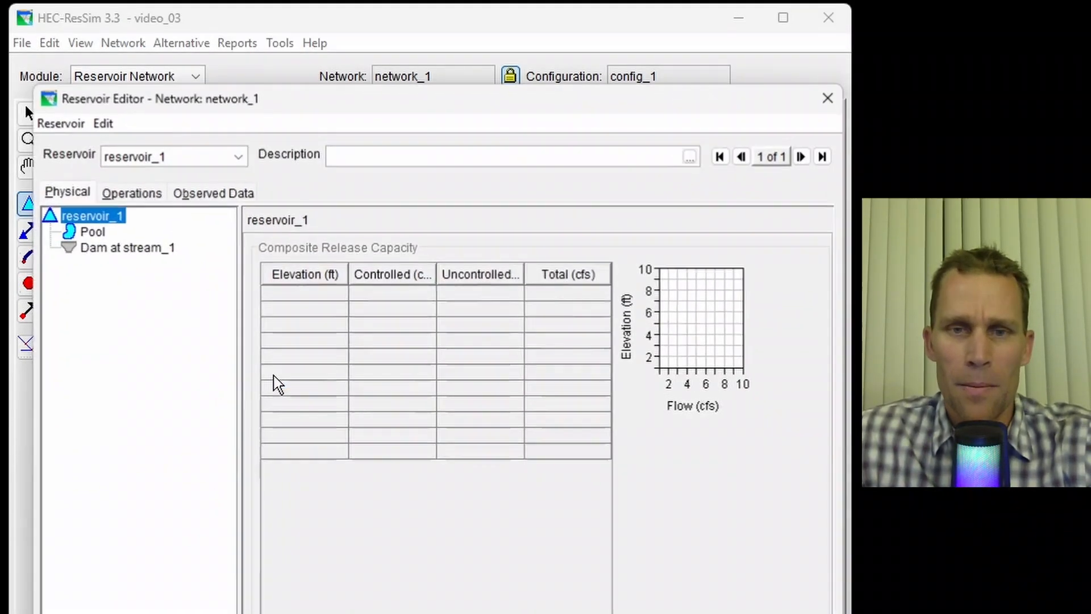
right_click(113, 253)
click(170, 465)
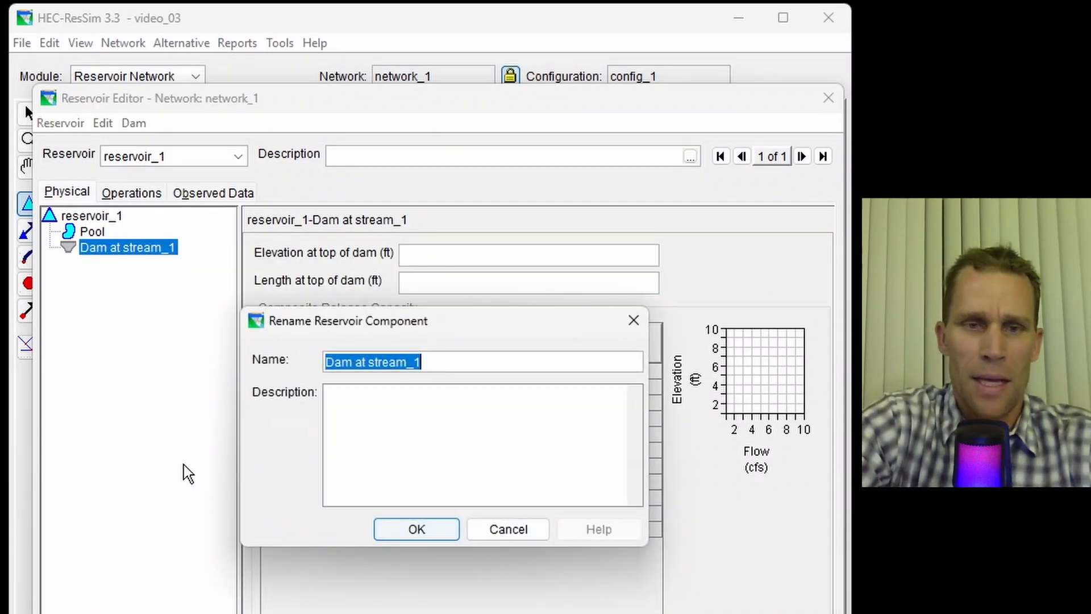
text(Dam)
key(Return)
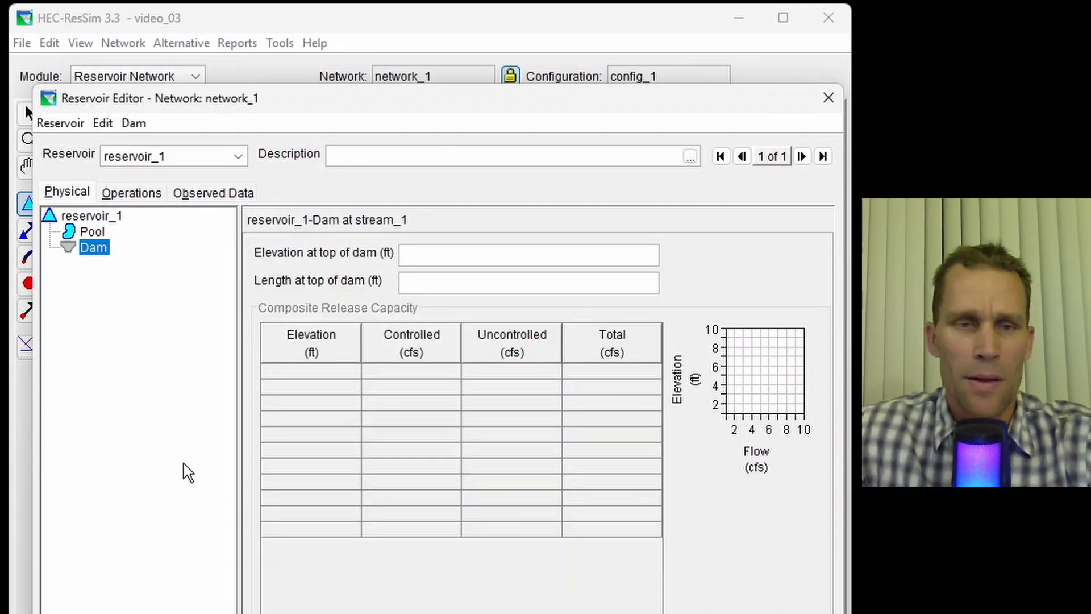
- Paste the pool's elevation, storage and area table (1350 to 1500 ft) from the spreadsheet and apply it
click(97, 233)
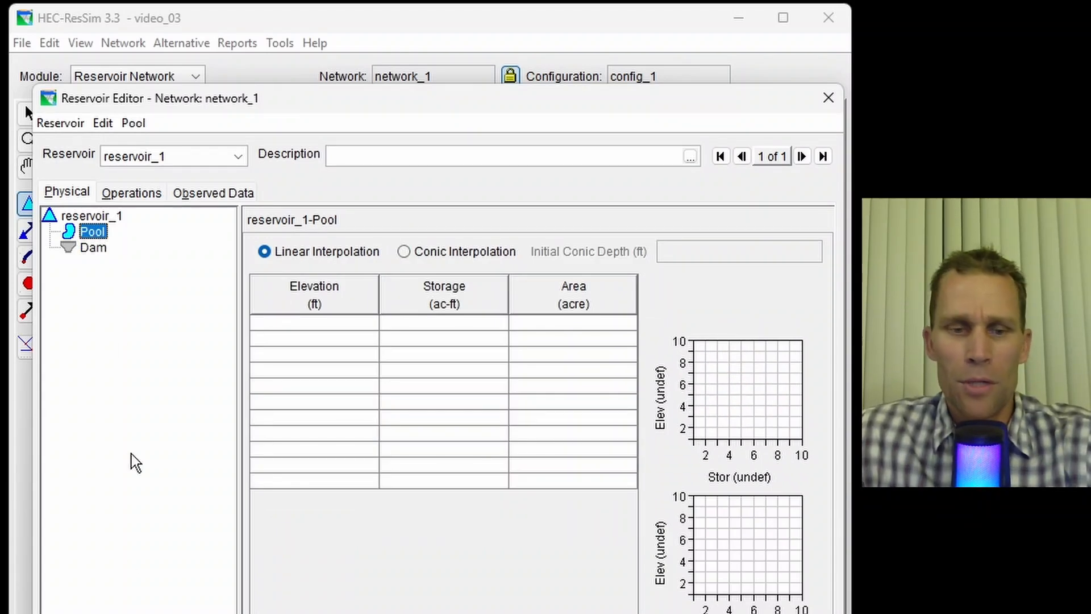
key(alt+Tab)
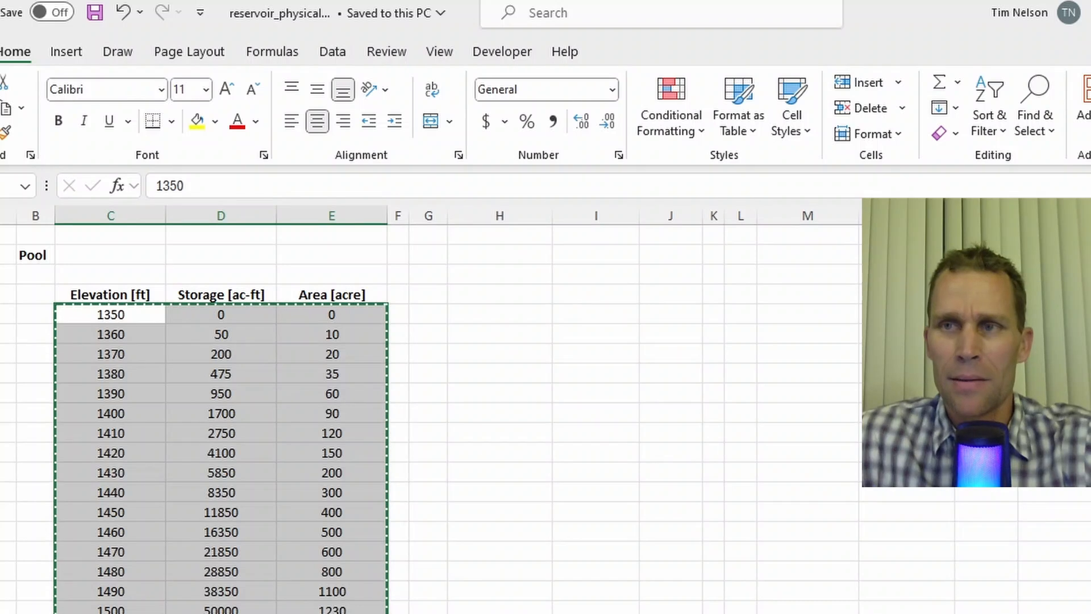
key(alt+Tab)
click(303, 321)
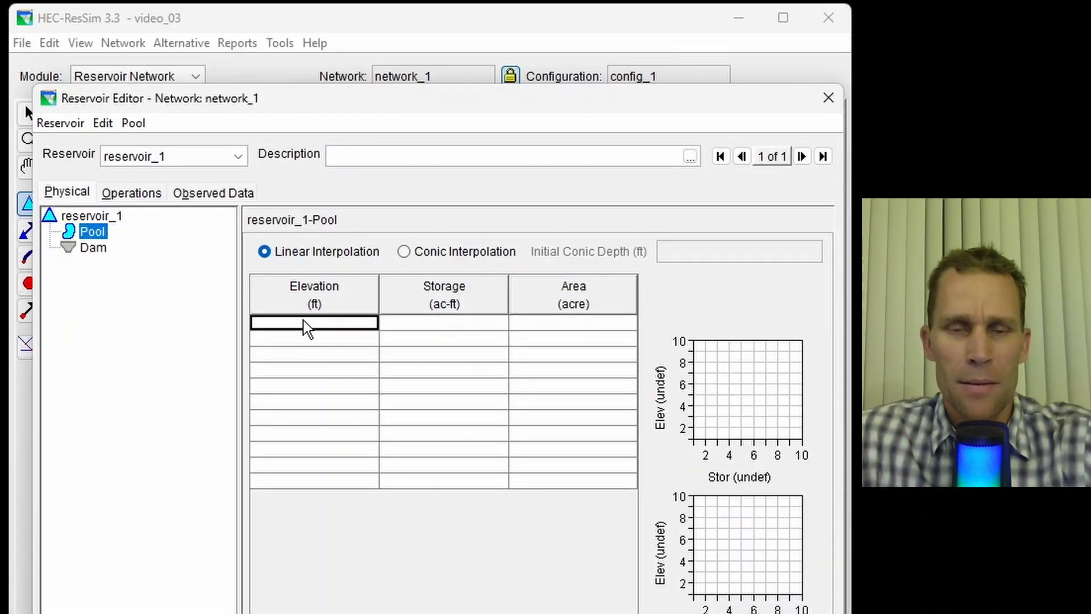
text(1350	0	0 1360.0	50.0	10.0 1370.0	200.0	20.0 1380.0	475.0	35.0 1390.0	950.0	60.0 1400.0	1700.0	90.0 1410.0	2750.0	120.0 1420.0	4100.0	150.0 1430.0	5850.0	200.0 1440.0	8350.0	300.0 1450.0	11850.0	400.0 1460.0	16350.0	500.0 1470.0	21850.0	600.0 1480.0	28850.0	800.0 1490.0	38350.0	1100.0 1500.0	50000.0	1230.0)
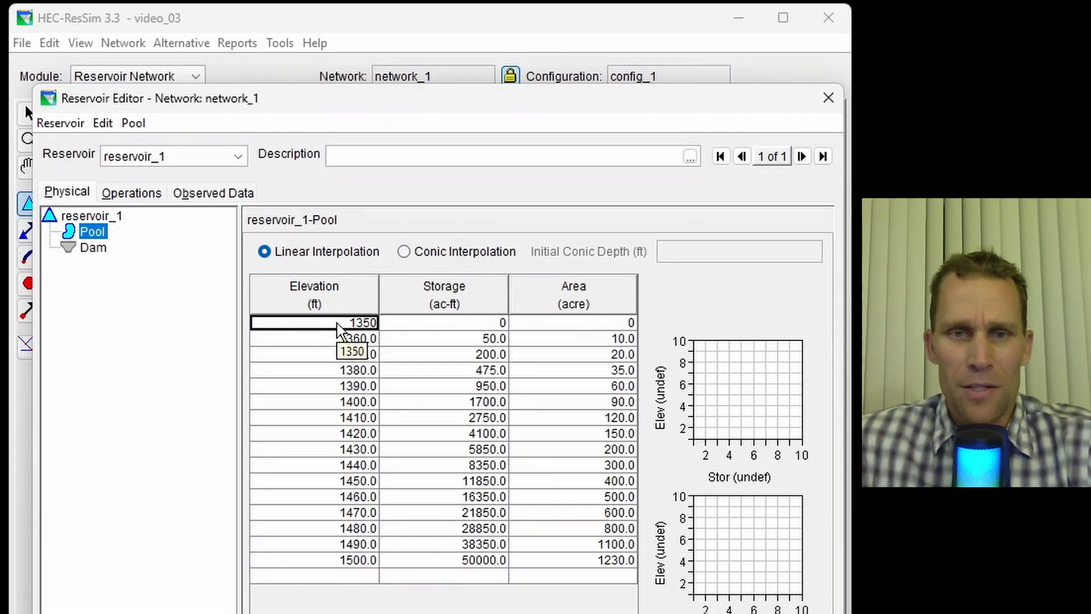
click(344, 561)
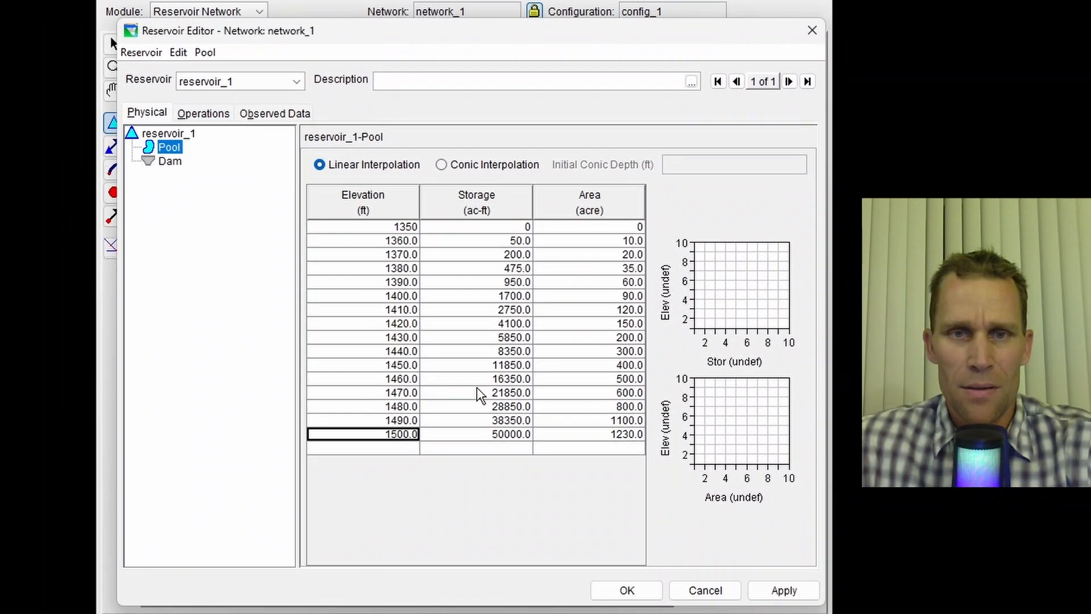
click(779, 592)
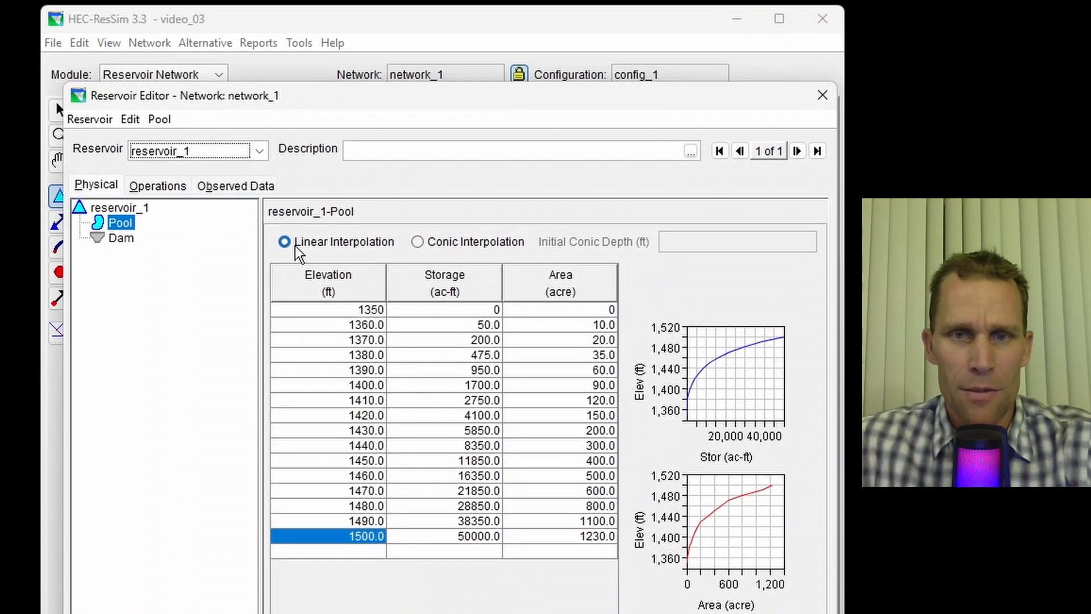
- Add a controlled outlet to the dam and paste its elevation and max capacity table from the spreadsheet
click(120, 238)
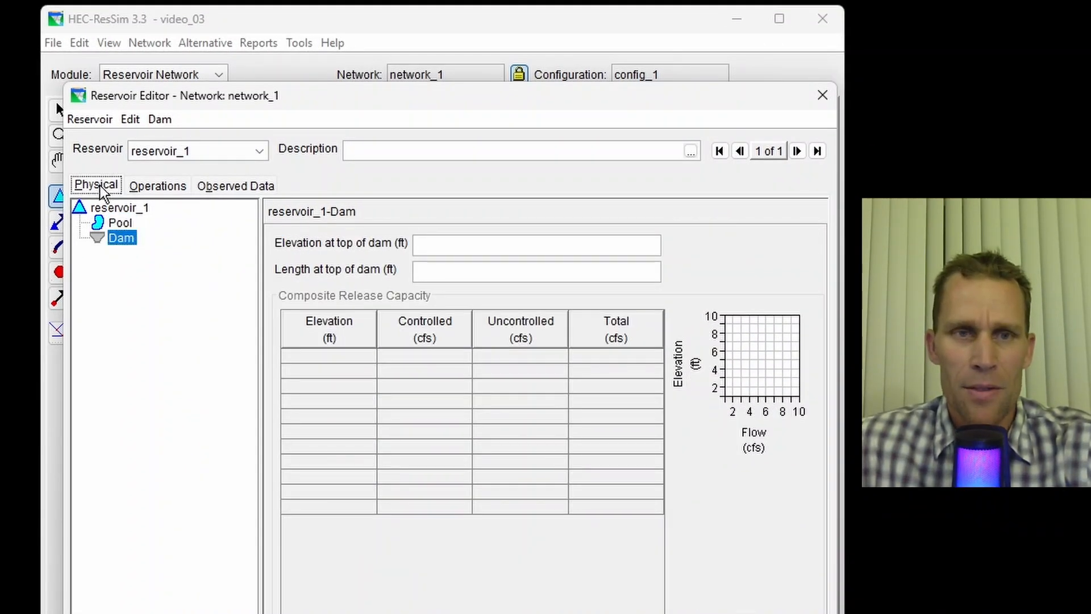
right_click(122, 237)
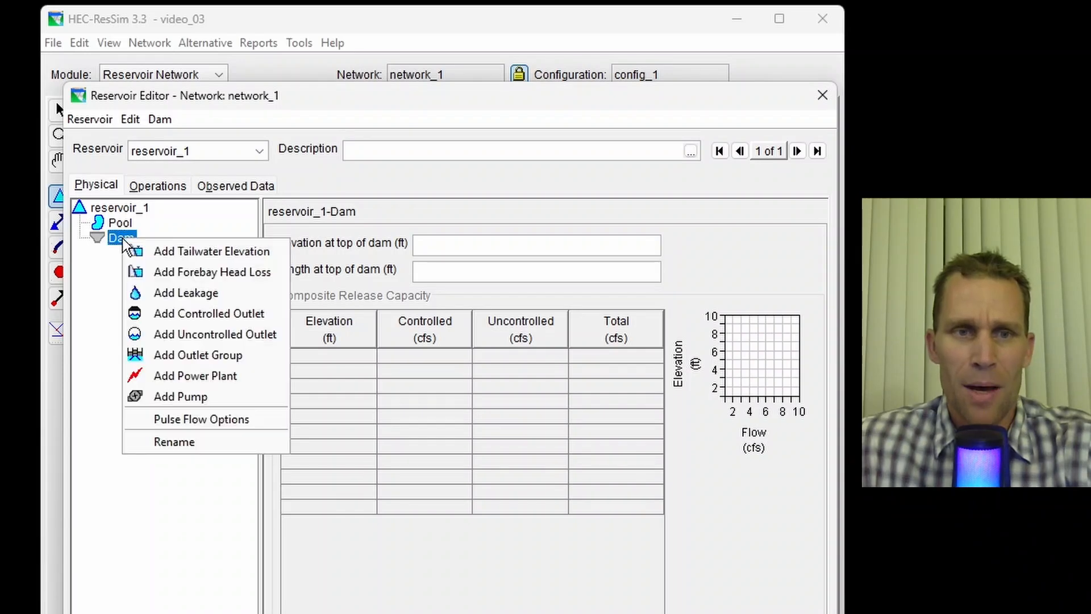
click(187, 315)
click(347, 298)
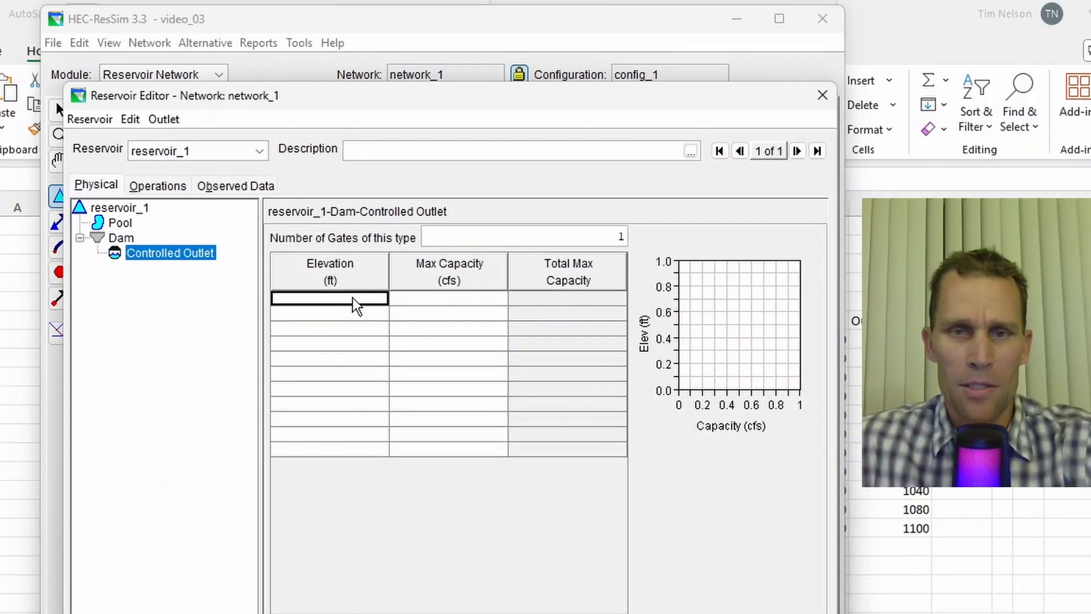
key(ctrl+v)
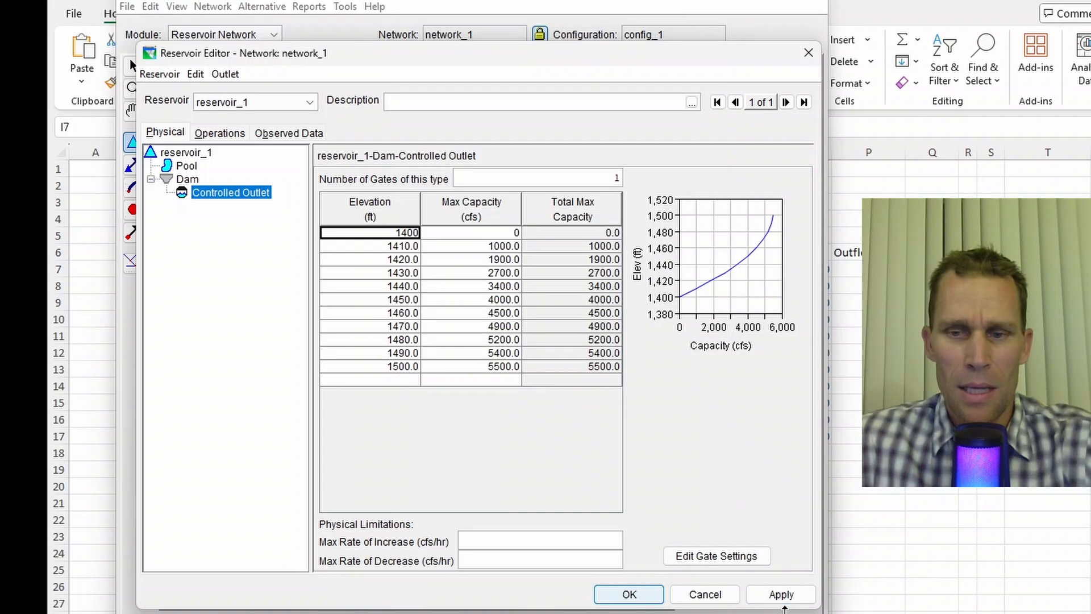
- Apply the outlet table and create a new operation set named operation_set_1 for reservoir_1
click(781, 595)
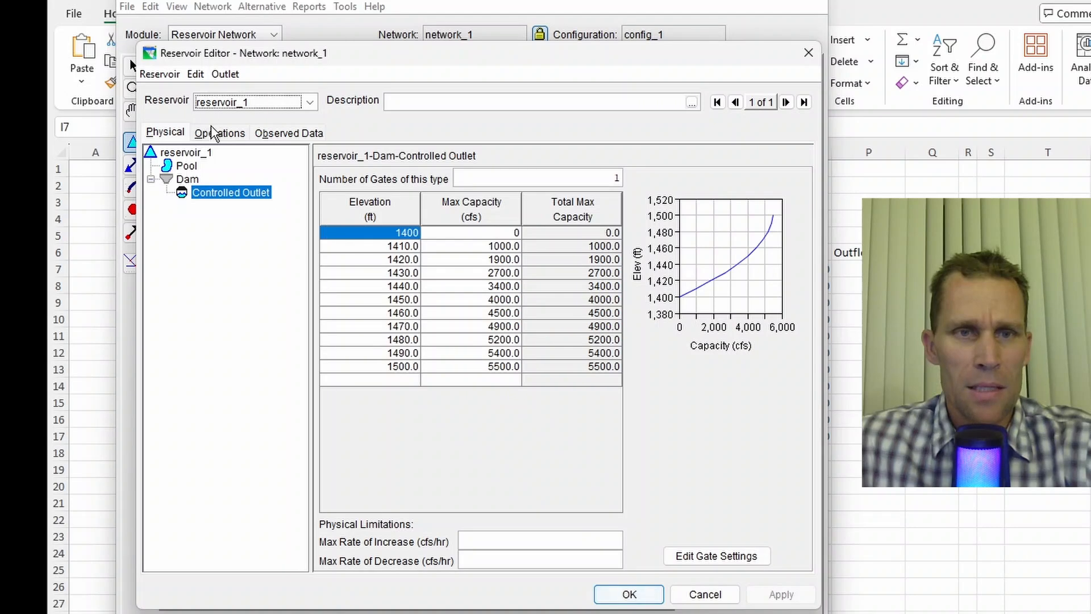
click(226, 136)
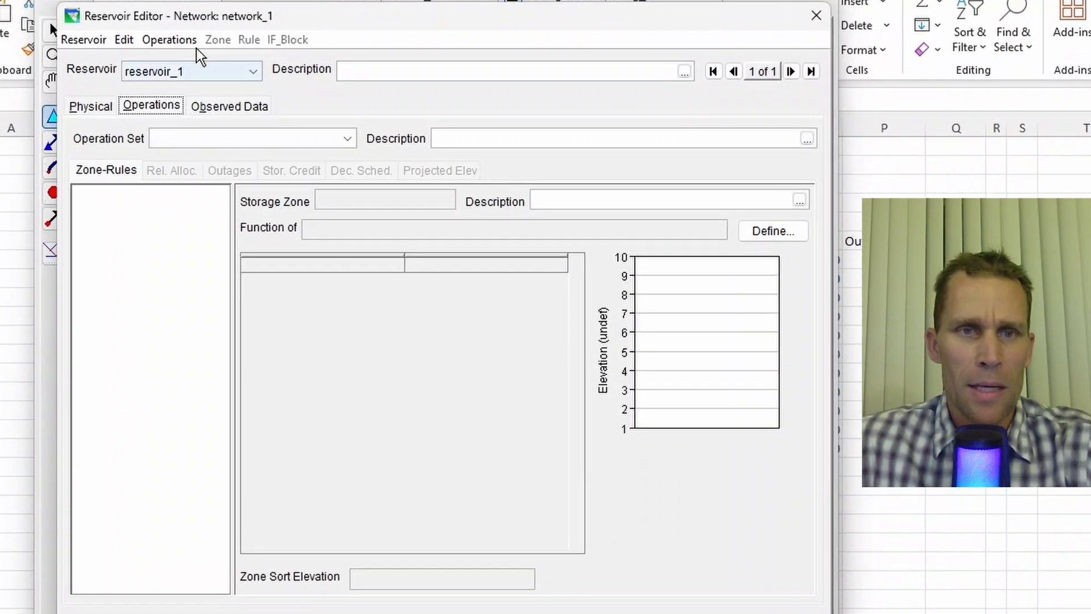
click(187, 45)
click(187, 68)
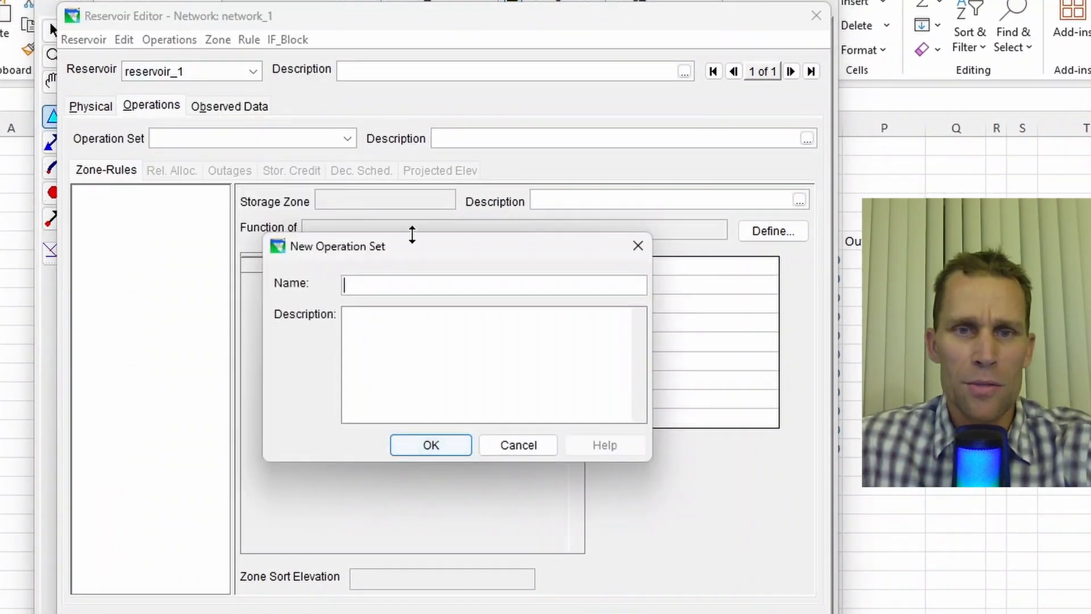
text(operation_set_1)
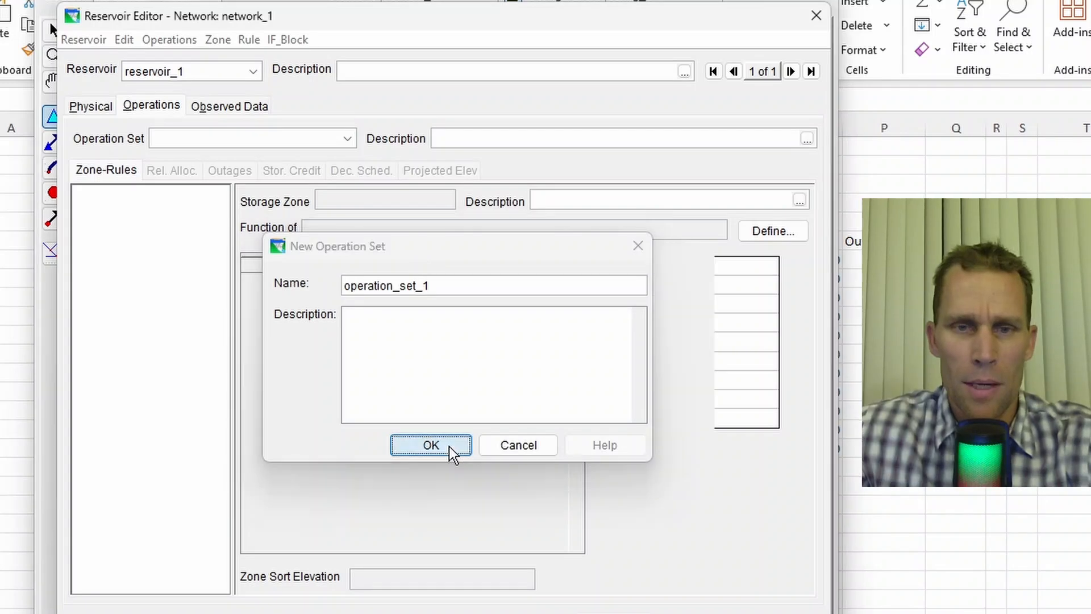
click(442, 447)
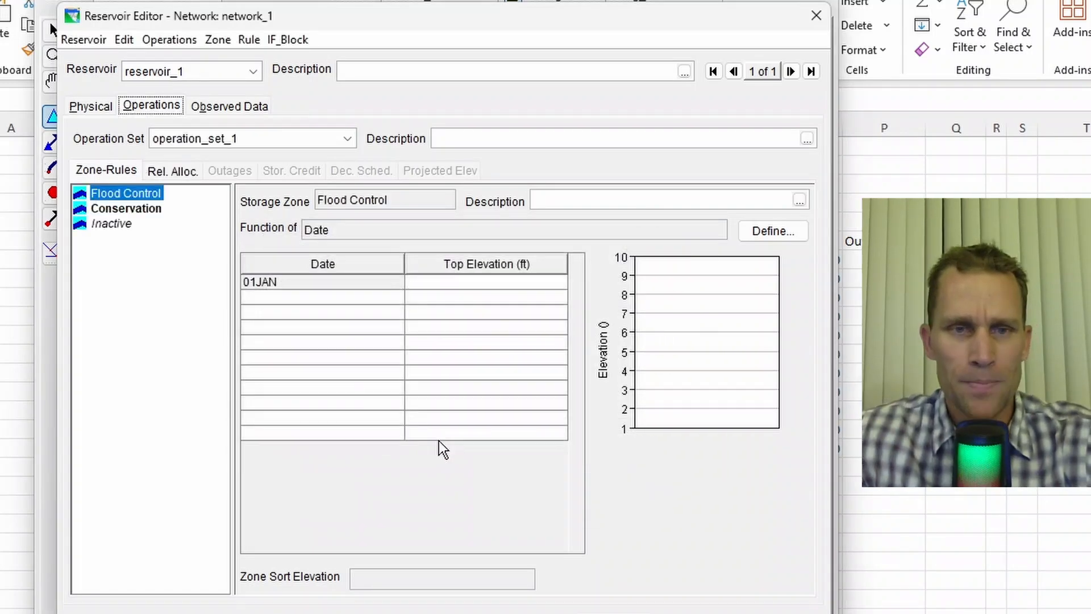
- Set the Flood Control zone's top elevation to 1500 ft and apply
click(135, 194)
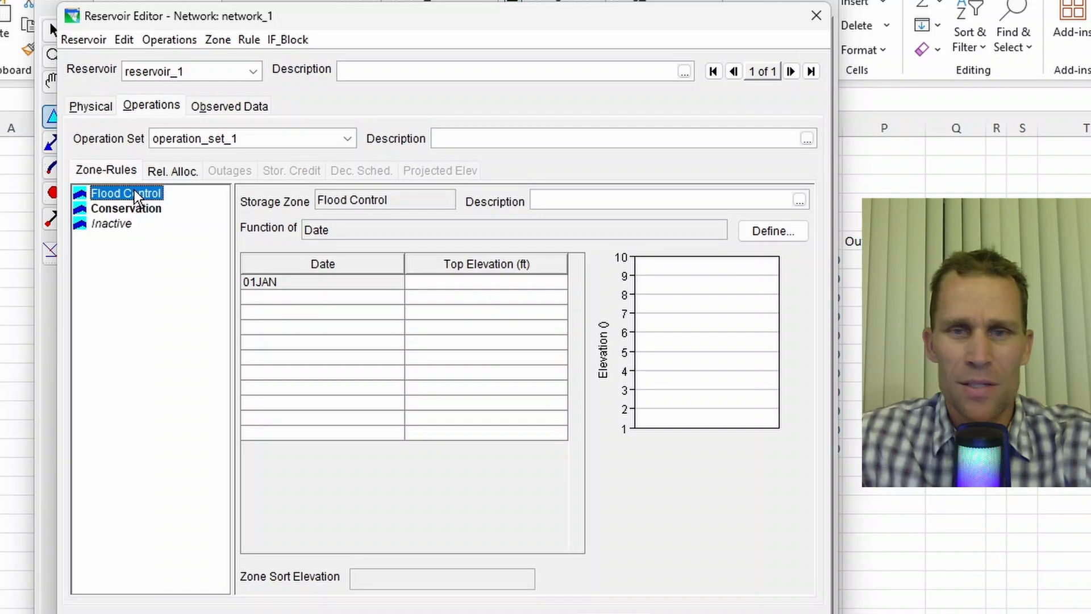
click(432, 282)
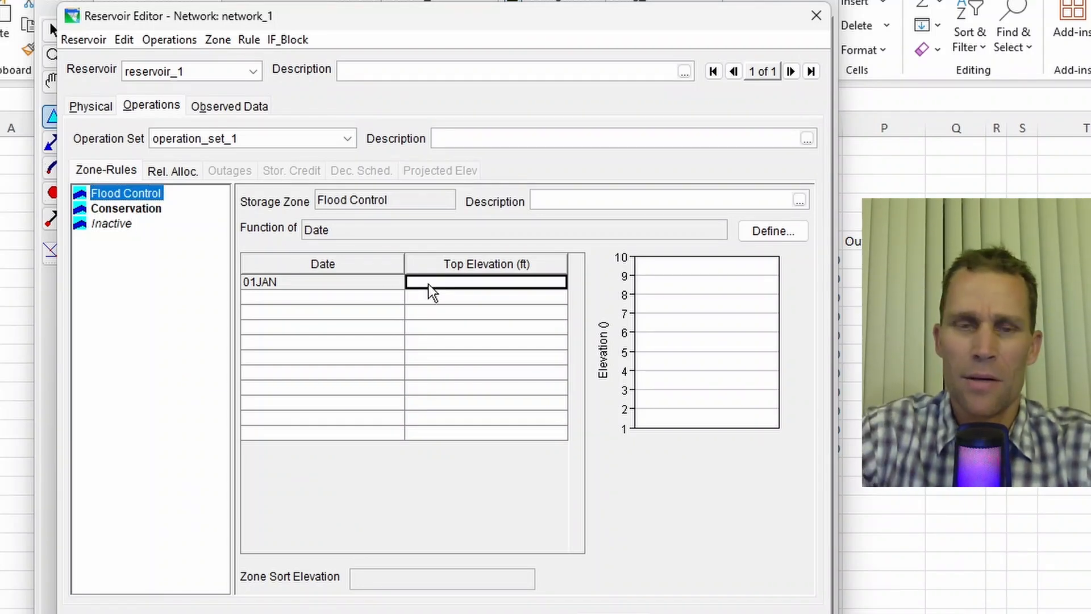
text(1500)
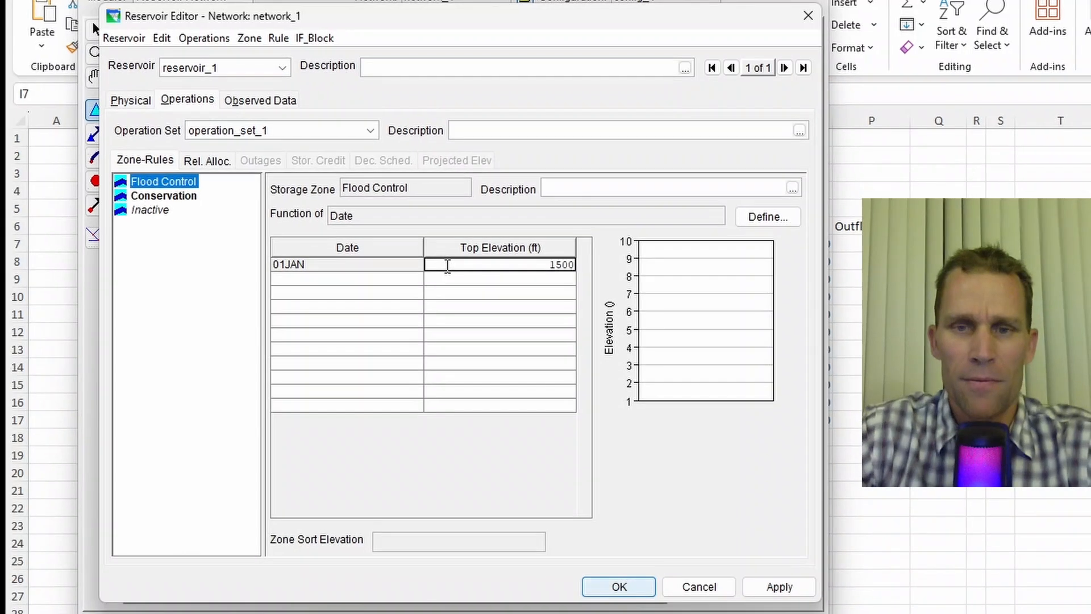
click(761, 588)
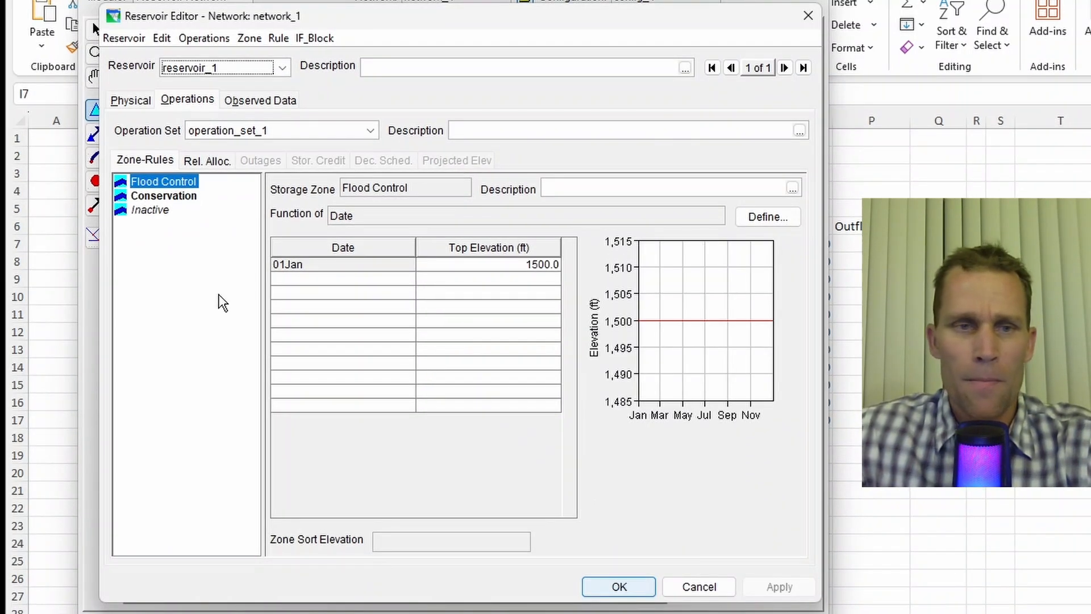
- Set the Conservation zone's top elevation to 1440 ft and apply
click(148, 198)
click(435, 269)
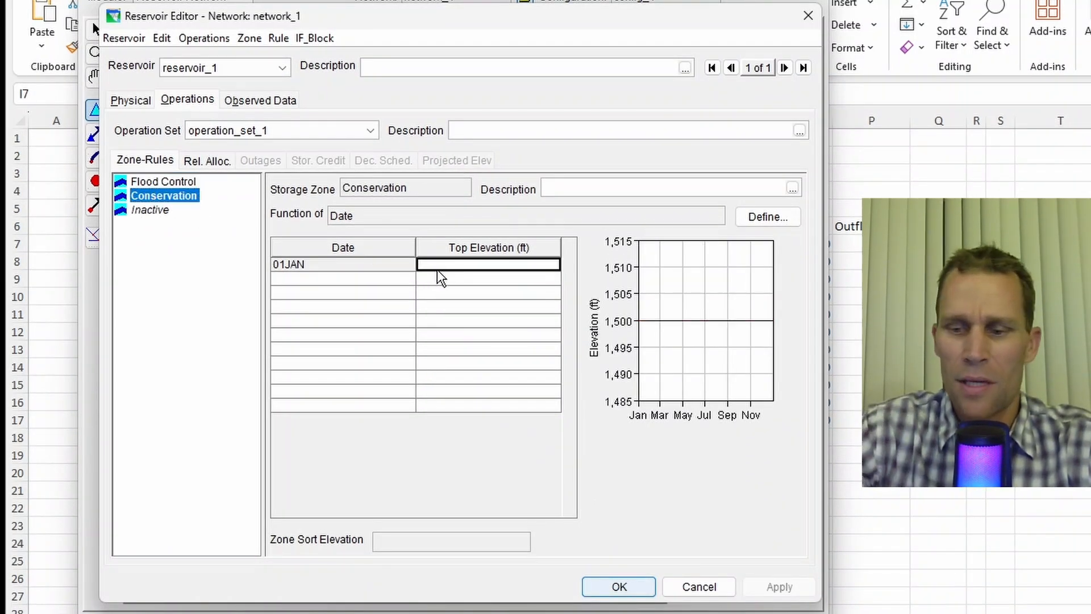
text(1440)
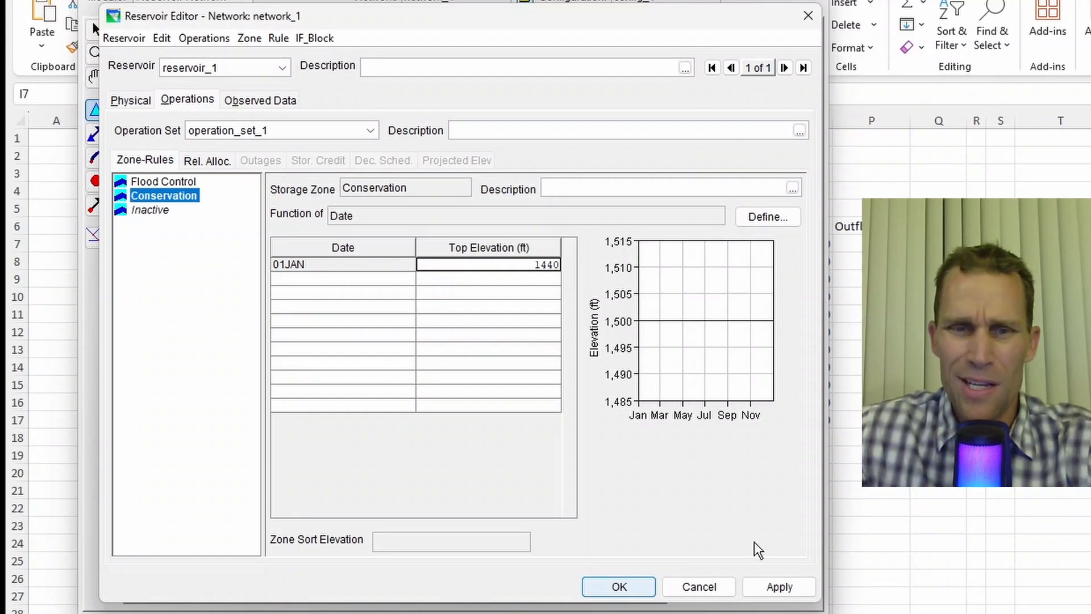
click(798, 589)
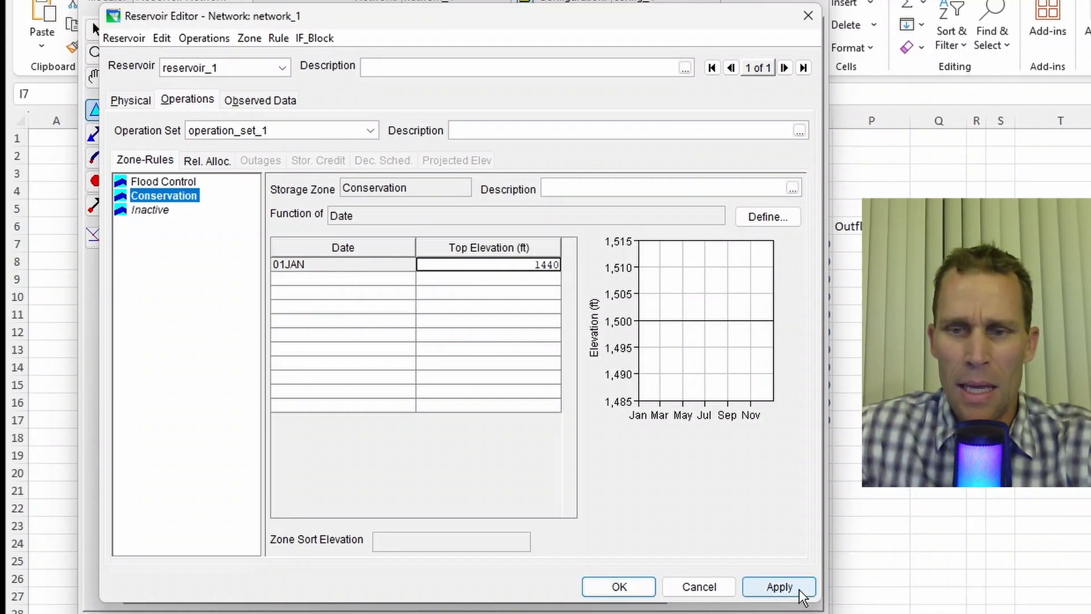
- Set the Inactive zone's top elevation to 1350 ft and apply
click(121, 211)
click(463, 267)
text(13)
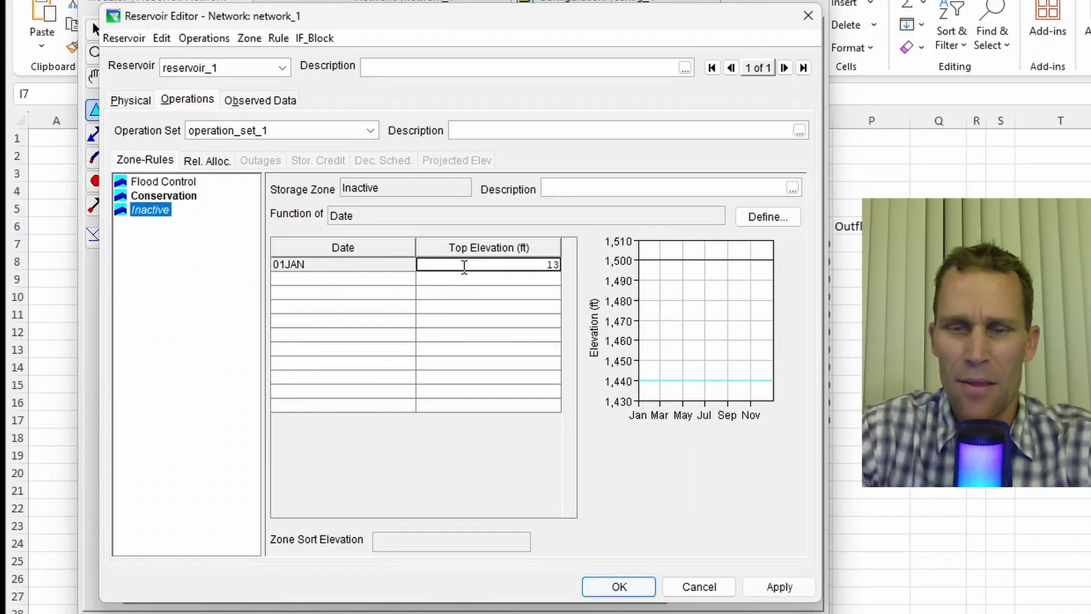
text(50)
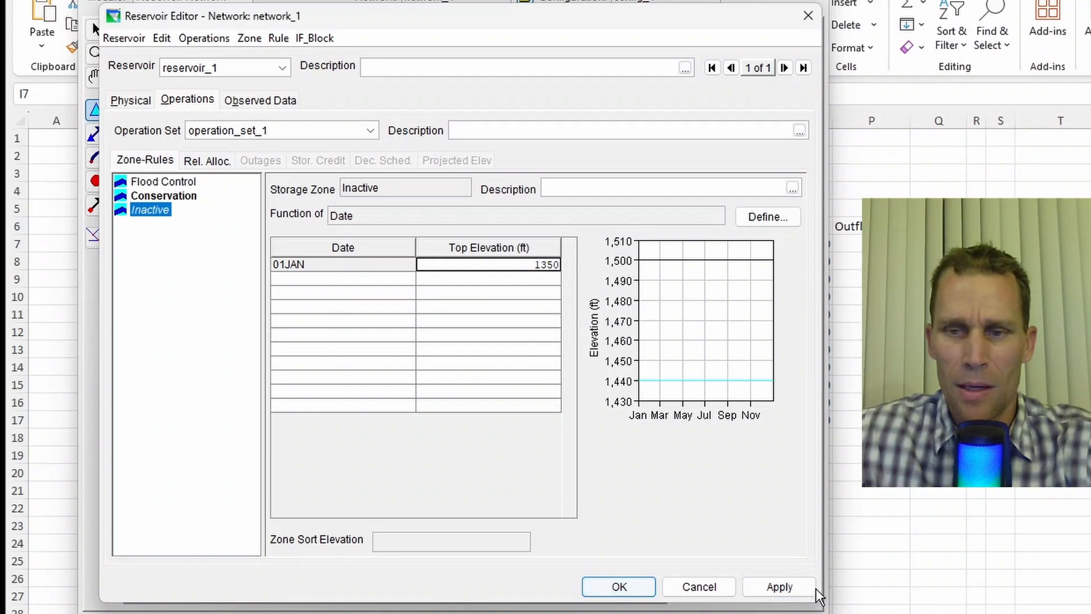
click(776, 586)
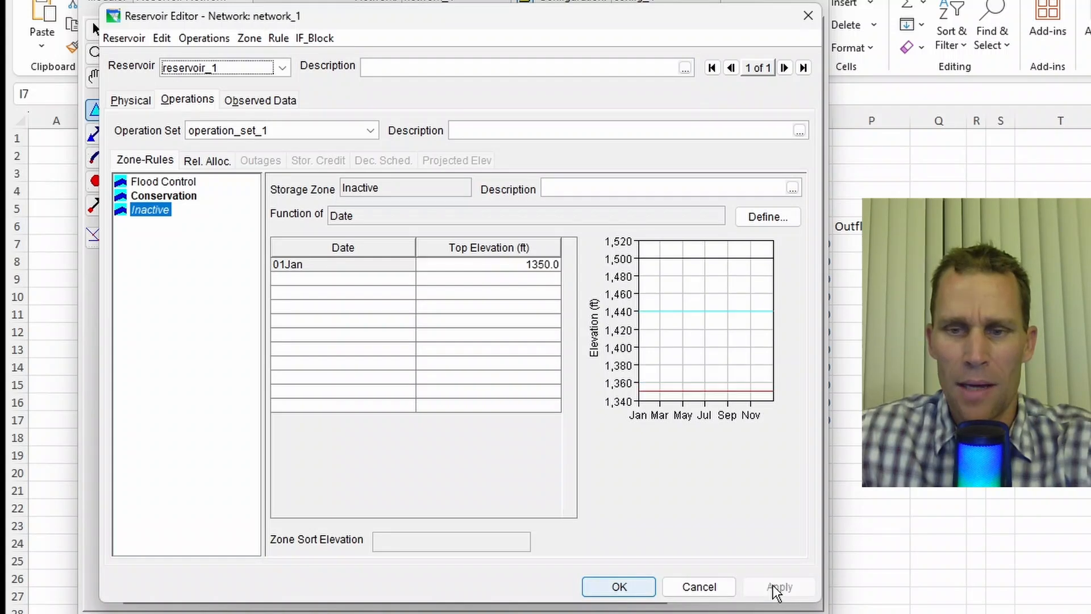
- Add a Flood Control rule named max rel (variable cfs) releasing from reservoir_1-Controlled Outlet as a Release Function
click(180, 185)
right_click(180, 185)
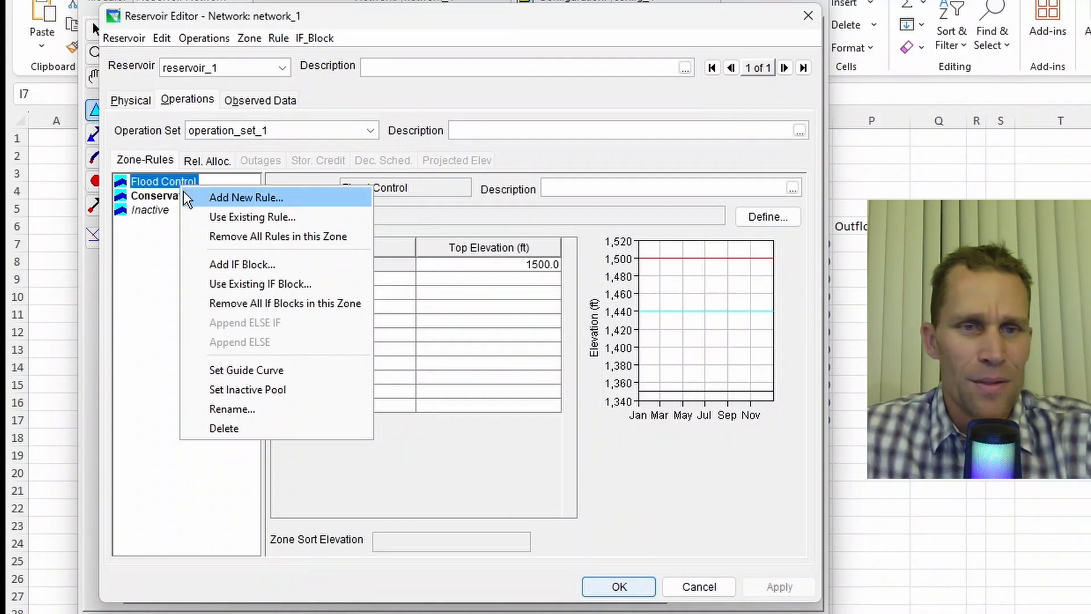
click(248, 215)
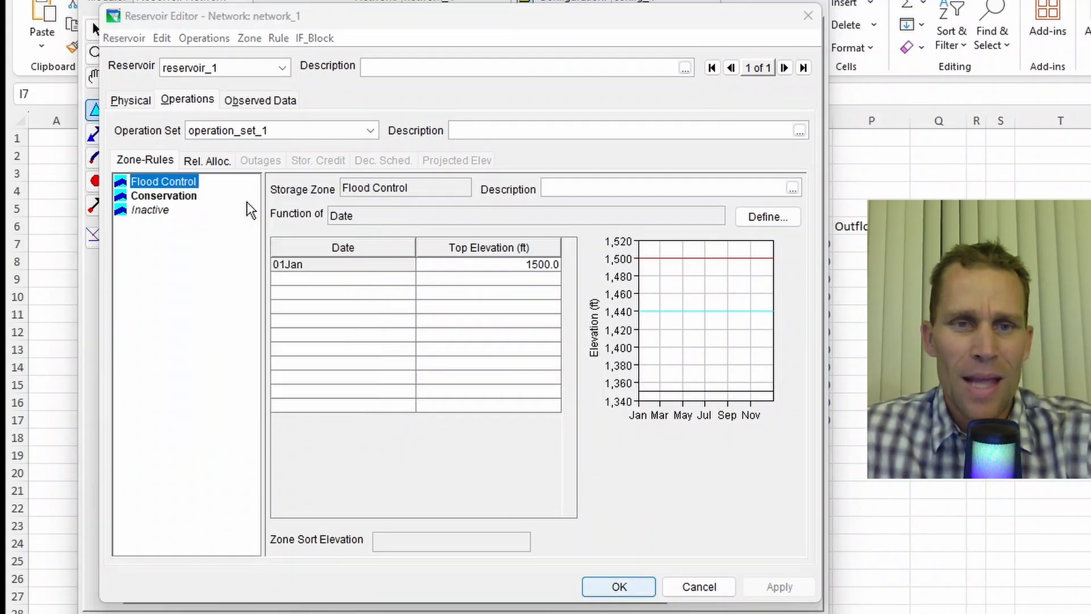
text(max rel (variable cfs)
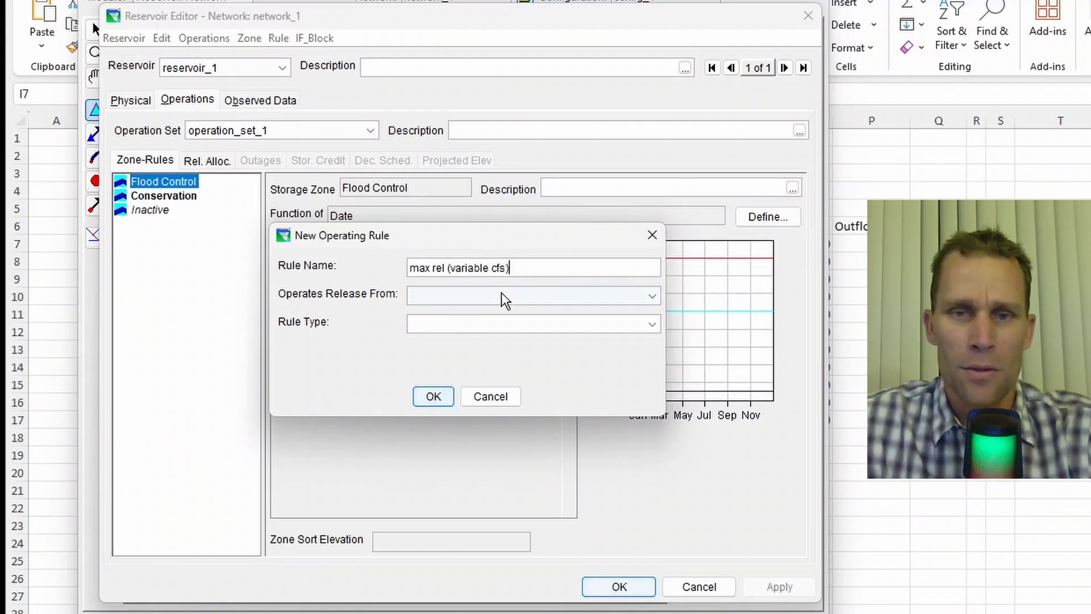
click(501, 292)
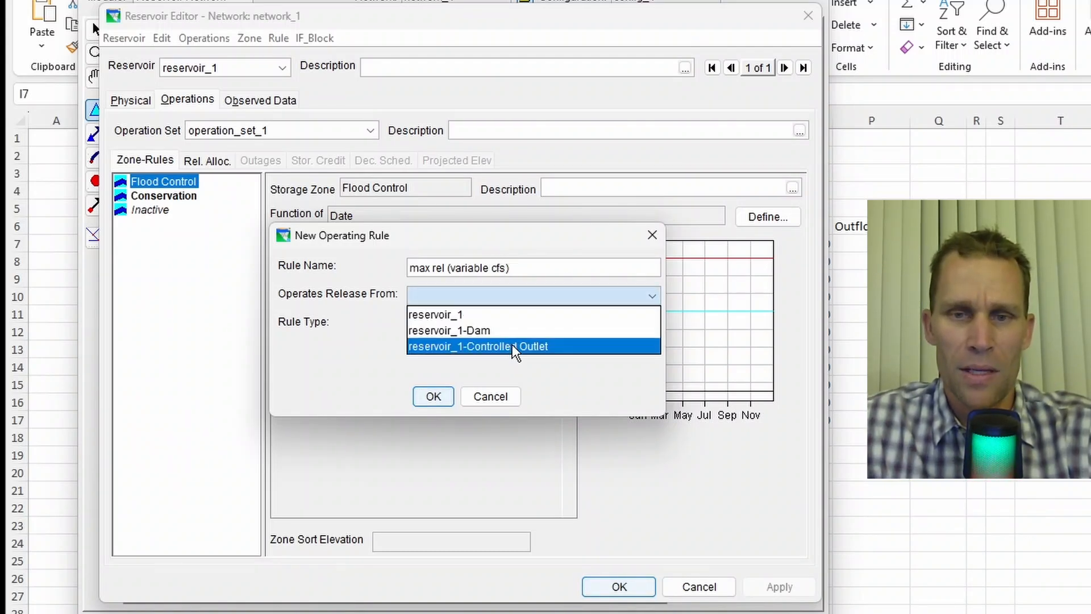
click(516, 348)
click(505, 322)
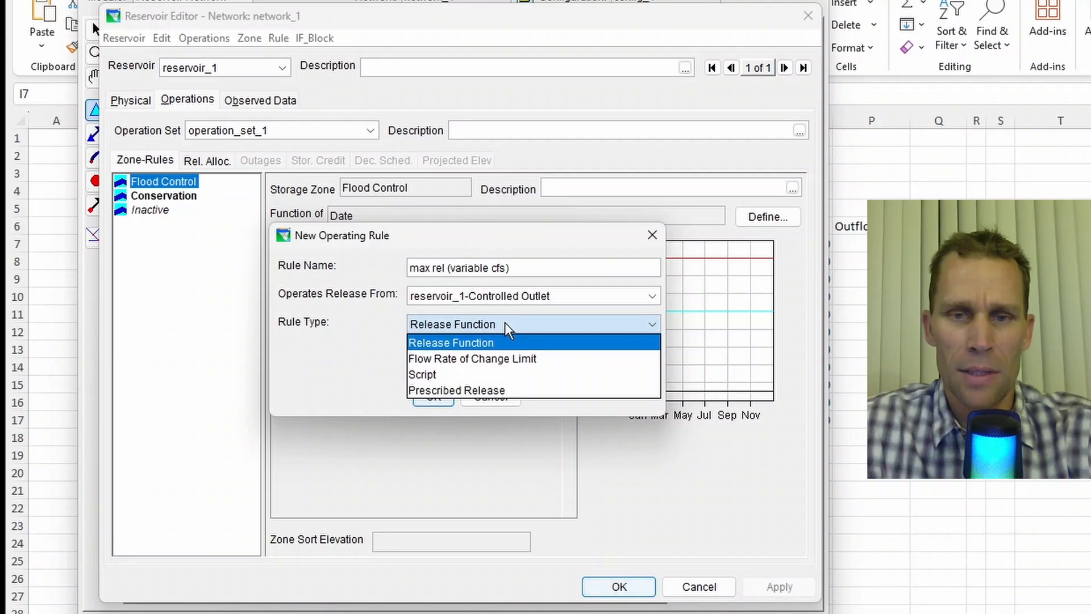
click(504, 342)
click(439, 398)
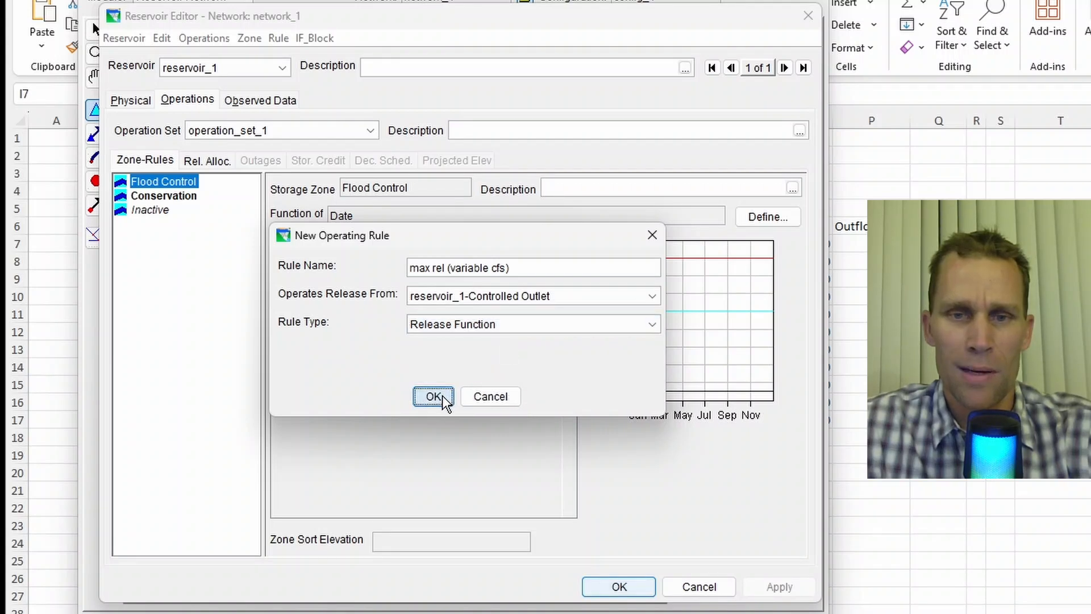
- Set the max rel rule's limit type to Maximum and define the release as a function of Date
click(438, 262)
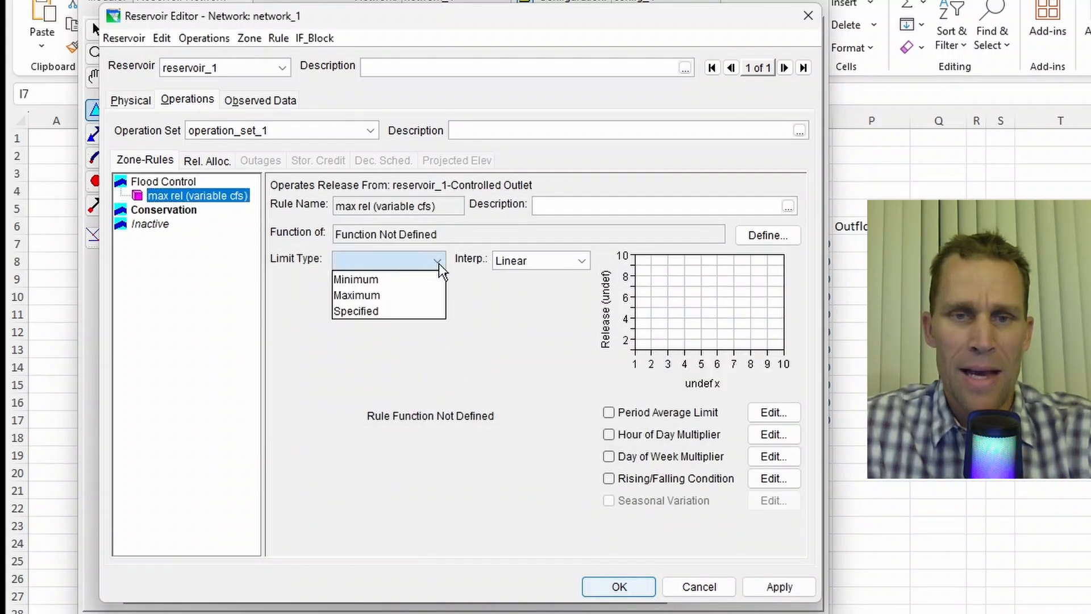
click(405, 295)
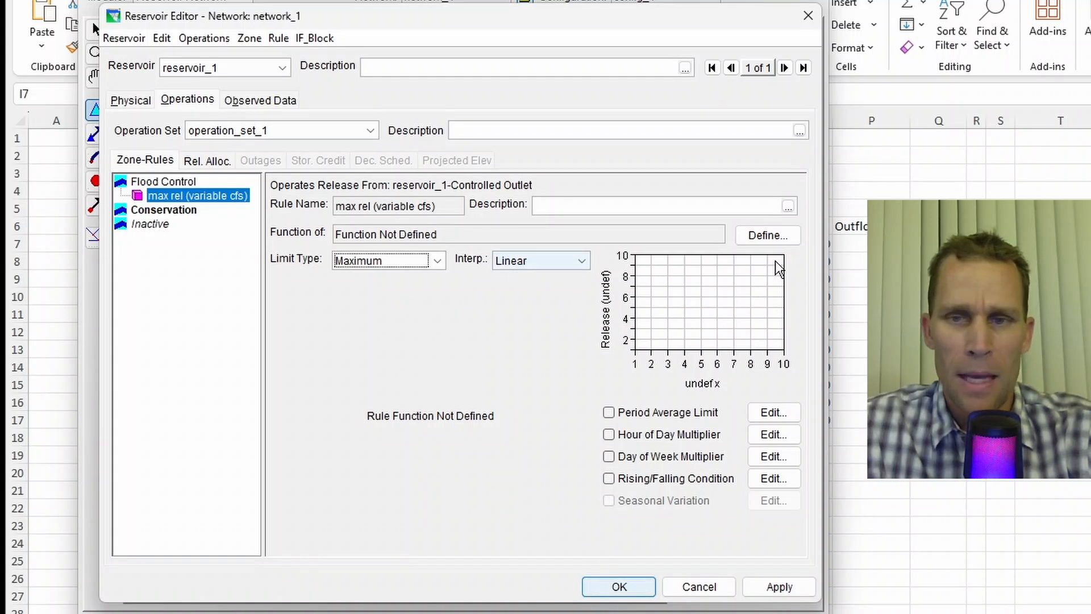
click(743, 233)
click(316, 139)
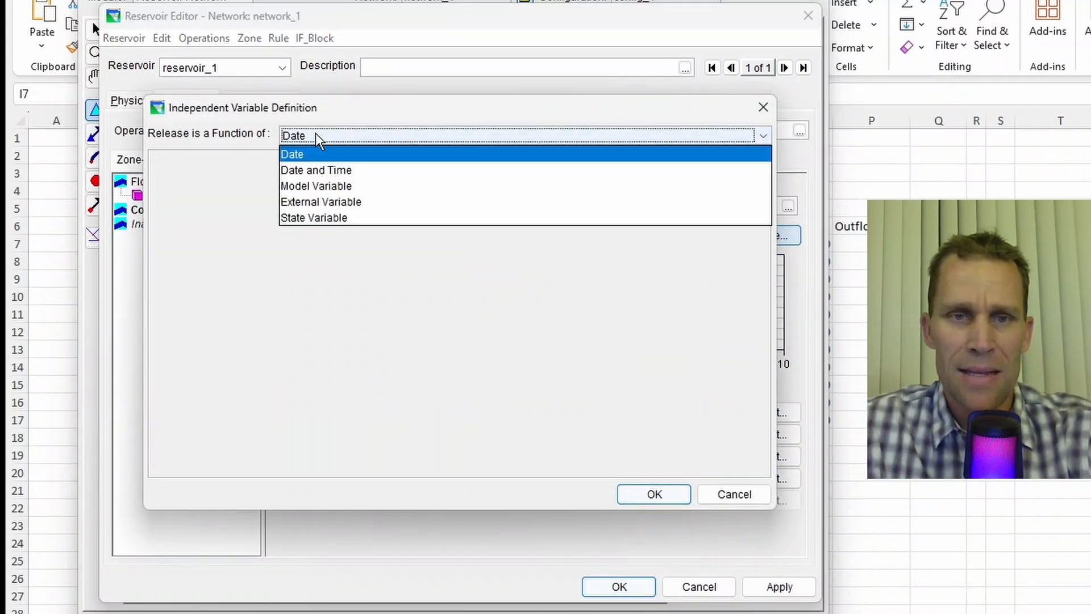
click(324, 141)
click(652, 494)
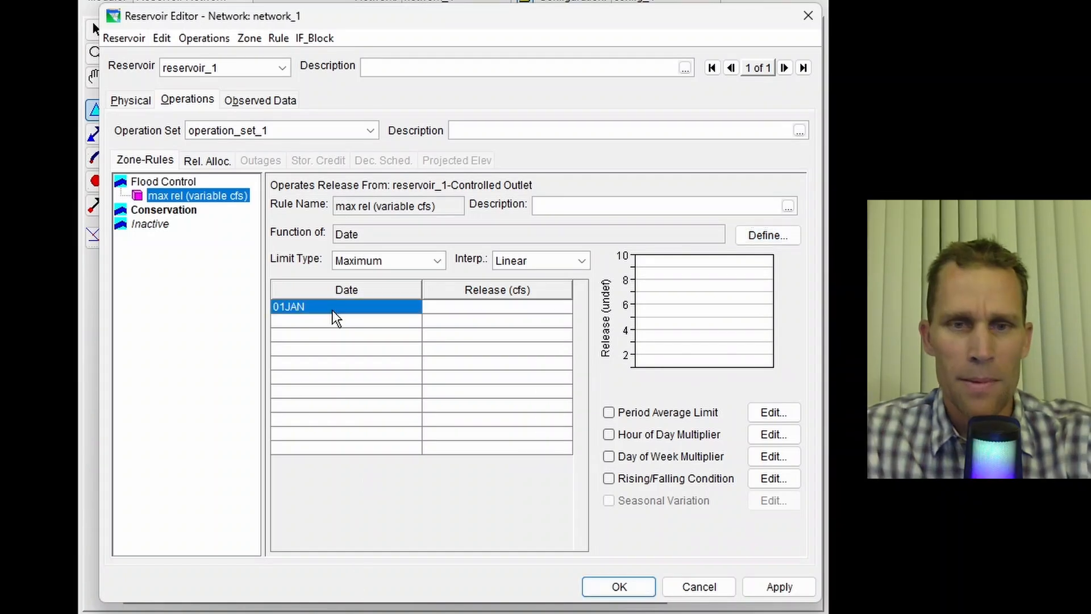
- Paste the monthly release table (800 to 1050 cfs), switch interpolation to Step, and apply
text(01JAN	800 01Feb	850.0 01Mar	1000.0 01Apr	1100.0 01May	1200.0 01Jun	1150.0 01Jul	1000.0 01Aug	950.0 01Sep	1000.0 01Oct	1100.0 01Nov	1150.0 01Dec	1050.0)
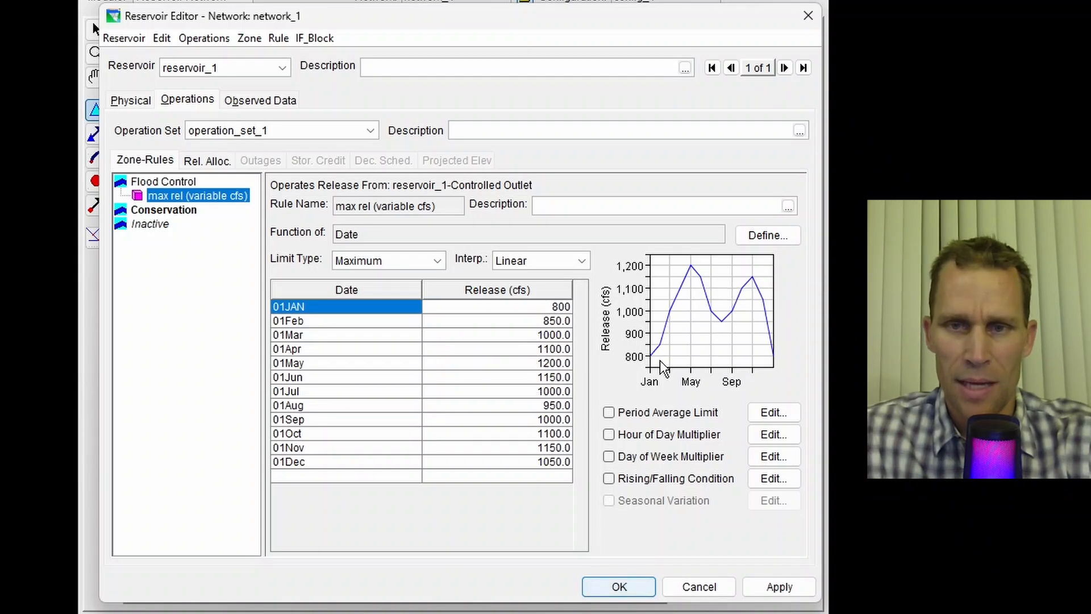
click(580, 260)
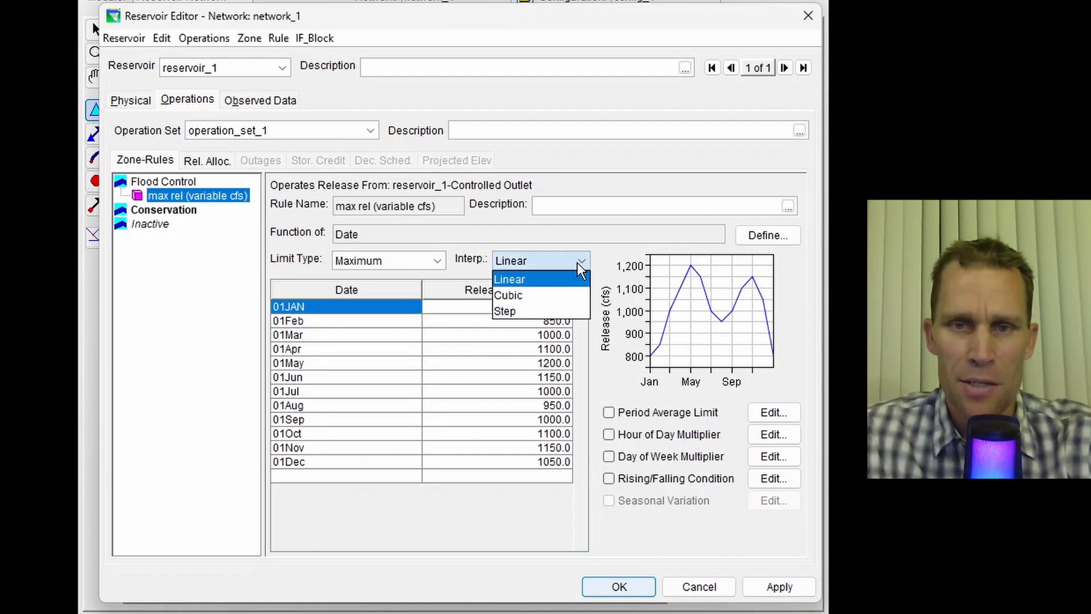
click(551, 312)
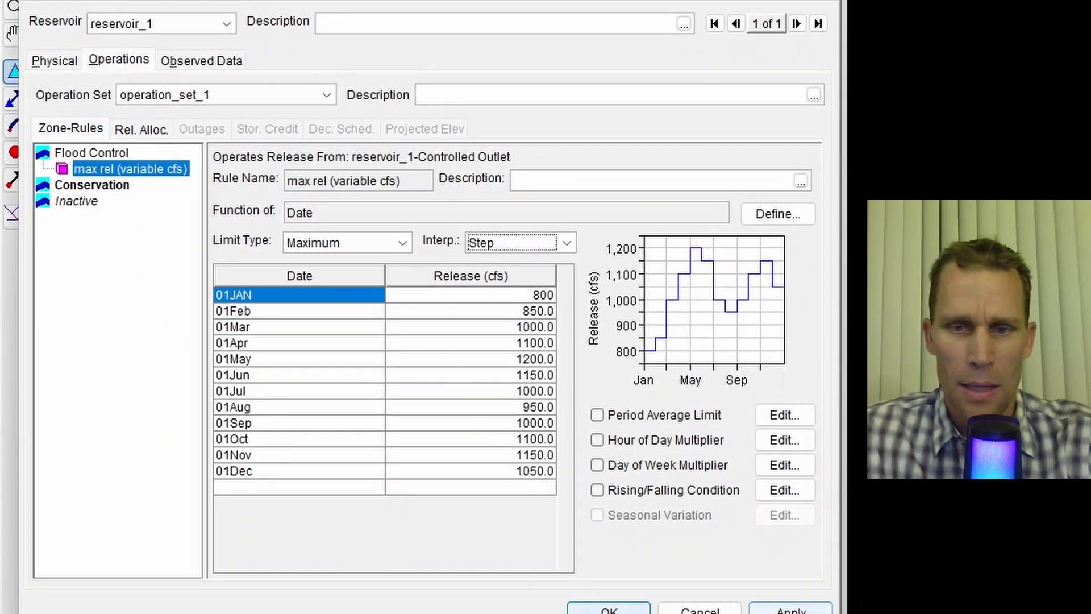
click(791, 609)
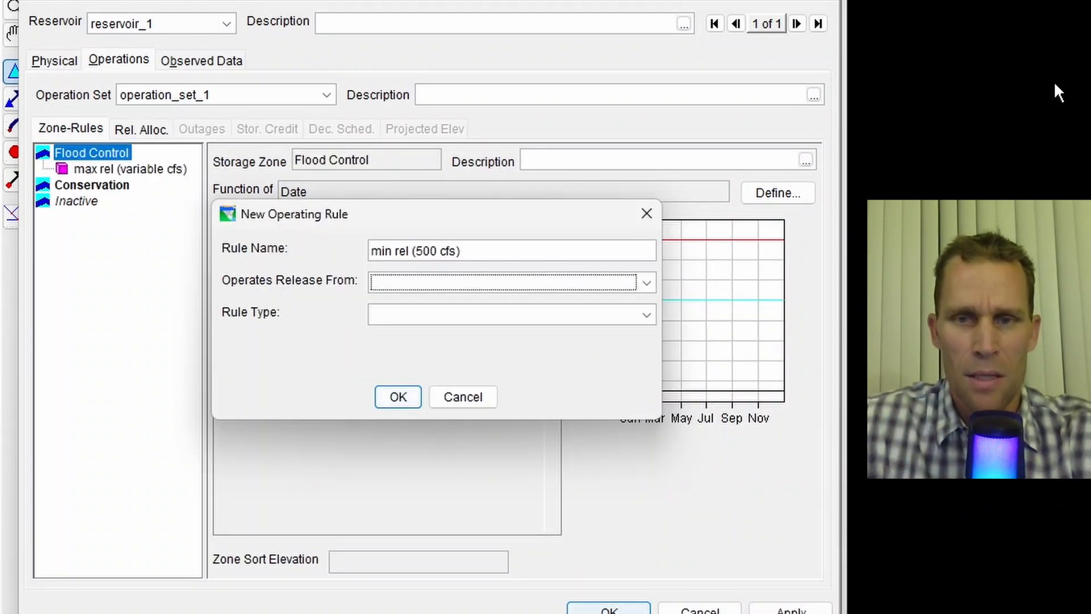
- Add a second Flood Control rule named min rel (500 cfs) releasing from the controlled outlet as a Release Function
click(560, 282)
click(502, 341)
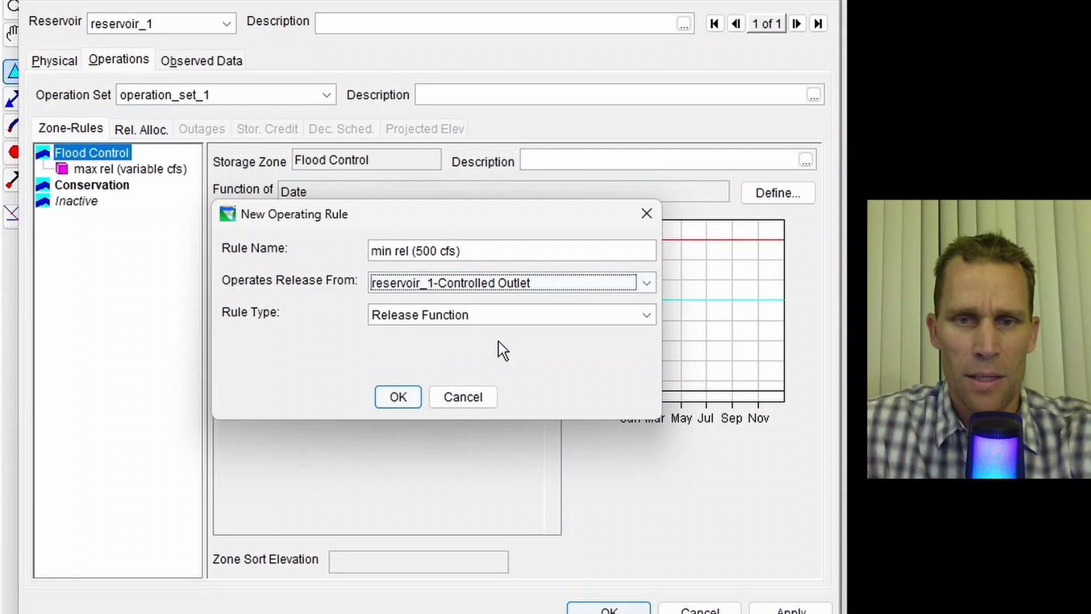
click(415, 396)
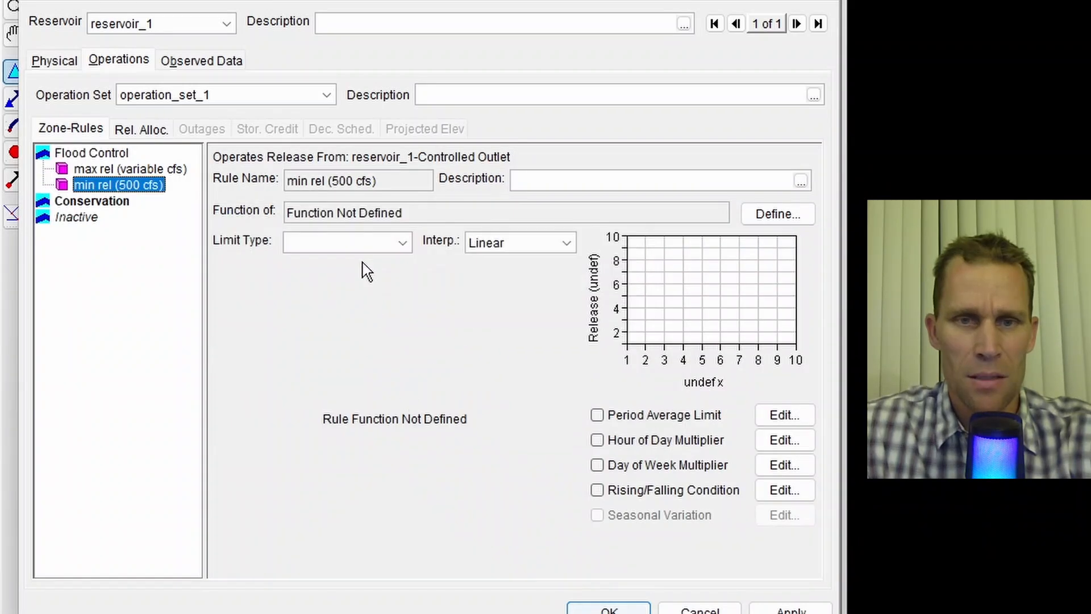
- Set the min rel rule's limit type to Minimum as a function of Date, enter 500 cfs for 01JAN, and apply
click(365, 242)
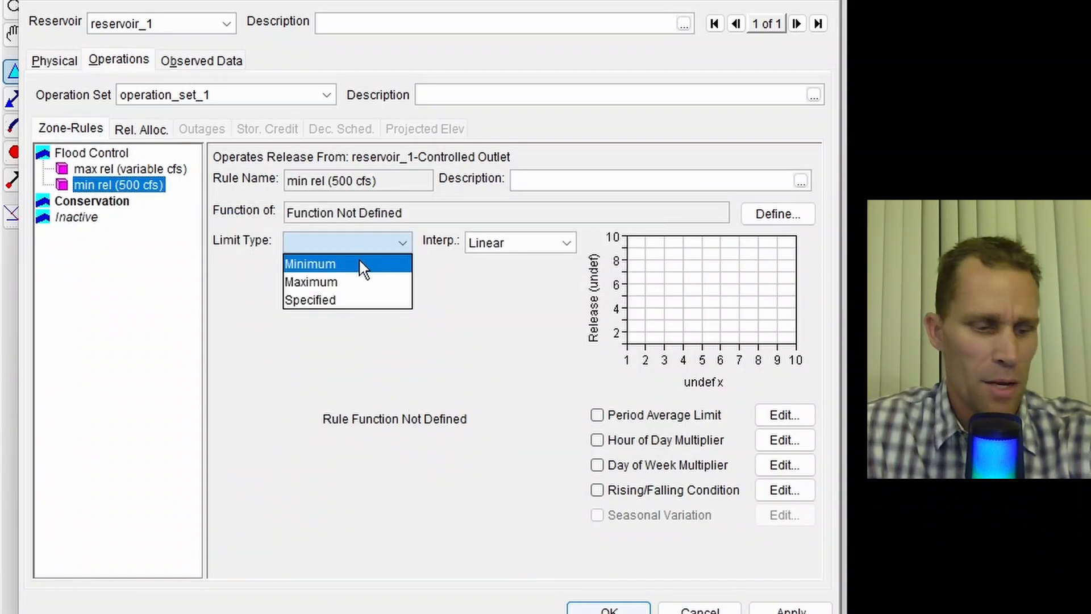
click(359, 258)
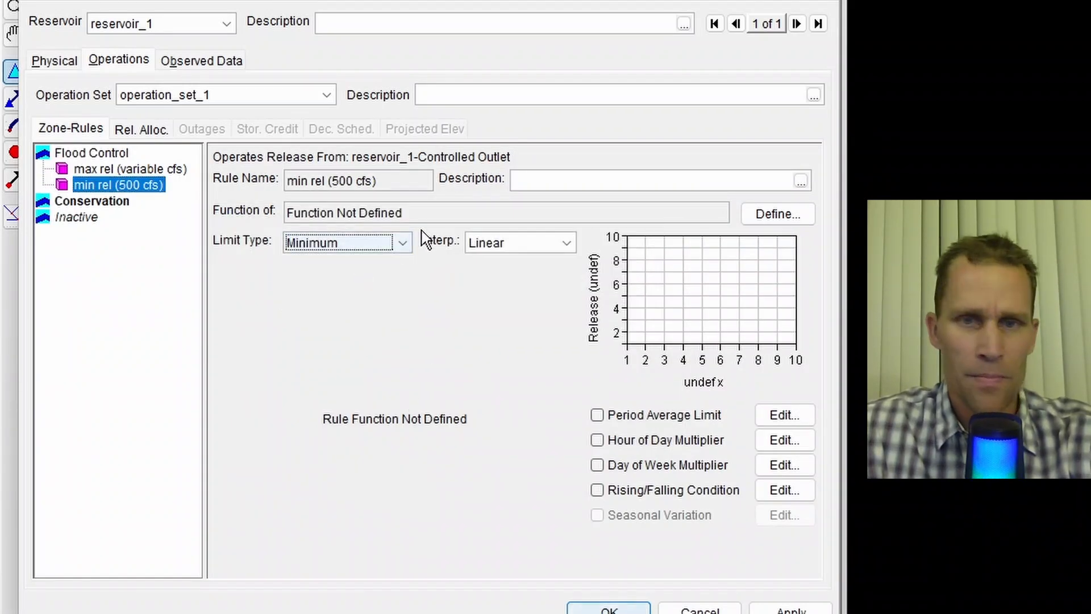
click(771, 216)
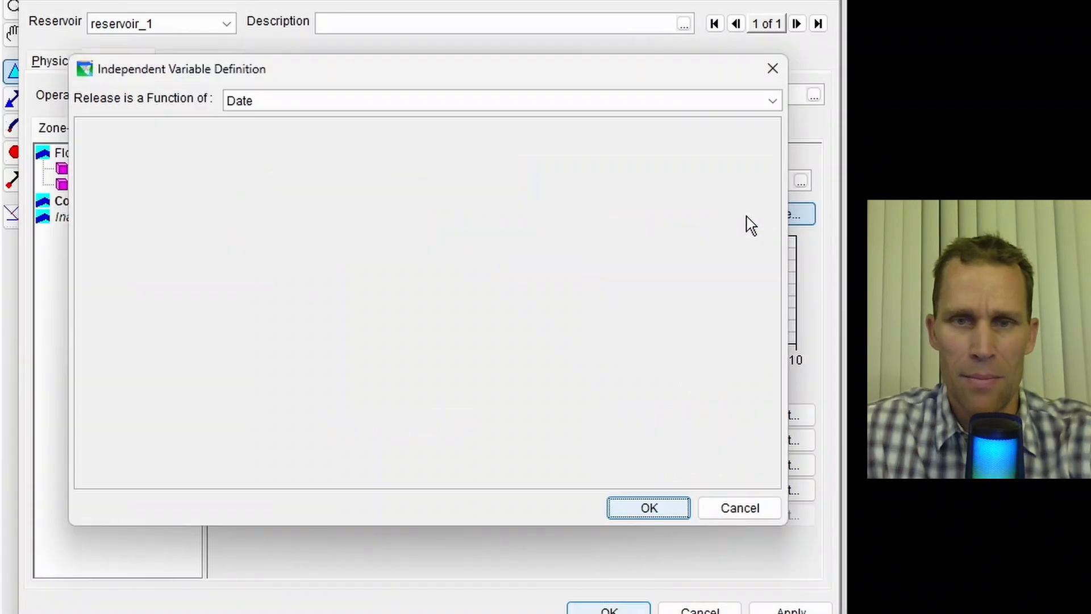
click(630, 510)
click(439, 296)
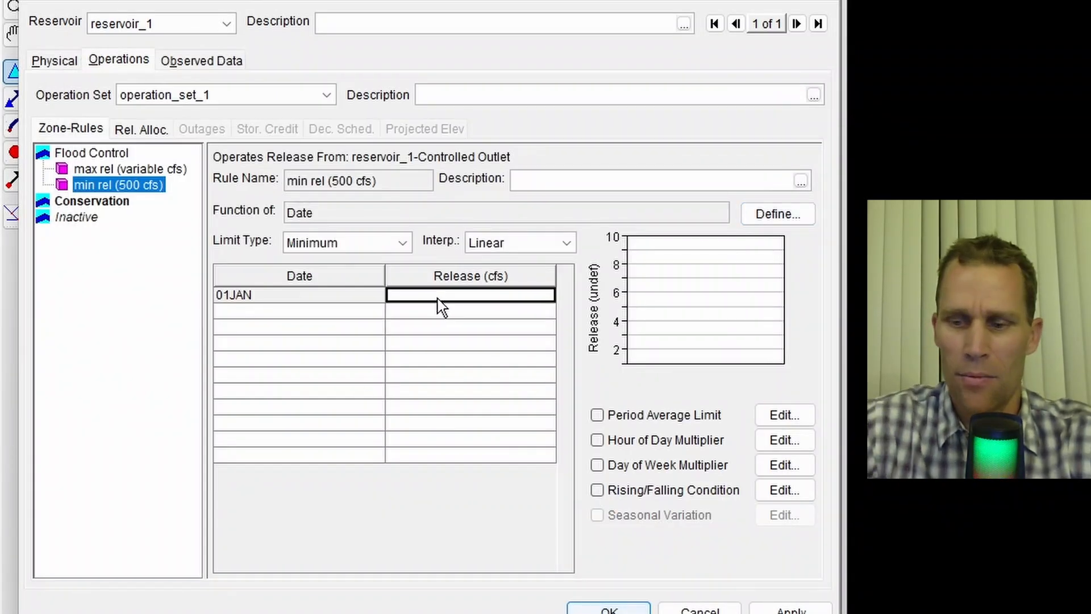
text(500)
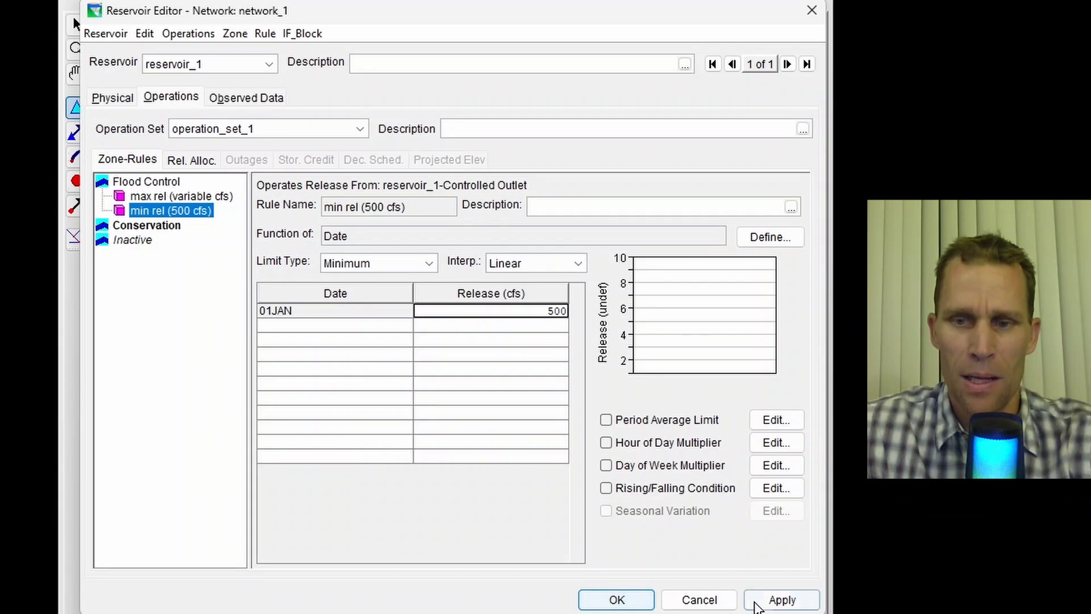
click(786, 604)
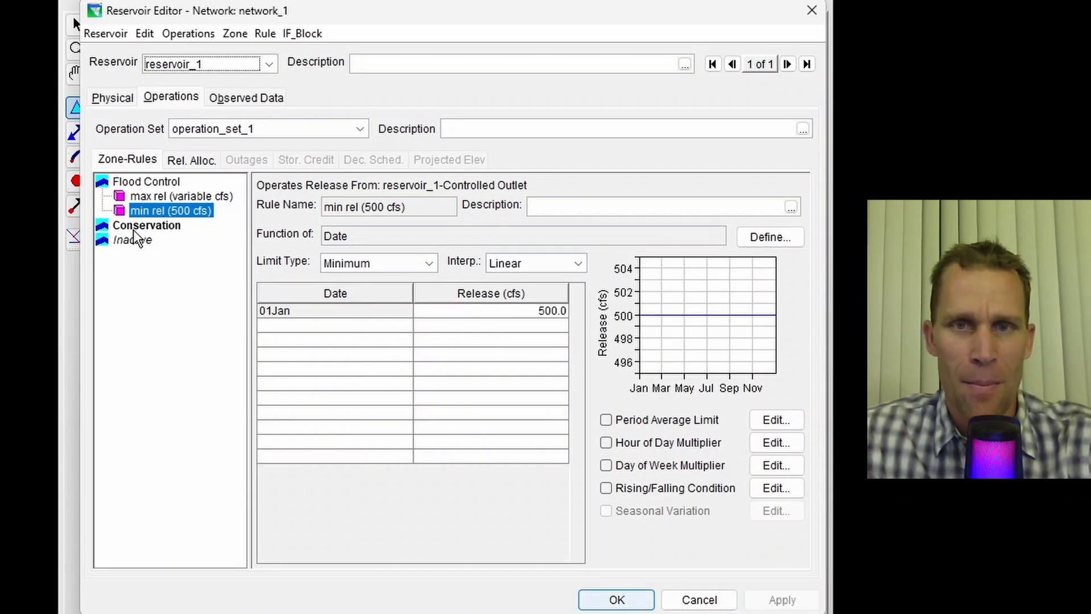
- Add both the max rel and min rel rules to all zones and apply the changes
click(162, 195)
right_click(165, 195)
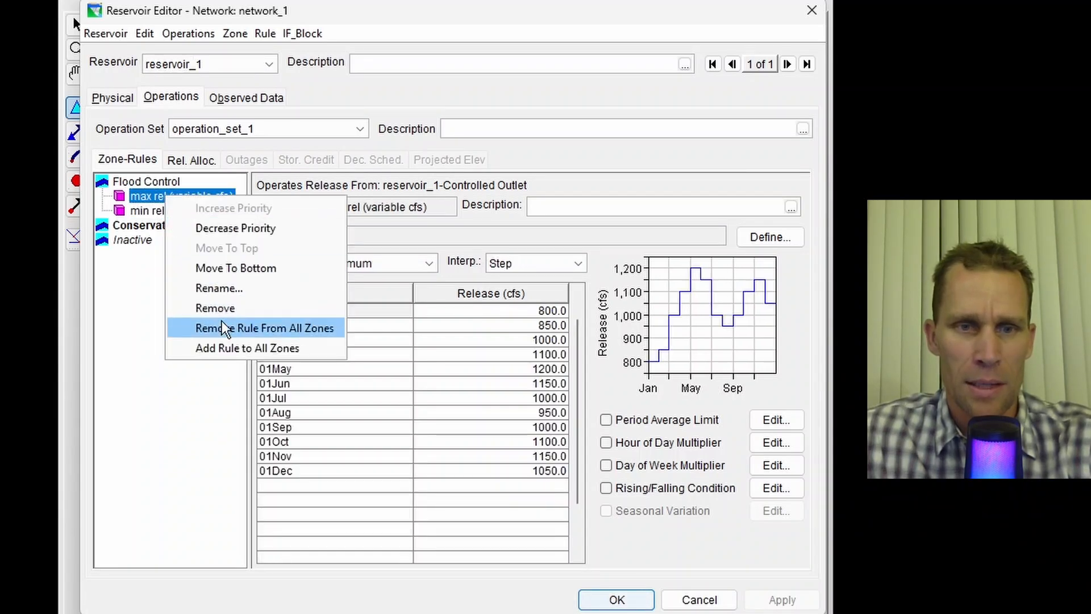
click(224, 349)
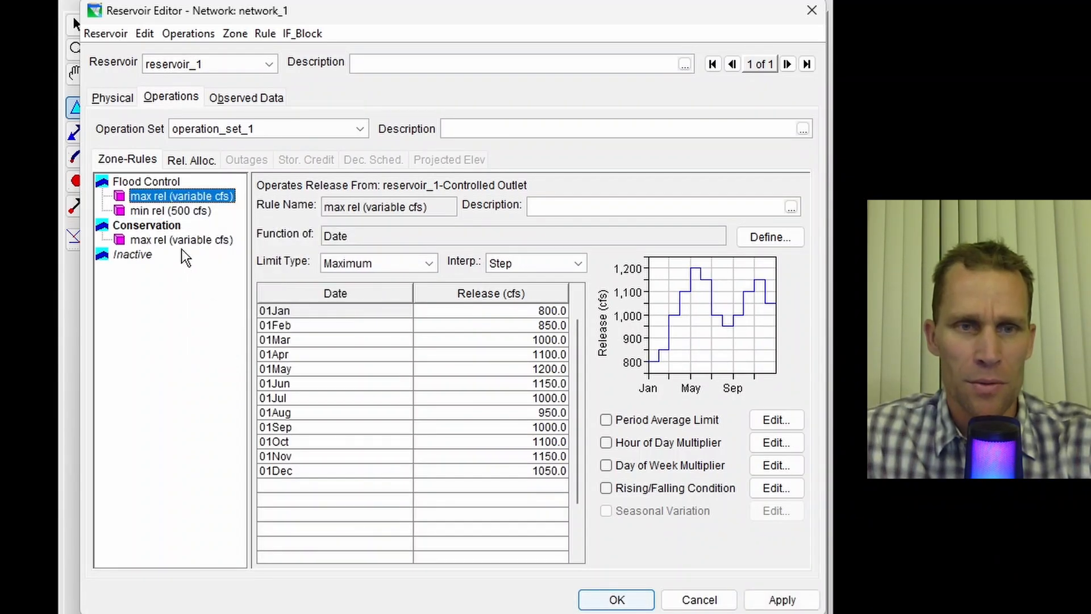
click(158, 210)
right_click(157, 208)
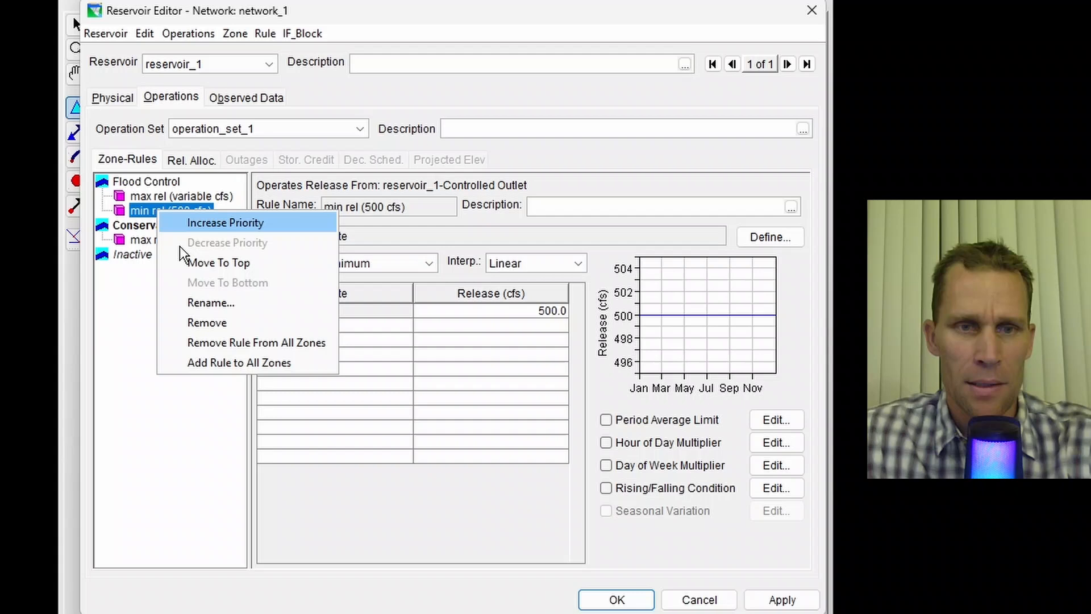
click(203, 356)
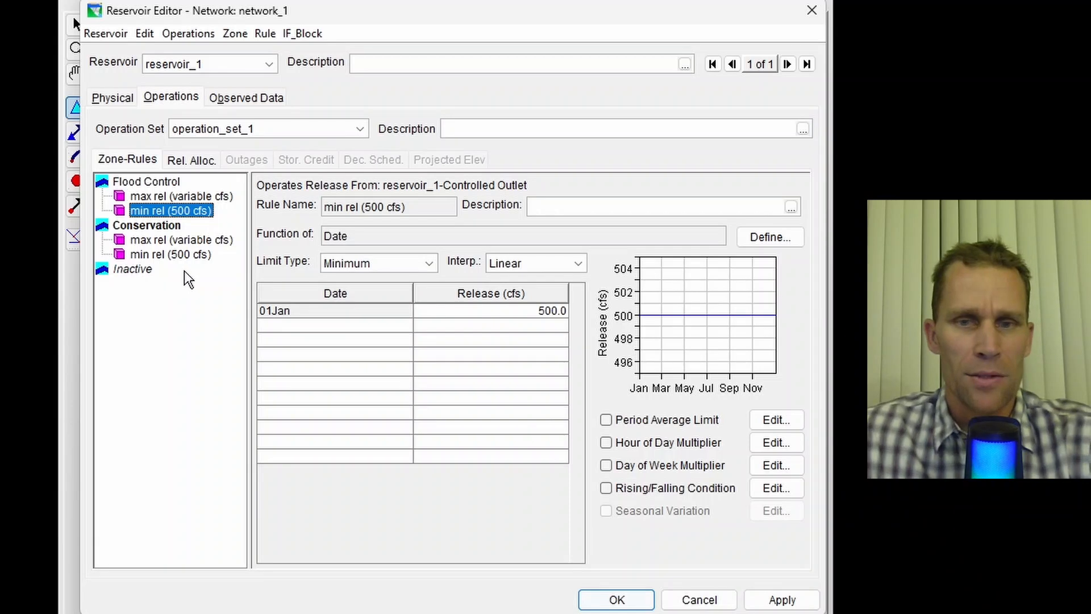
click(782, 599)
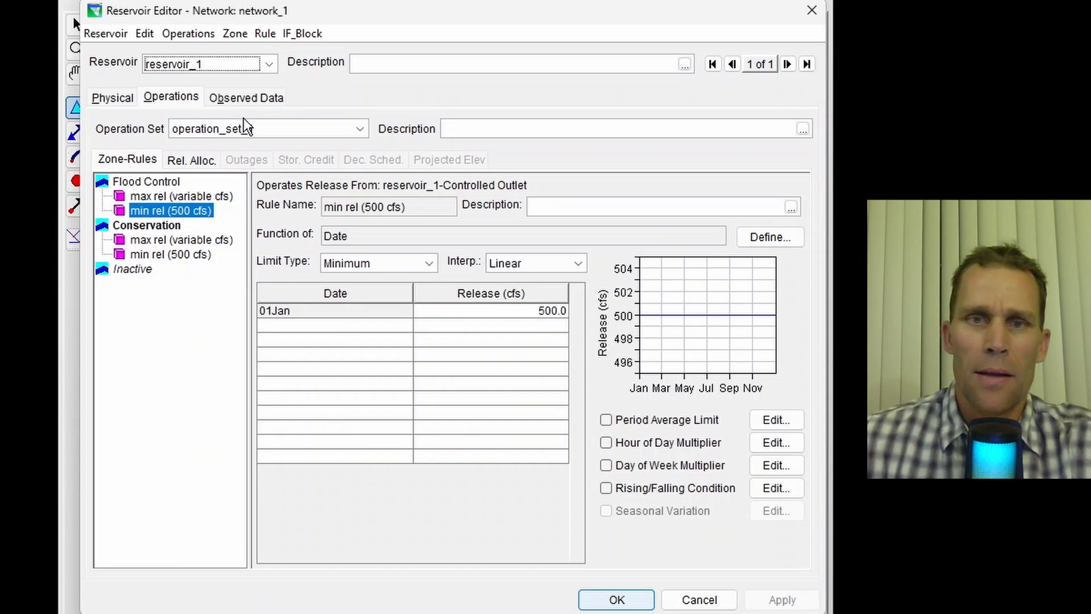
- Close the reservoir editor and save the network
click(811, 22)
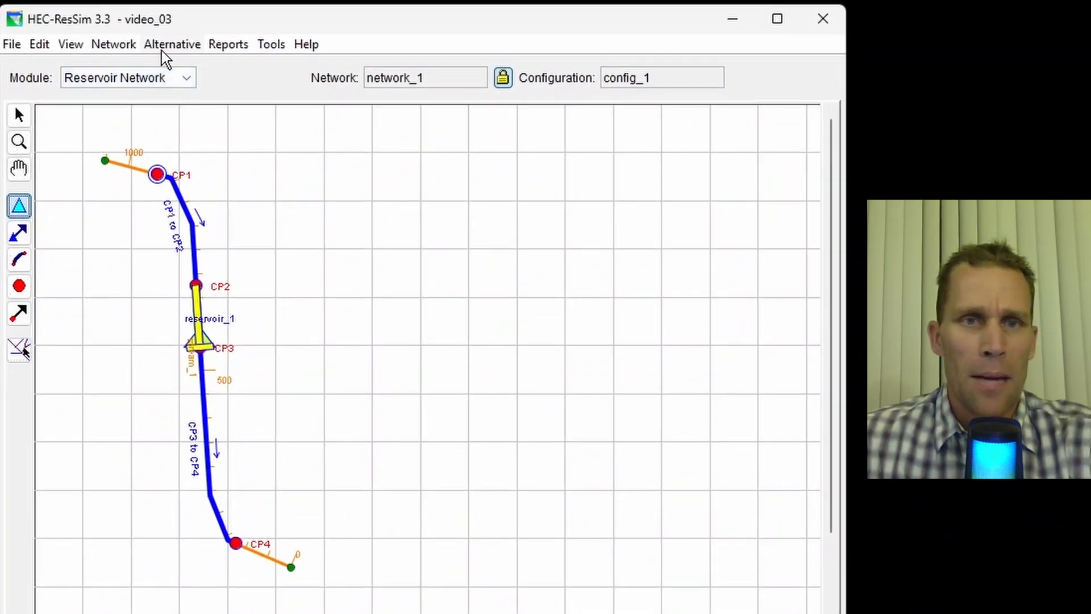
click(116, 46)
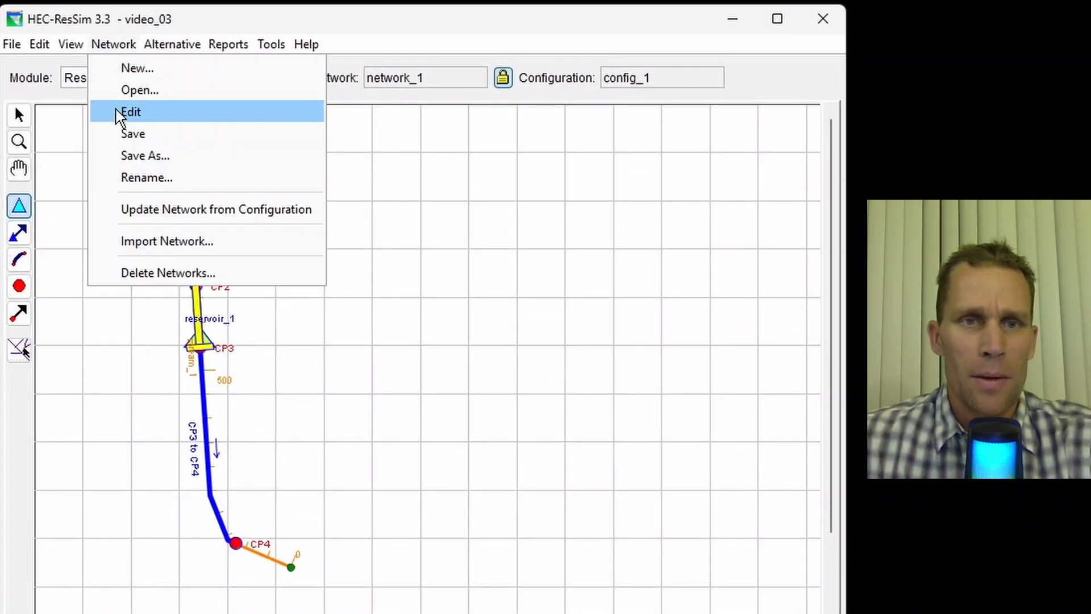
click(118, 133)
- Open the alternative editor and create a new alternative named alt_1 using network_1
click(171, 45)
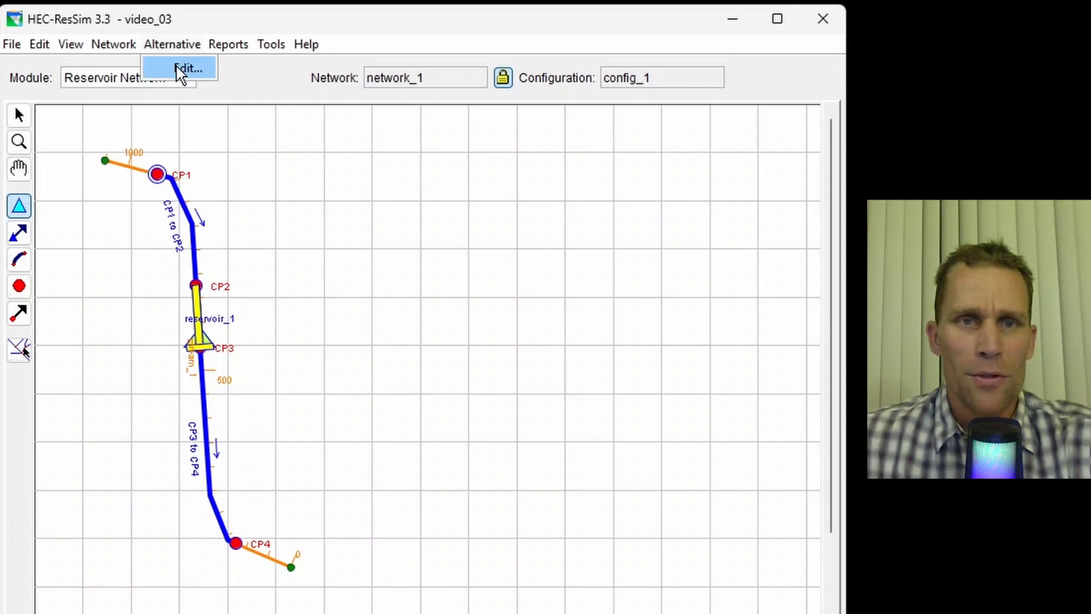
click(178, 69)
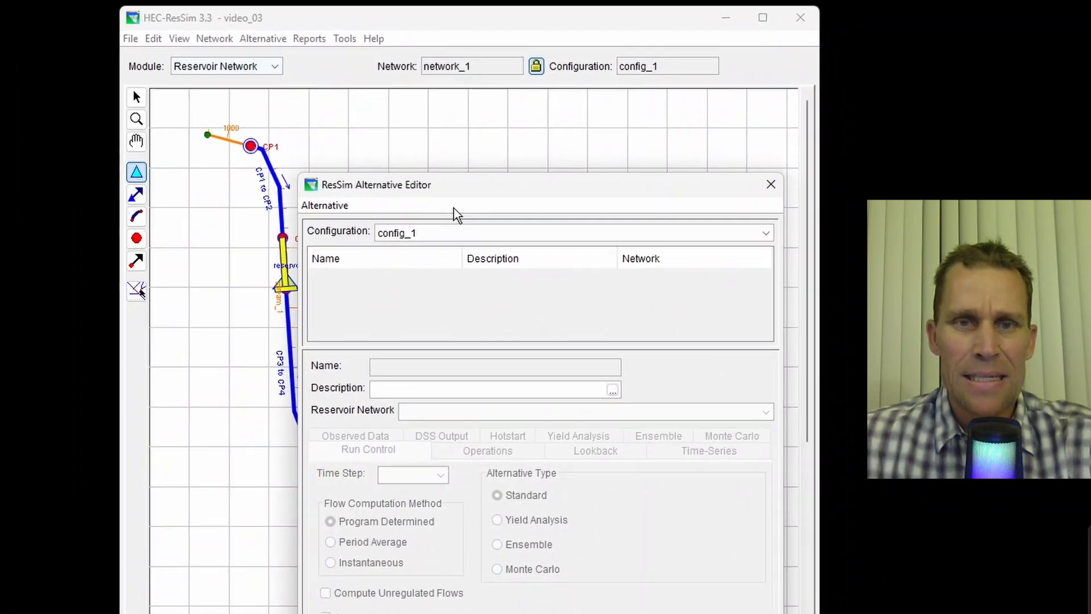
drag(461, 189, 522, 72)
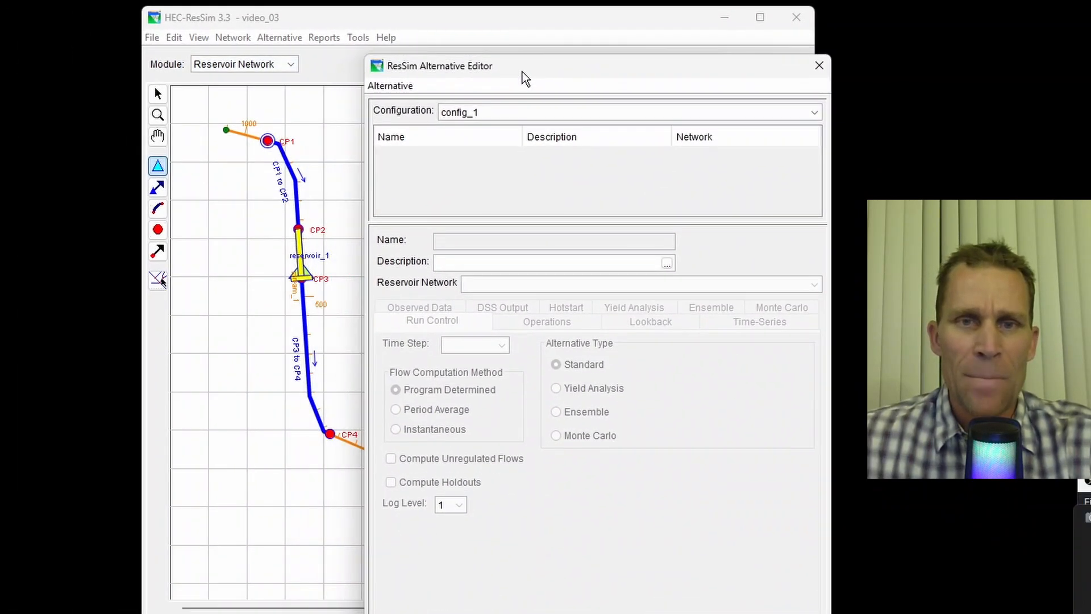
click(389, 85)
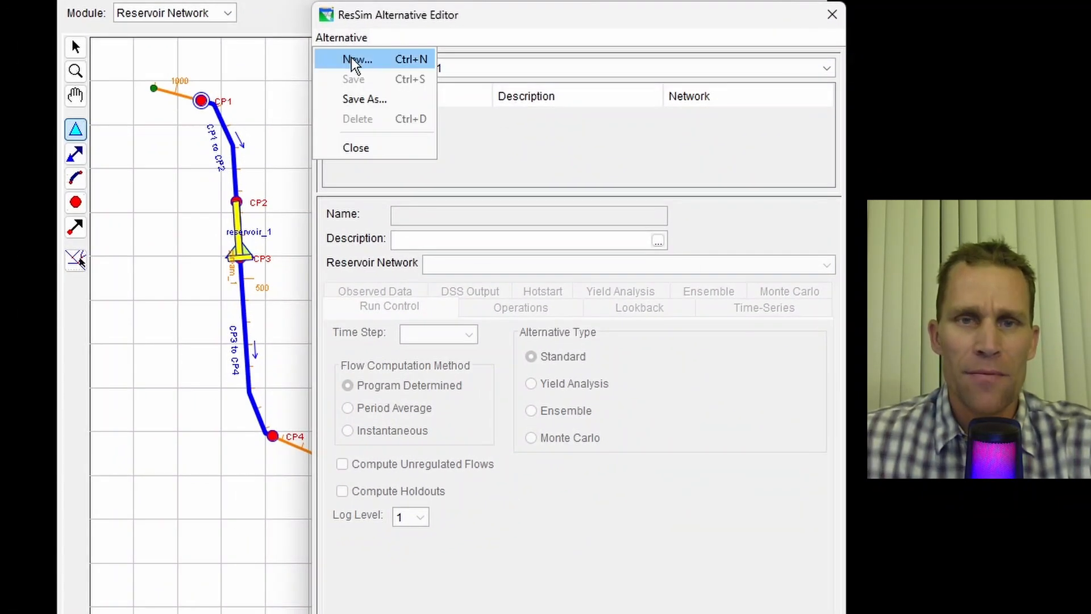
click(400, 104)
text(alt_1)
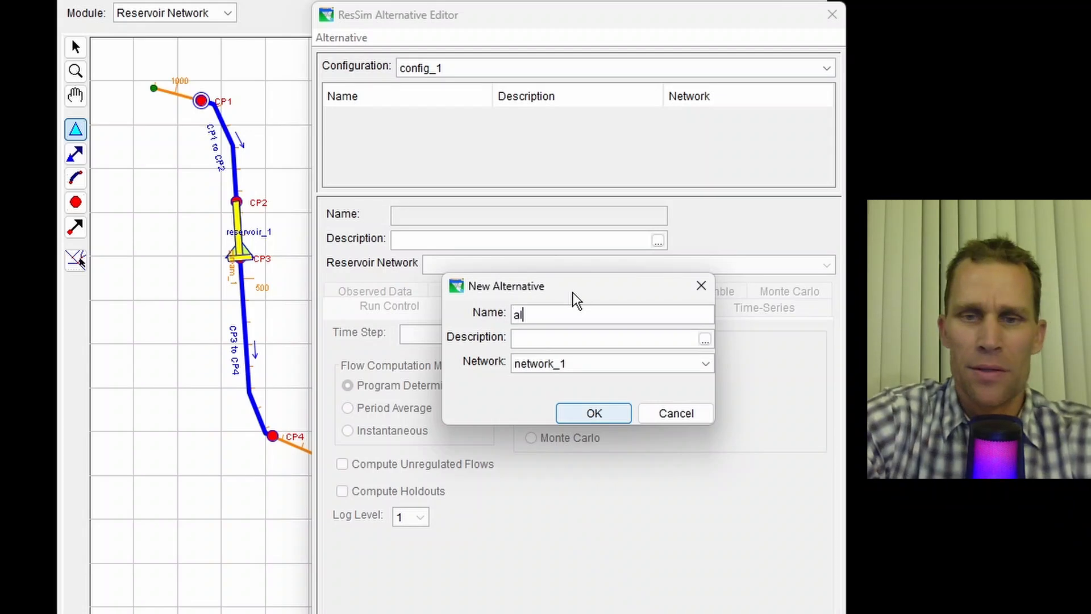
click(579, 415)
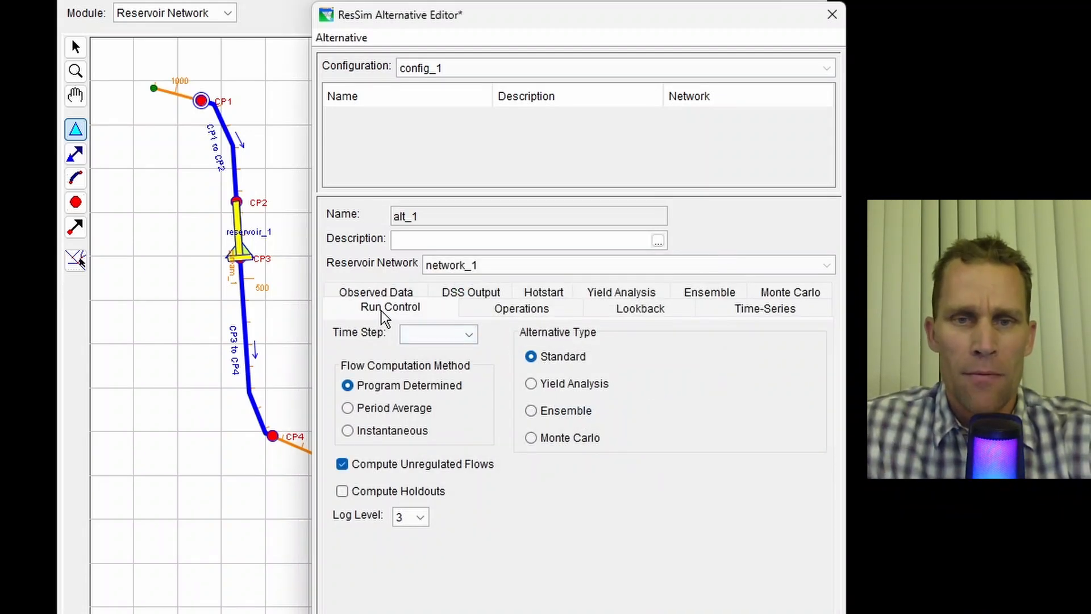
- Set the run time step to 1 Hour and assign operation_set_1 to reservoir_1
click(423, 335)
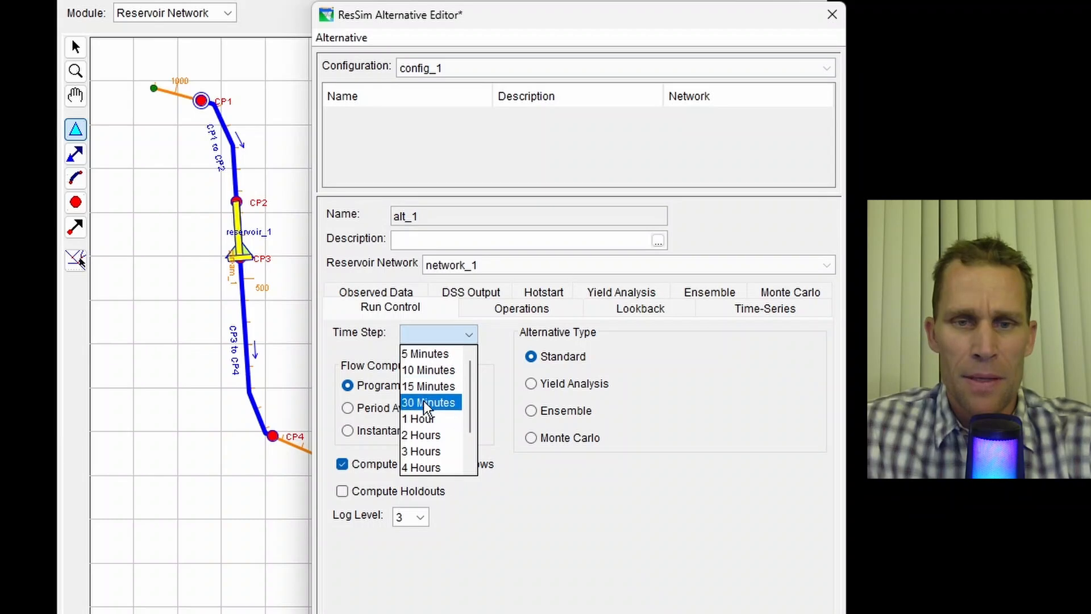
click(423, 418)
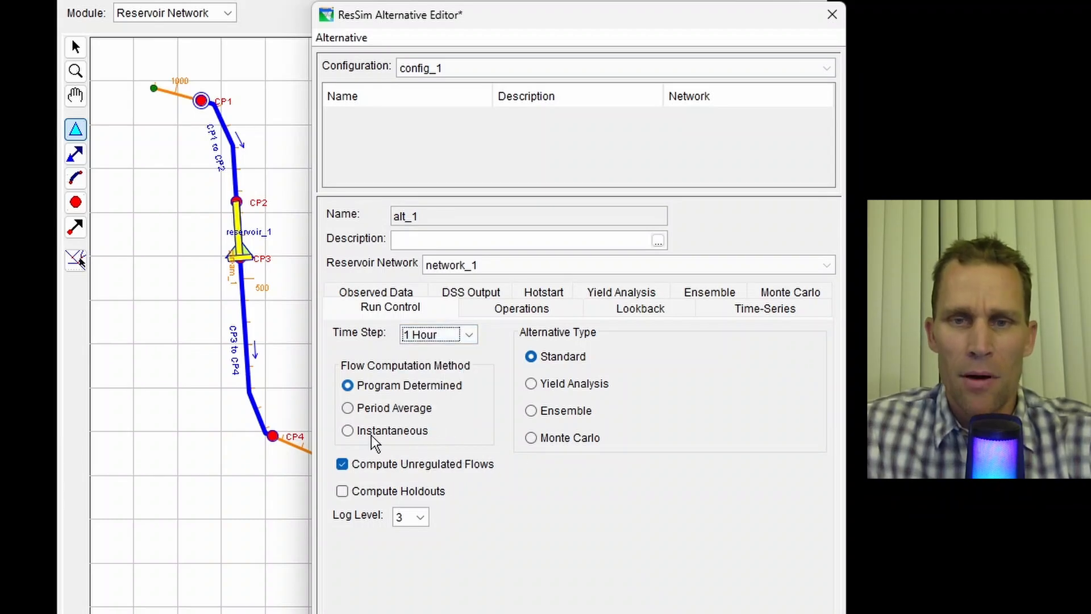
click(529, 313)
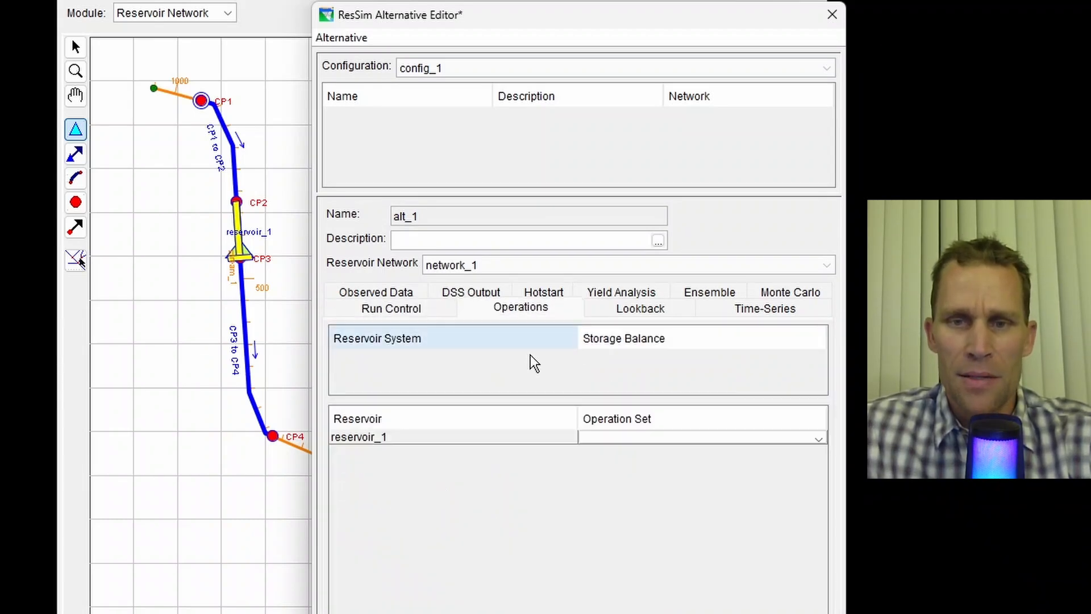
click(609, 440)
click(622, 469)
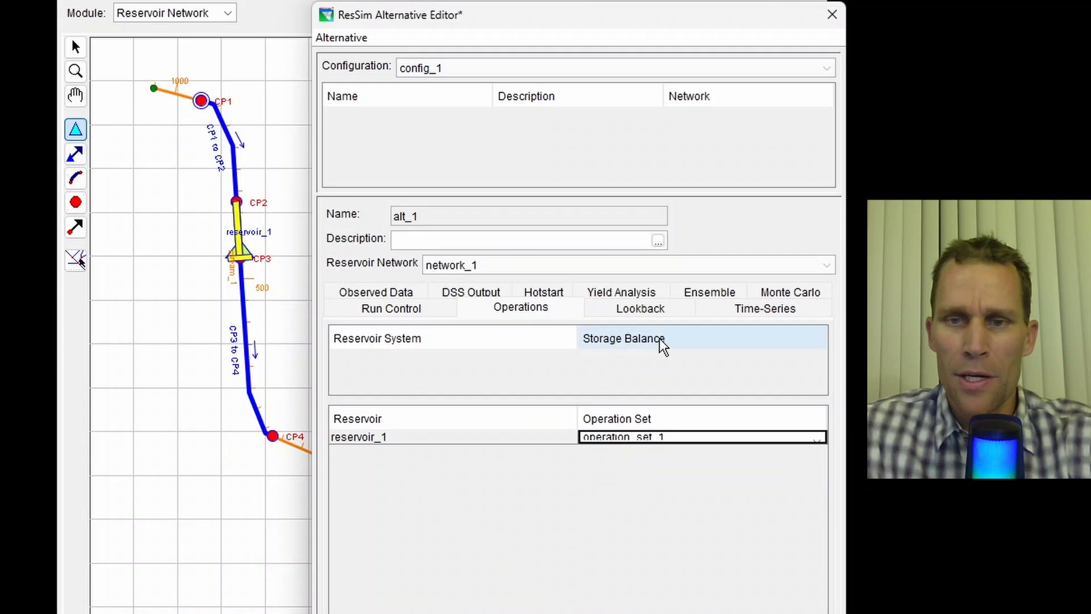
- Set lookback defaults: pool elevation 1440 and controlled outlet release 800
click(651, 312)
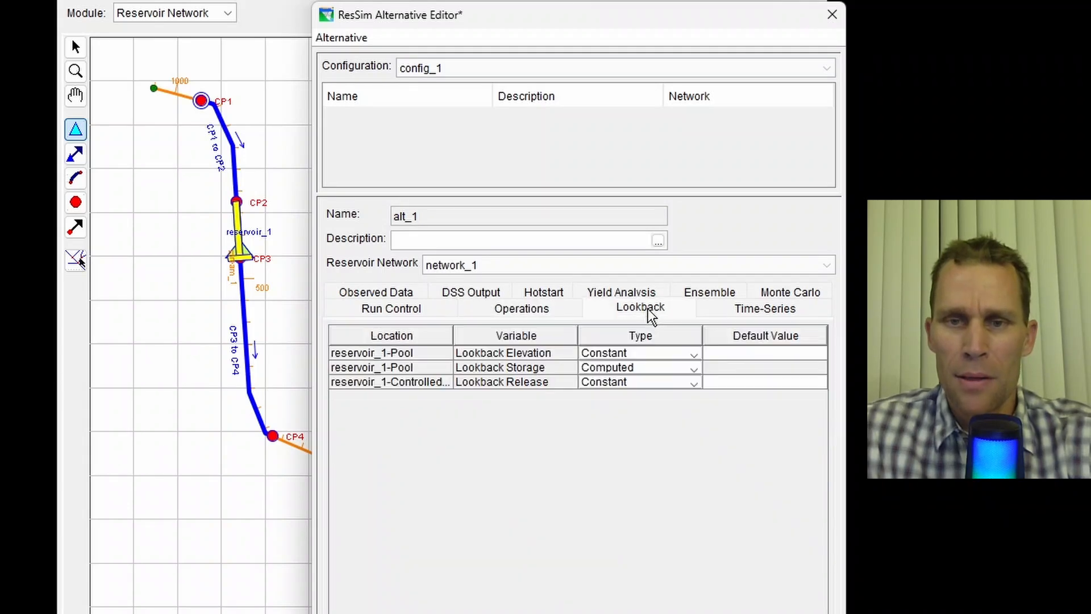
click(739, 356)
text(1440)
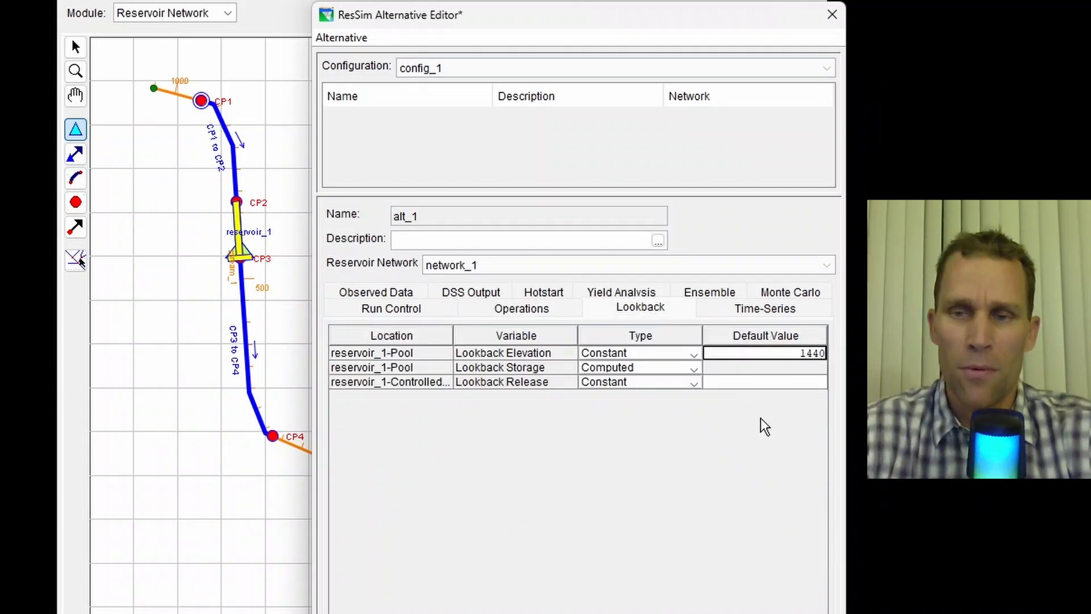
click(759, 385)
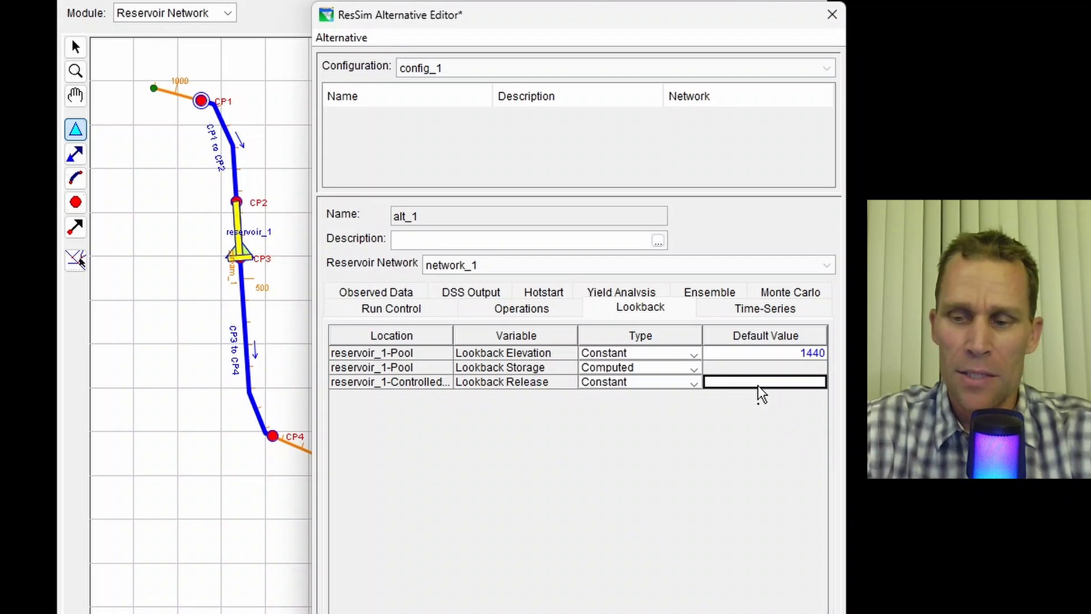
text(800)
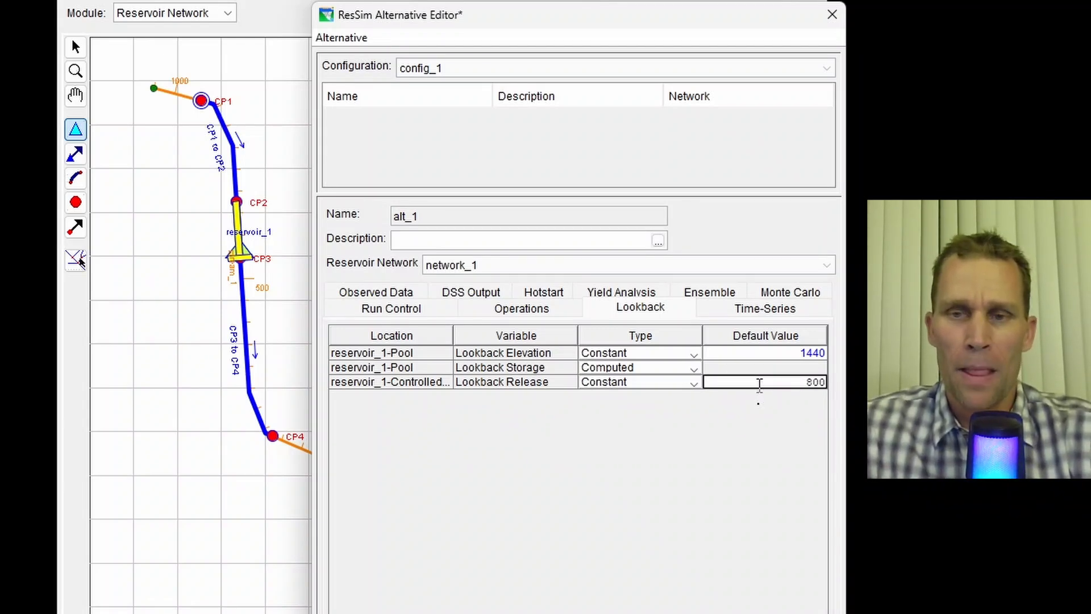
- Save the alt_1 alternative and close the alternative editor
click(751, 317)
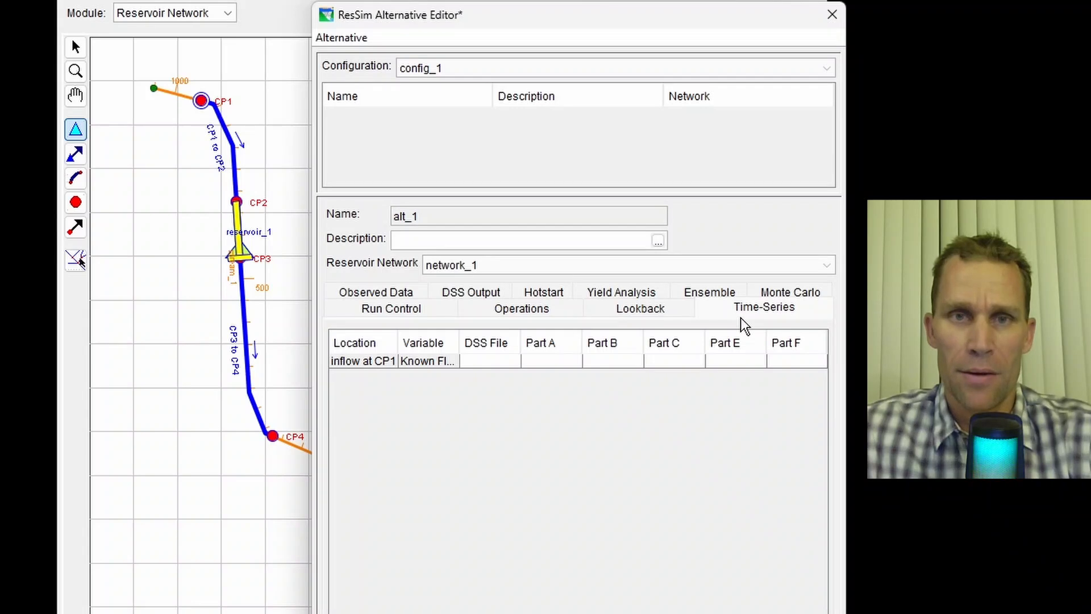
click(343, 39)
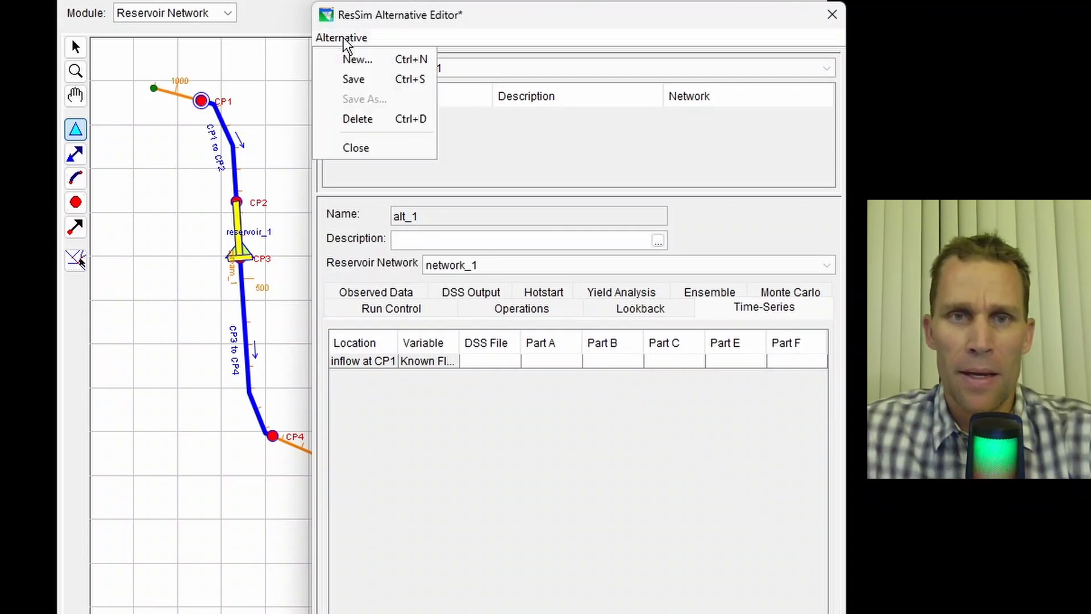
click(360, 88)
click(832, 14)
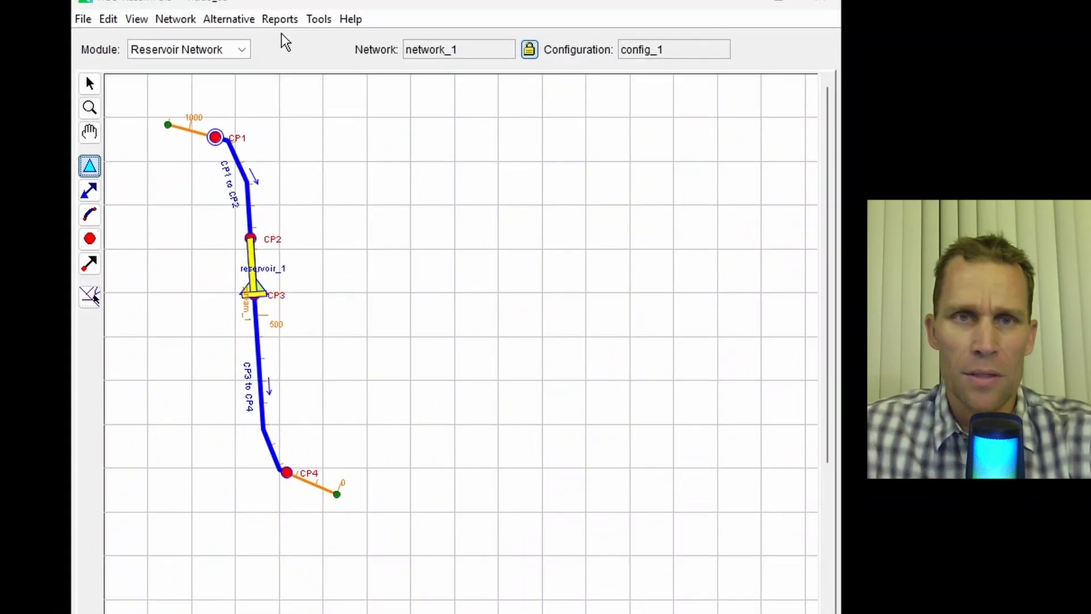
- Launch HEC-DSSVue and create a new DSS file named timeseries_data in the video_03 folder
click(318, 18)
click(325, 42)
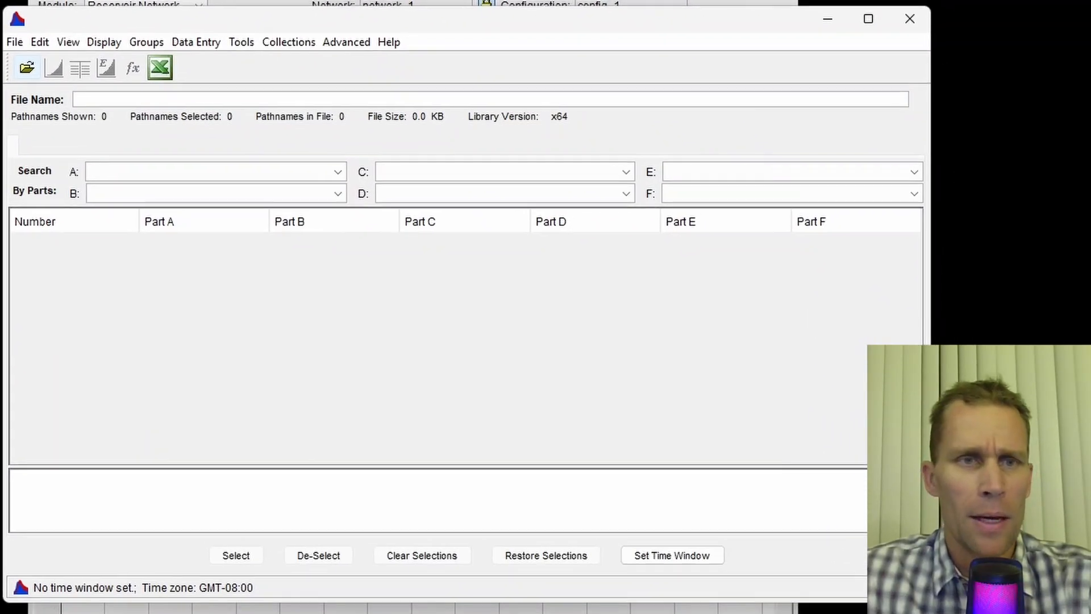
click(14, 42)
click(25, 66)
text(timeseries_data)
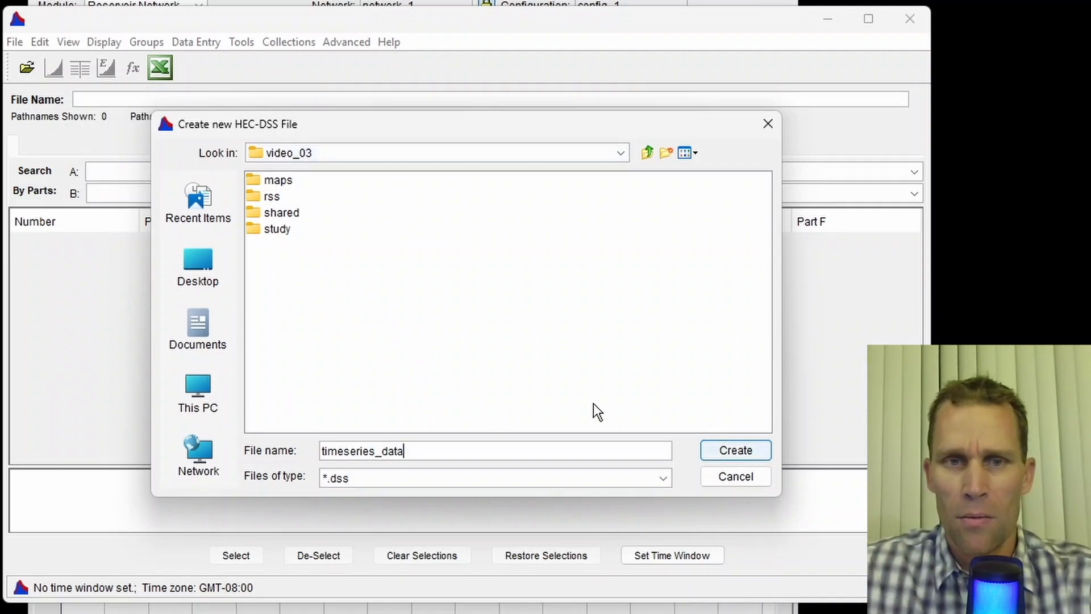
click(731, 450)
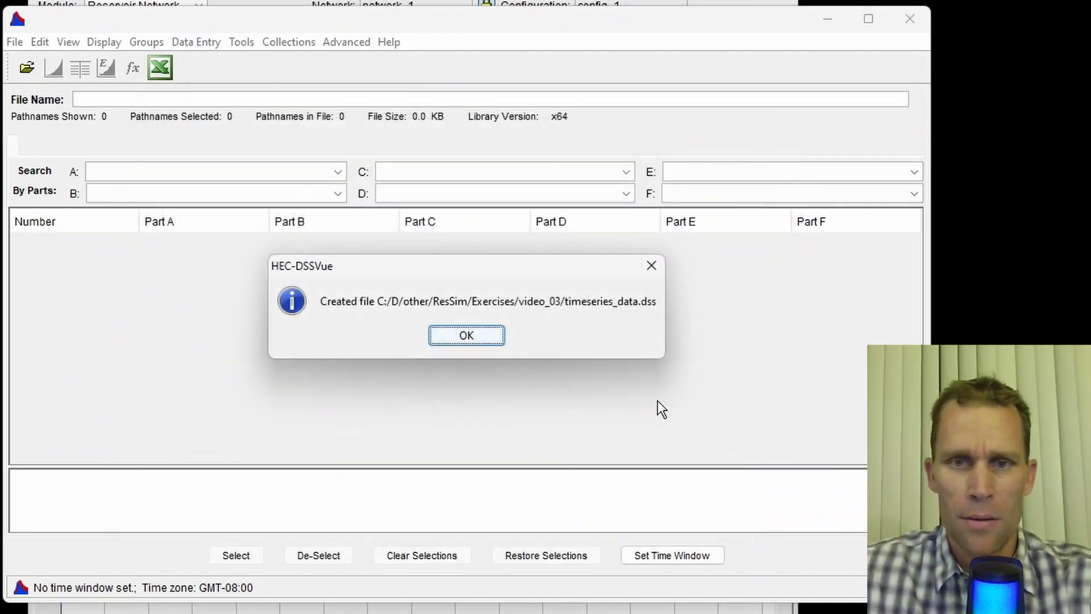
click(486, 335)
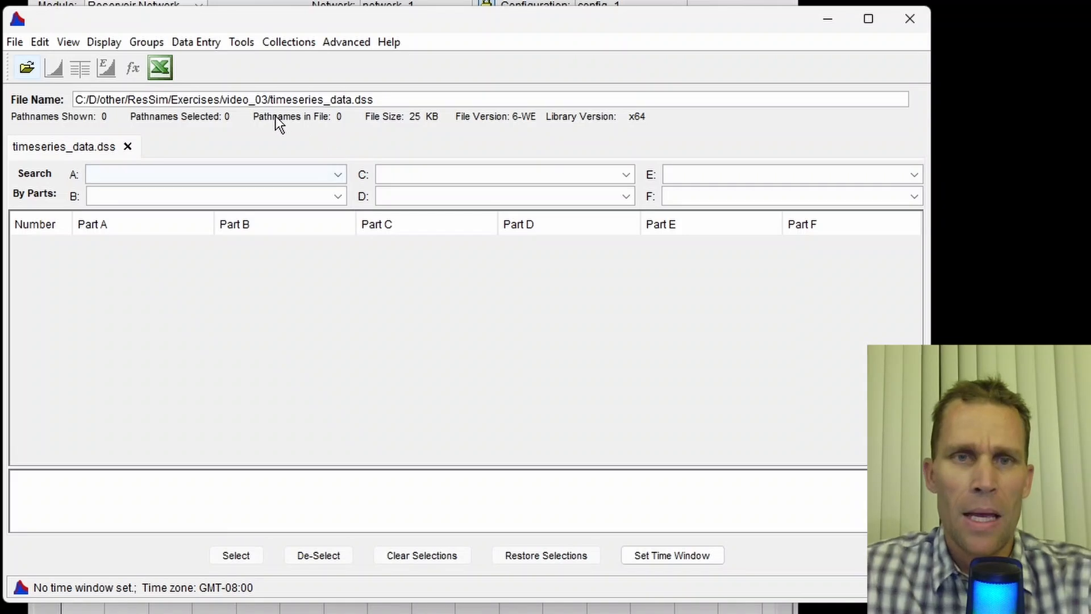
- Open the time series data entry window
click(239, 42)
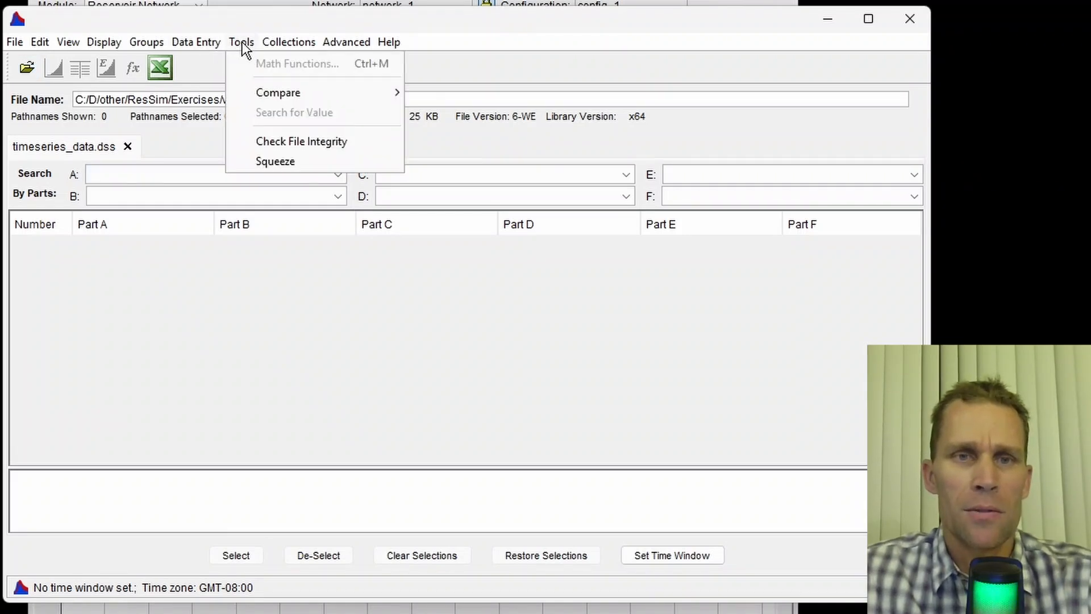
mouse_move(210, 44)
click(210, 63)
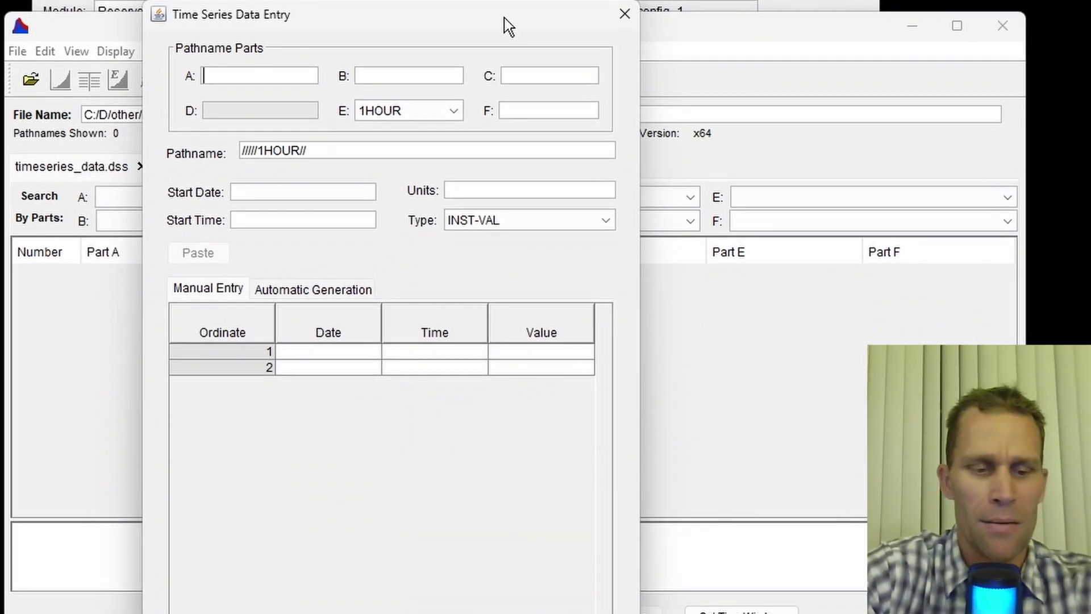
- Set the DSS pathname parts to PROJECT, LOCATION, FLOW, interval 1DAY, and F part 1000CFS
text(OJECT)
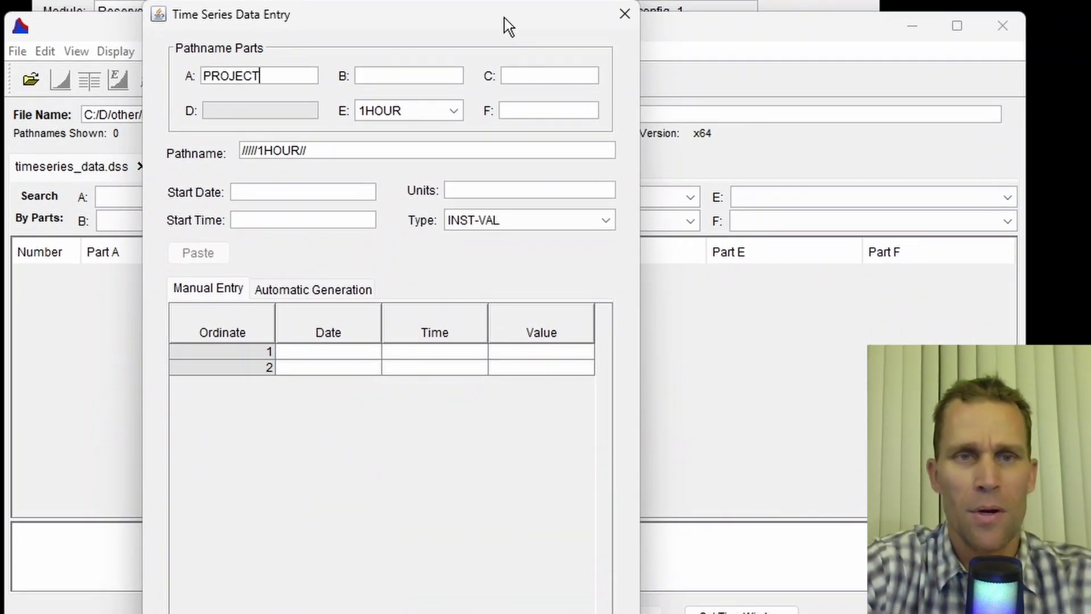
key(Tab)
text(LOCATION)
key(Tab)
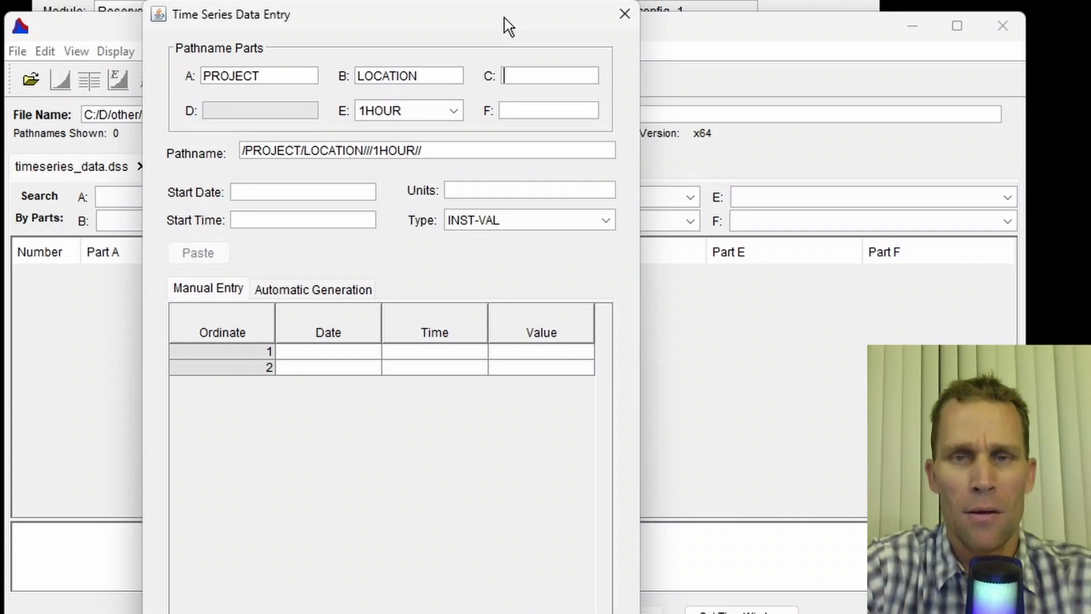
text(FLOW)
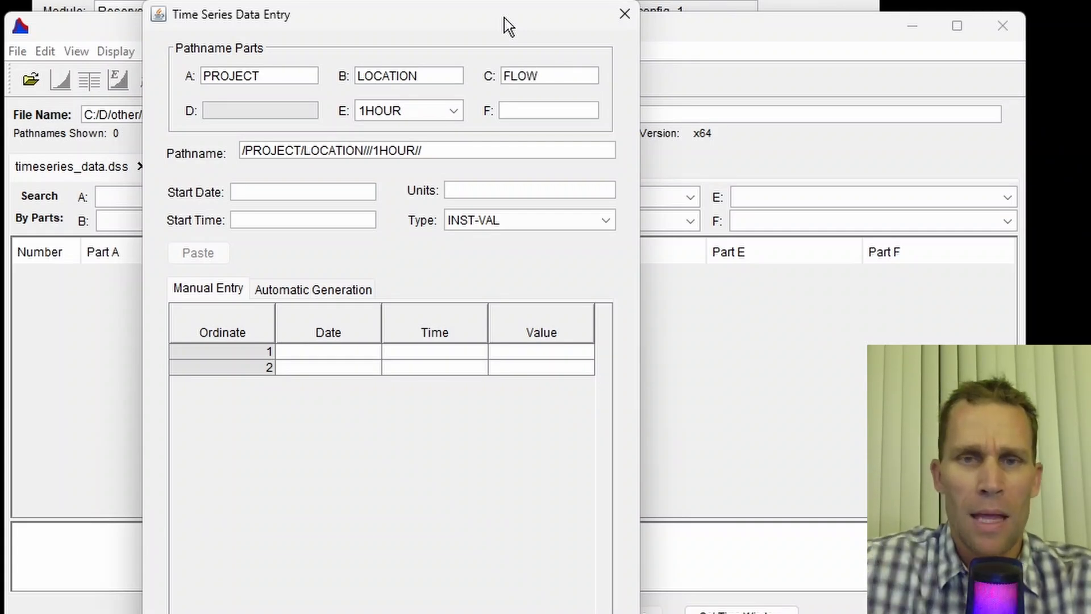
click(452, 112)
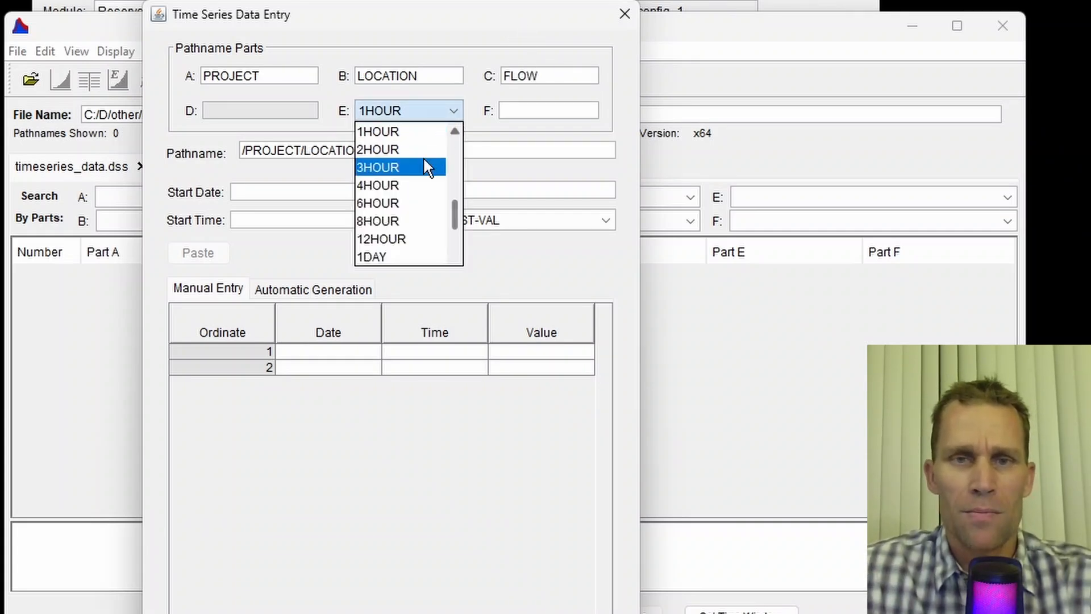
click(401, 255)
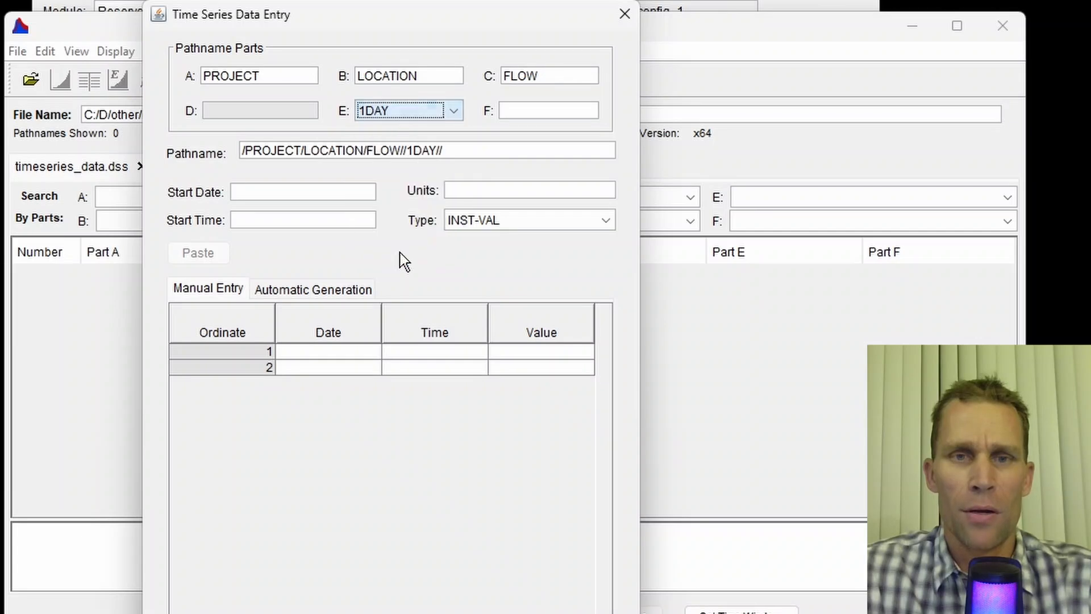
click(513, 111)
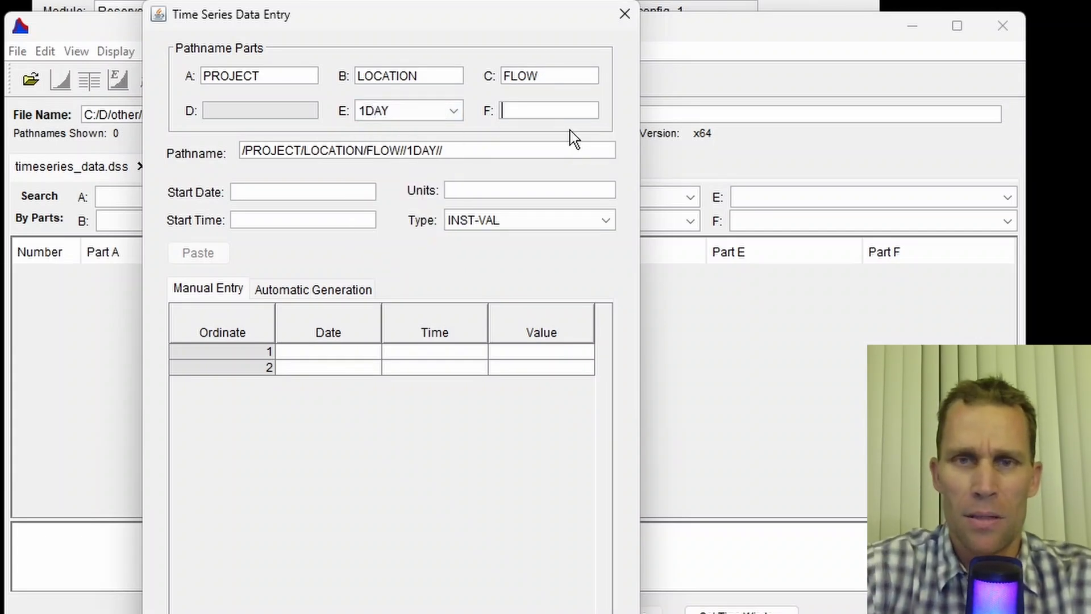
text(1000CFS)
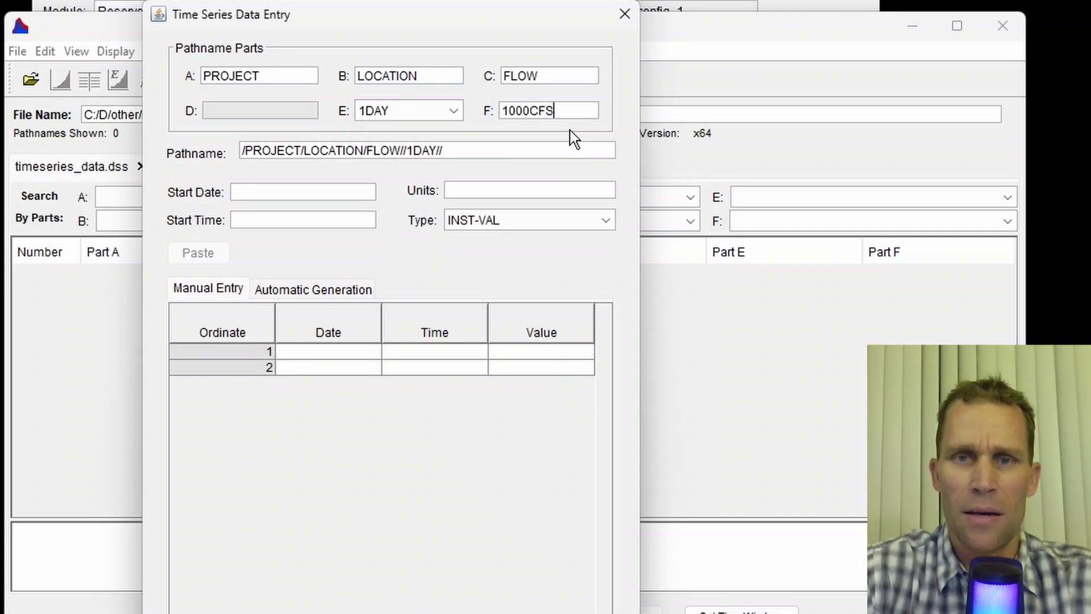
key(Tab)
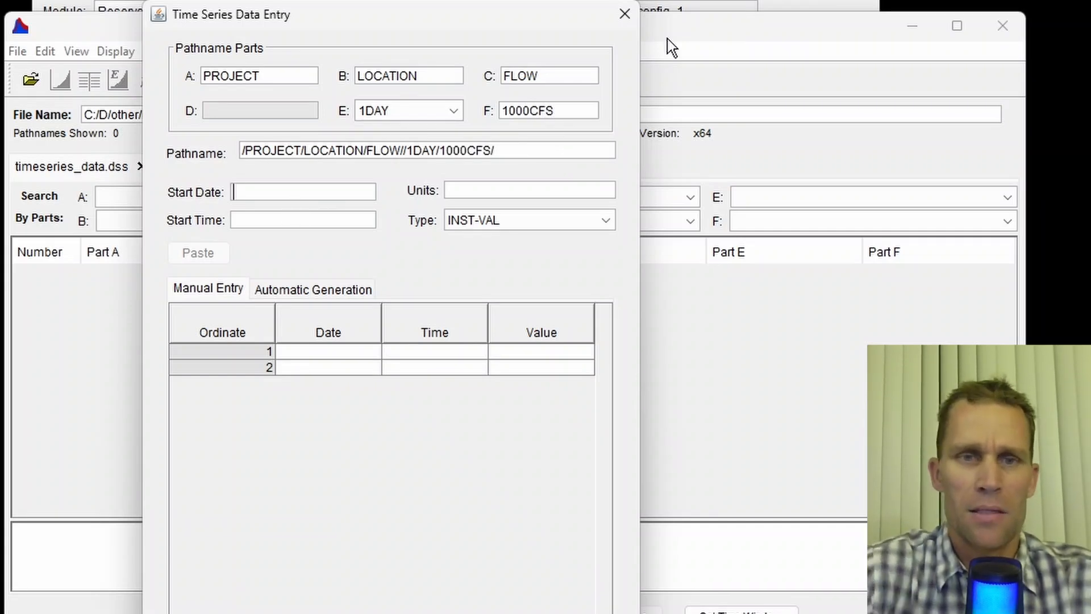
- Set the series start date to 01JAN2023 and start time to 2400
text(01)
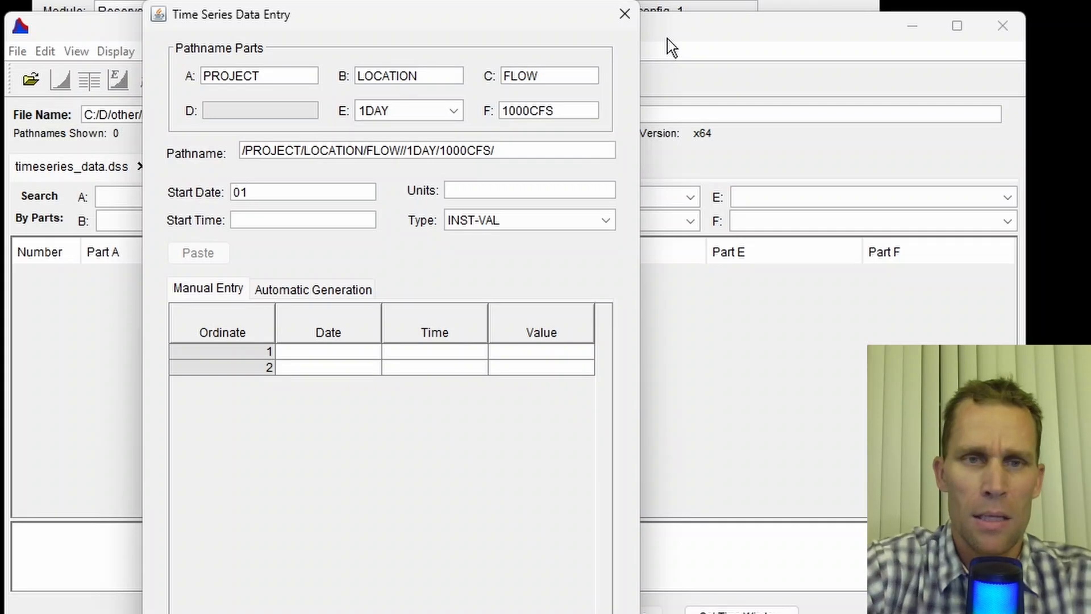
text(JAN2023)
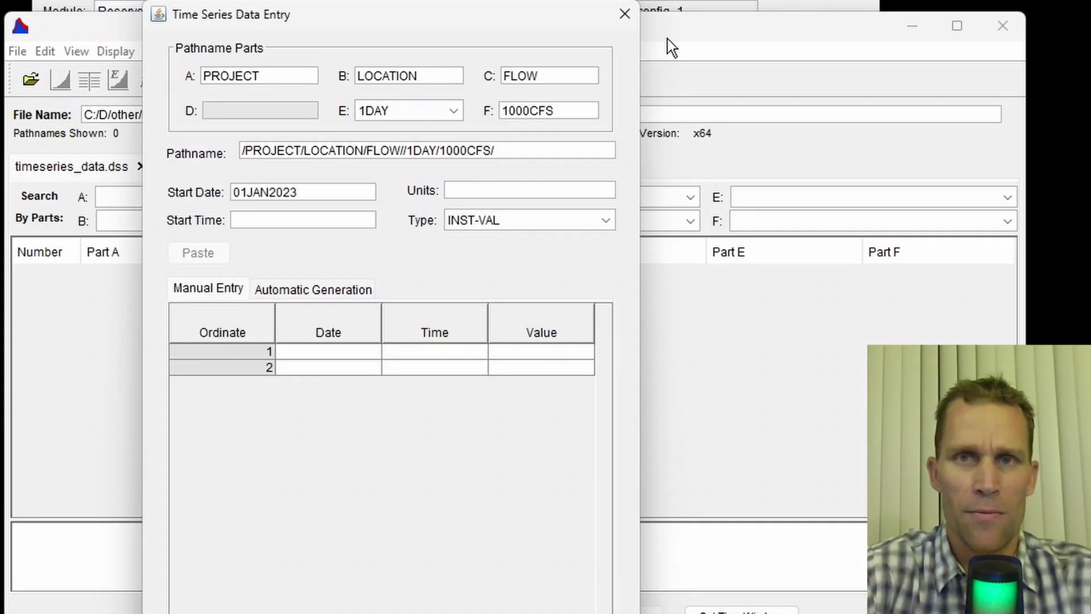
text(2400)
key(Tab)
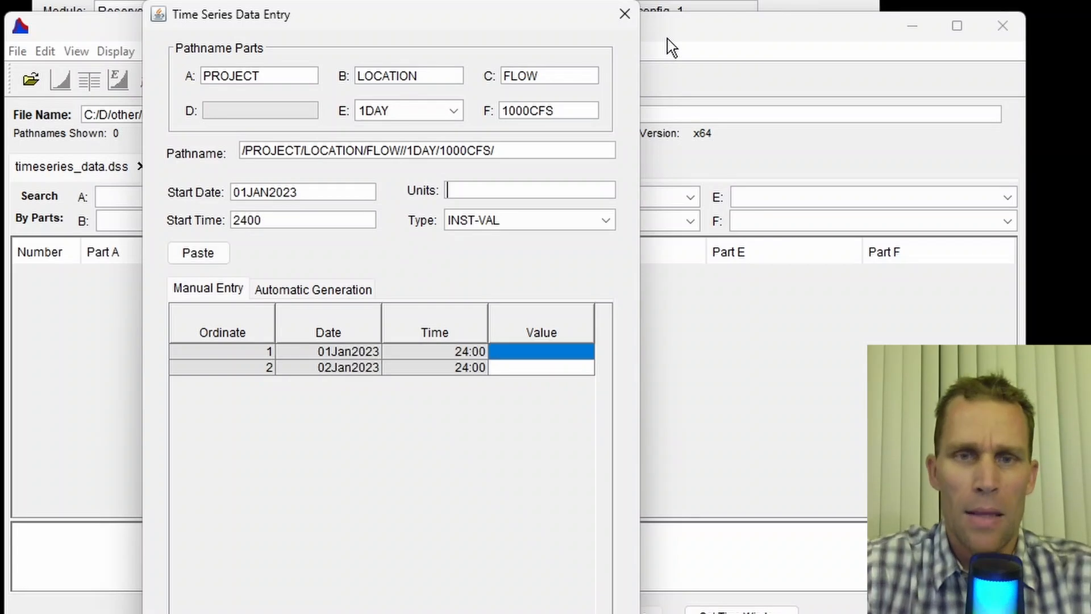
- Generate a constant 1000 CFS series ending 31DEC2023 at 2400 and save the record
click(292, 292)
click(280, 388)
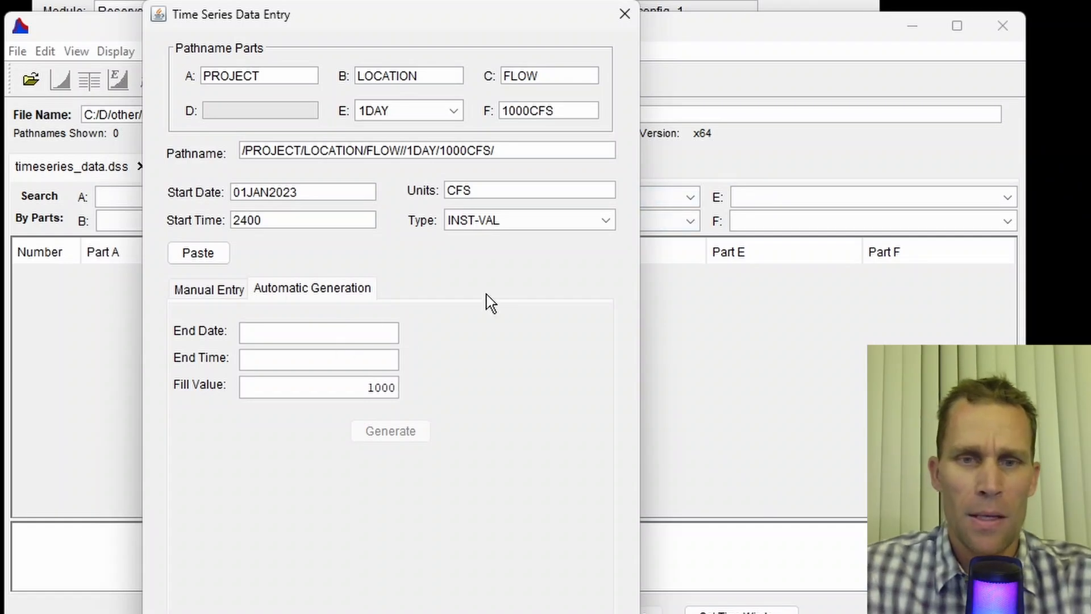
text(31DEC2022)
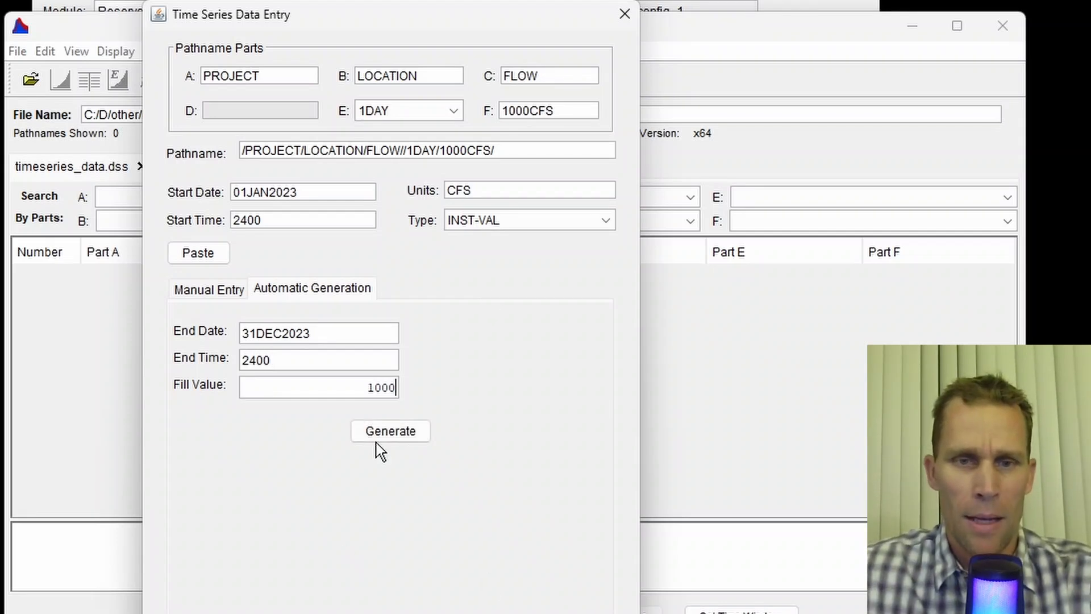
click(390, 431)
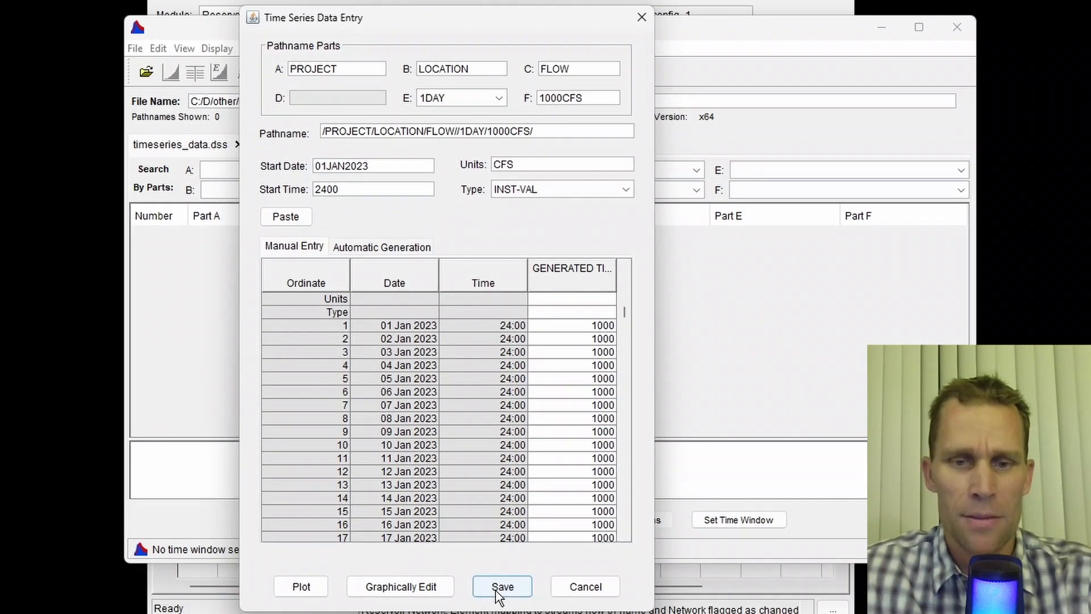
click(501, 587)
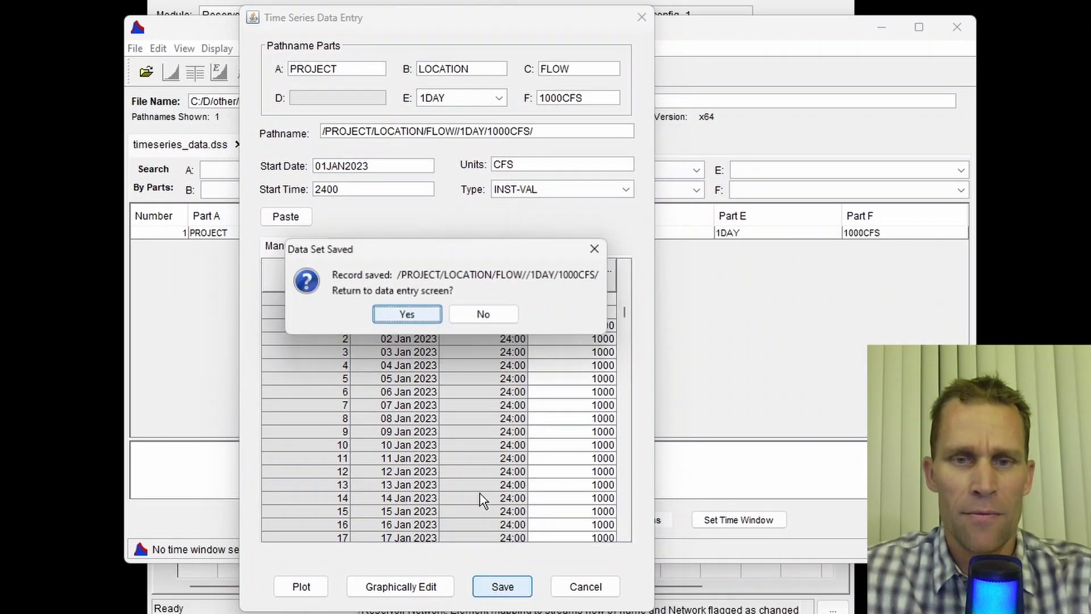
click(484, 313)
- Plot the saved flow record to check it, then close the plot
double_click(463, 238)
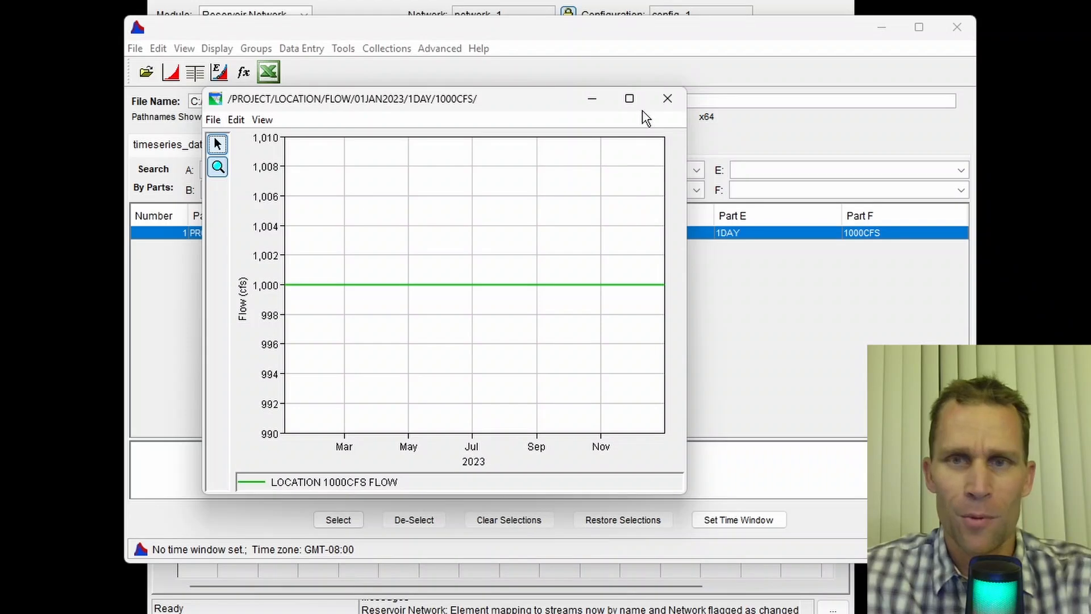
click(668, 98)
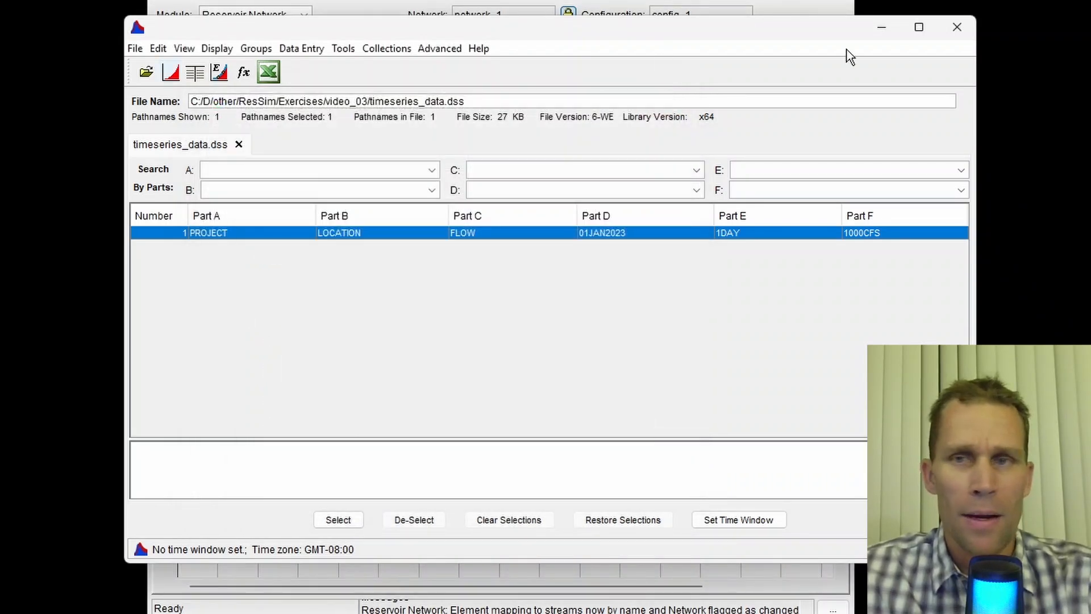
- Close HEC-DSSVue and open the alt_1 alternative in the alternative editor
click(956, 31)
click(250, 46)
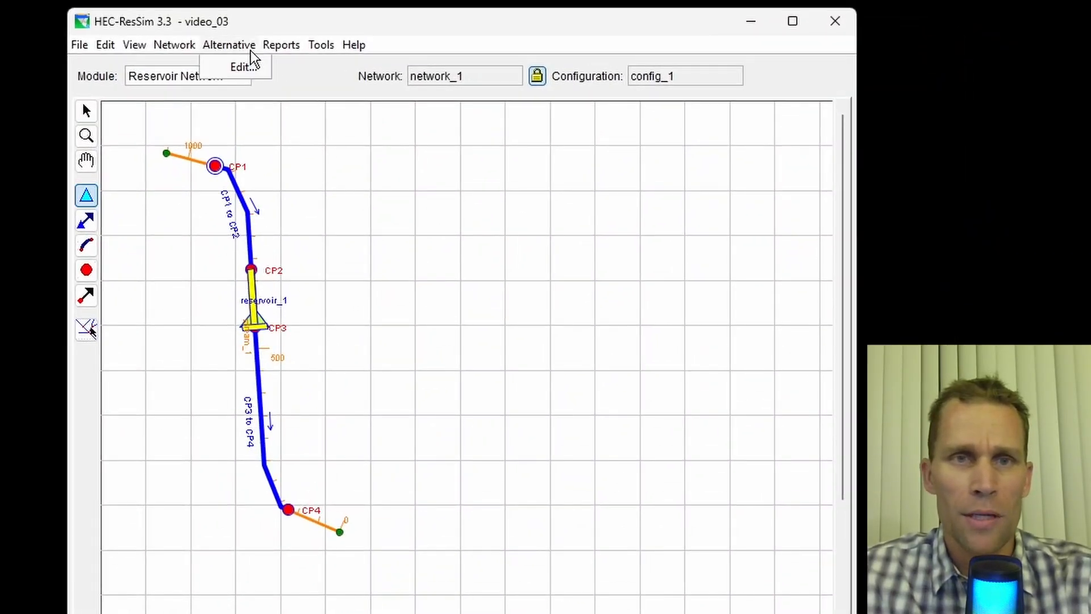
click(257, 67)
click(360, 180)
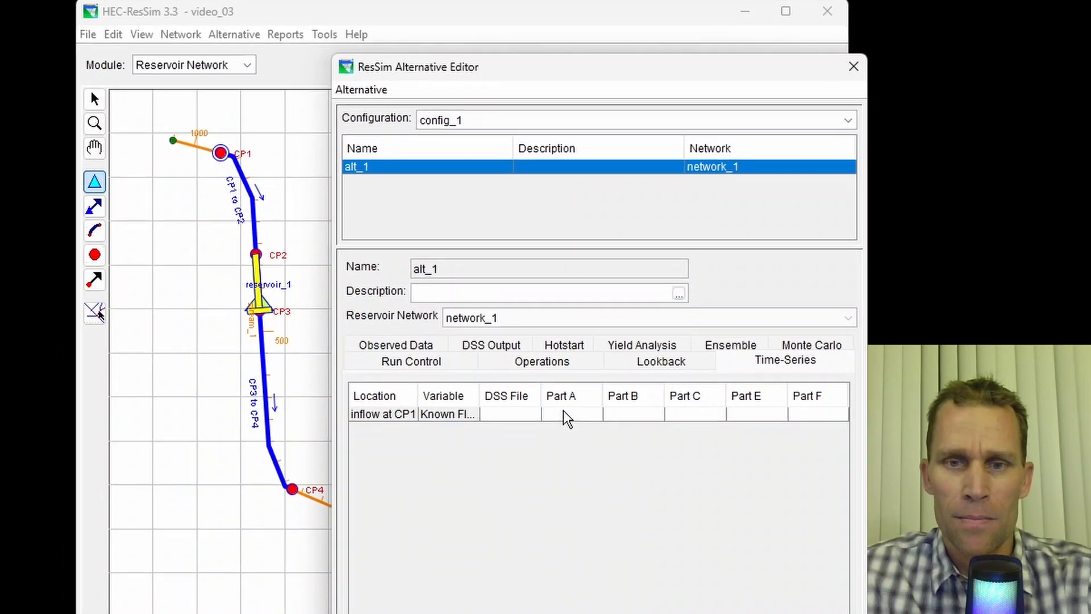
- Assign the PROJECT/LOCATION/FLOW 1DAY 1000CFS record from timeseries_data.dss to the inflow at CP1 time series
click(565, 431)
click(758, 598)
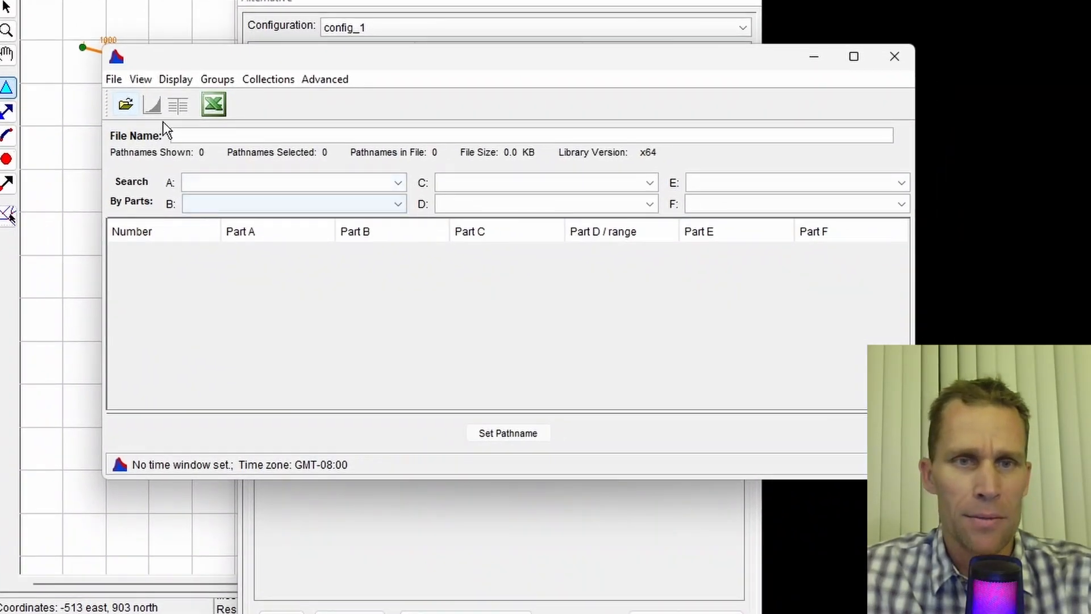
click(129, 108)
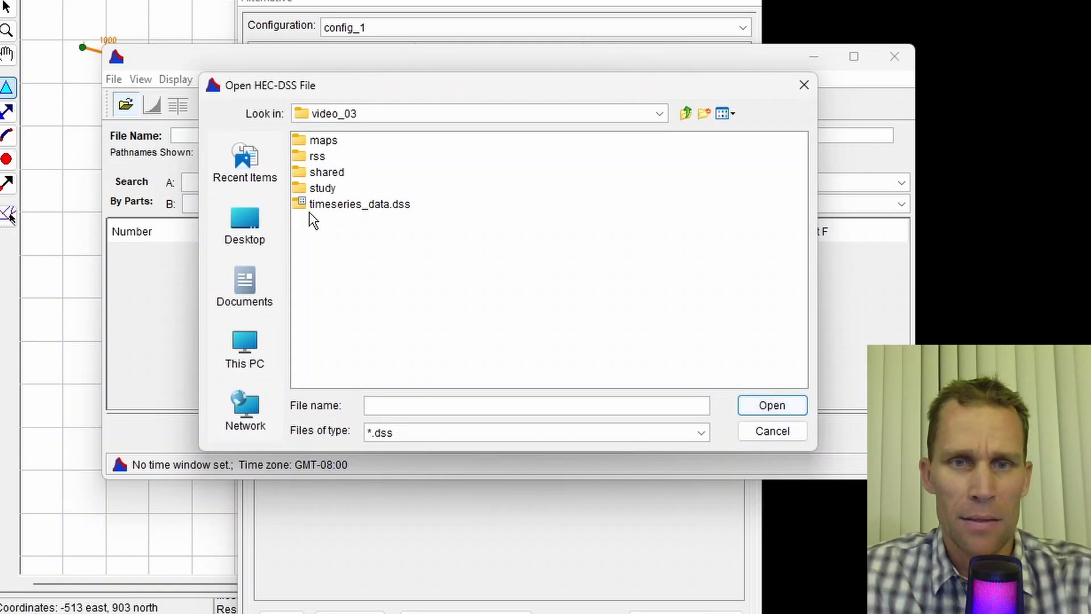
click(334, 203)
click(775, 408)
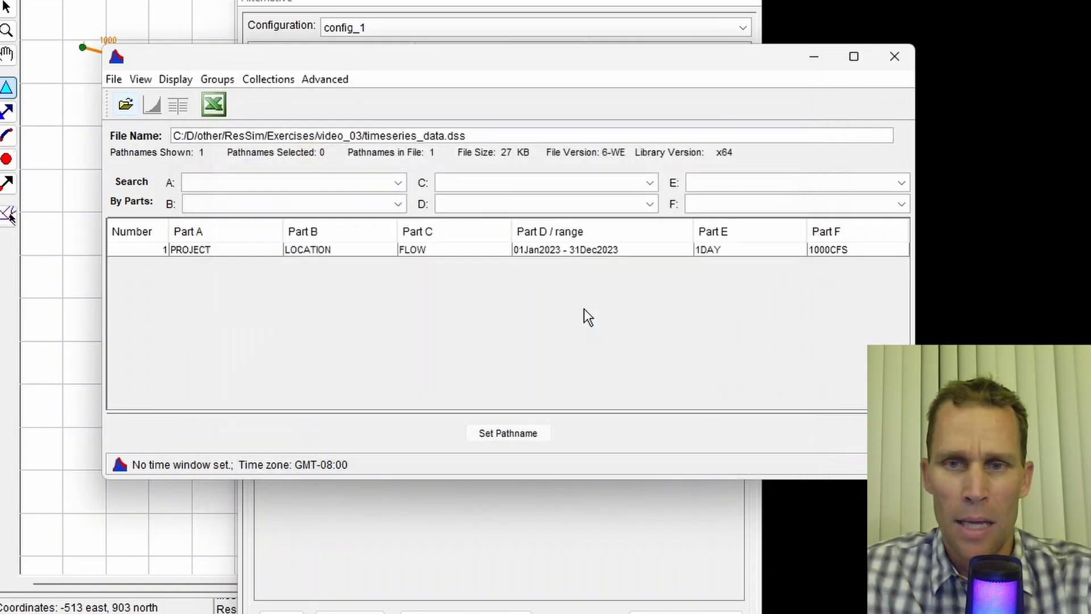
click(489, 250)
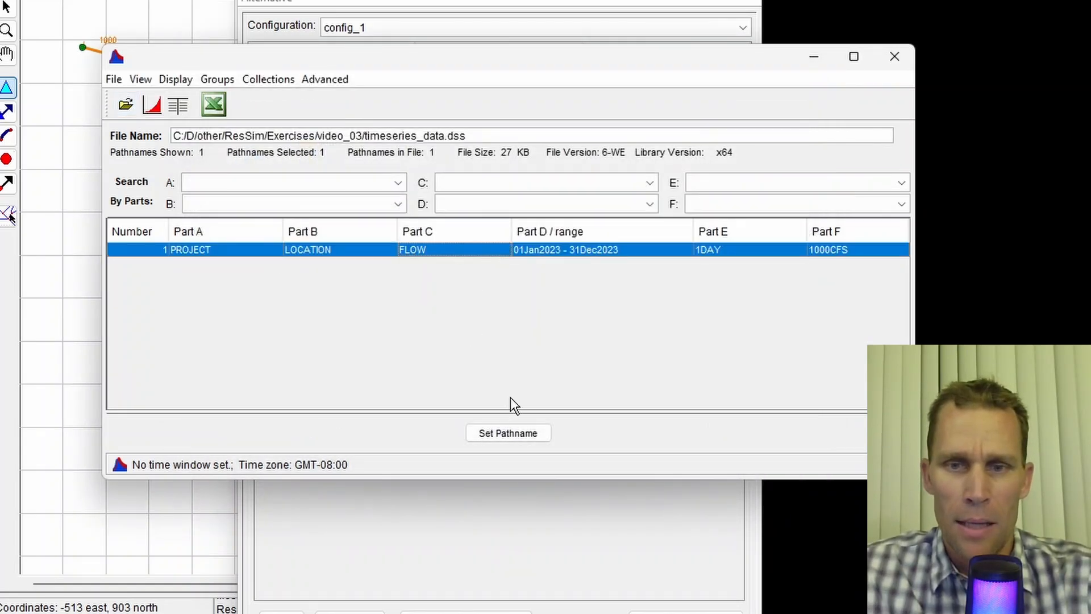
click(516, 433)
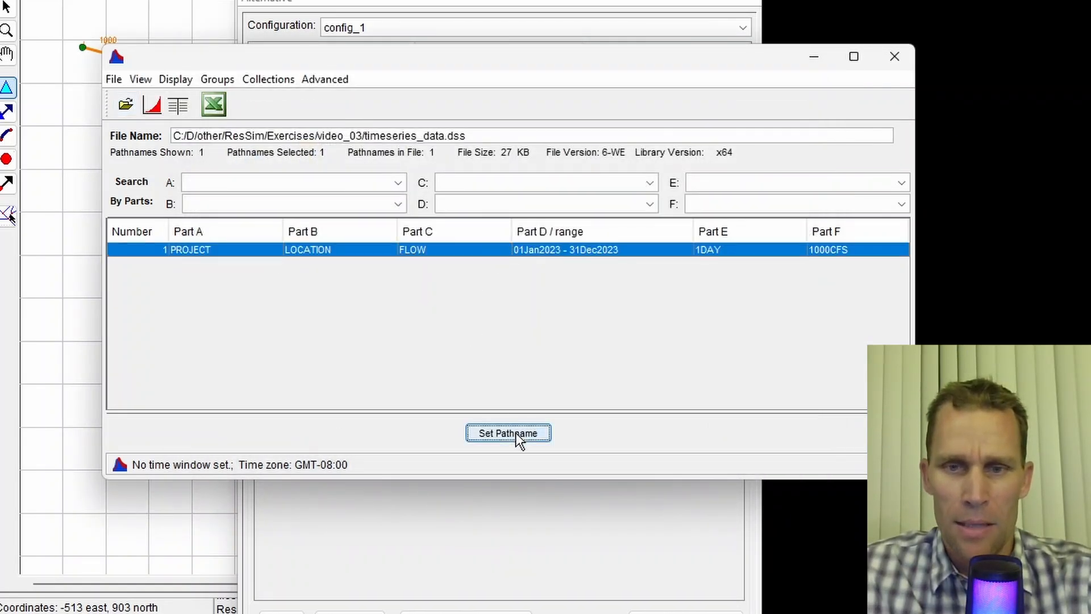
click(893, 56)
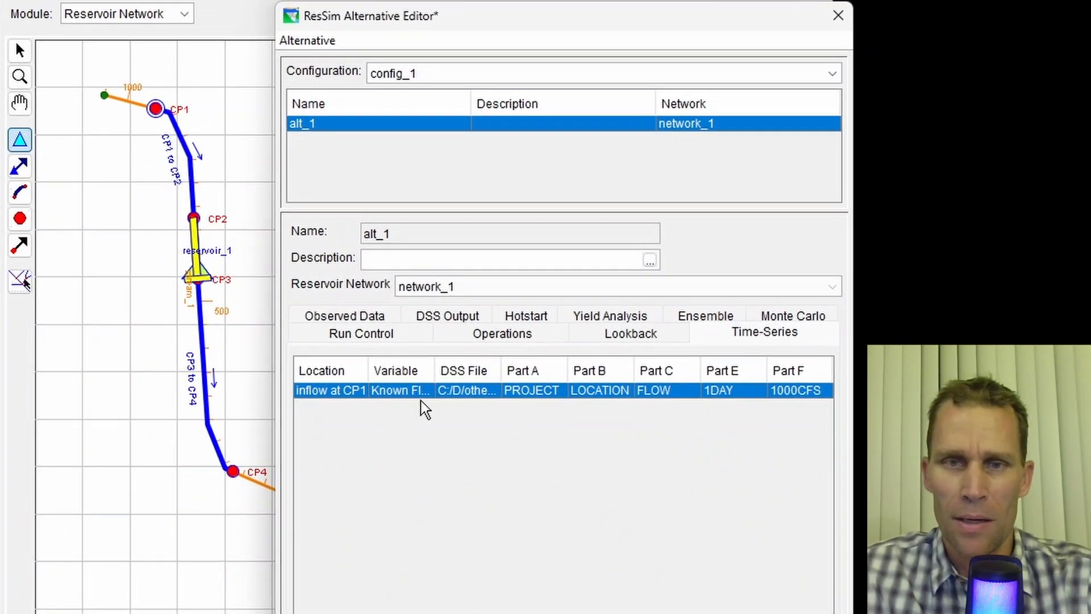
- Save the alt_1 alternative and close the alternative editor
click(300, 40)
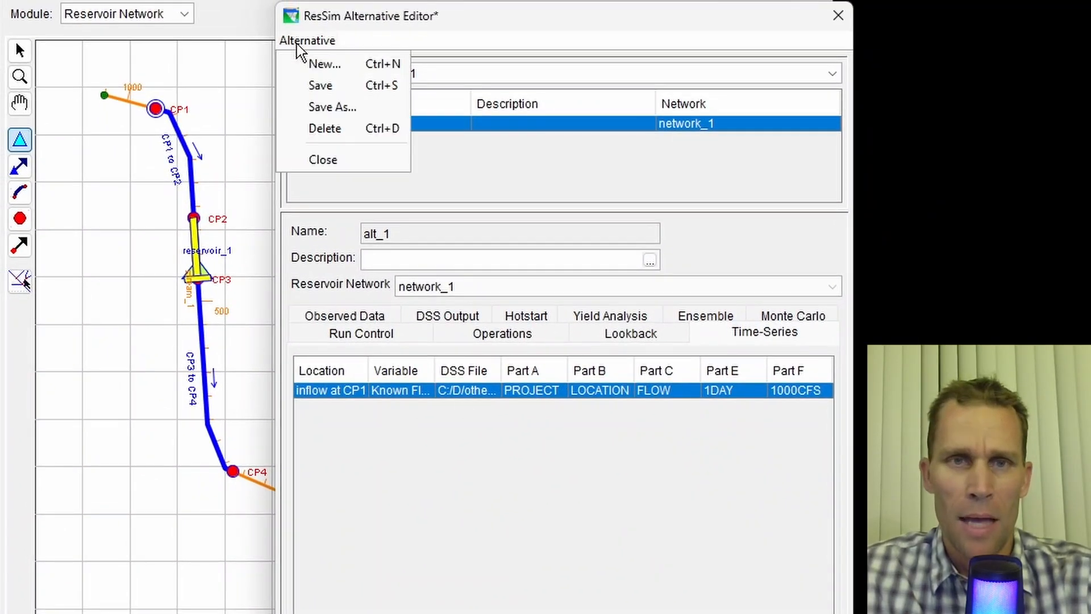
click(316, 88)
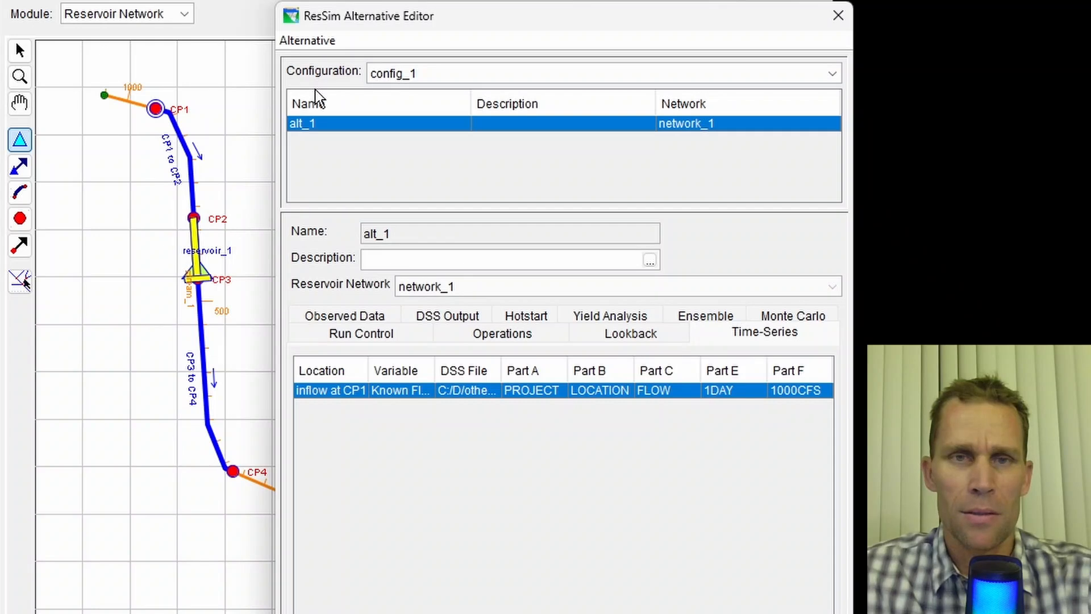
click(838, 15)
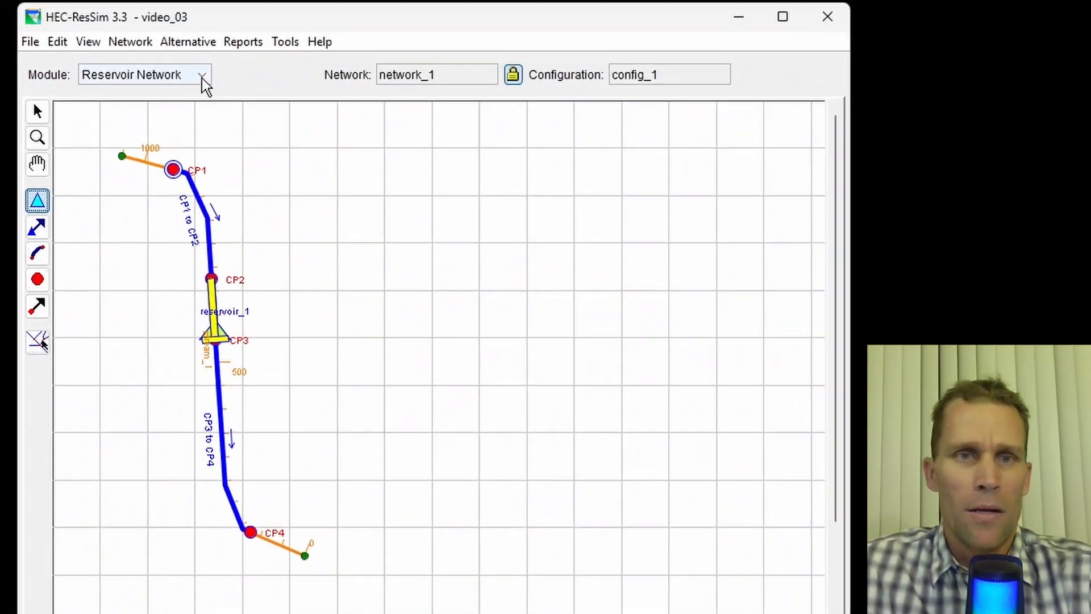
- Save the reservoir network and switch to the Simulation module
click(130, 41)
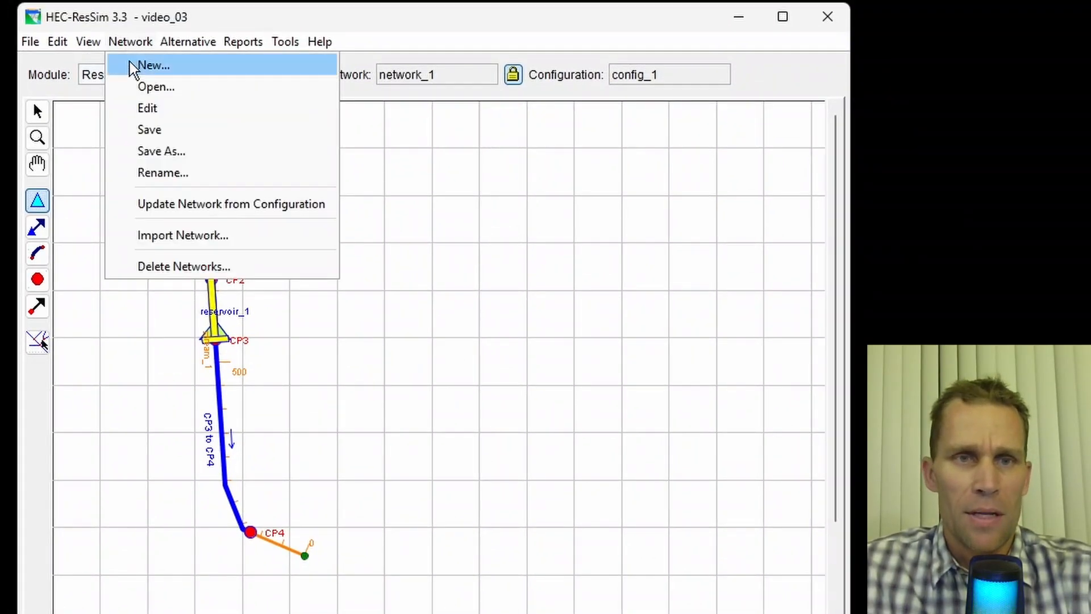
click(150, 129)
click(200, 77)
click(170, 130)
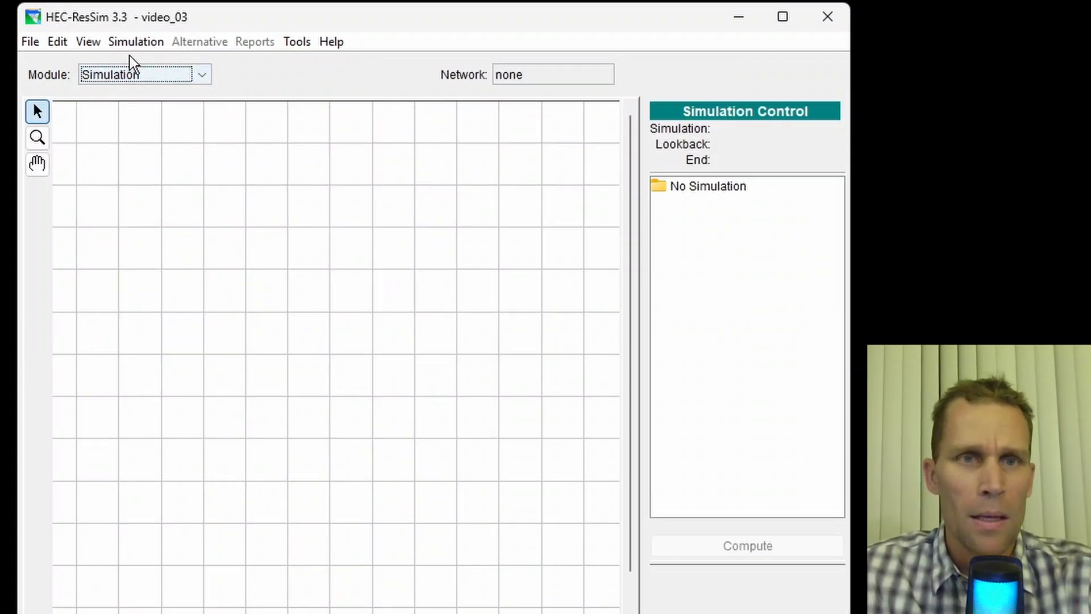
- Create a new simulation named simulation_1
click(144, 42)
click(150, 65)
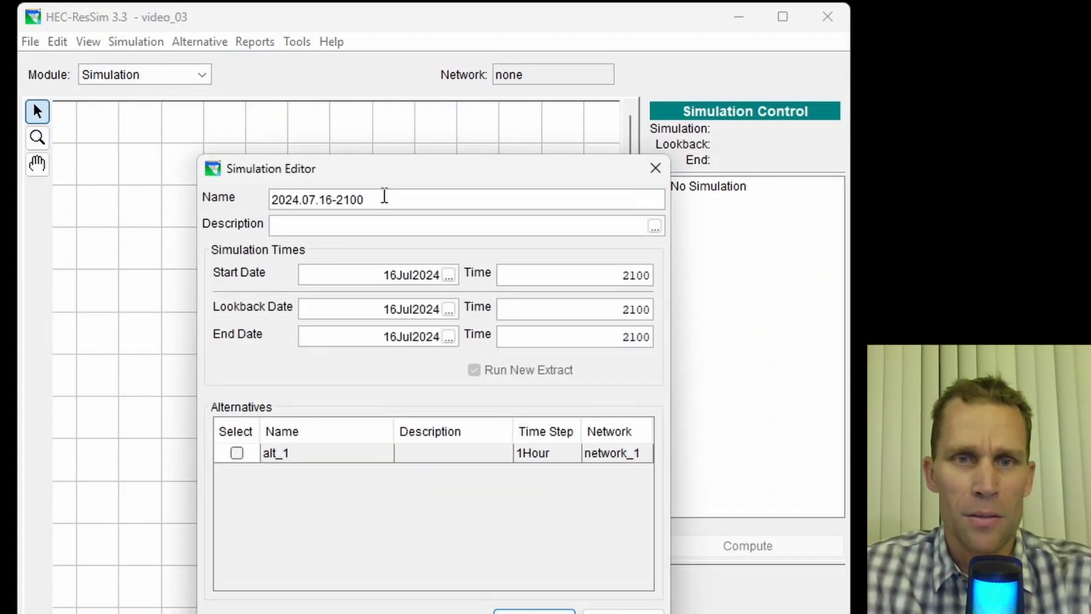
key(ctrl+a)
text(simulation)
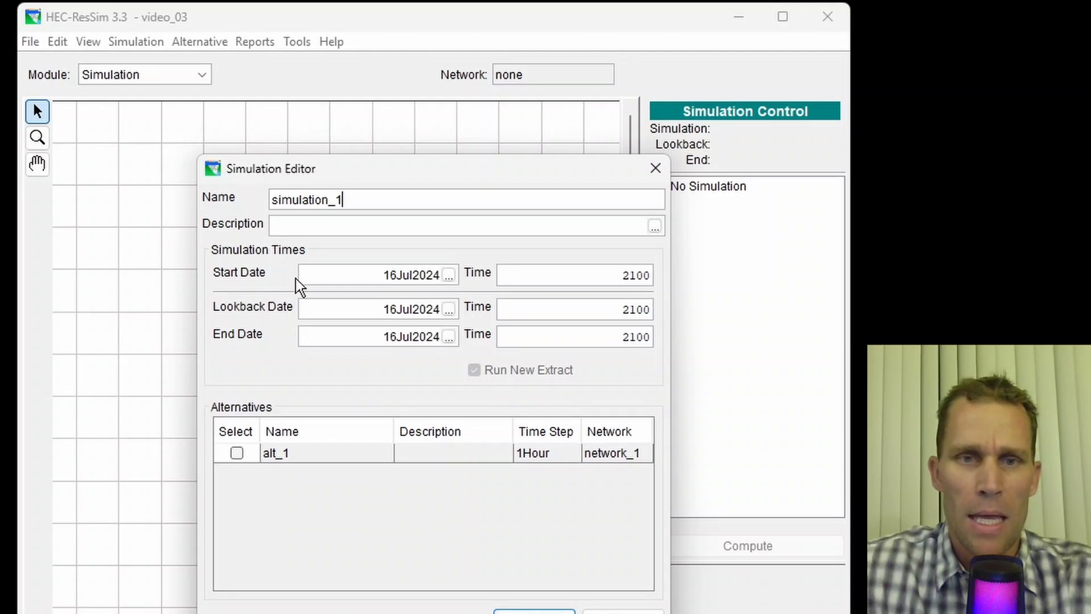
- Set the simulation start date to 02JAN2022 and start time to 2400
click(353, 278)
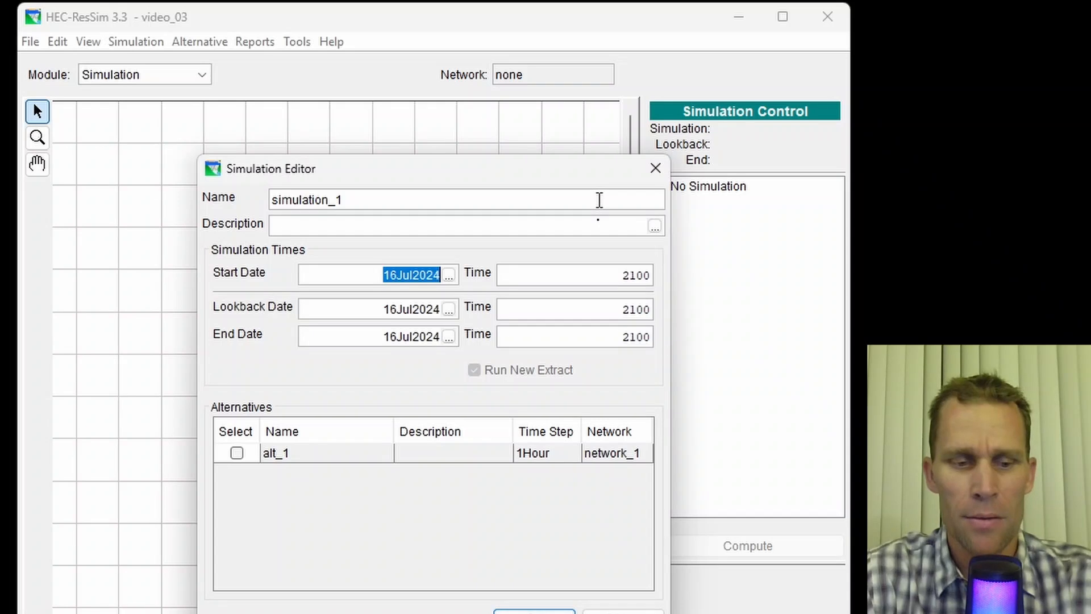
text(02JAN2022)
key(Tab)
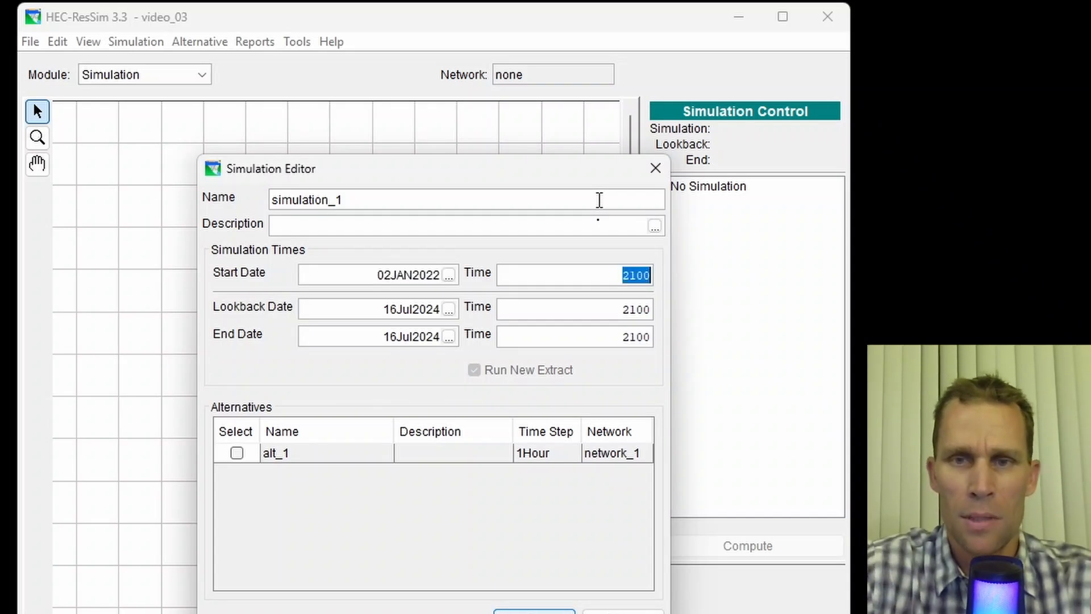
text(24)
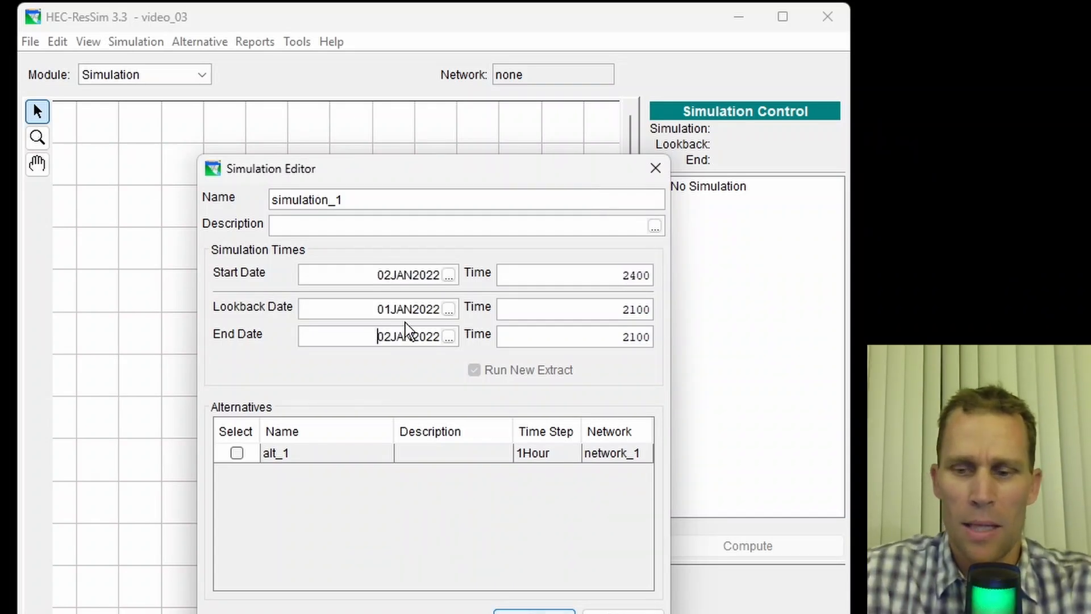
key(shift+Right)
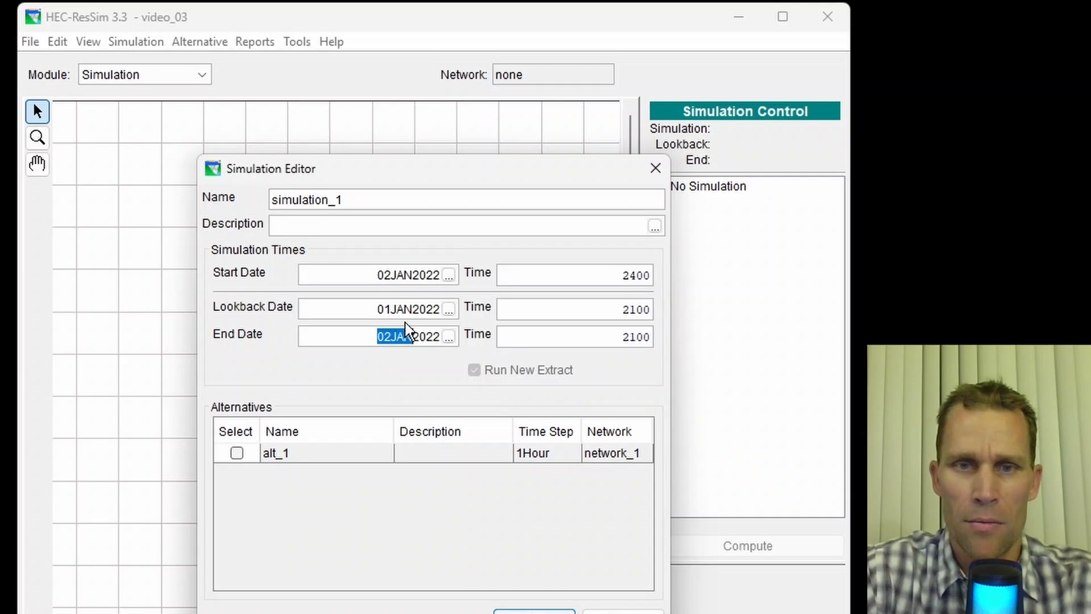
- Set the end date to 31DEC2022 and the lookback and end times to 2400
text(31DEC)
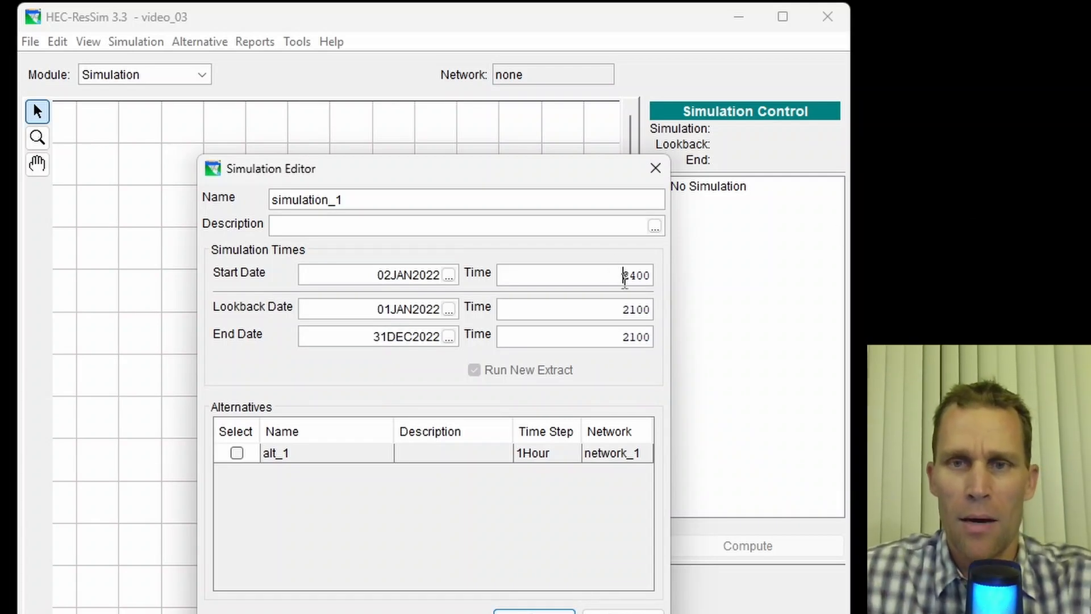
click(624, 276)
click(625, 310)
text(2400)
click(619, 336)
text(2400)
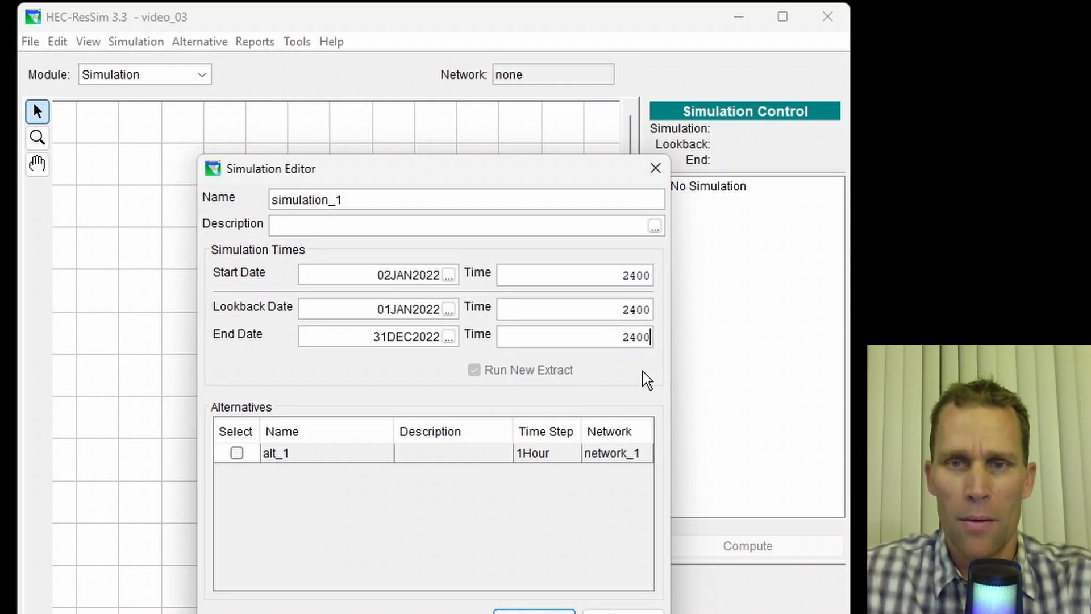
- Include alt_1 in simulation_1 and confirm the simulation editor
click(237, 453)
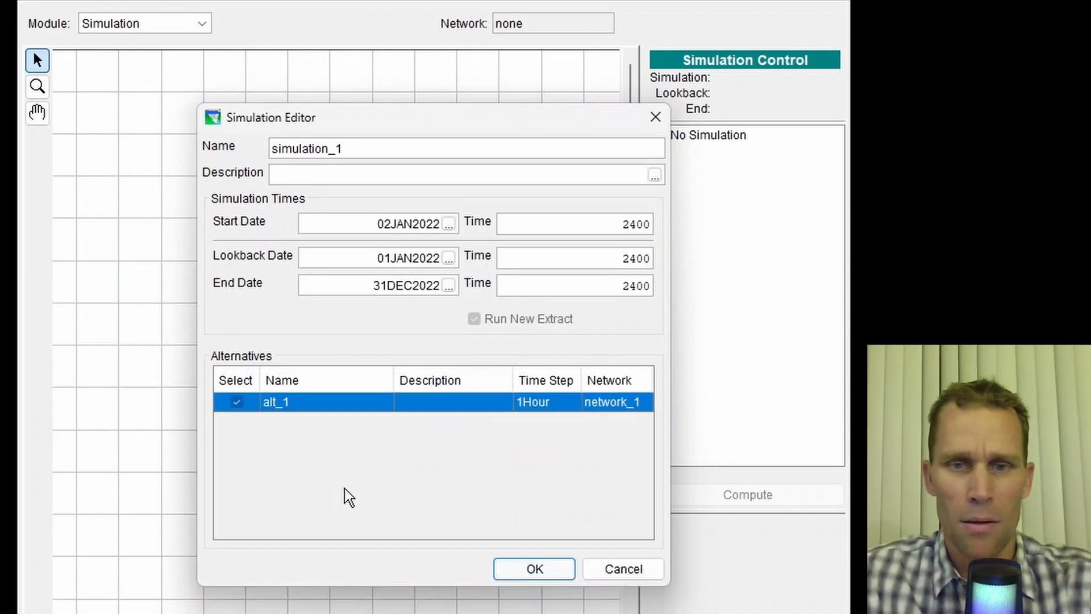
click(533, 569)
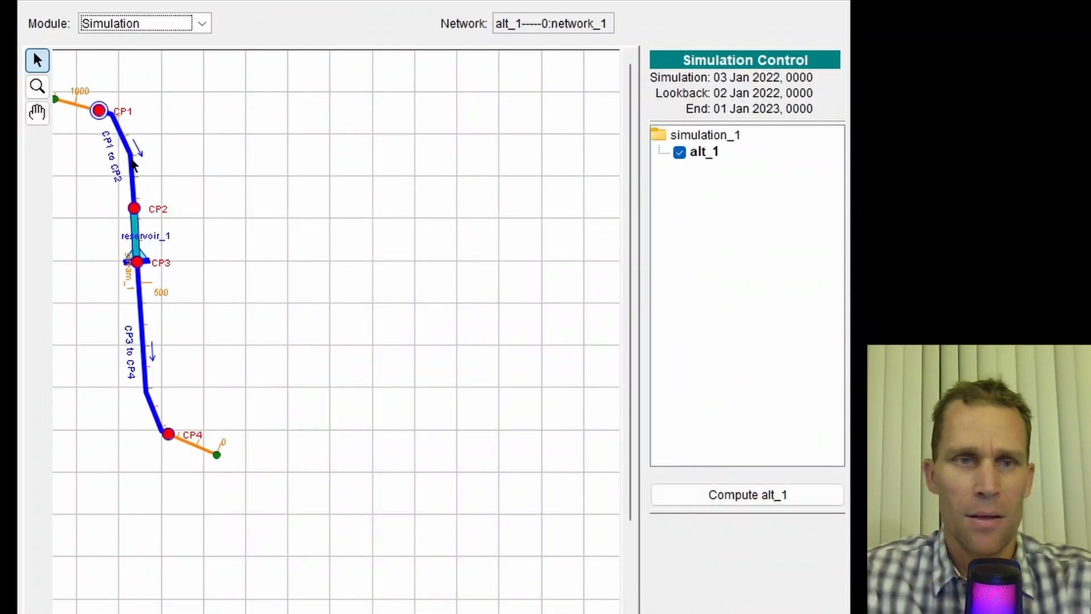
- Try to compute alt_1 for simulation_1 from the simulation control
click(36, 88)
click(63, 88)
click(37, 112)
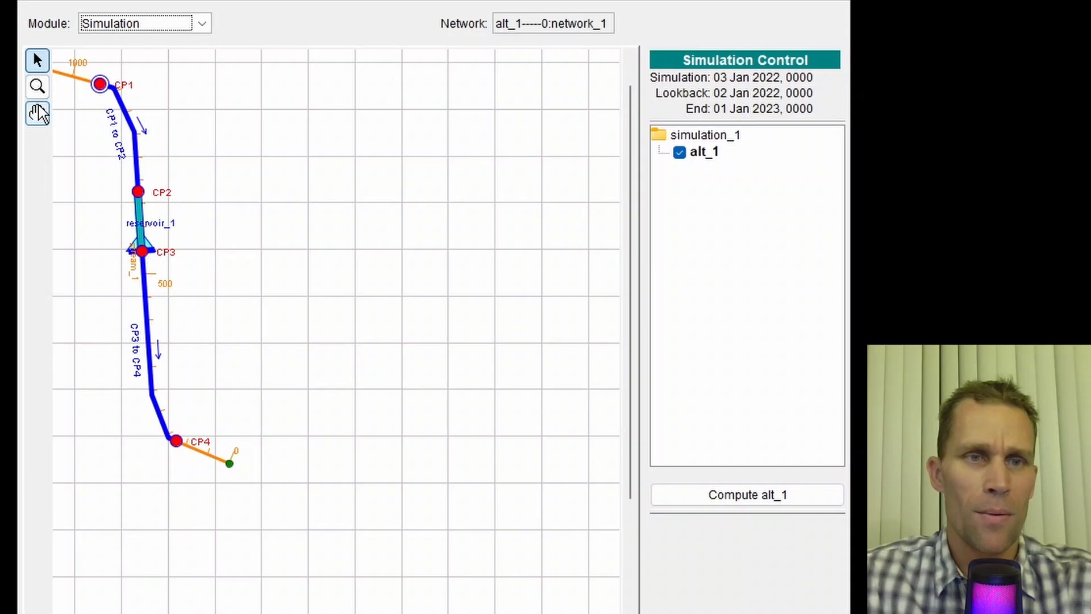
drag(247, 168, 318, 201)
click(37, 59)
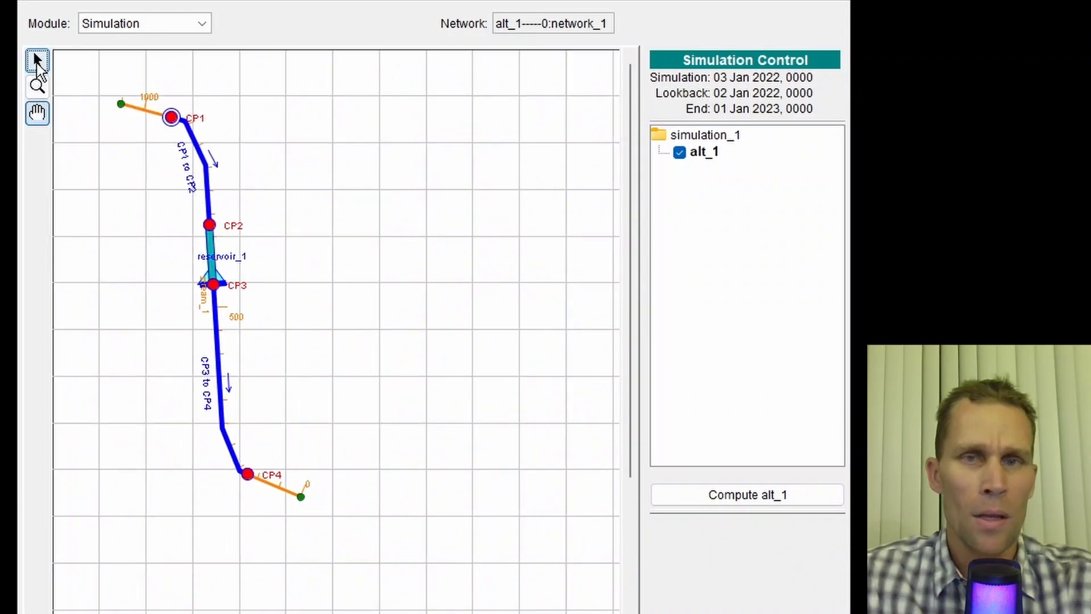
click(704, 153)
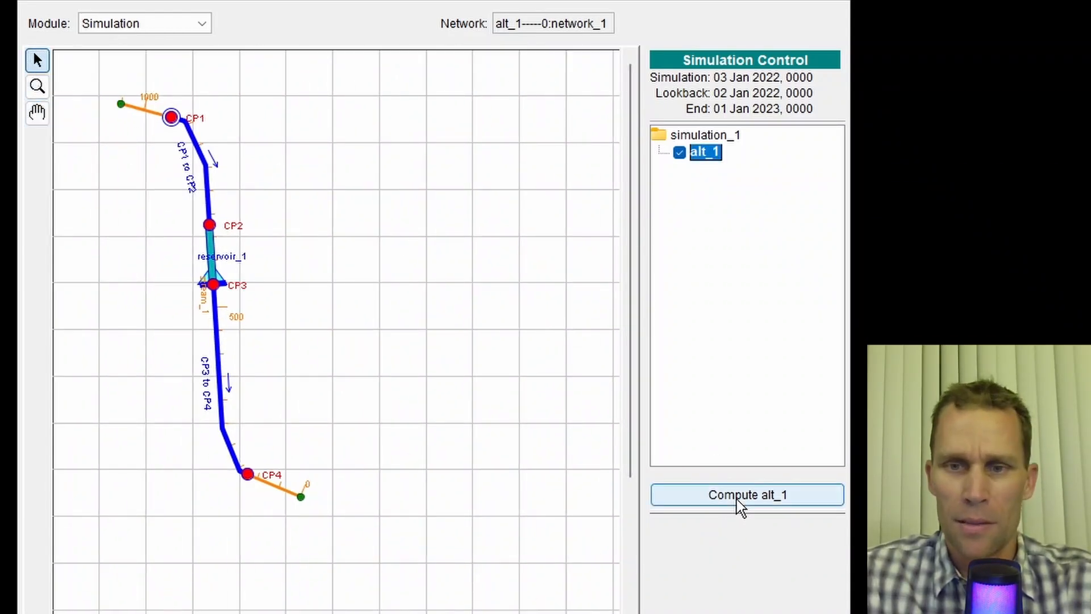
click(739, 503)
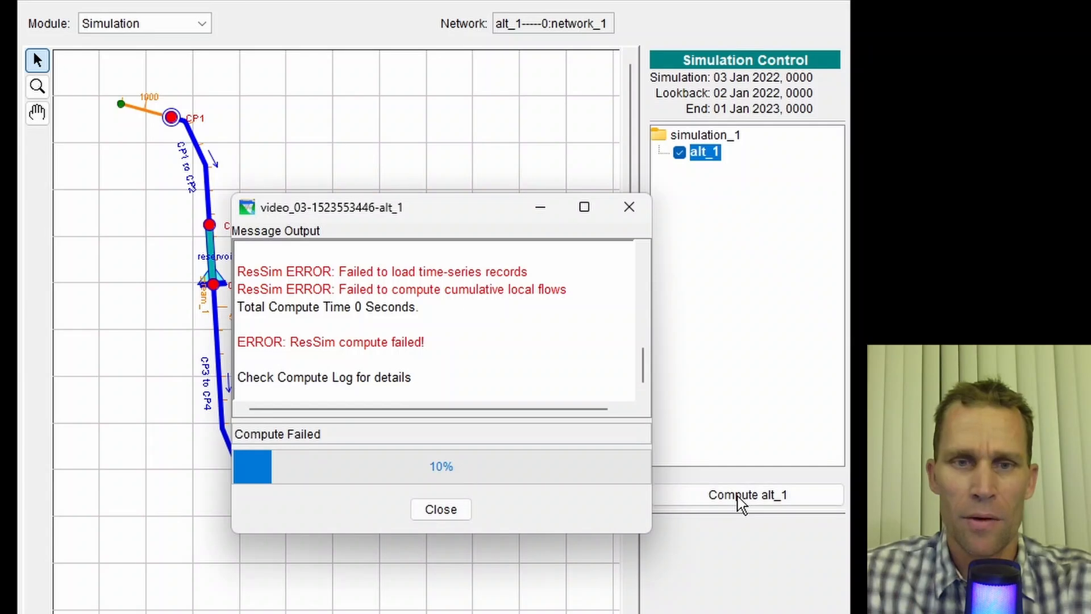
- Examine the compute error messages and the dates of the DSS inflow record, then close the DSS viewer
drag(652, 379, 718, 379)
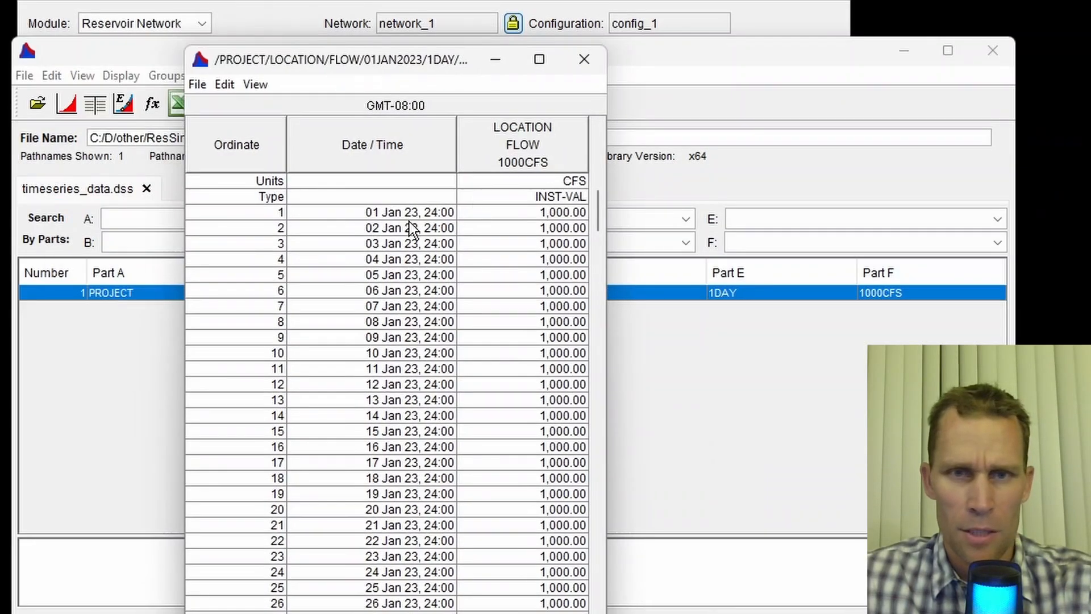
click(409, 218)
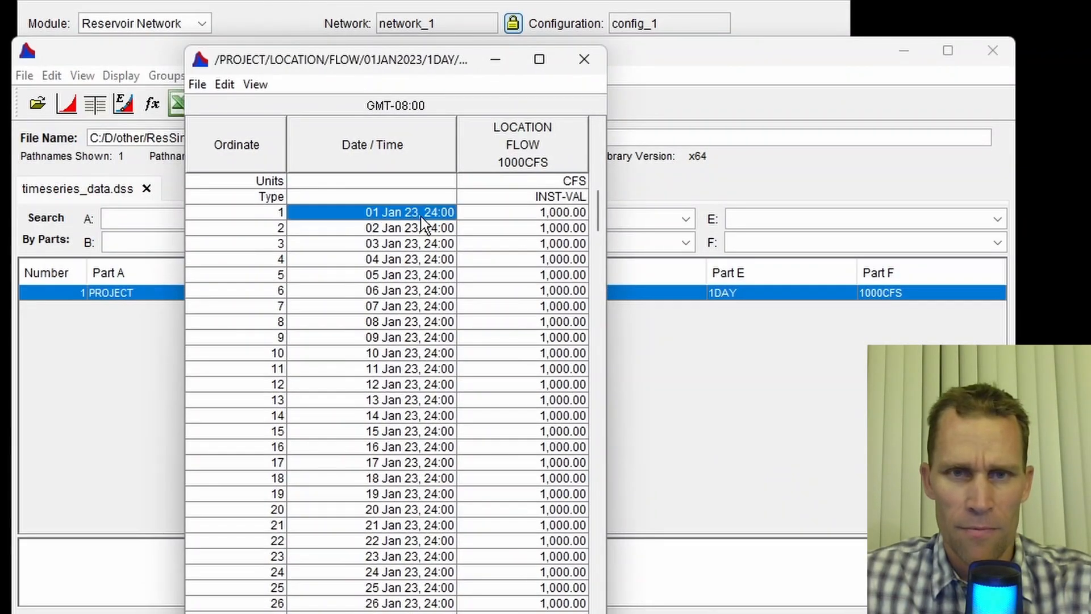
mouse_move(598, 211)
mouse_down()
mouse_move(597, 613)
mouse_move(598, 210)
mouse_up()
click(585, 58)
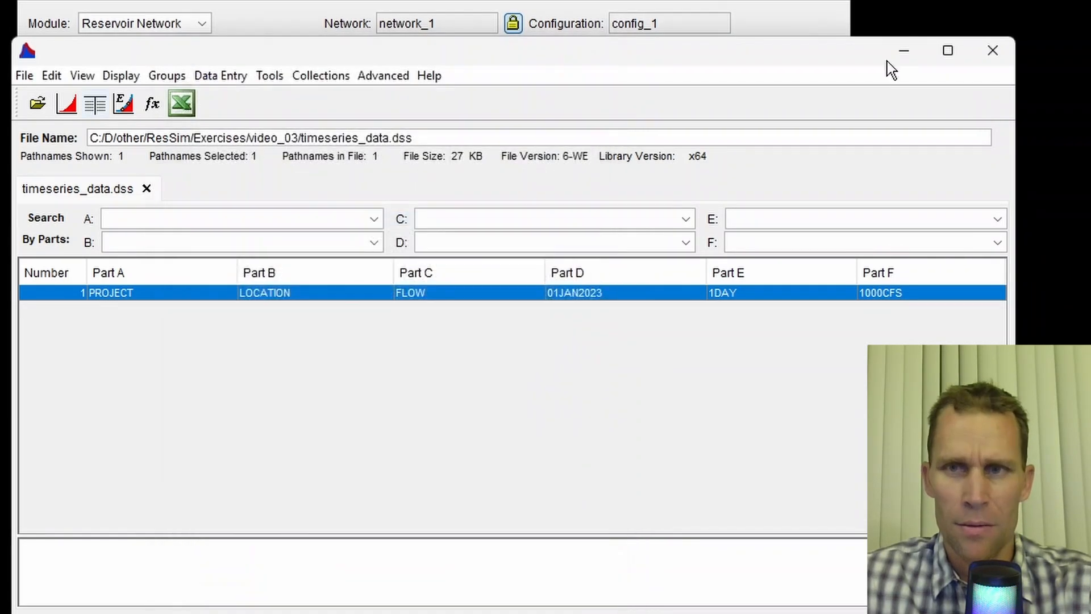
click(992, 51)
- Reopen simulation_1's editor in the Simulation module to review its dates, then close it
click(202, 23)
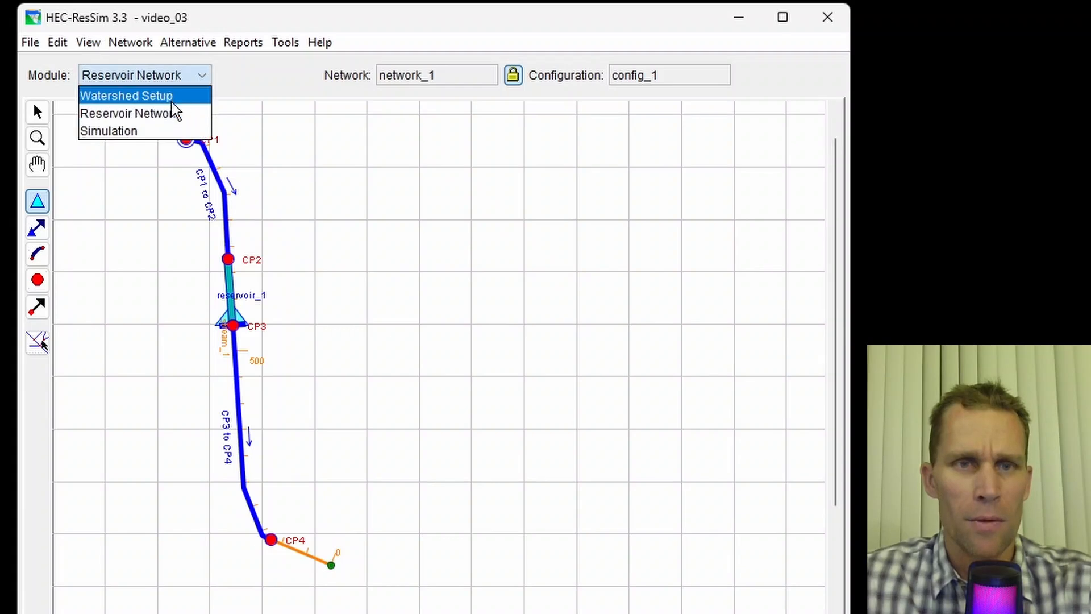
click(170, 132)
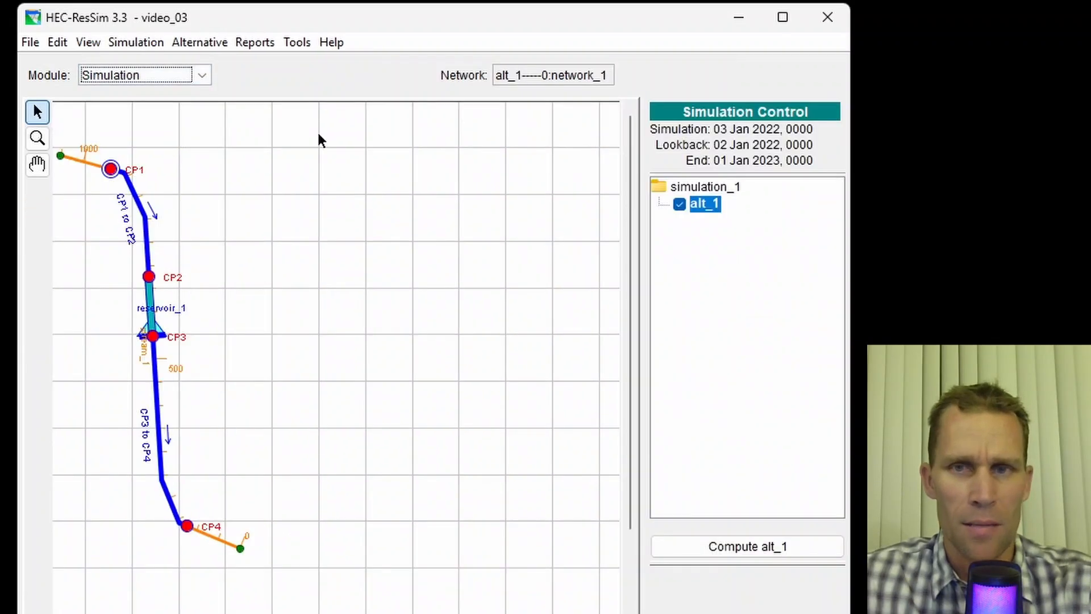
click(137, 42)
click(153, 202)
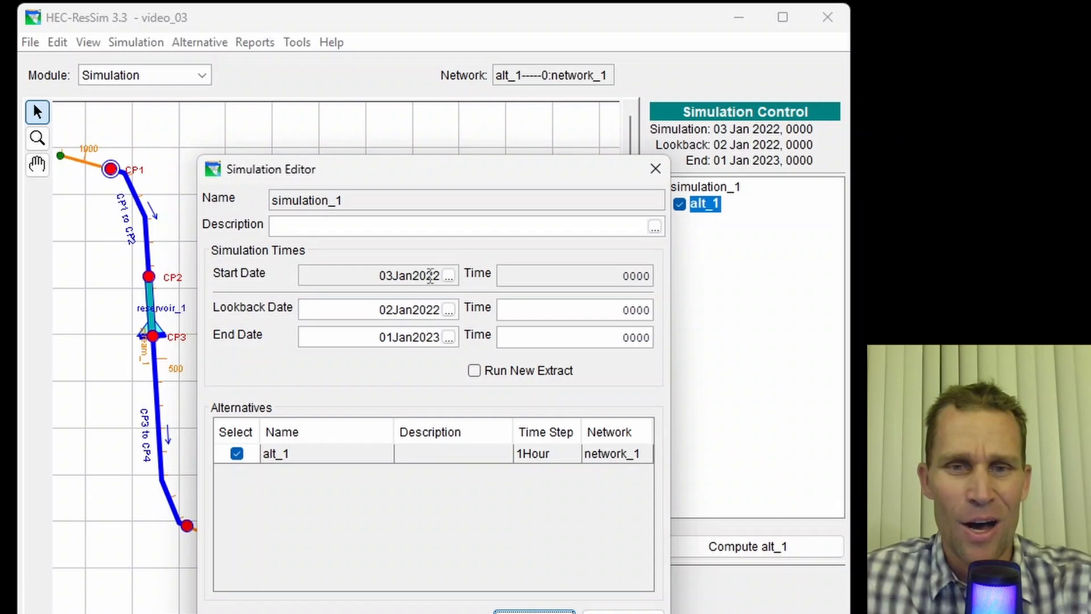
drag(399, 276, 449, 280)
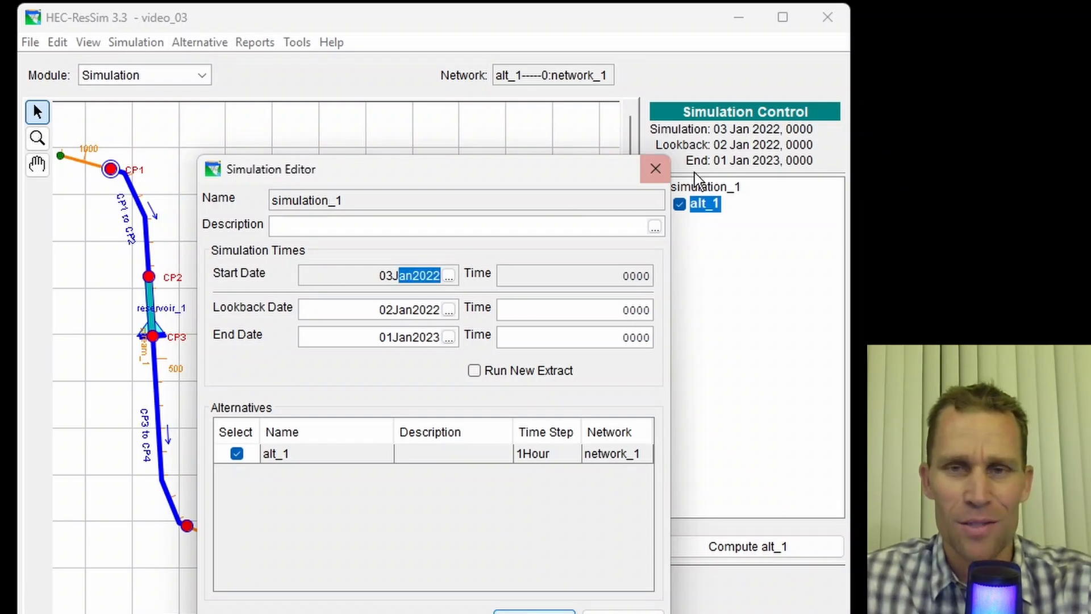
click(660, 180)
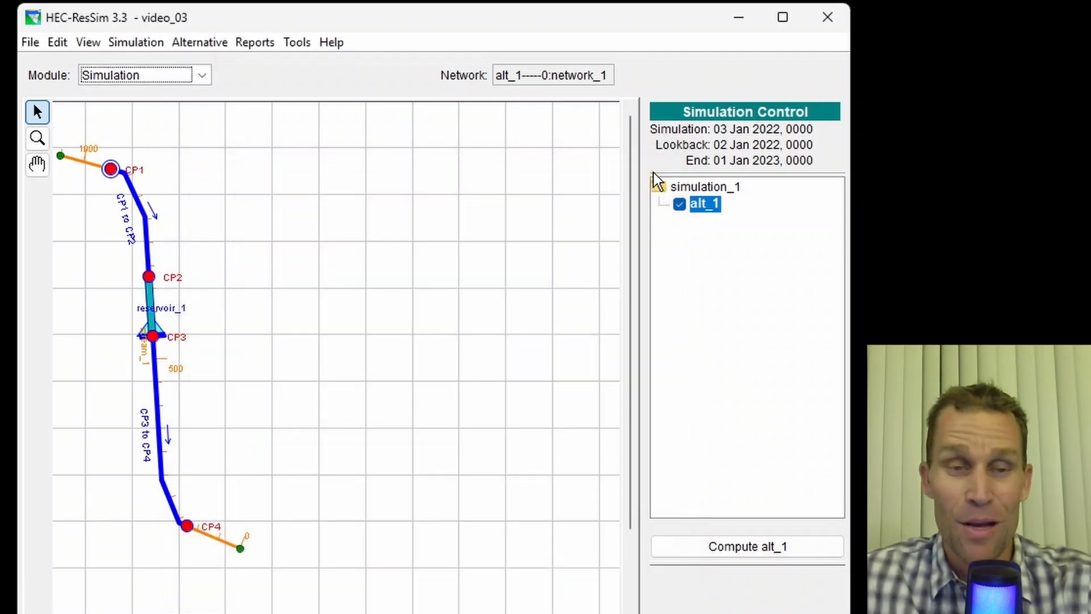
- Create a new simulation named simulation_2
click(138, 45)
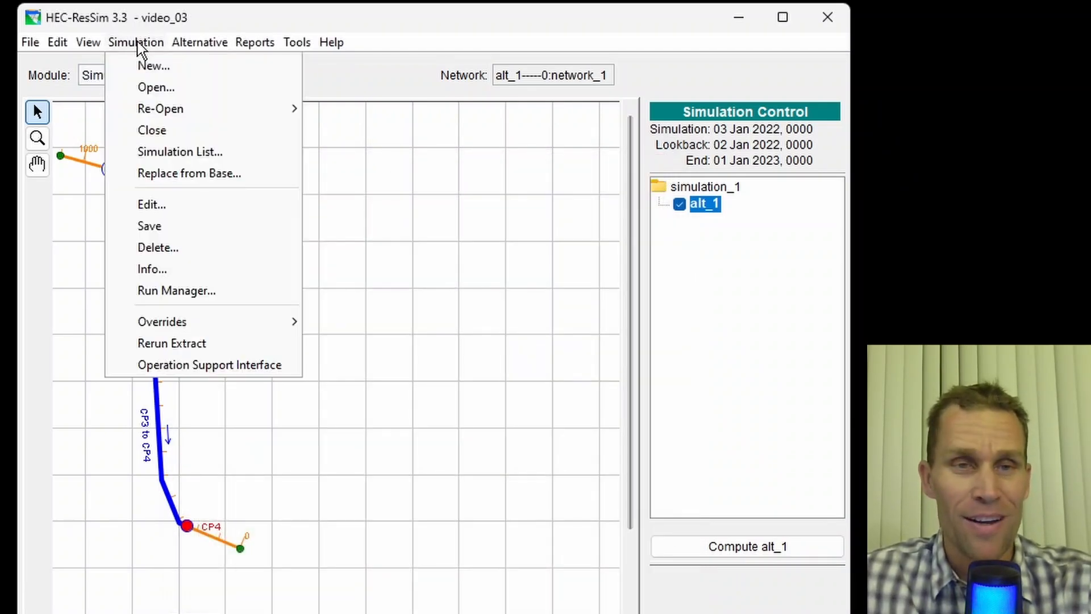
click(151, 67)
text(simulation_2)
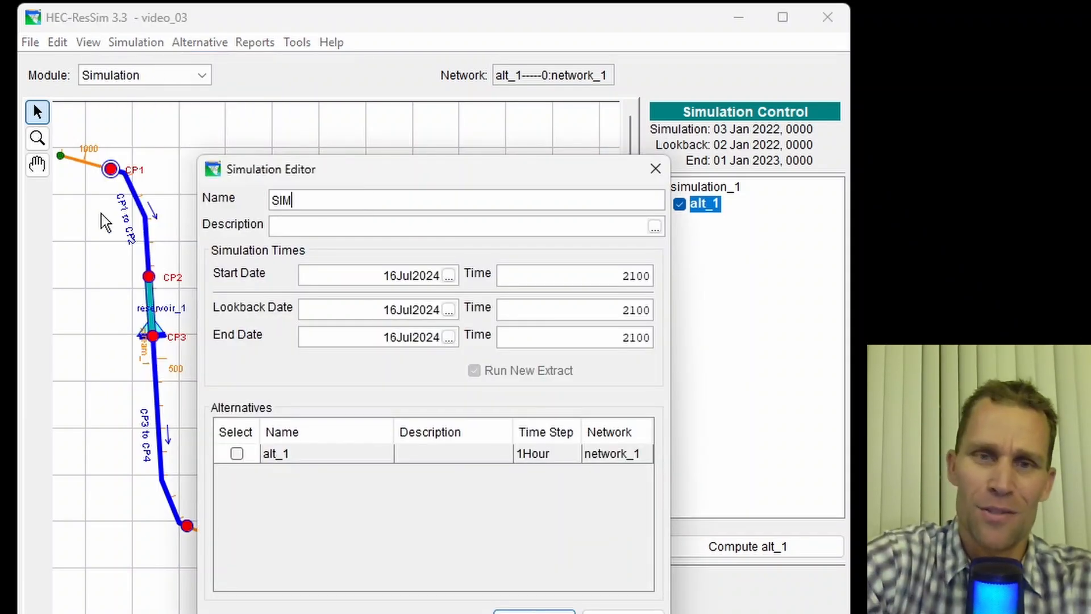
- Set simulation_2 to run 02JAN2023 to 31DEC2023 with lookback 01JAN2023, all at 2400, including alt_1
click(368, 276)
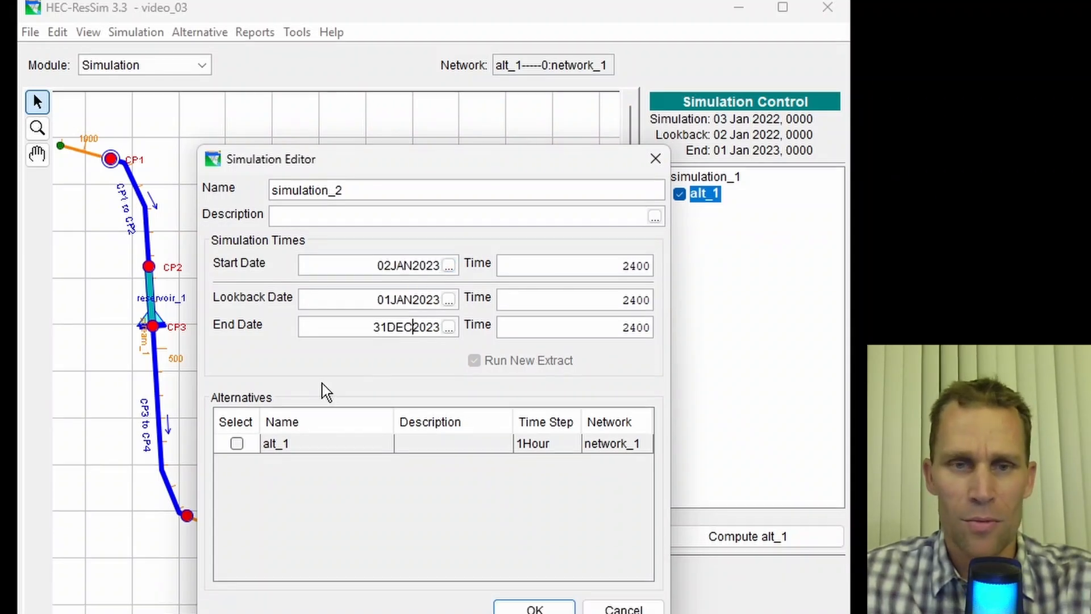
click(237, 414)
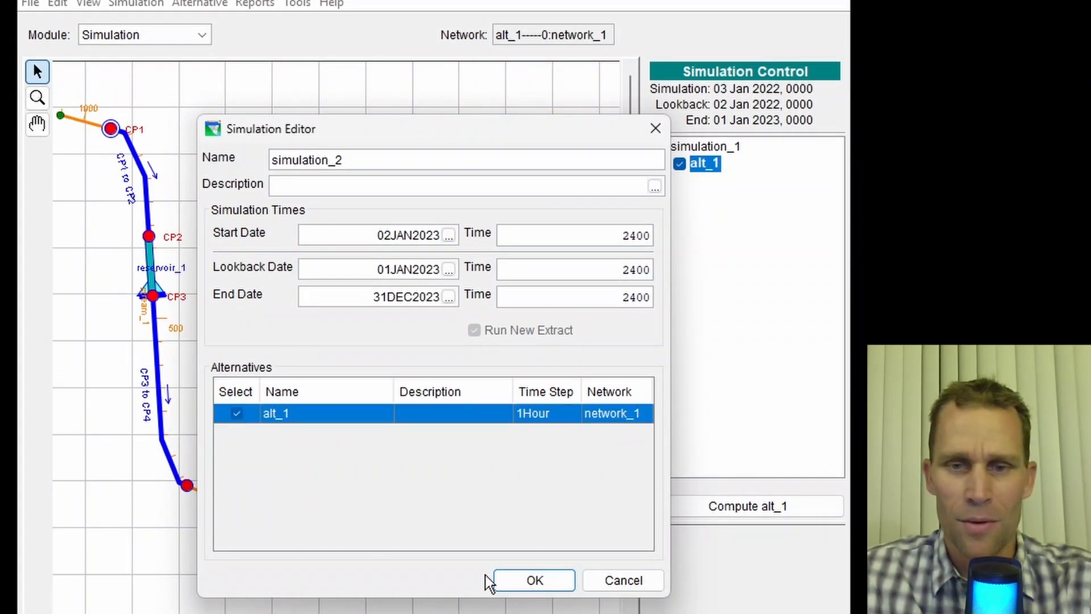
click(506, 579)
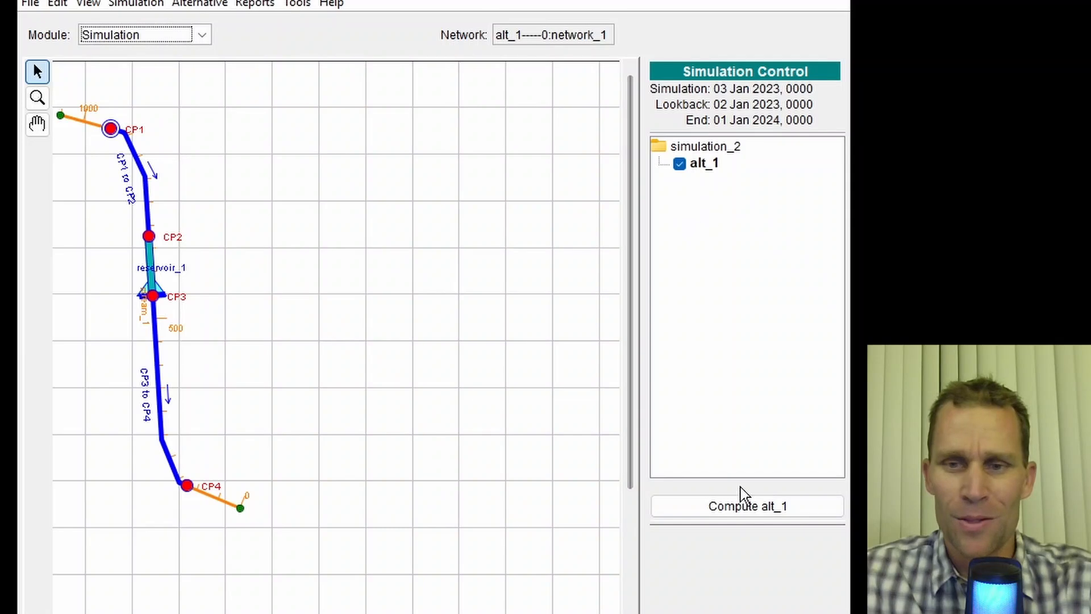
- Compute alt_1 for simulation_2 and close the compute window
click(744, 511)
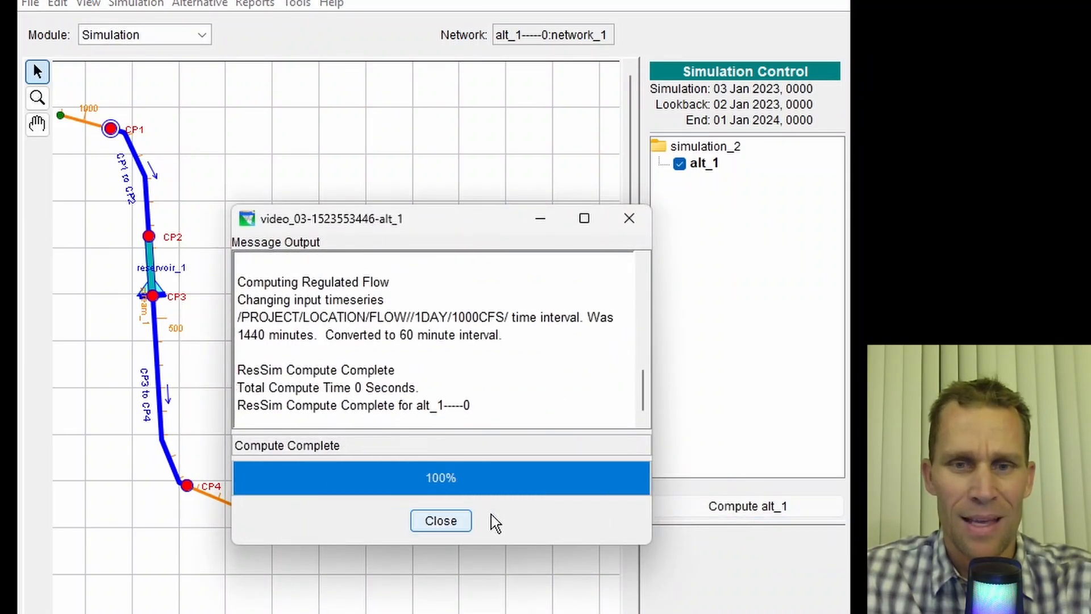
click(628, 218)
- Open the results plot for reservoir_1 and enlarge the plot window
right_click(152, 287)
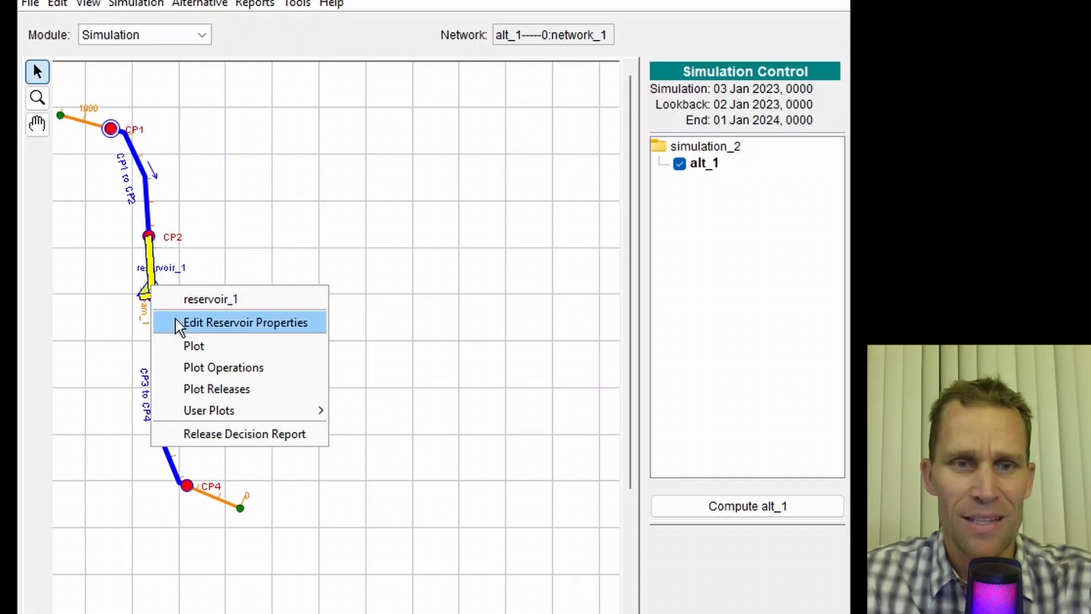
click(191, 346)
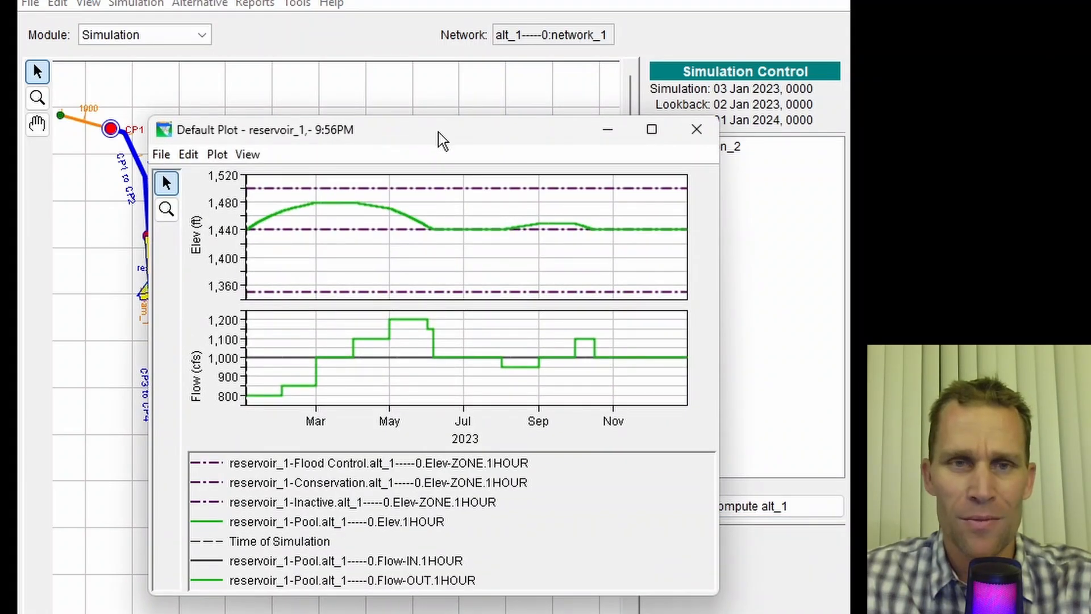
drag(438, 139, 511, 47)
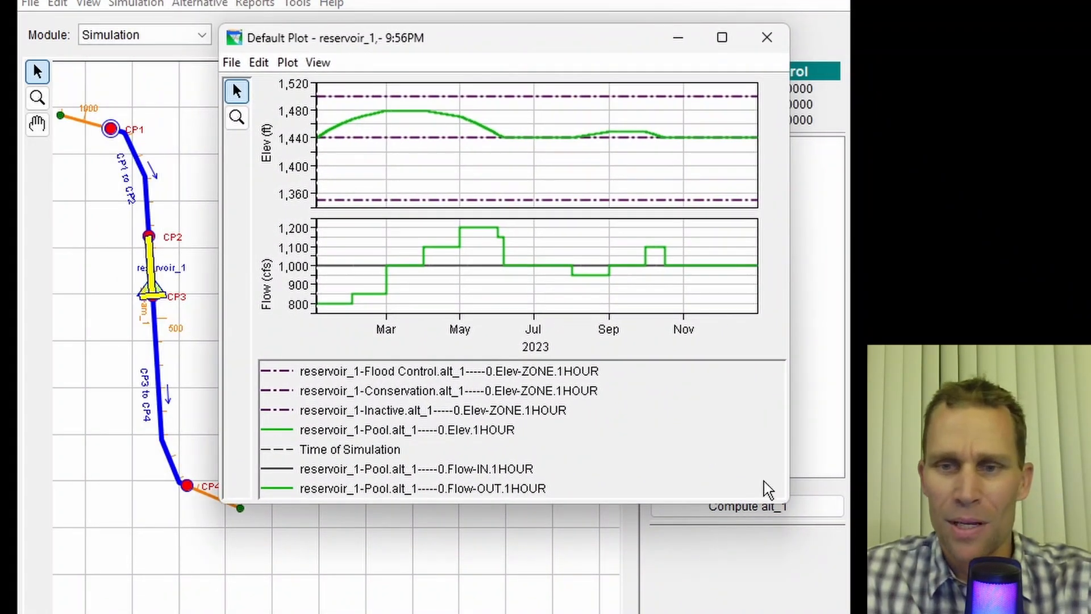
drag(790, 502, 819, 612)
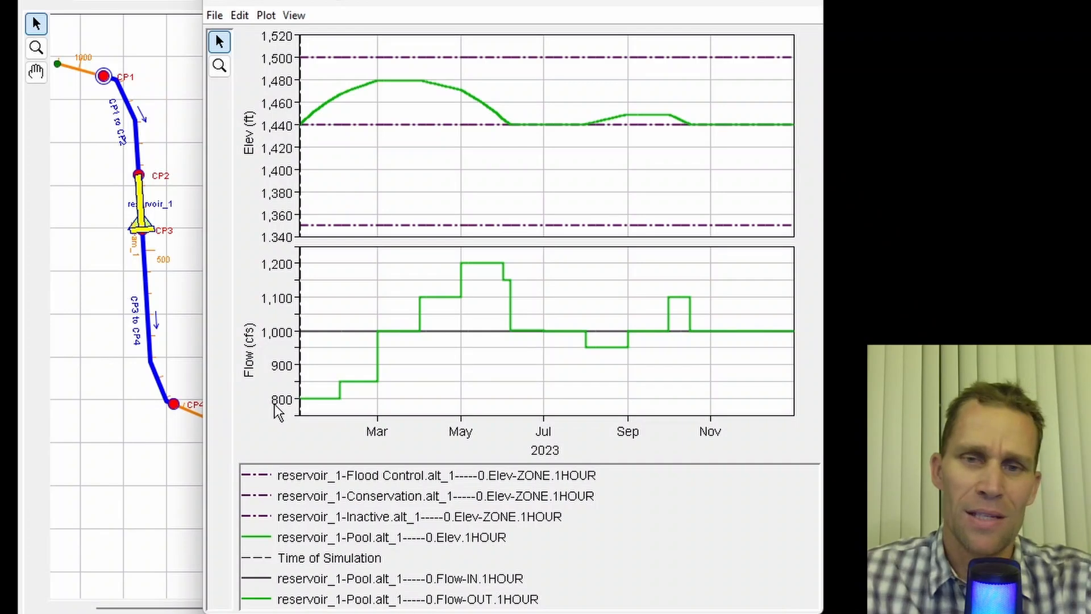
- Highlight each legend series in turn to examine the reservoir elevation and flow curves
click(325, 480)
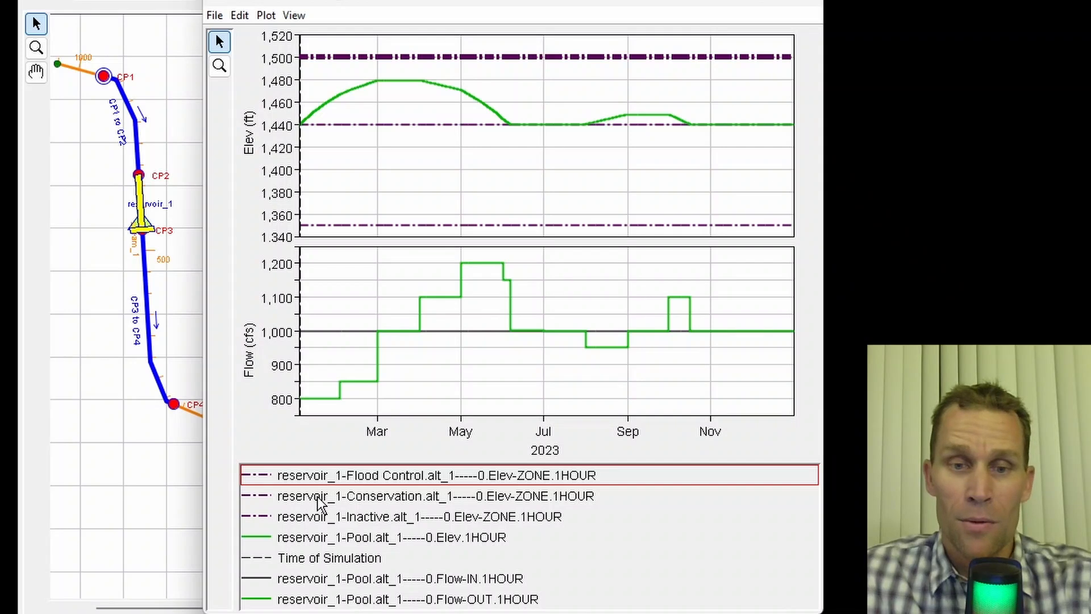
click(317, 495)
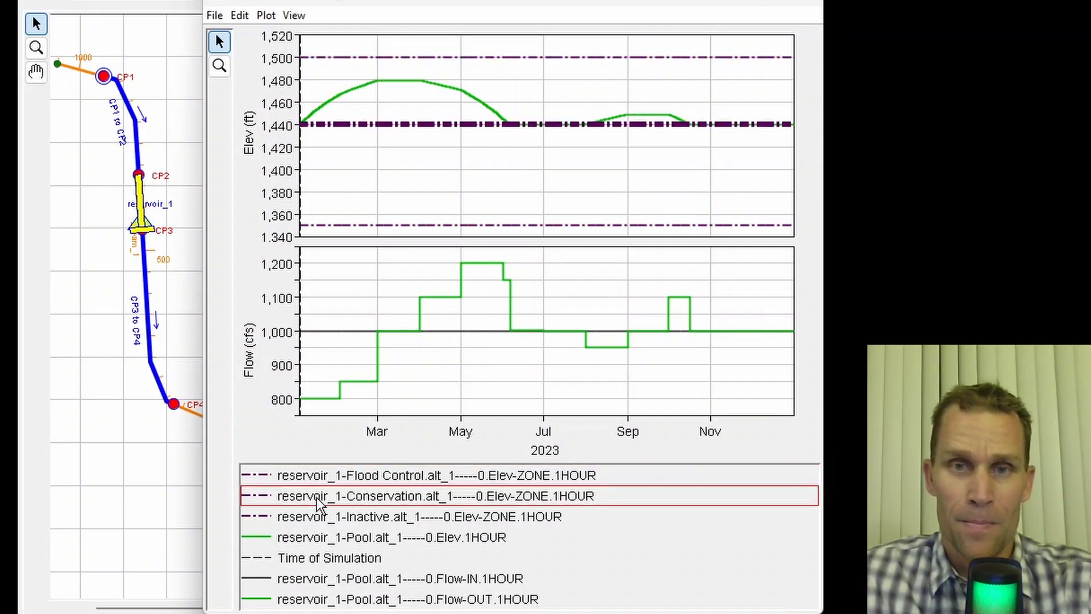
click(312, 522)
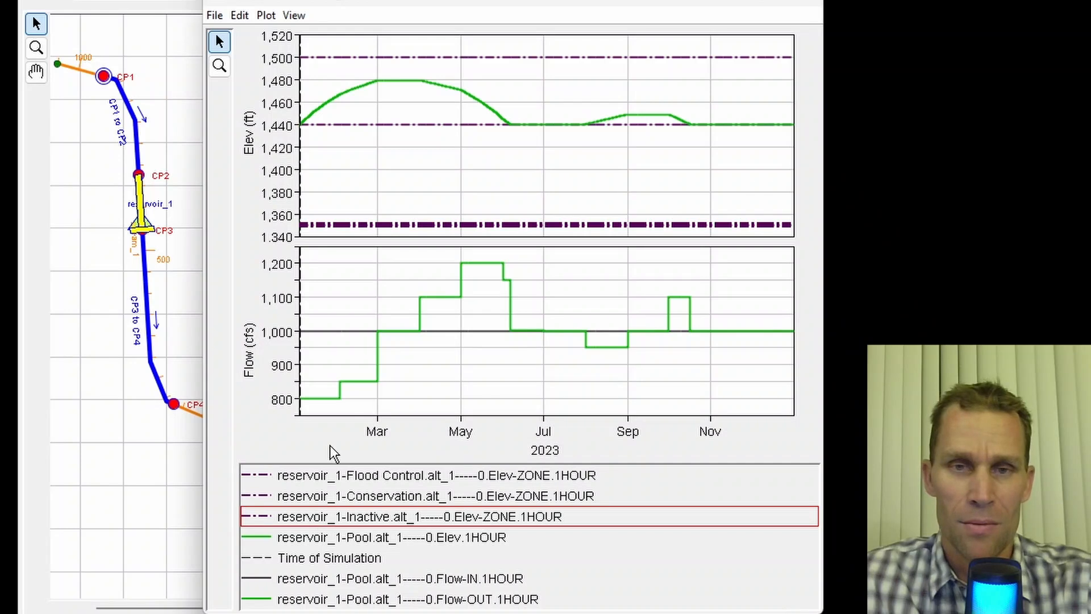
click(298, 538)
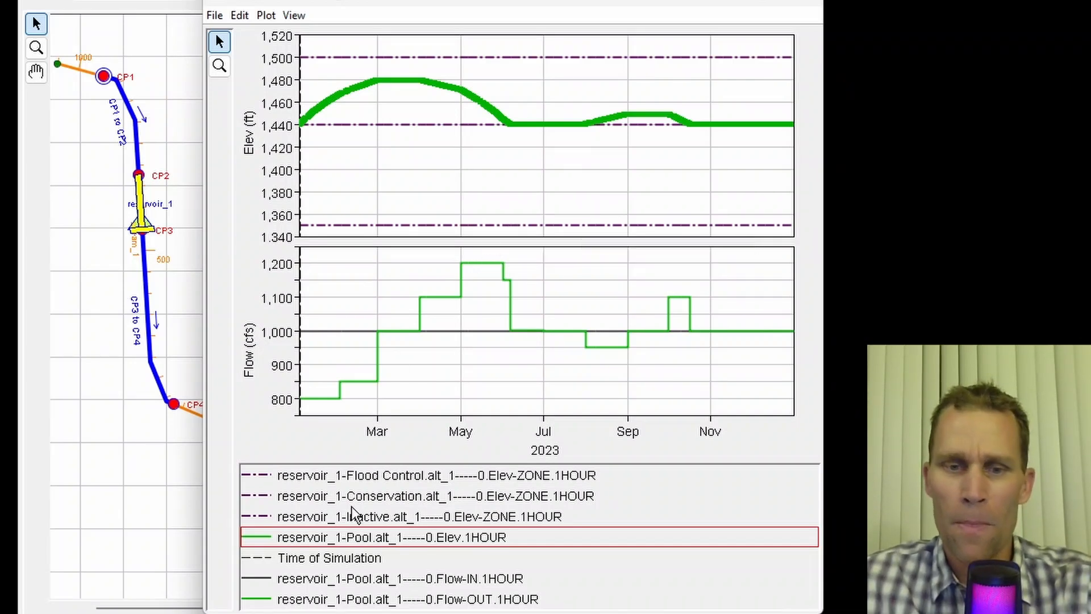
click(298, 579)
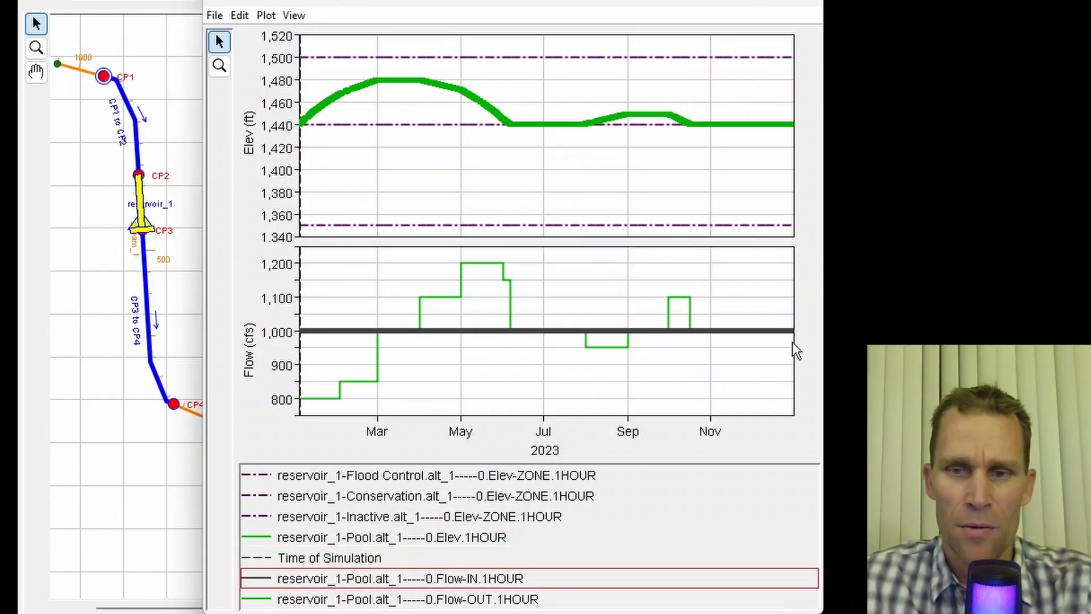
click(290, 602)
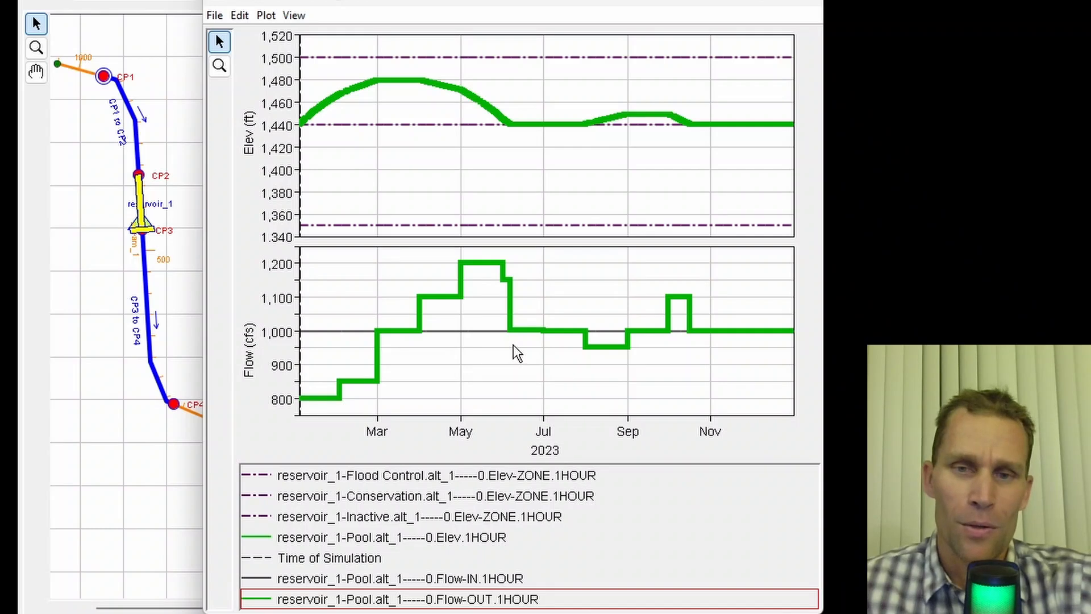
mouse_move(509, 336)
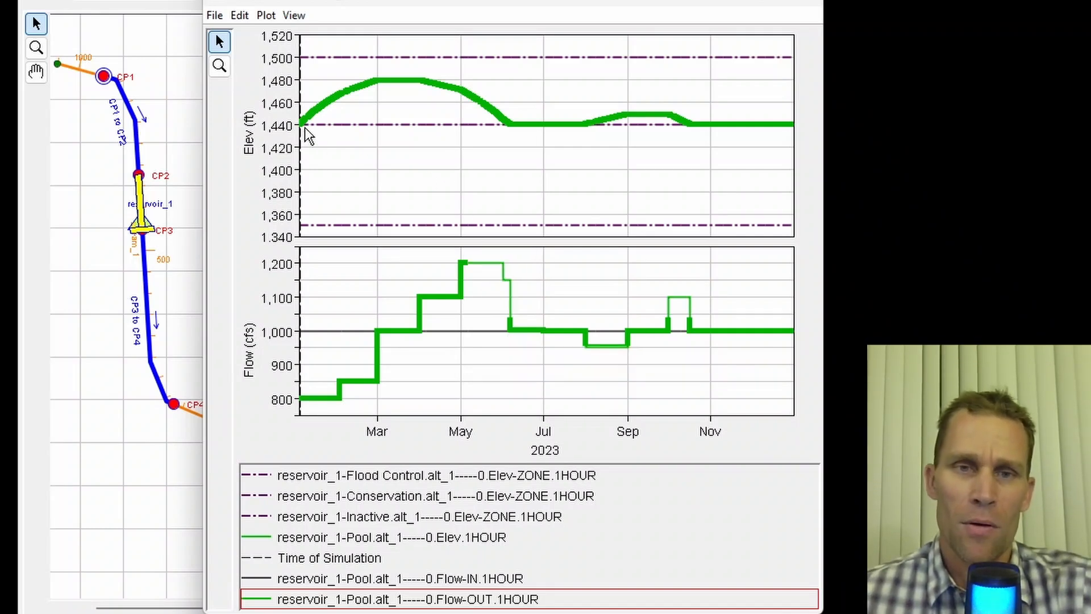
mouse_move(304, 128)
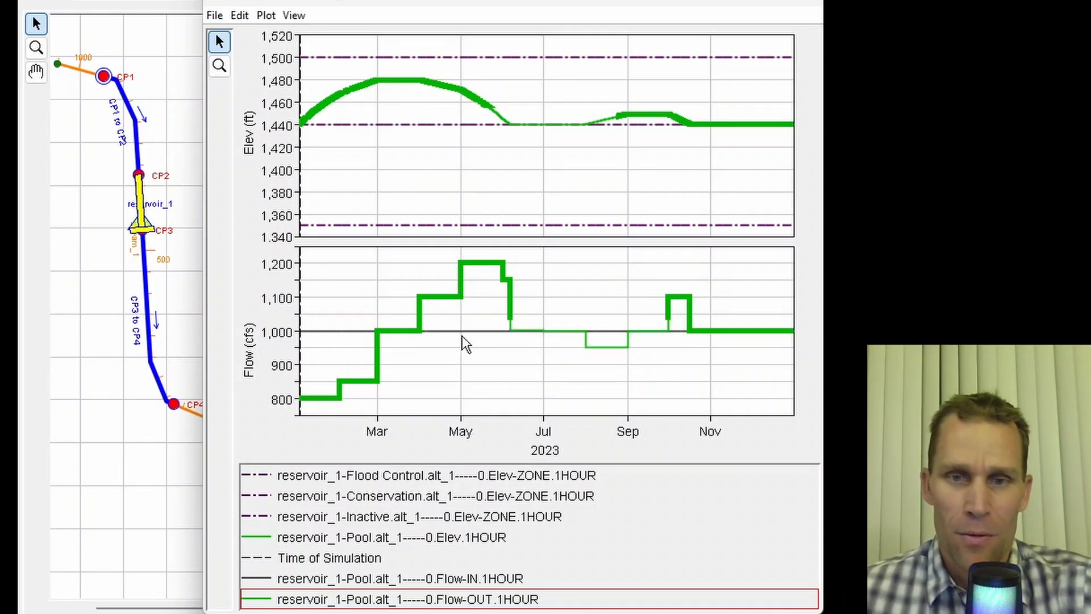
mouse_move(463, 337)
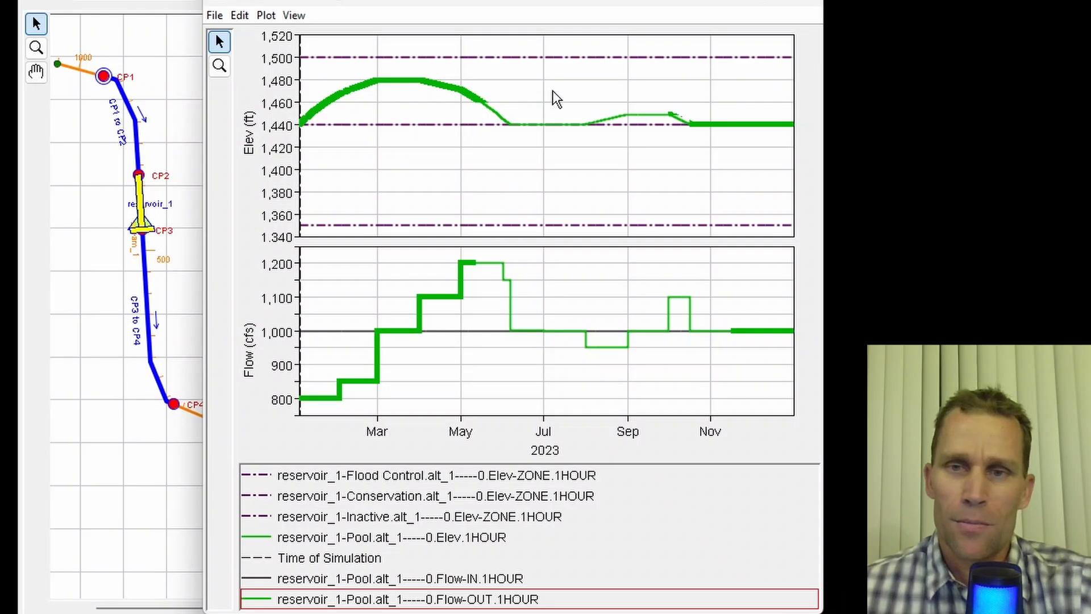
- Highlight the pool elevation and outflow/inflow legend series, then close the reservoir_1 plot window
click(323, 538)
click(305, 599)
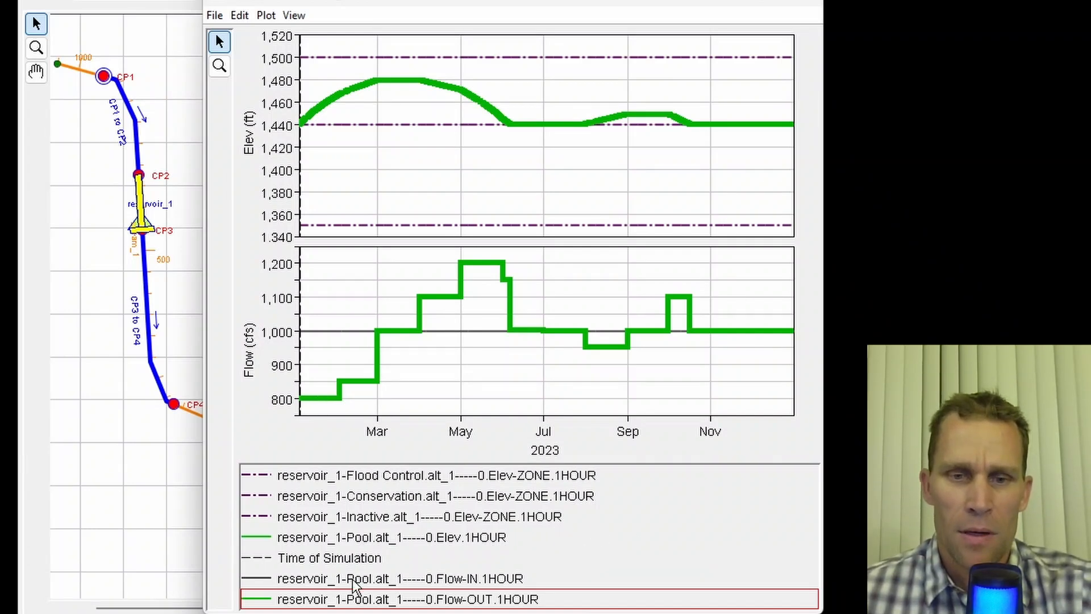
click(450, 578)
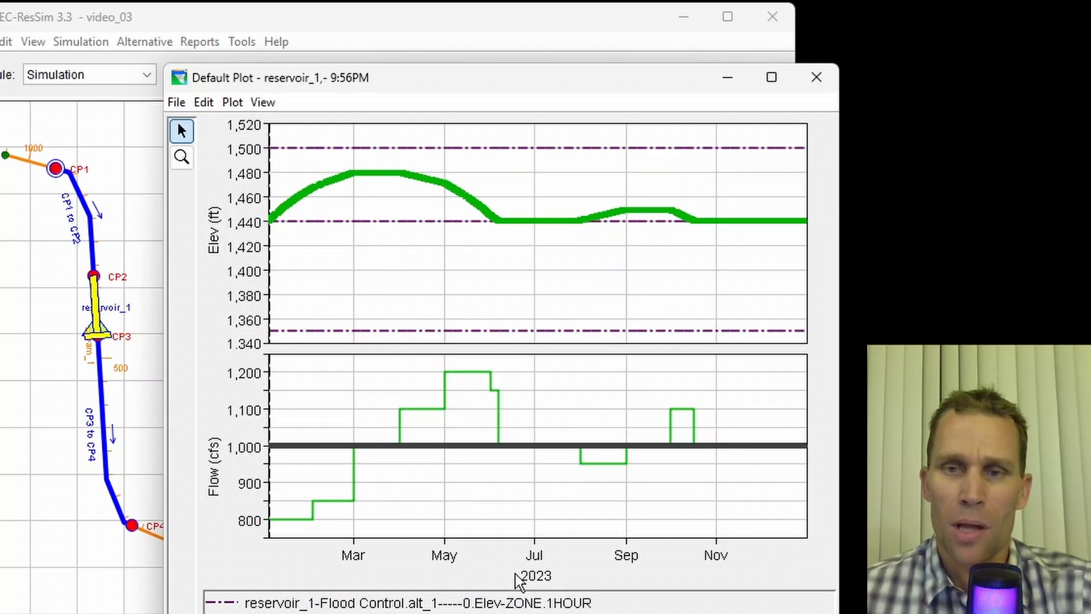
click(817, 77)
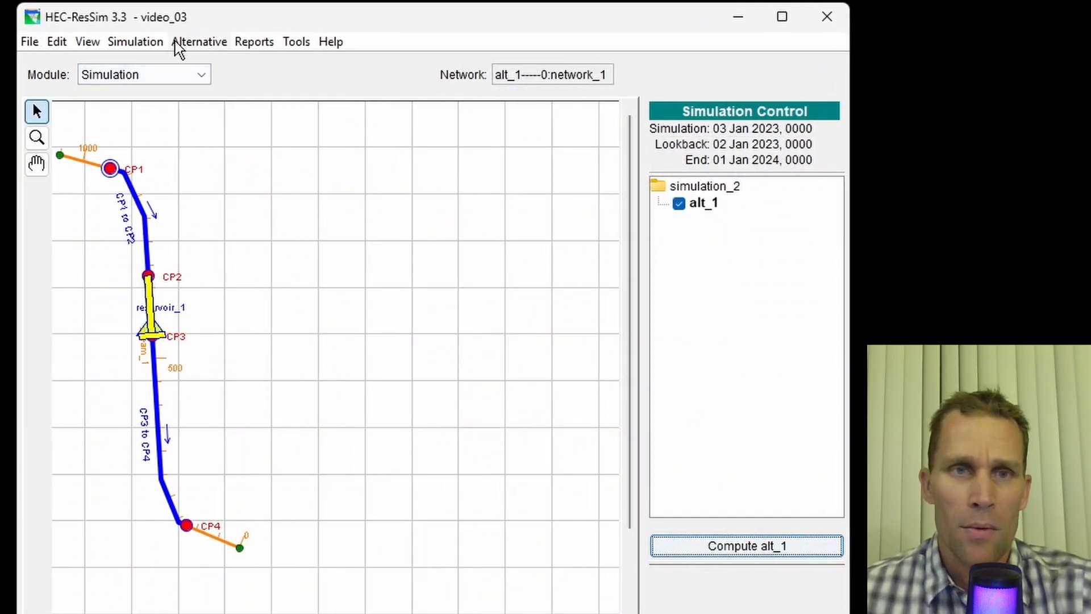
- Switch to the Reservoir Network module and launch HEC-DSSVue
click(204, 79)
click(162, 114)
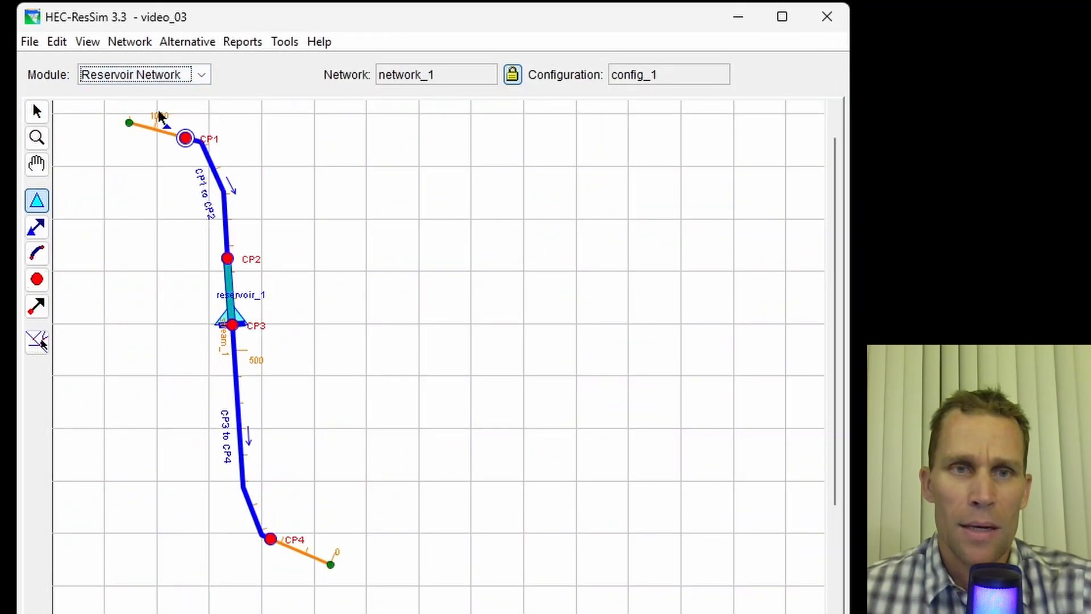
click(289, 43)
click(307, 68)
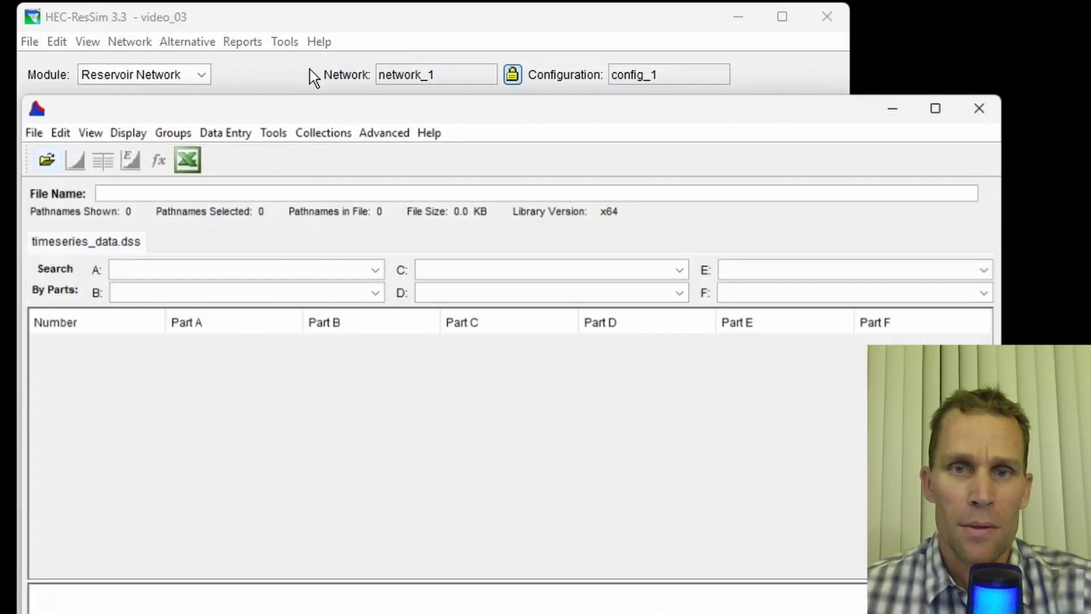
drag(336, 105, 364, 103)
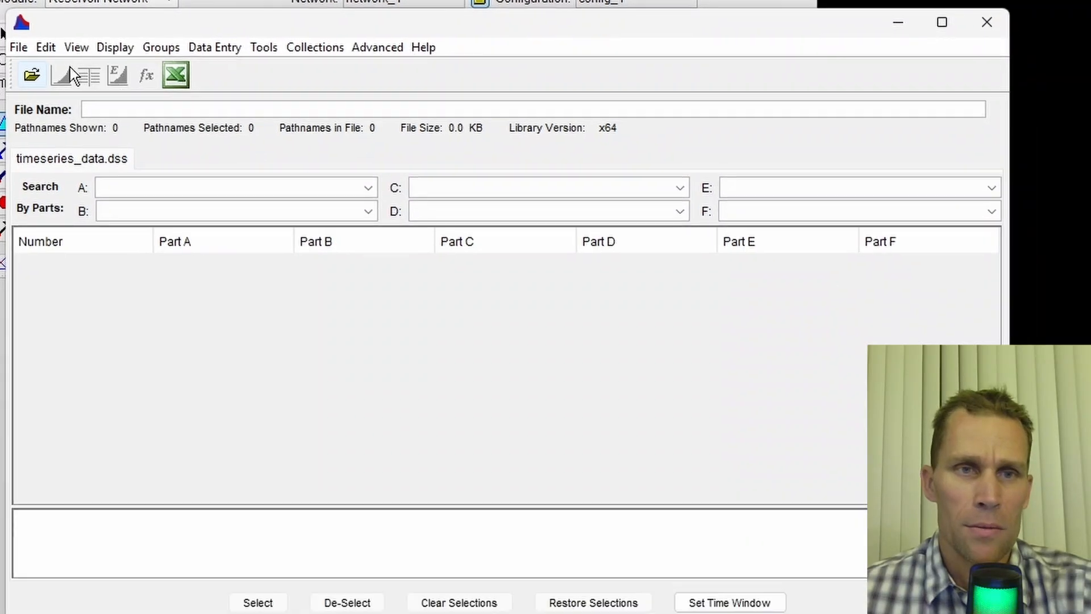
- Open the timeseries_data.dss file from the video_03 folder
click(30, 73)
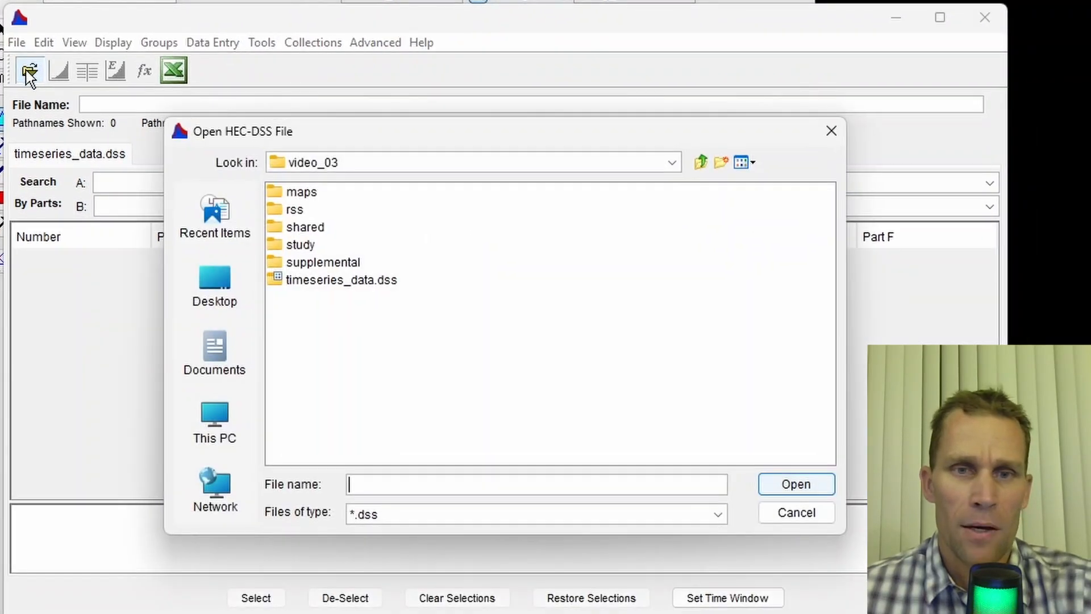
click(314, 285)
click(779, 484)
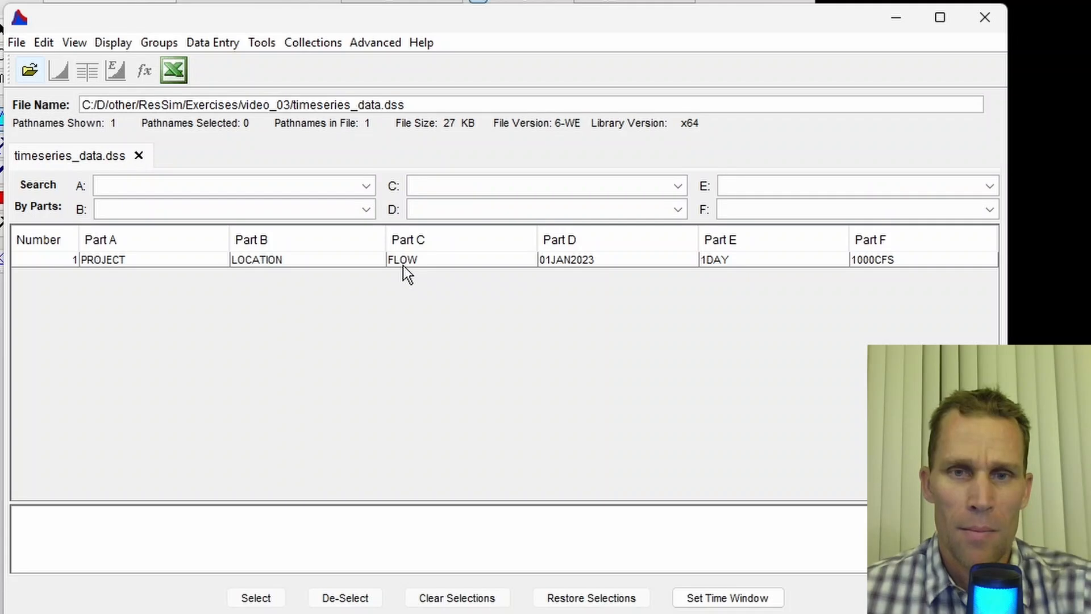
- Duplicate the FLOW record, naming the copy's Part F 600-1000CFS
right_click(403, 264)
click(397, 264)
click(398, 263)
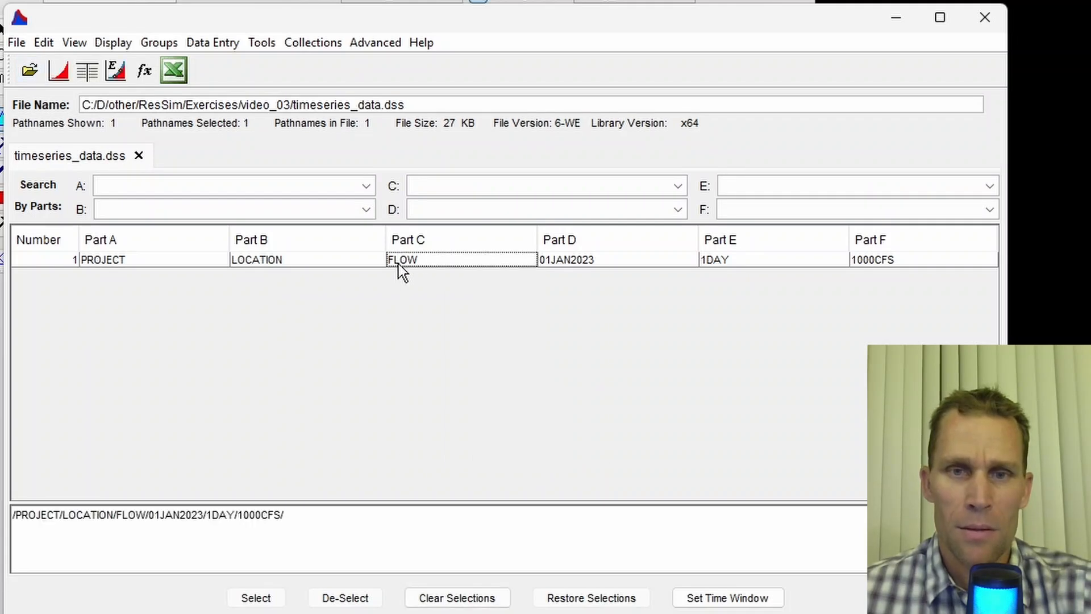
click(397, 264)
right_click(398, 261)
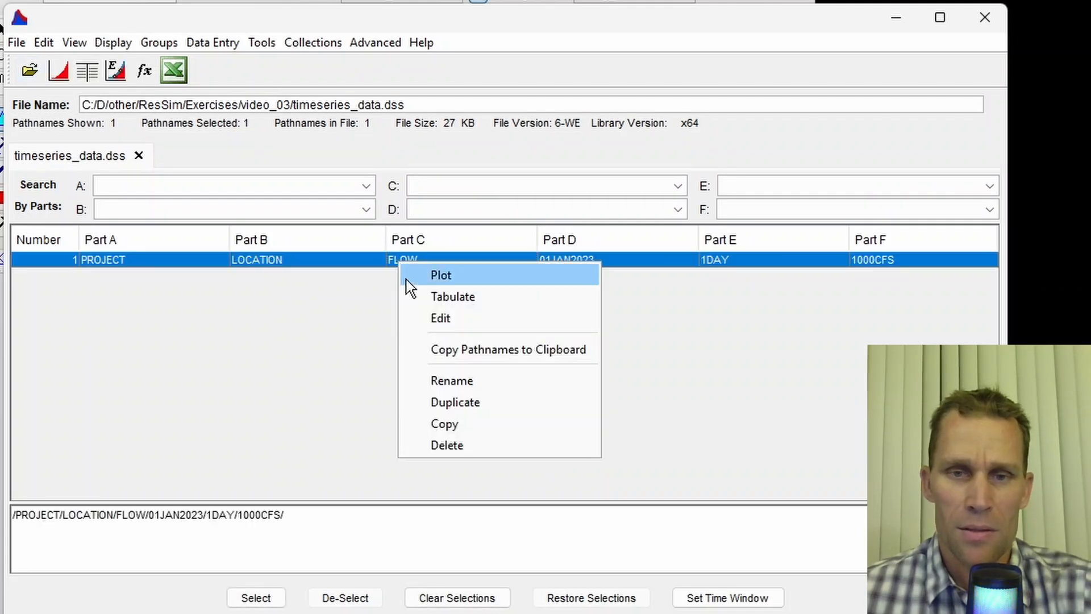
click(443, 402)
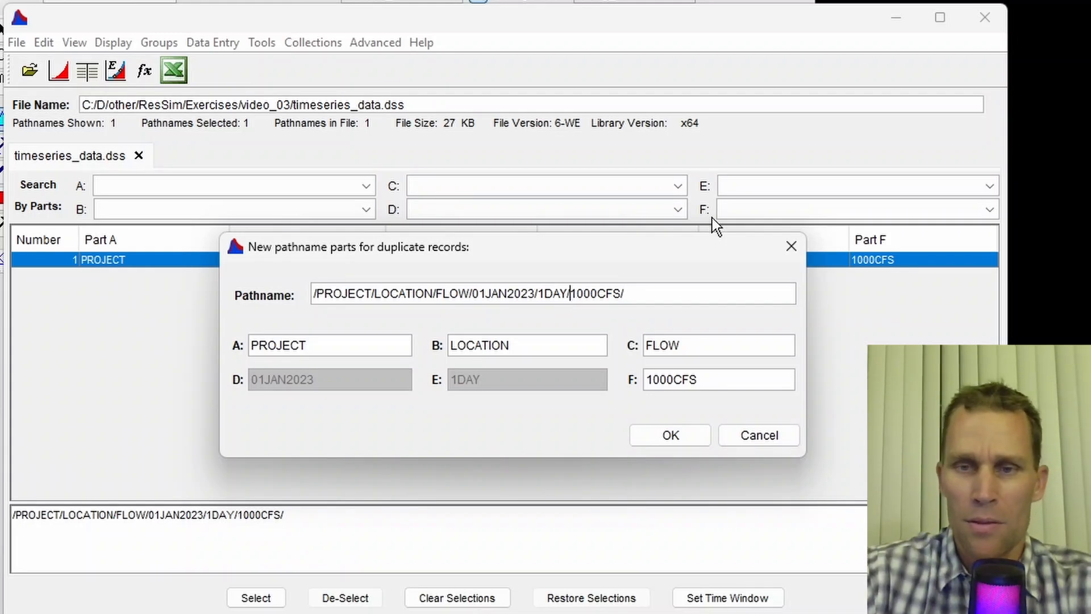
text(600-)
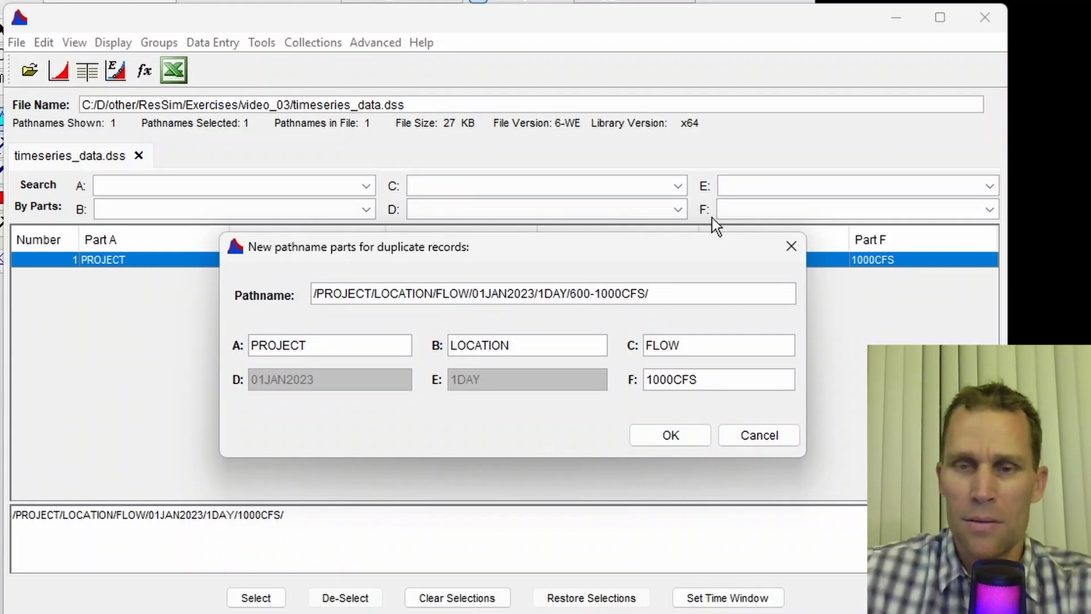
key(Tab)
click(697, 435)
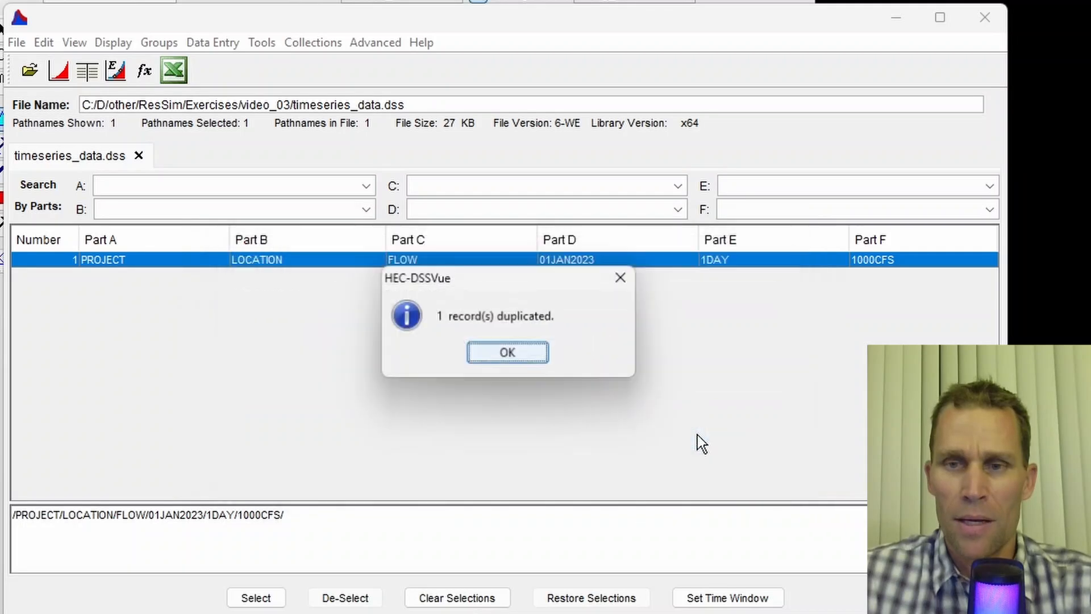
click(542, 361)
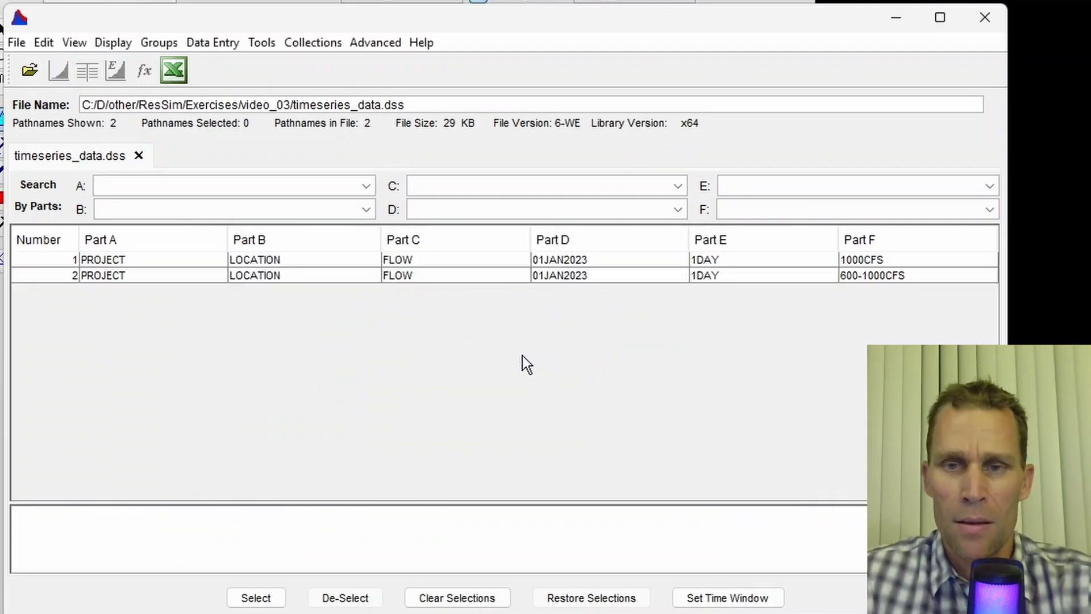
- Open the 600-1000CFS record in the tabular editor
click(499, 275)
click(48, 41)
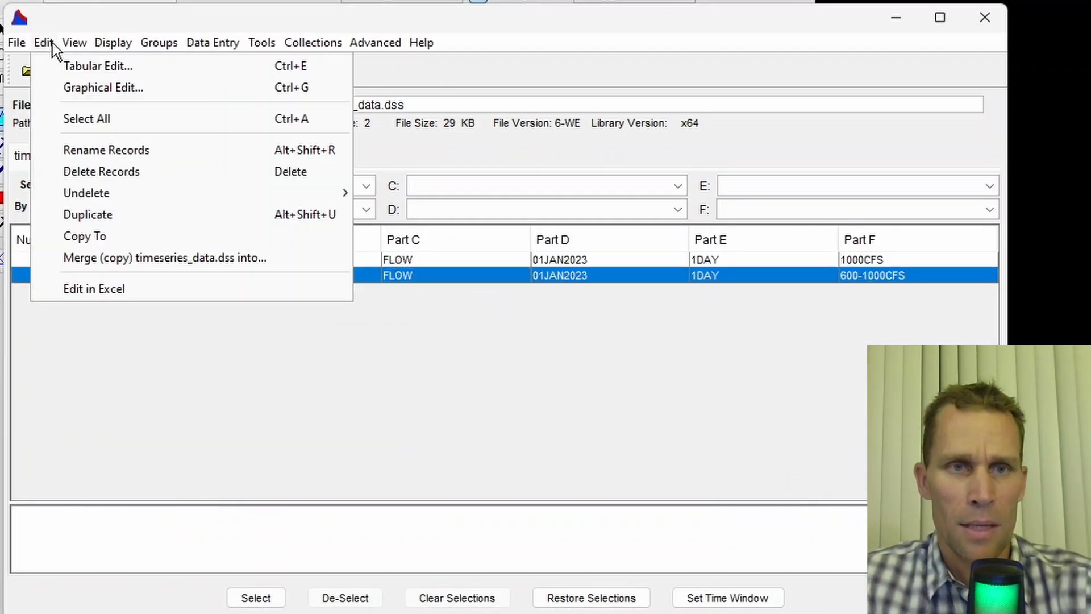
click(65, 66)
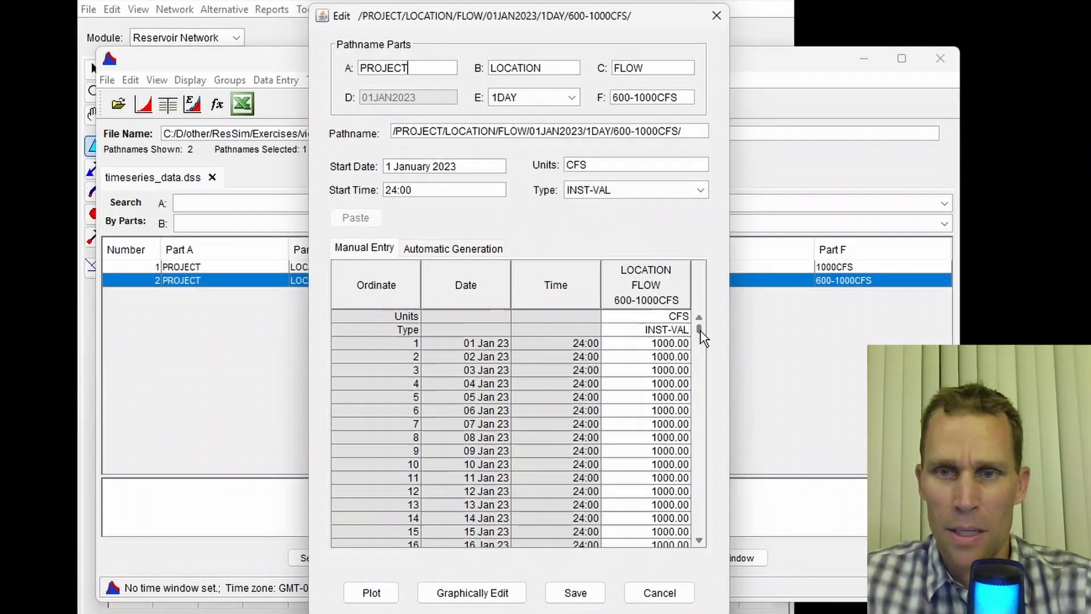
drag(239, 328, 247, 456)
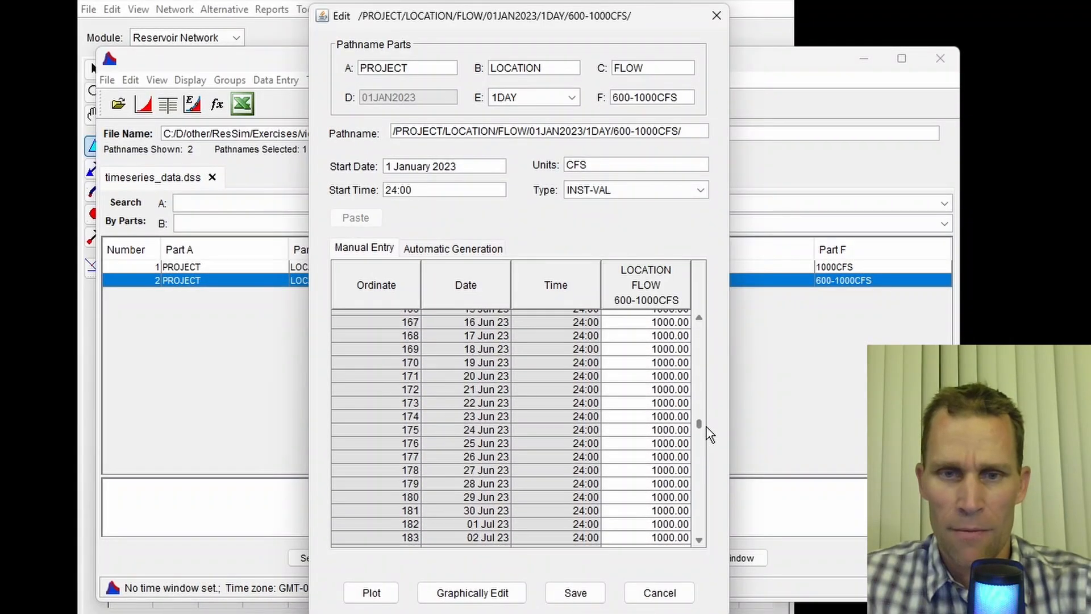
- Set the flow on 01 Jul 23 to 600 cfs
scroll(618, 419, down, 3)
double_click(625, 410)
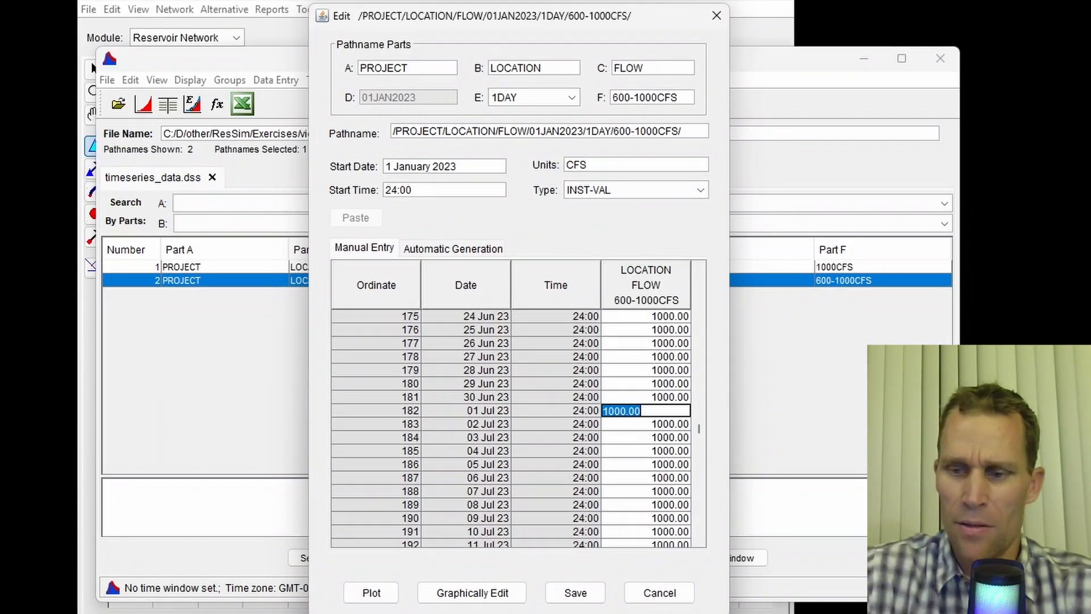
text(600)
key(Up)
key(Up)
key(Up)
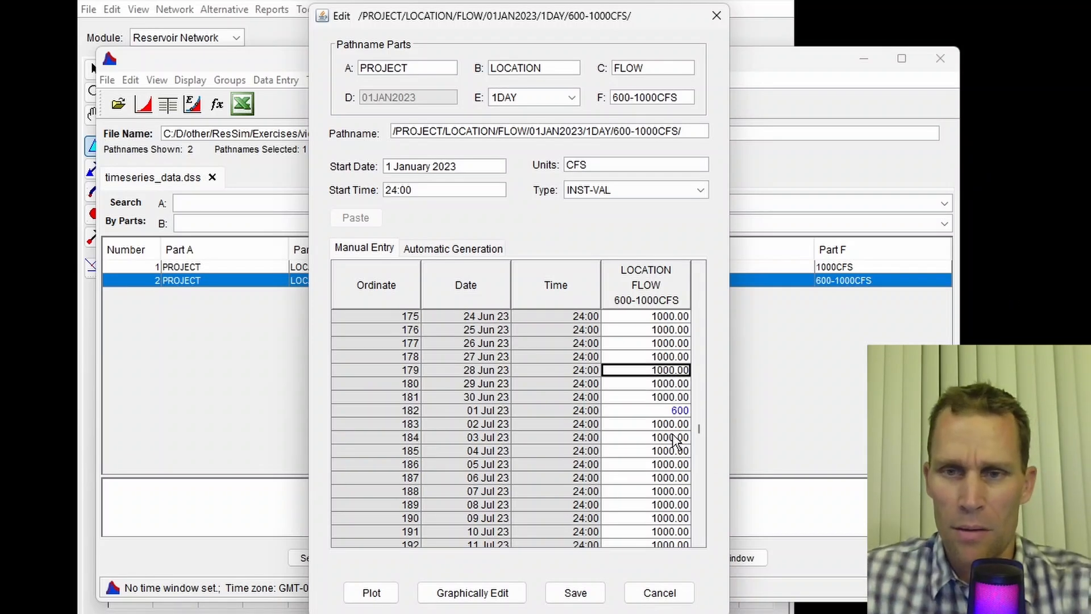
double_click(667, 410)
click(665, 397)
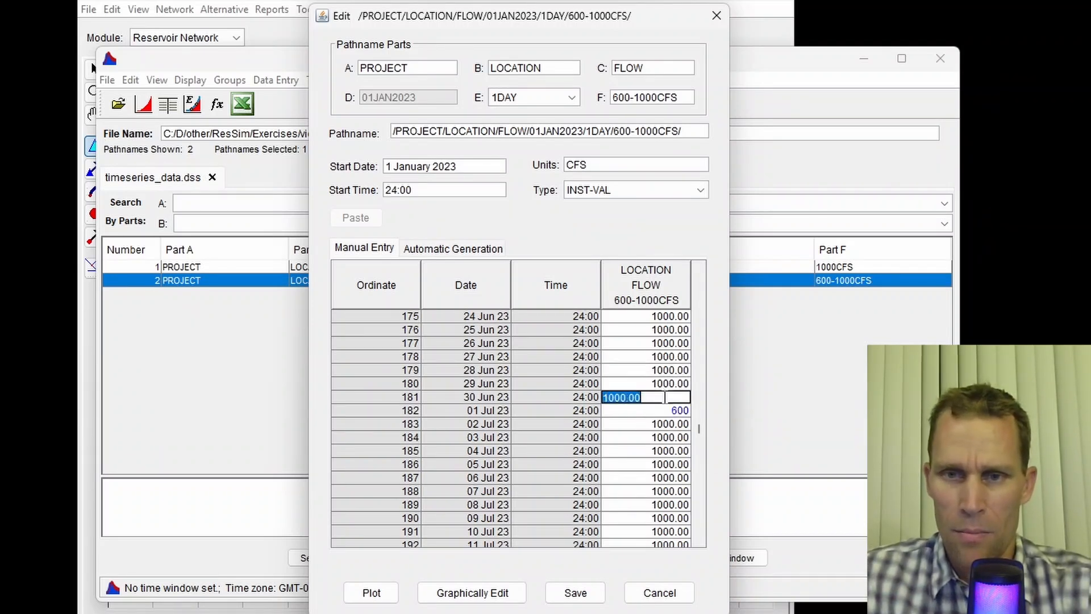
click(668, 411)
key(Up)
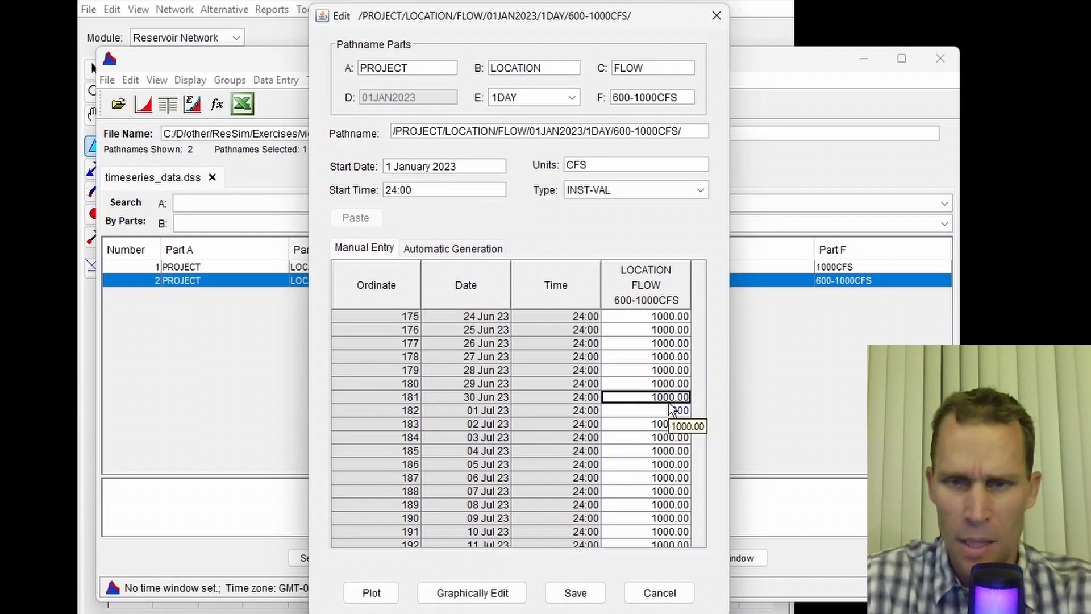
key(Down)
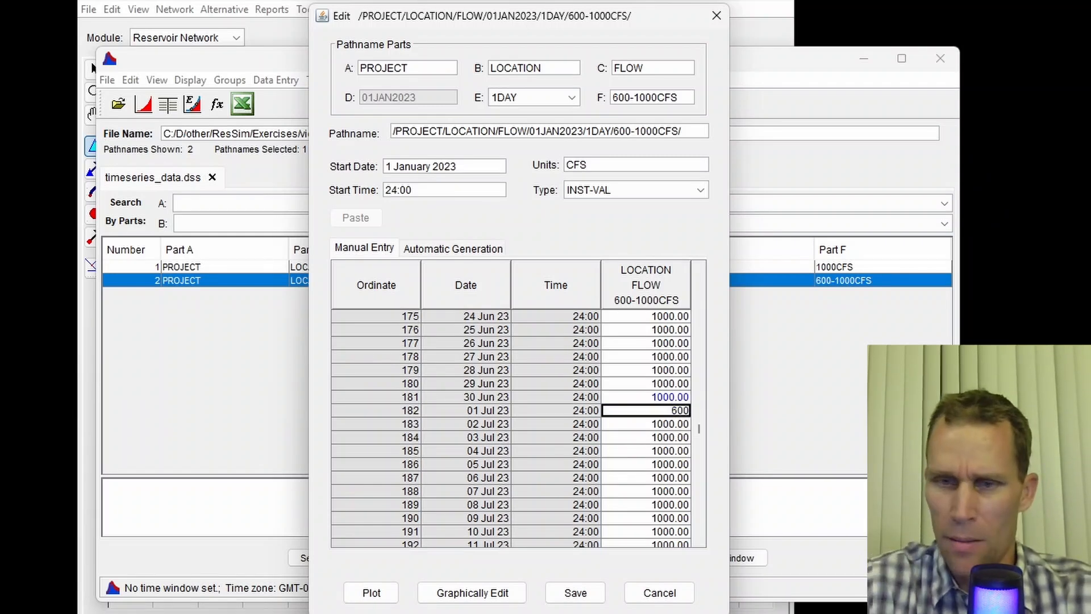
- Repeat-fill 600 cfs from 01 Jul through 31 Oct 23 and save the record without returning to the editor
key(shift+Down)
key(shift+Down)
key(shift+Down)
key(shift+Down)
key(shift+Down)
key(shift+Down)
key(shift+Down)
key(shift+Down)
key(shift+Down)
key(shift+Down)
key(shift+Down)
key(shift+Down)
key(shift+Down)
key(shift+Down)
key(shift+Down)
key(shift+Down)
key(shift+Down)
key(shift+Down)
key(shift+Down)
key(shift+Down)
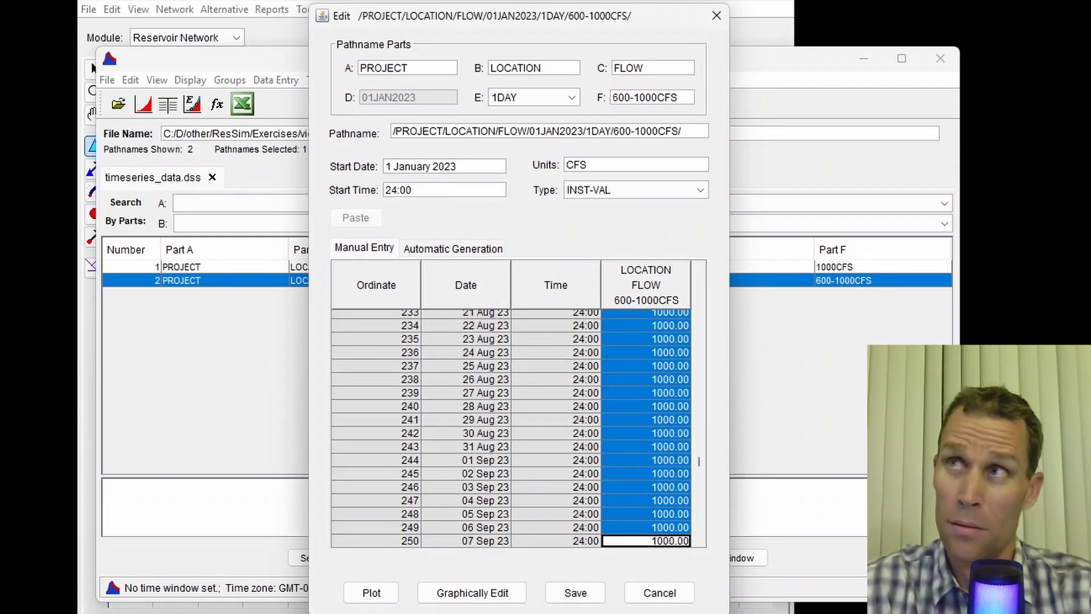
key(shift+Down)
key(shift+Down)
key(shift+Down)
key(shift+Down)
key(shift+Down)
key(shift+Down)
key(shift+Down)
key(shift+Down)
key(shift+Down)
key(shift+Down)
key(shift+Down)
key(shift+Down)
key(shift+Down)
key(shift+Down)
key(shift+Down)
key(shift+Down)
key(shift+Down)
key(shift+Down)
key(shift+Down)
key(shift+Down)
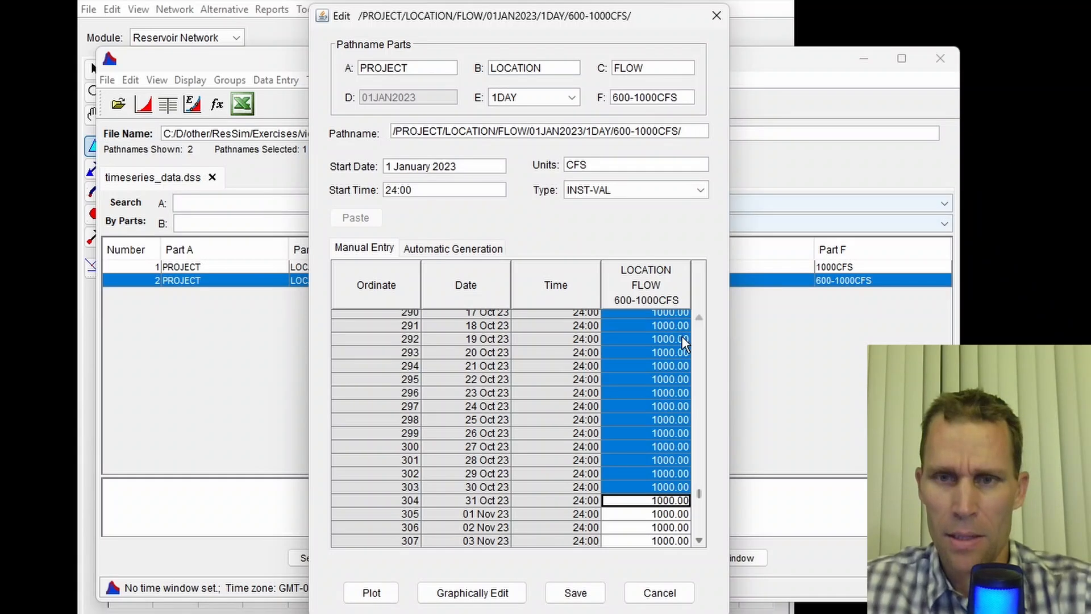
right_click(657, 384)
click(692, 470)
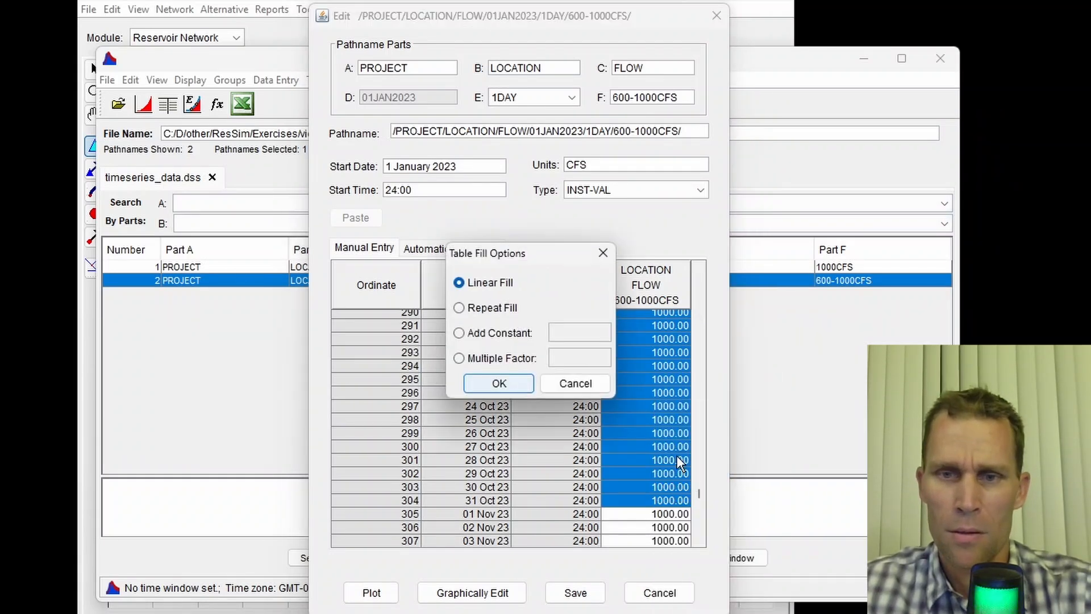
click(514, 309)
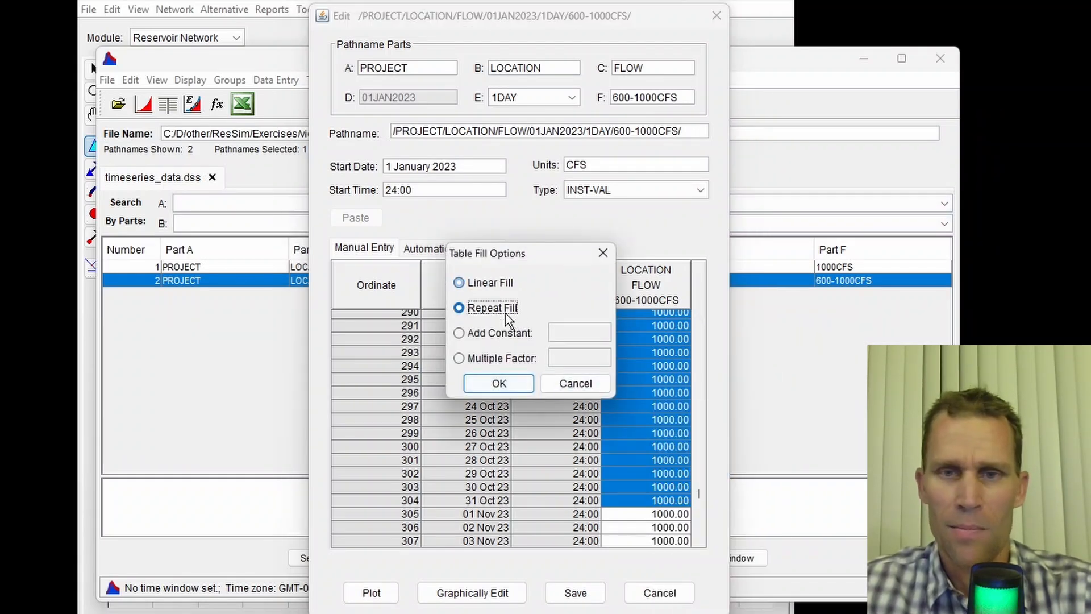
click(499, 384)
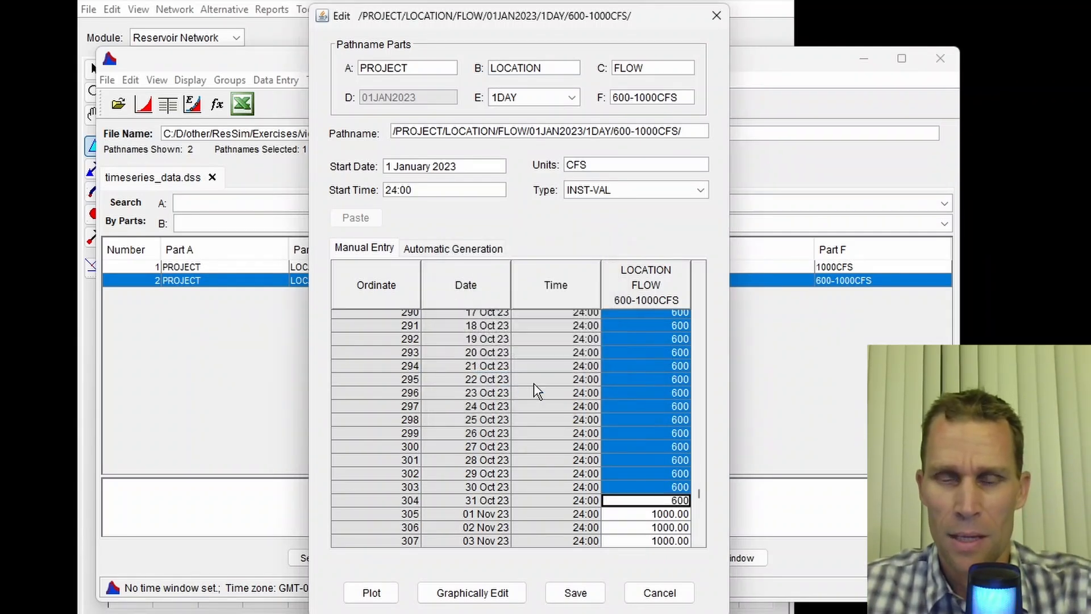
click(565, 592)
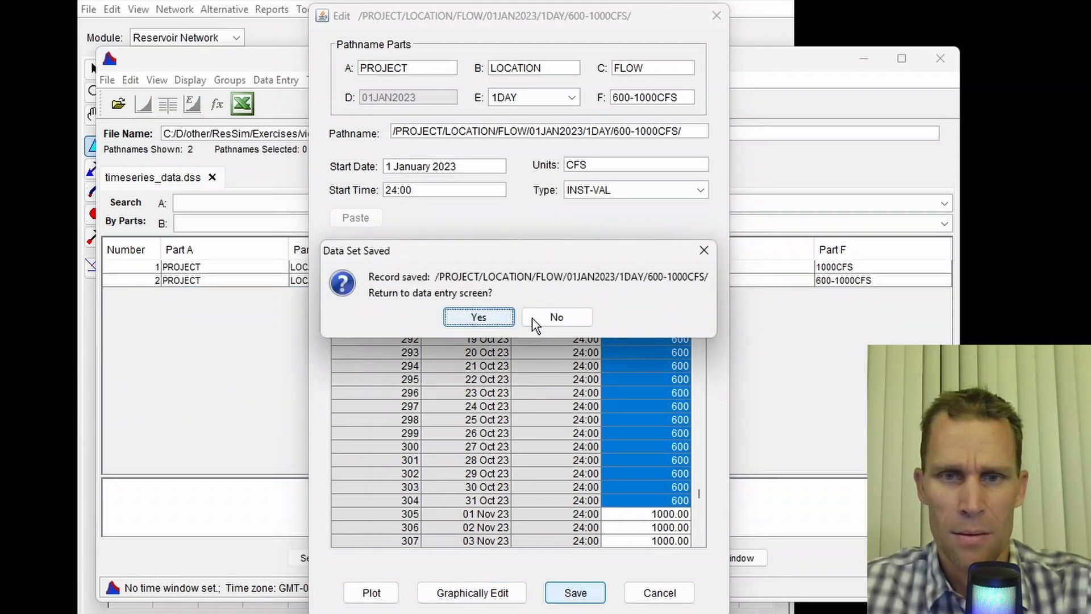
click(551, 317)
- Plot the 600-1000CFS record to check it, then close the plot and HEC-DSSVue
click(459, 281)
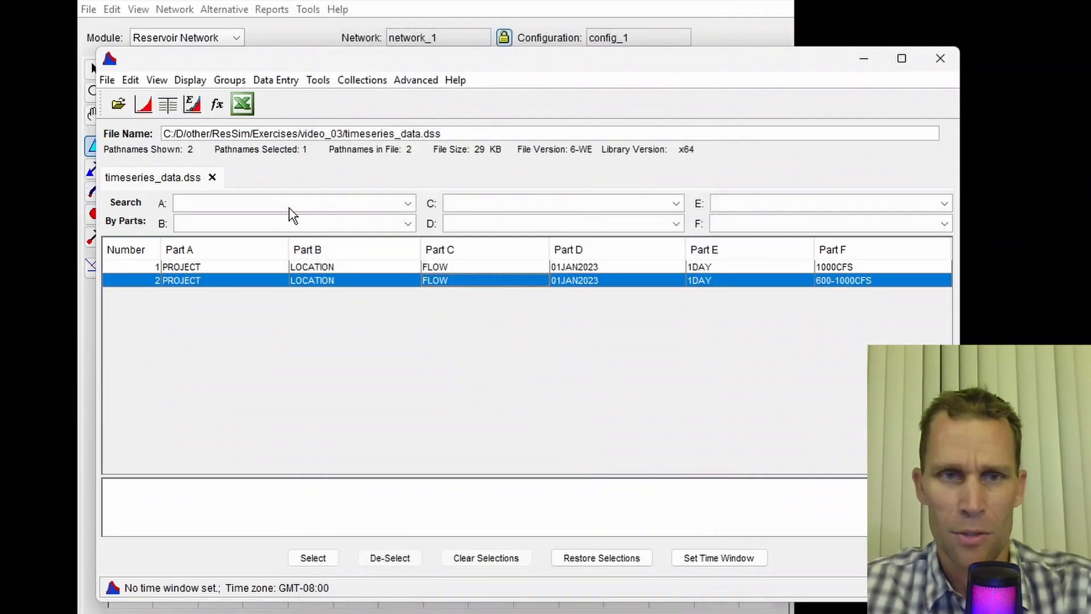
click(143, 104)
drag(243, 45, 577, 102)
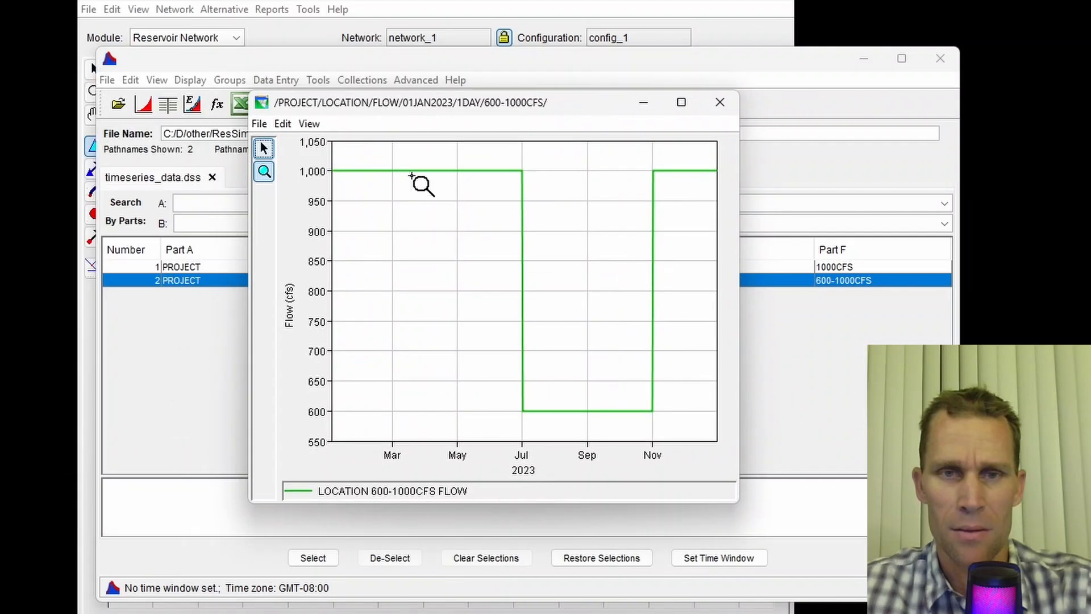
click(720, 103)
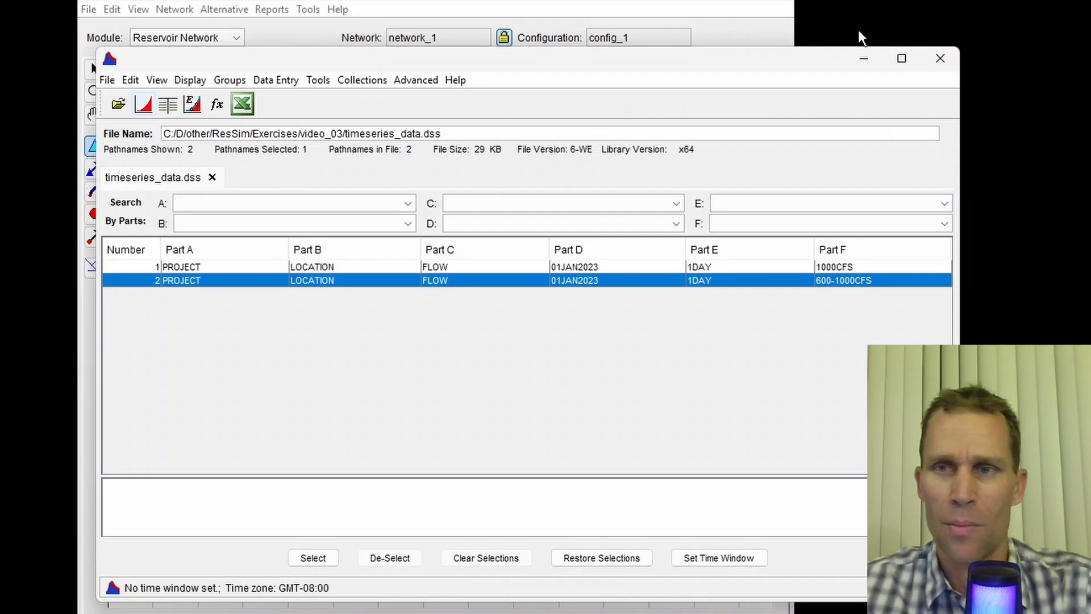
click(939, 58)
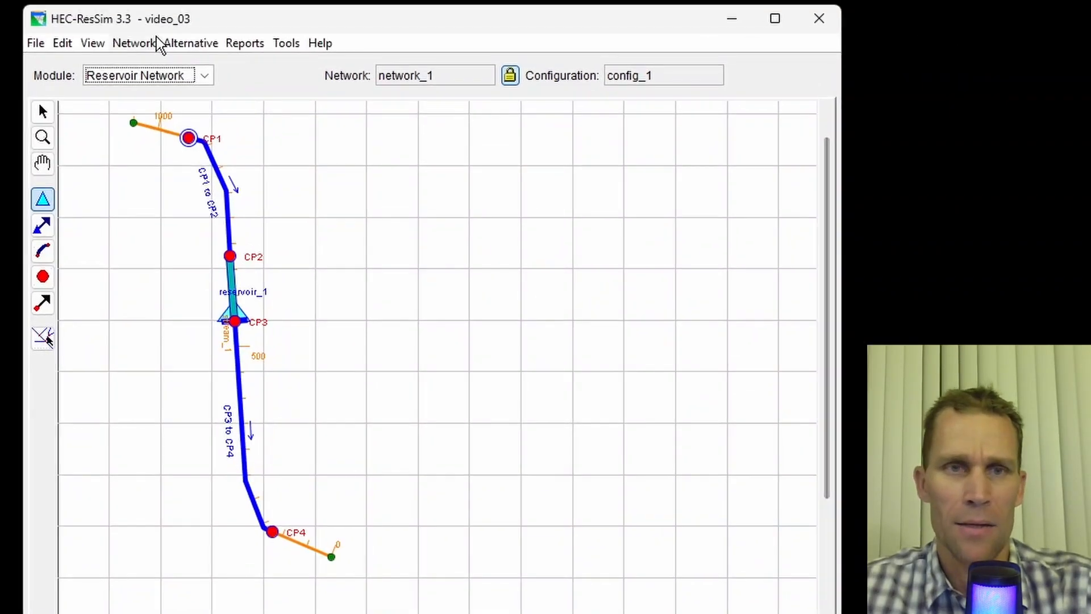
- Create a new alternative named alt_2 on network_1
click(188, 46)
click(200, 68)
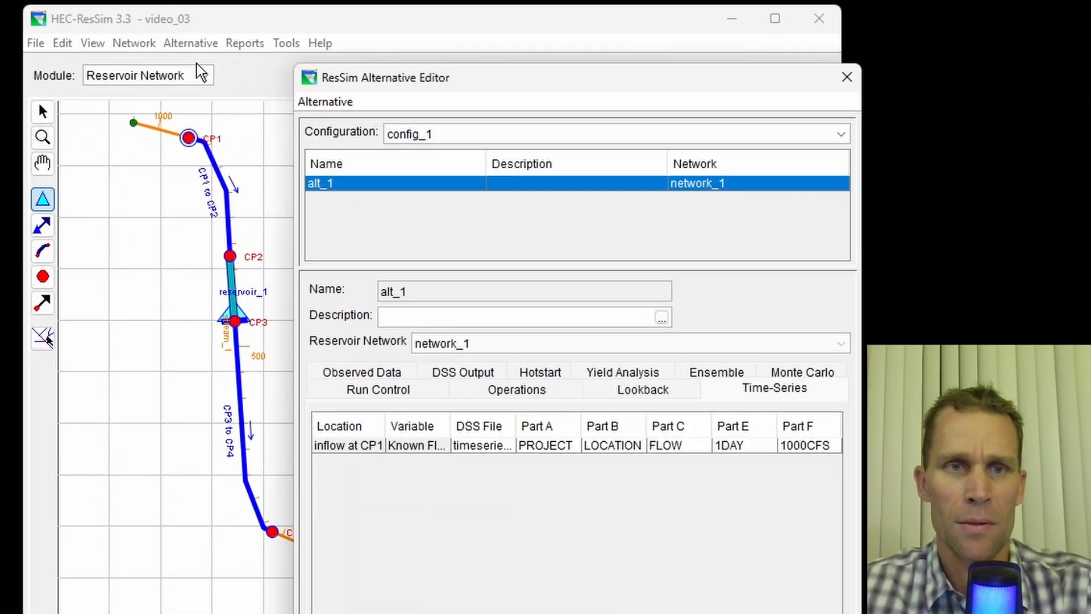
click(331, 101)
click(341, 127)
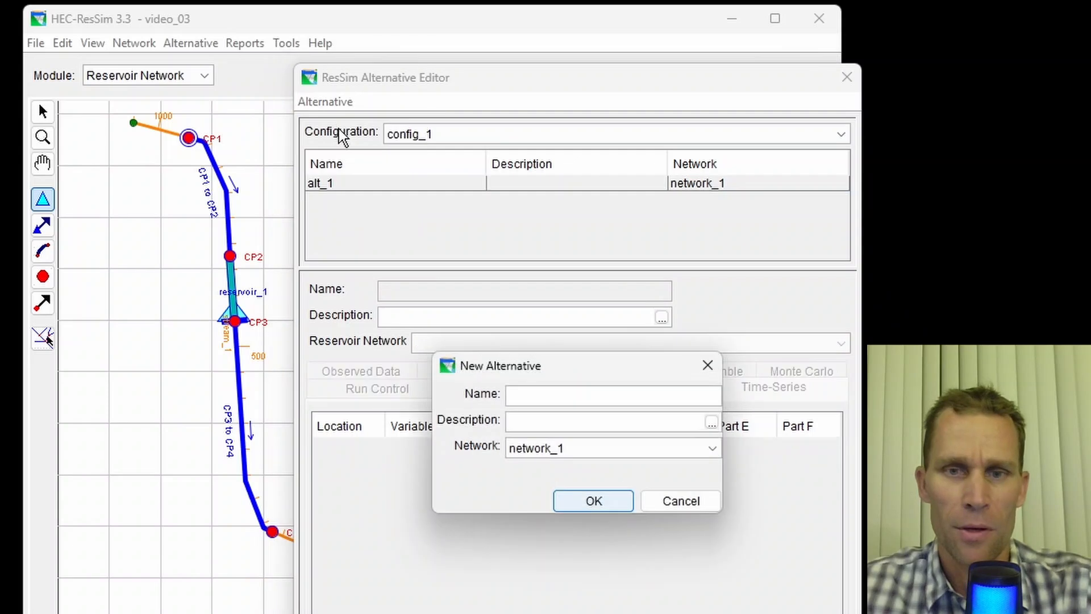
text(alt_2)
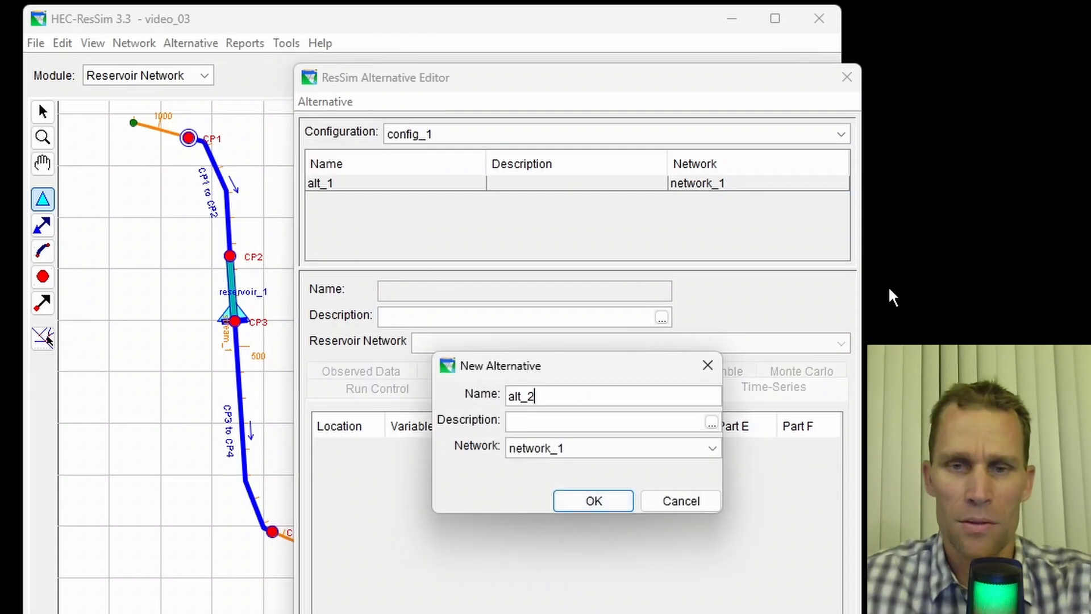
click(579, 503)
- Set alt_2's run time step to 1 Hour and assign operation_set_1 to reservoir_1
click(446, 425)
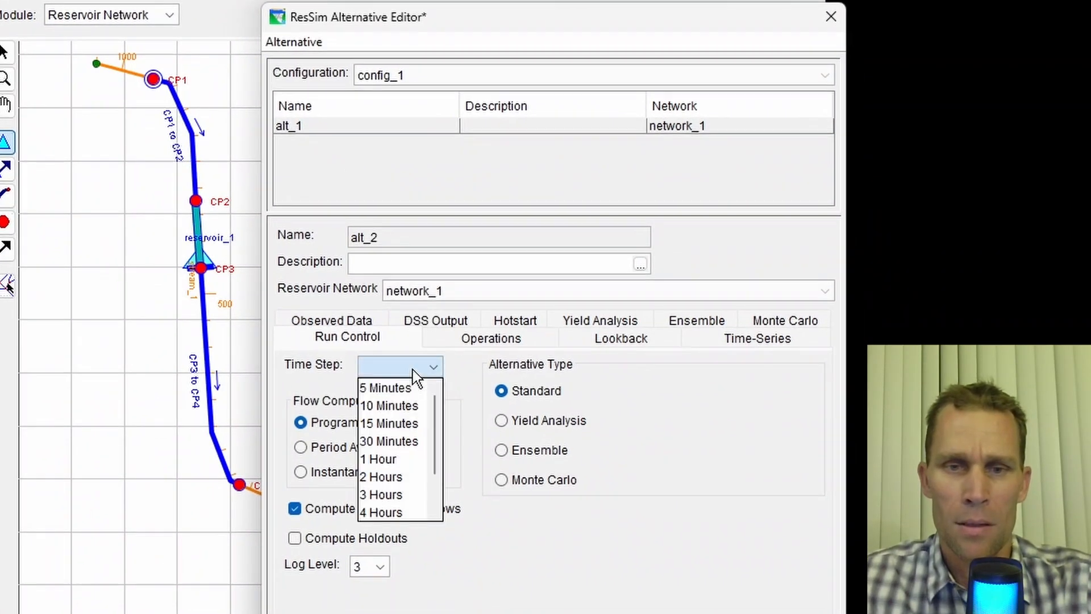
click(414, 453)
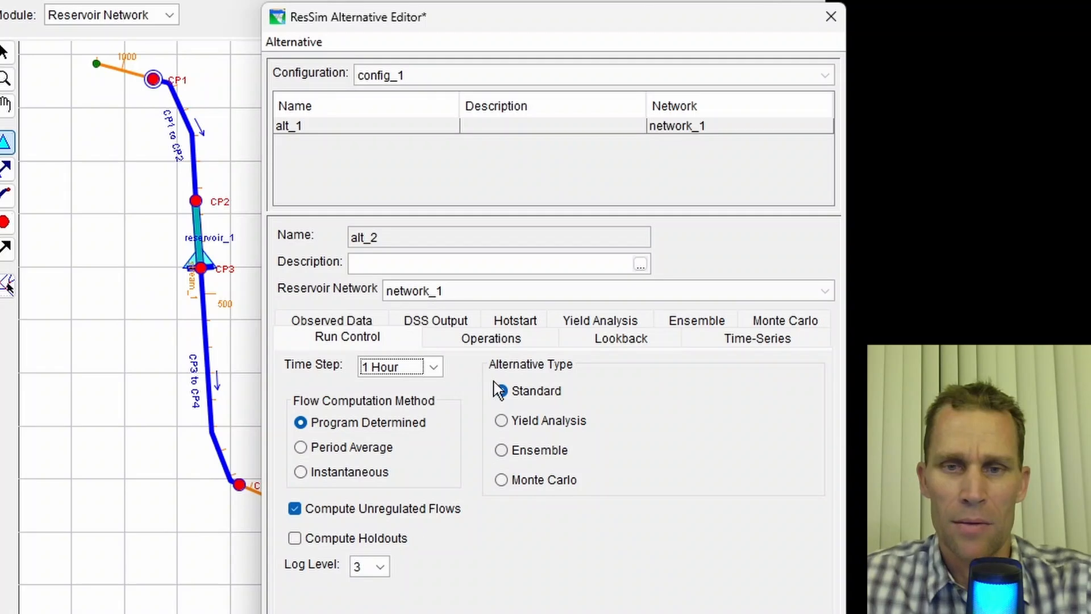
click(494, 343)
click(595, 479)
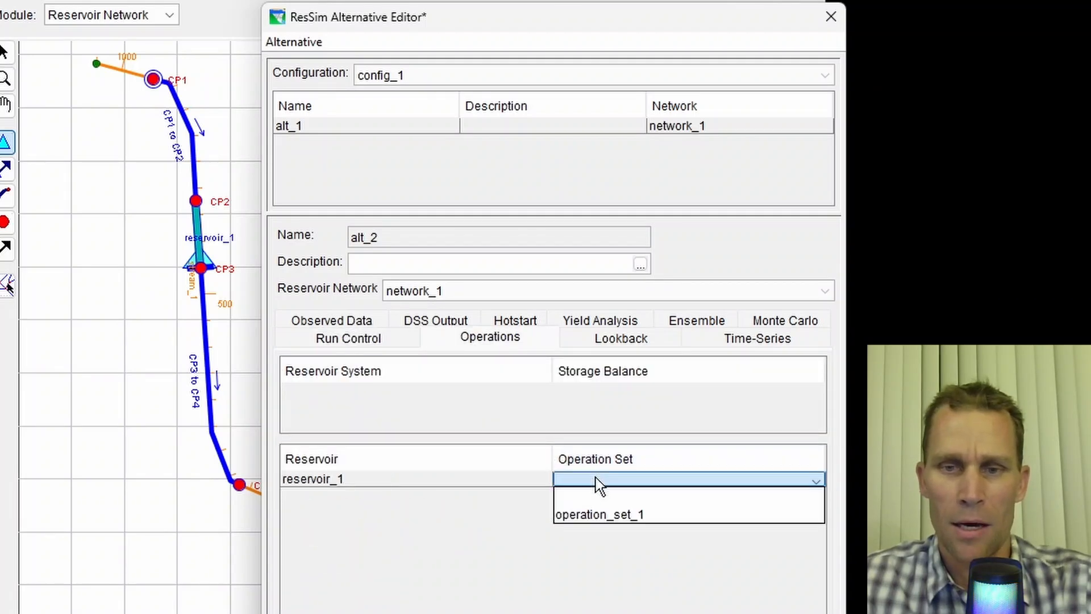
click(606, 514)
- Set the lookback default values to 1440 for pool elevation and 800 for controlled release
click(620, 337)
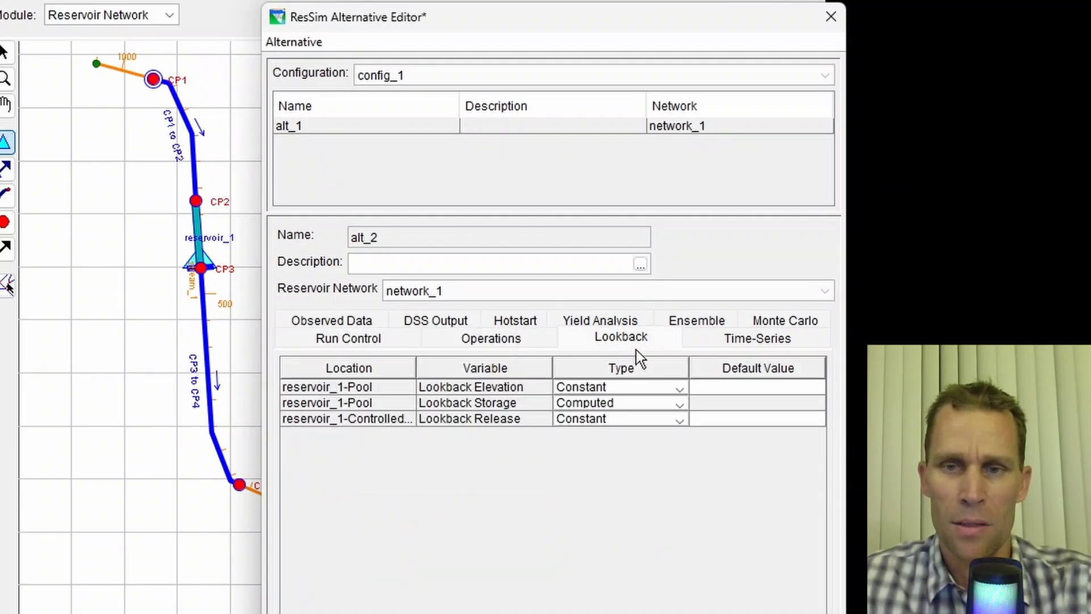
drag(706, 391, 708, 397)
click(708, 397)
double_click(709, 386)
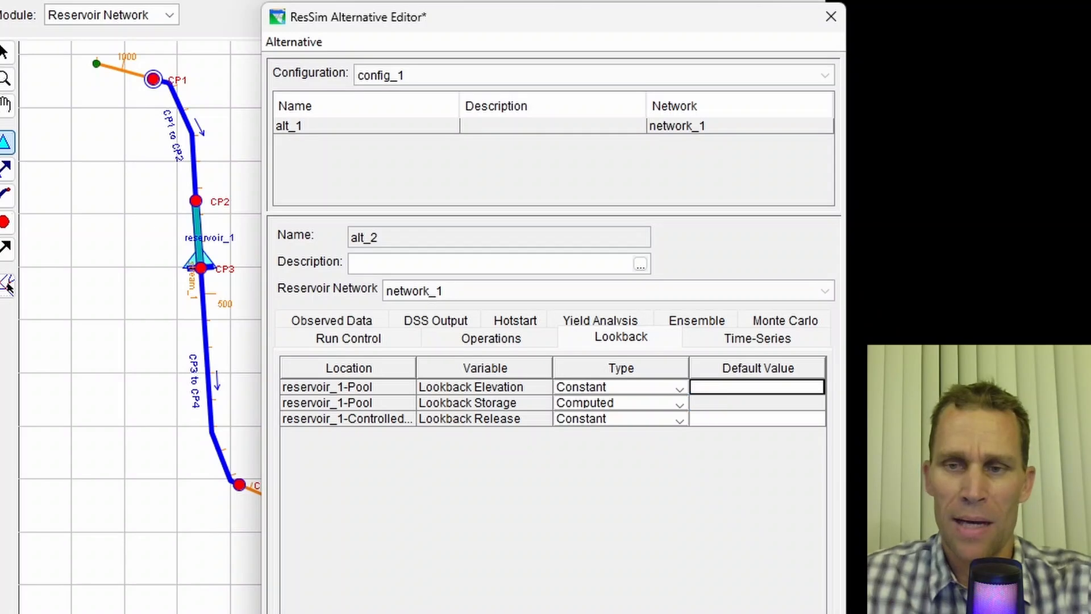
text(1440)
key(Tab)
key(Right)
key(Right)
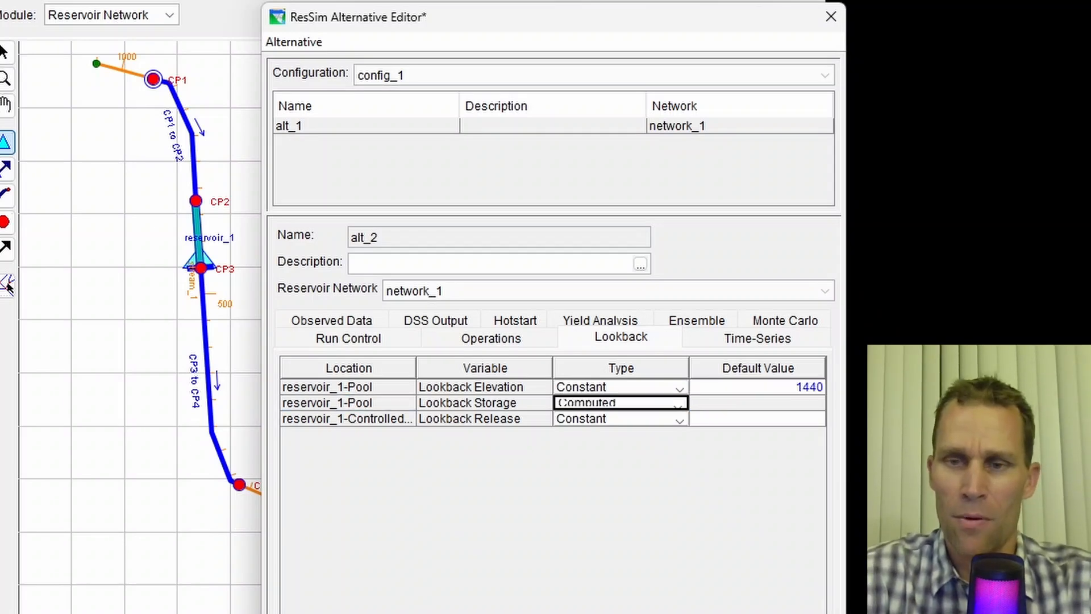
key(Right)
key(Down)
text(800)
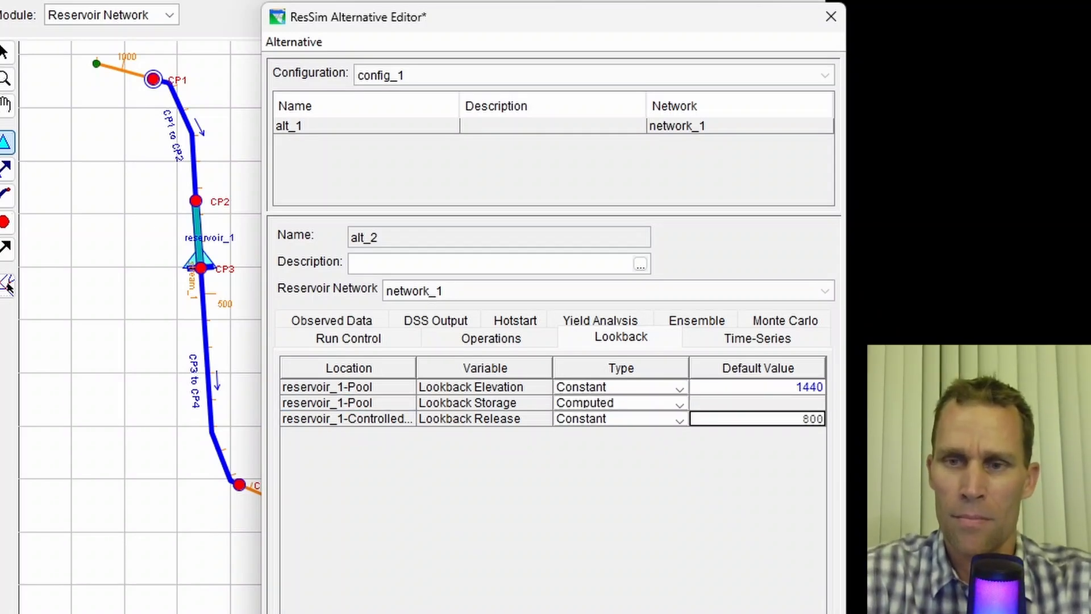
- Assign the 600-1000CFS DSS record from timeseries_data.dss as the inflow at CP1 time series
click(768, 339)
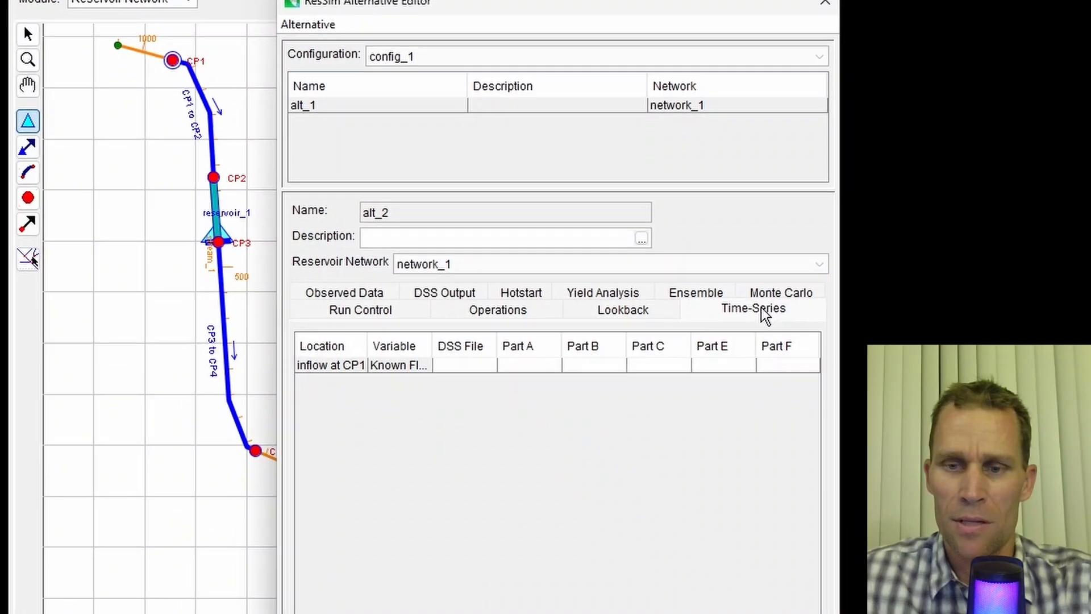
click(591, 398)
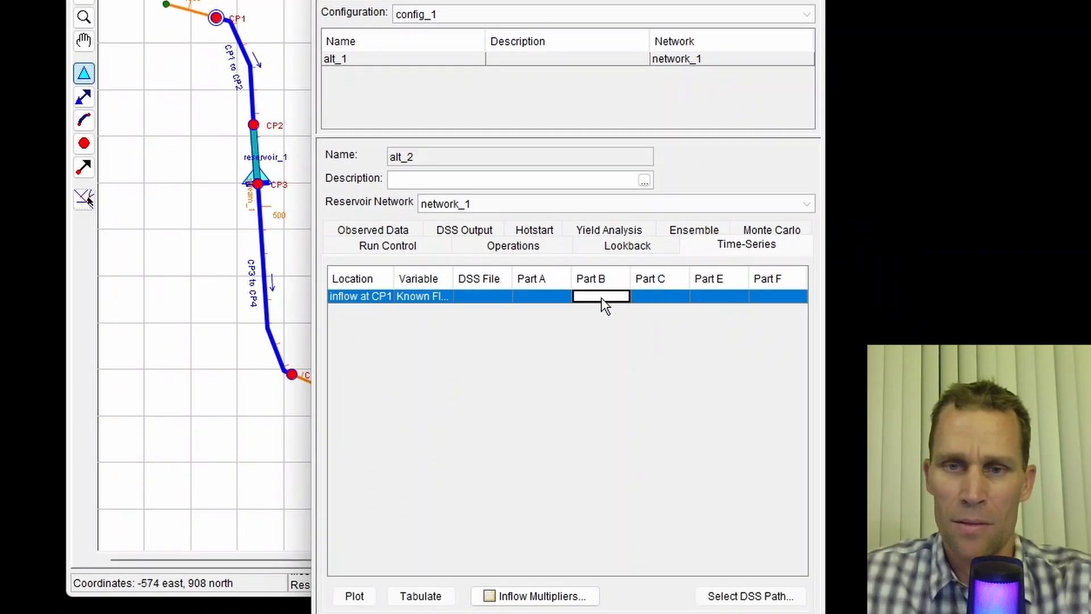
click(772, 594)
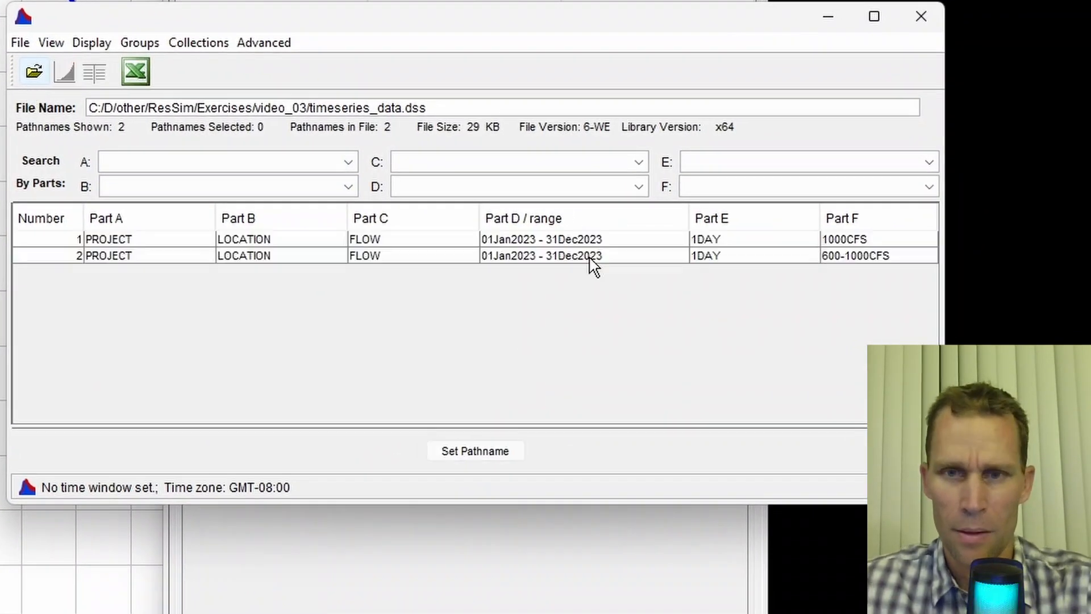
click(673, 251)
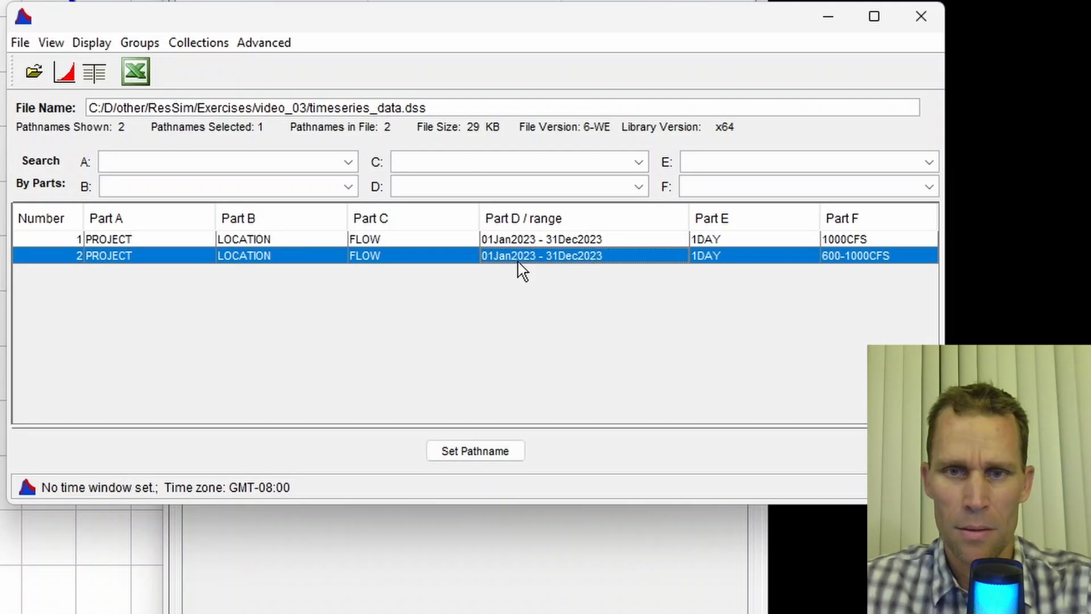
click(467, 451)
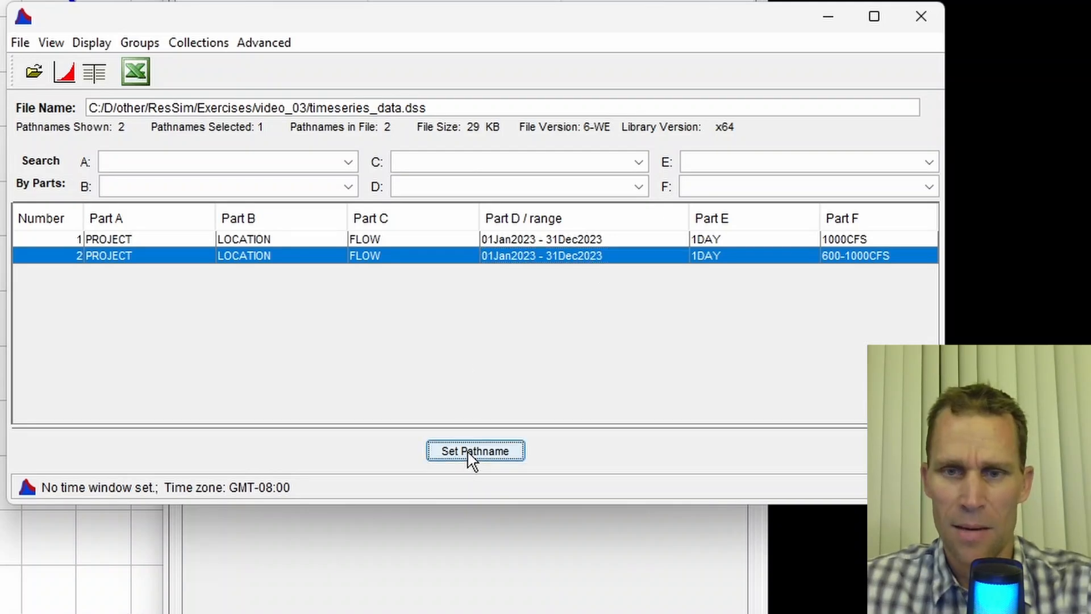
click(916, 20)
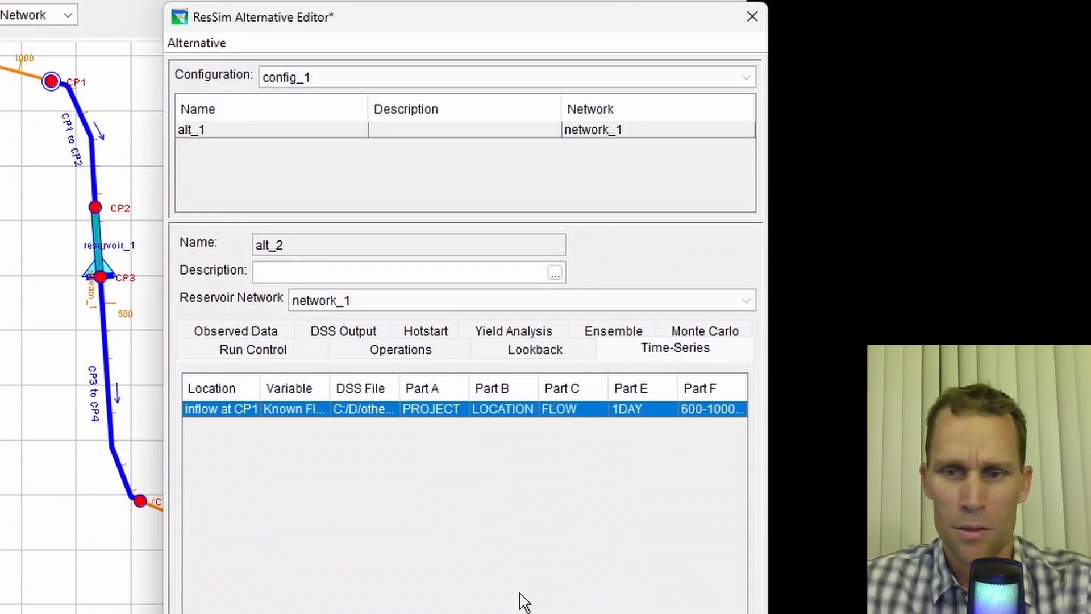
- Save alt_2 and close the alternative editor
click(198, 44)
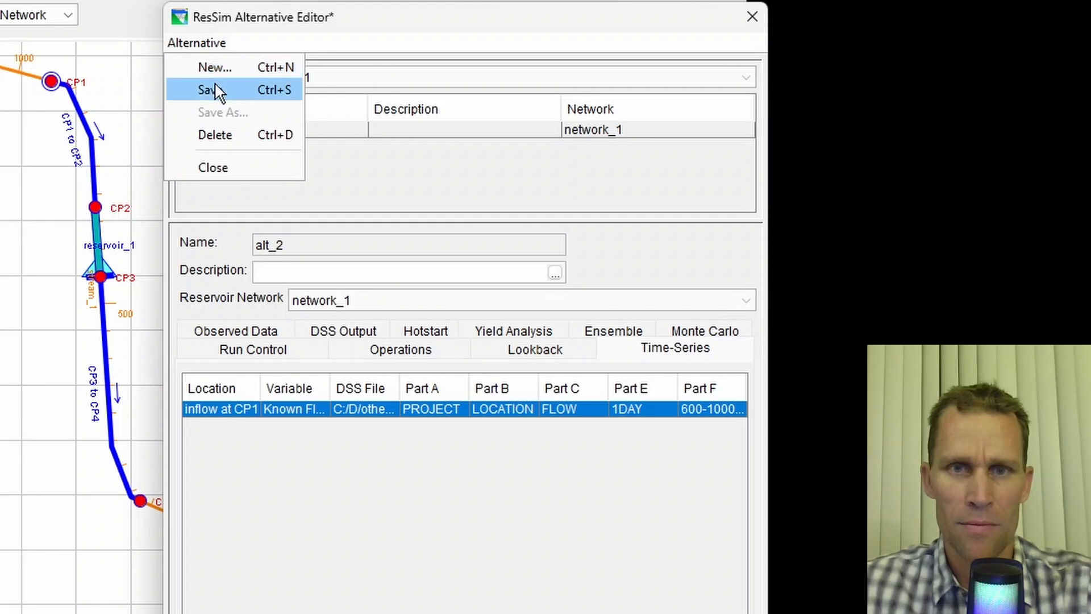
click(214, 88)
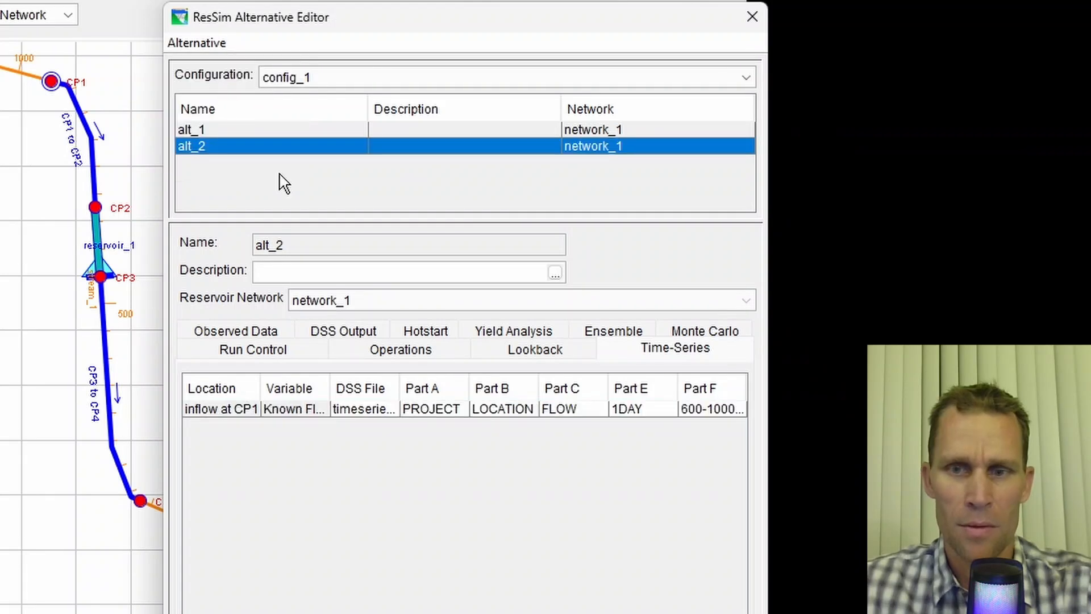
click(751, 18)
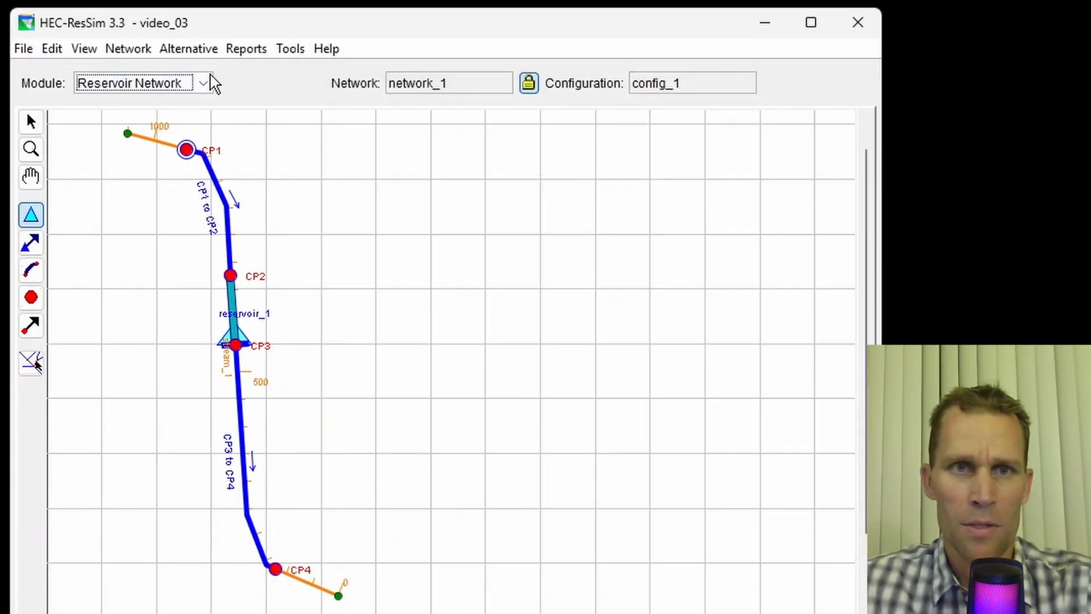
- Switch to the Simulation module and add alt_2 to simulation_2's selected alternatives
click(210, 82)
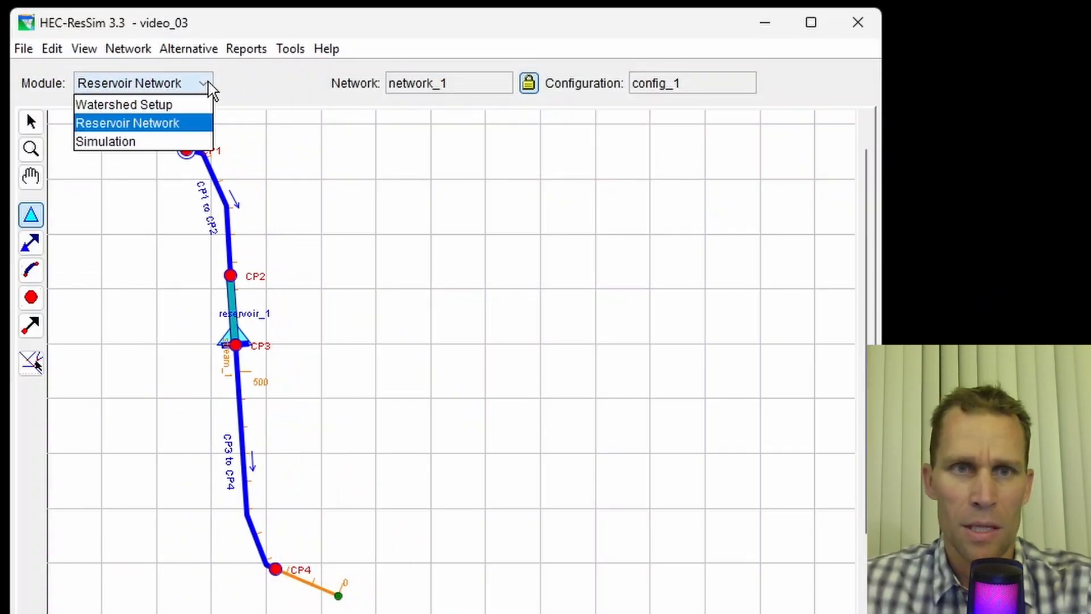
click(178, 139)
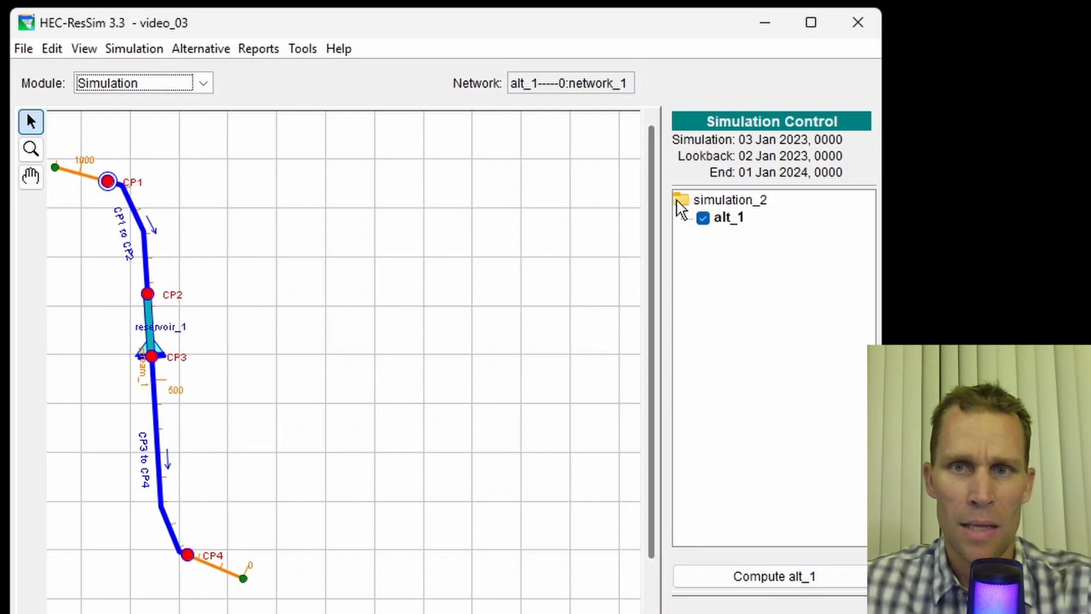
right_click(714, 206)
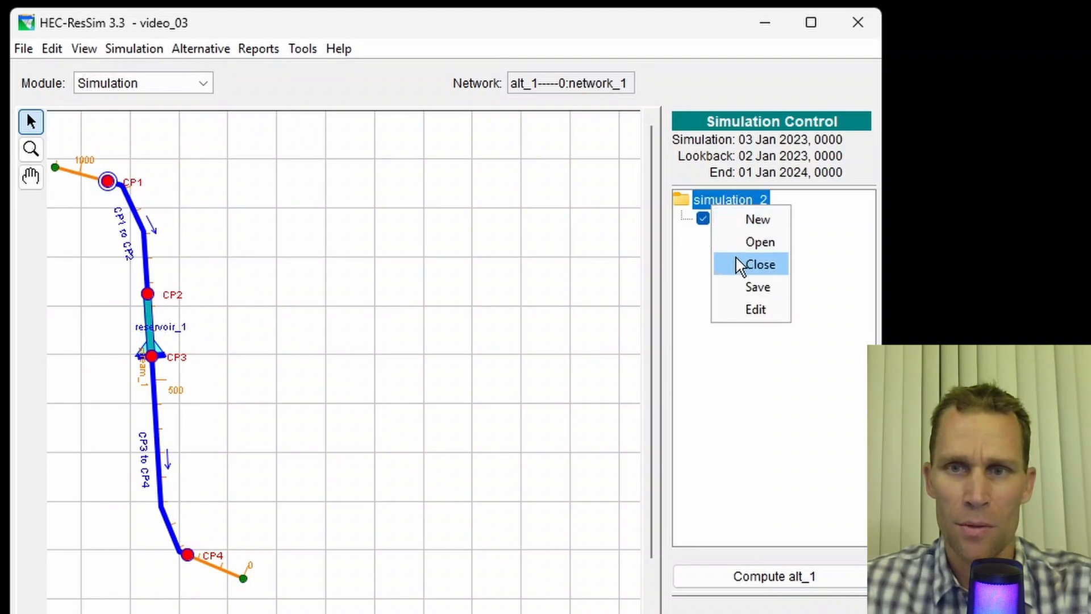
click(750, 311)
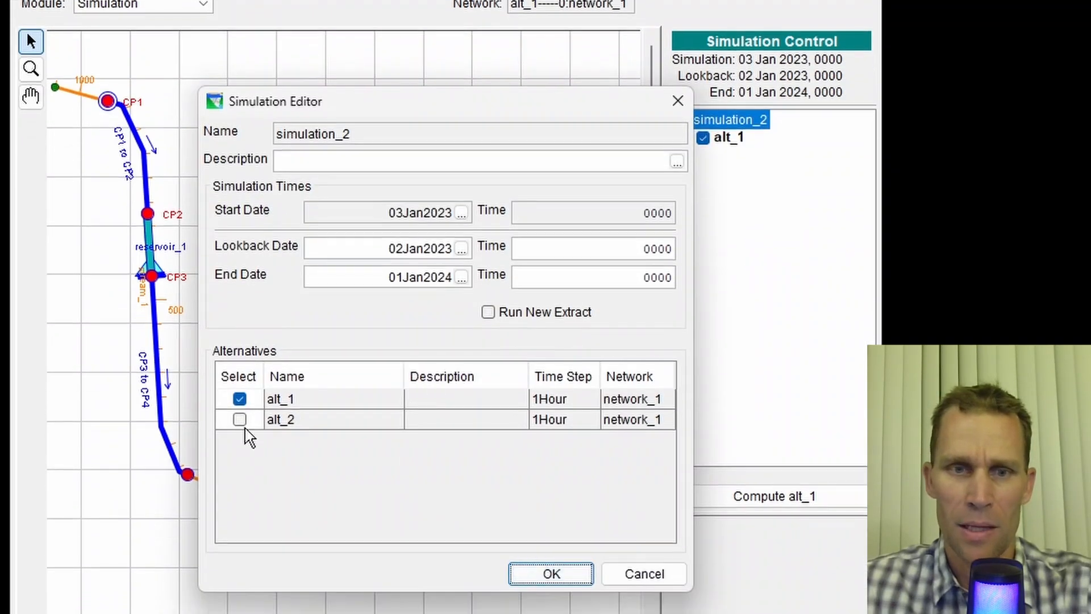
click(239, 420)
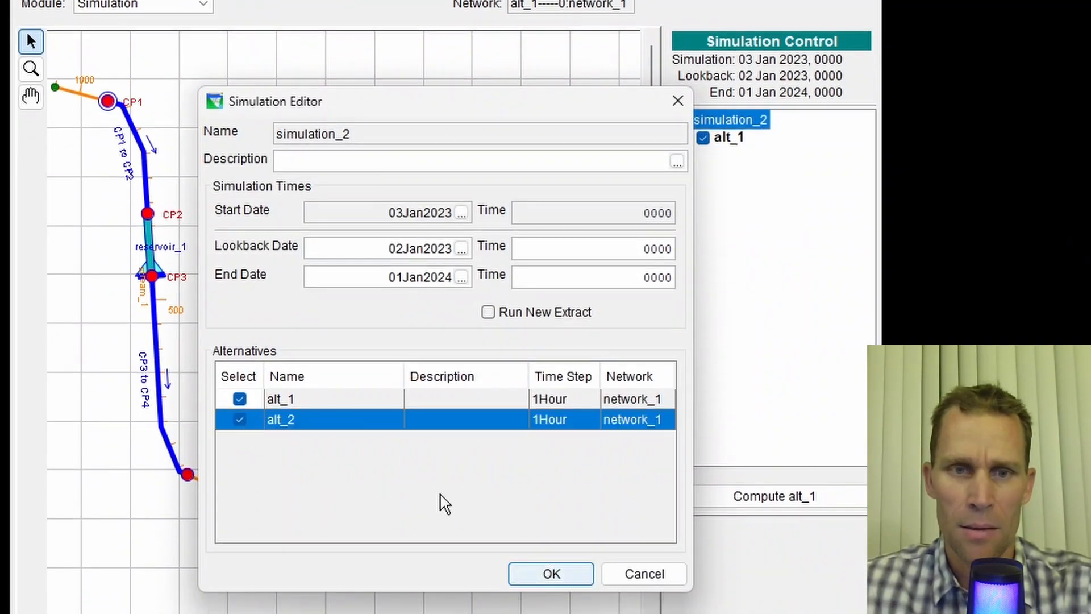
click(551, 574)
- Set alt_2 as the active alternative and compute it
right_click(726, 160)
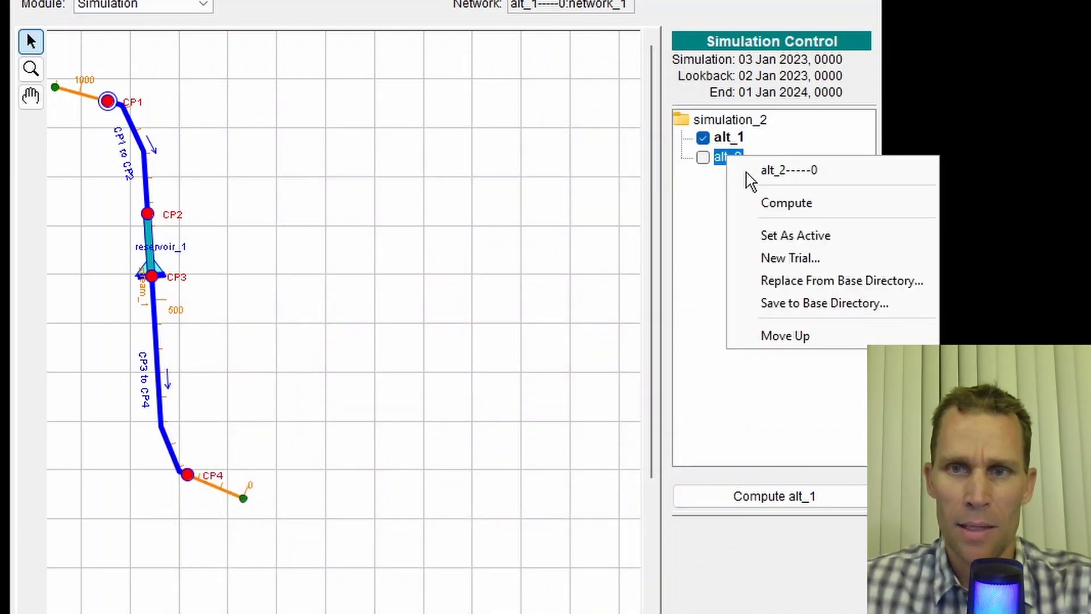
click(776, 236)
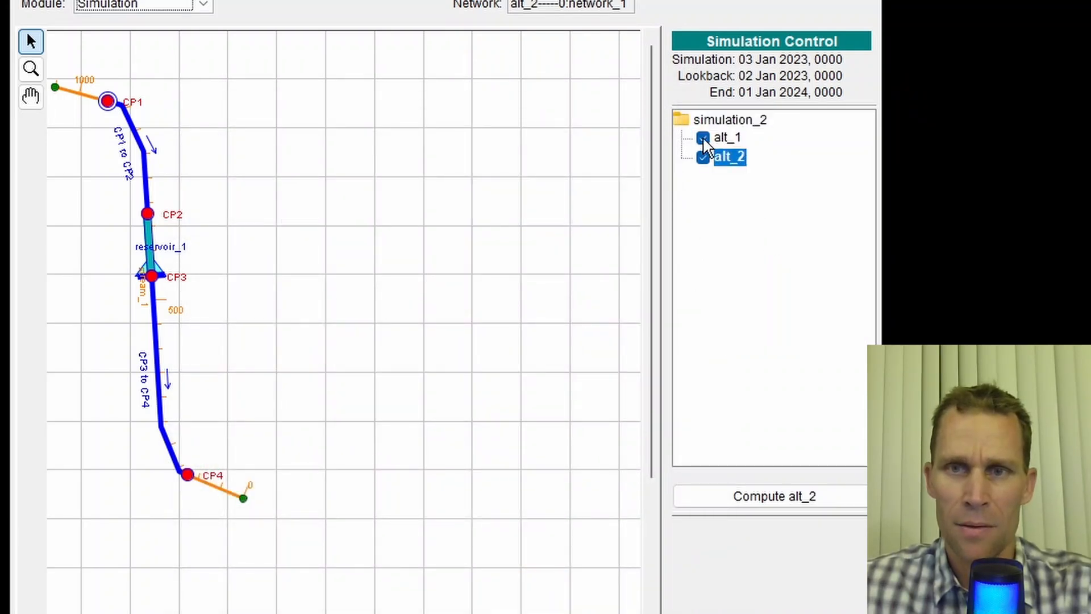
click(767, 503)
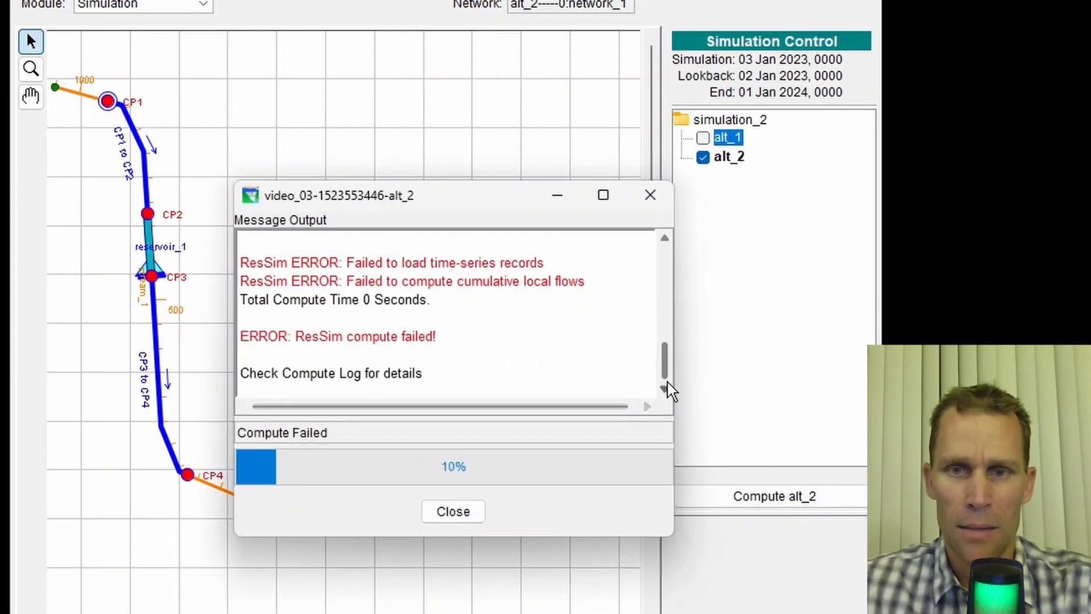
- Examine the compute message output for the error's missing date and DSS path, then close it
drag(672, 382, 769, 402)
scroll(690, 366, up, 1)
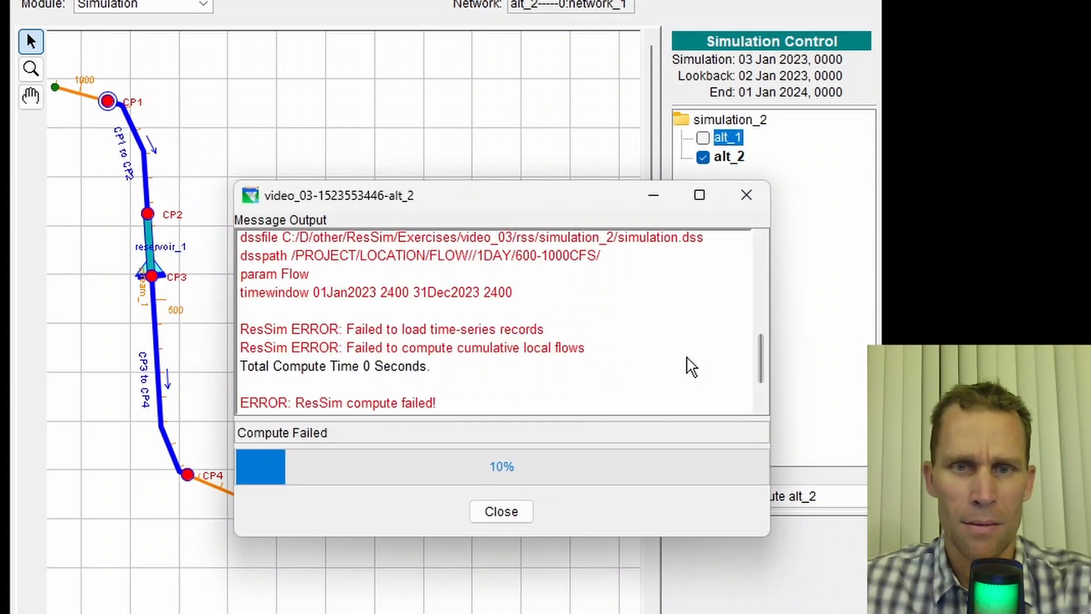
scroll(690, 366, up, 1)
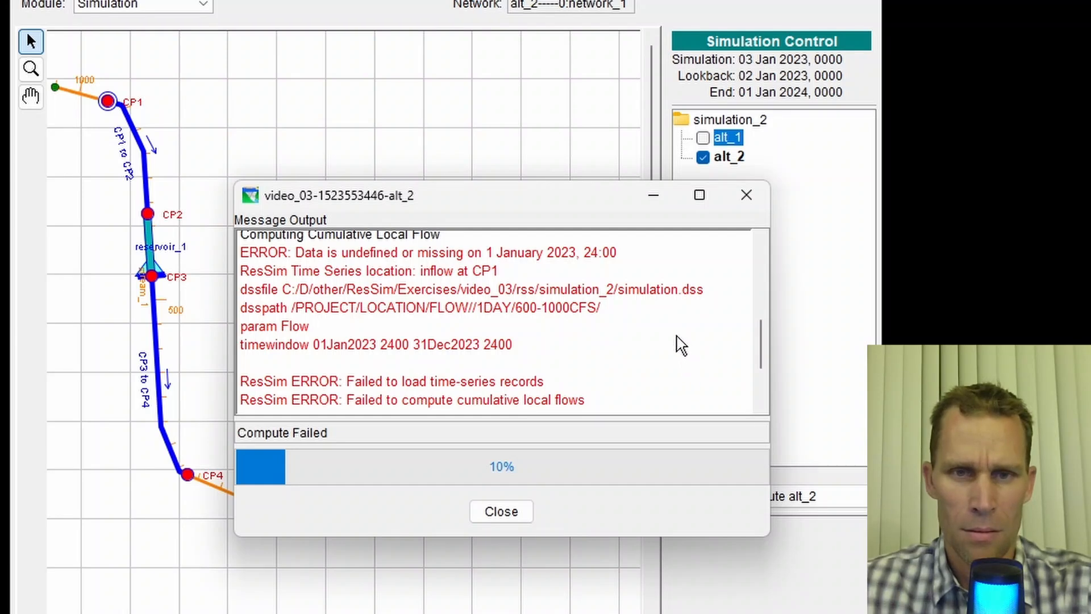
scroll(682, 345, up, 1)
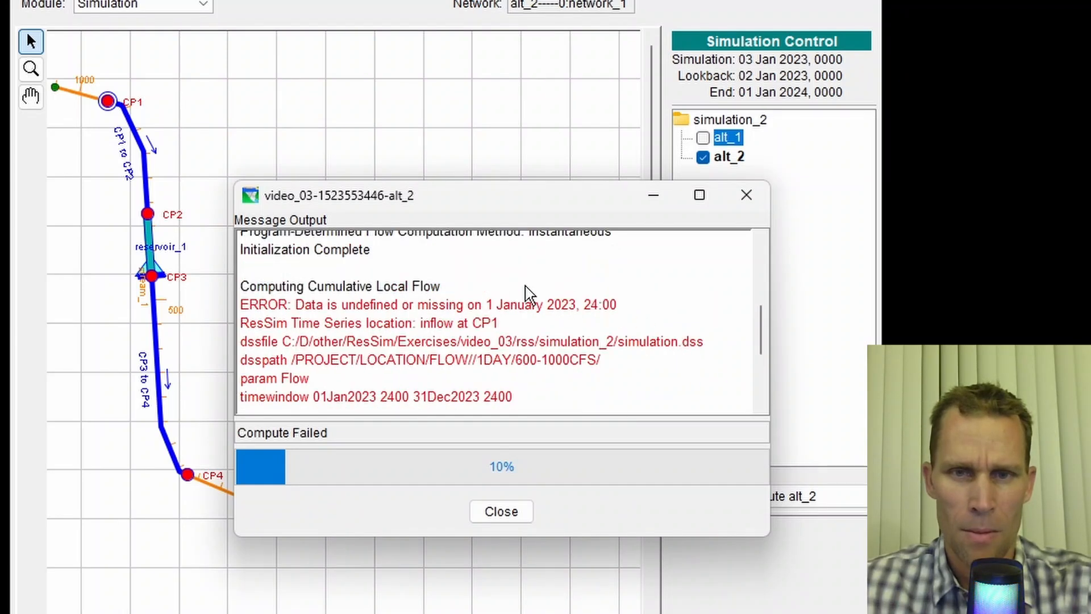
drag(415, 310, 618, 314)
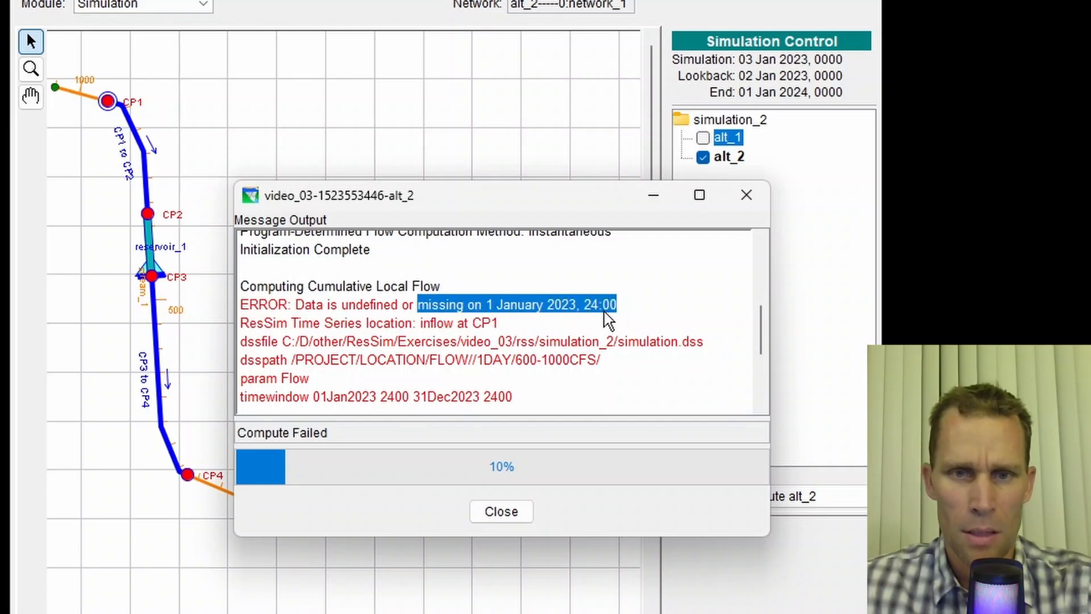
drag(595, 365, 438, 364)
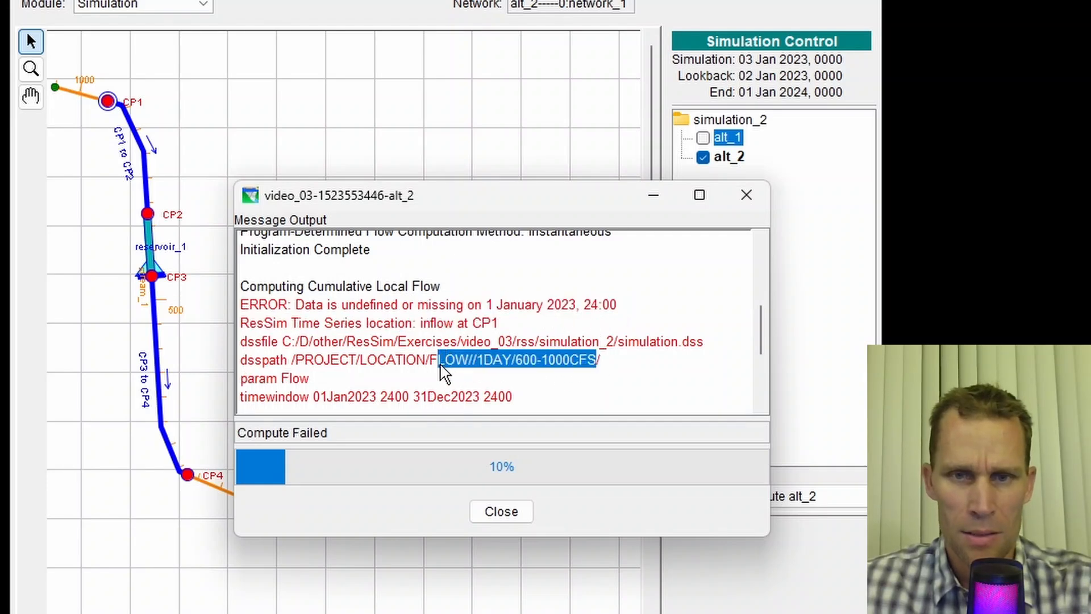
drag(695, 343, 371, 344)
click(730, 208)
- Open HEC-DSSVue on the simulation's simulation.dss file and select its file path
click(302, 0)
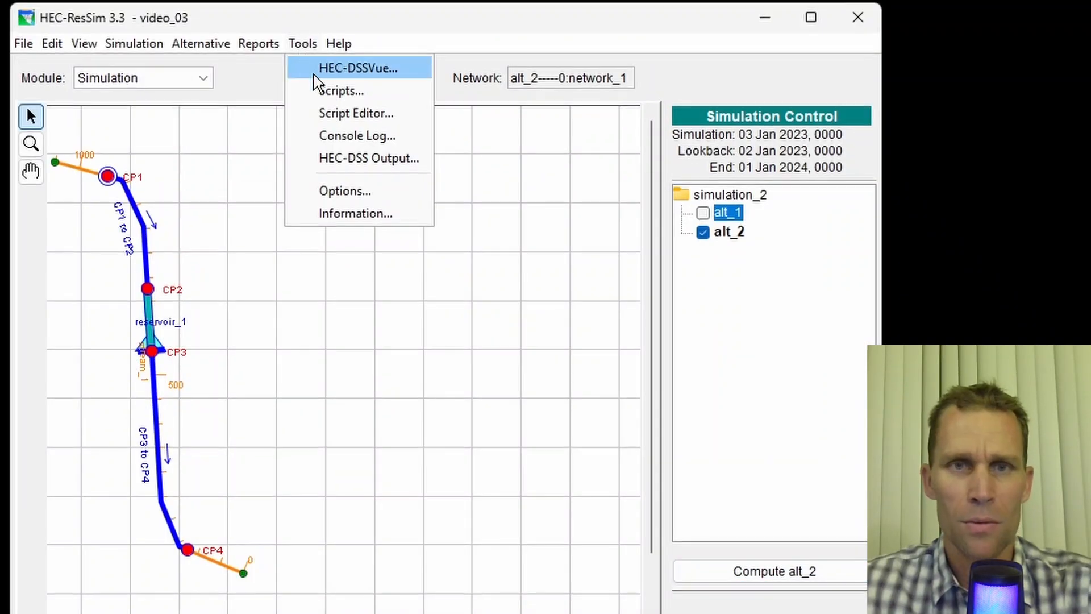
click(318, 0)
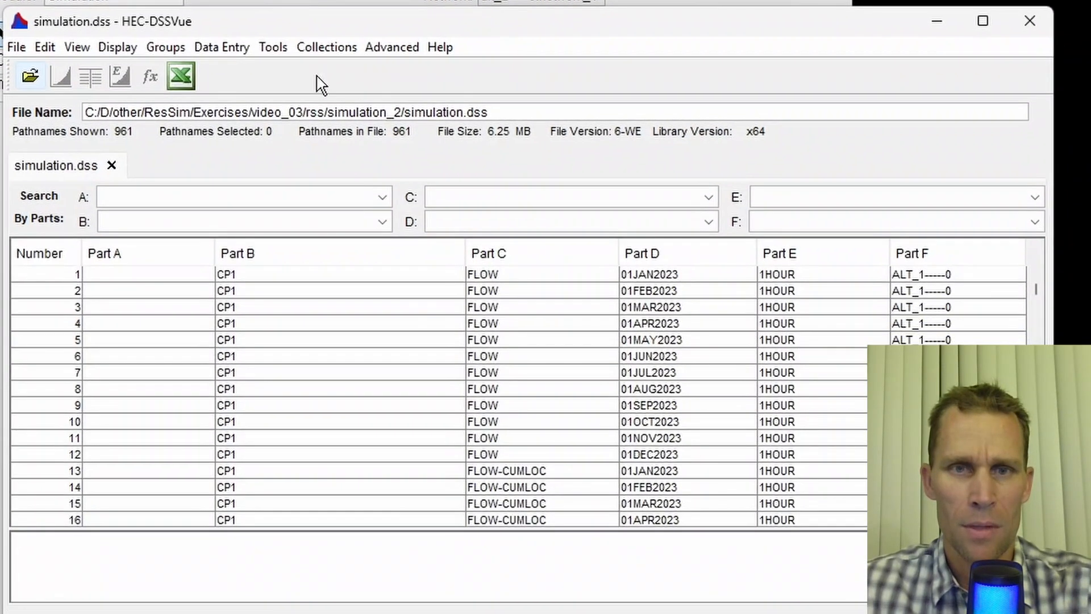
drag(511, 113, 23, 116)
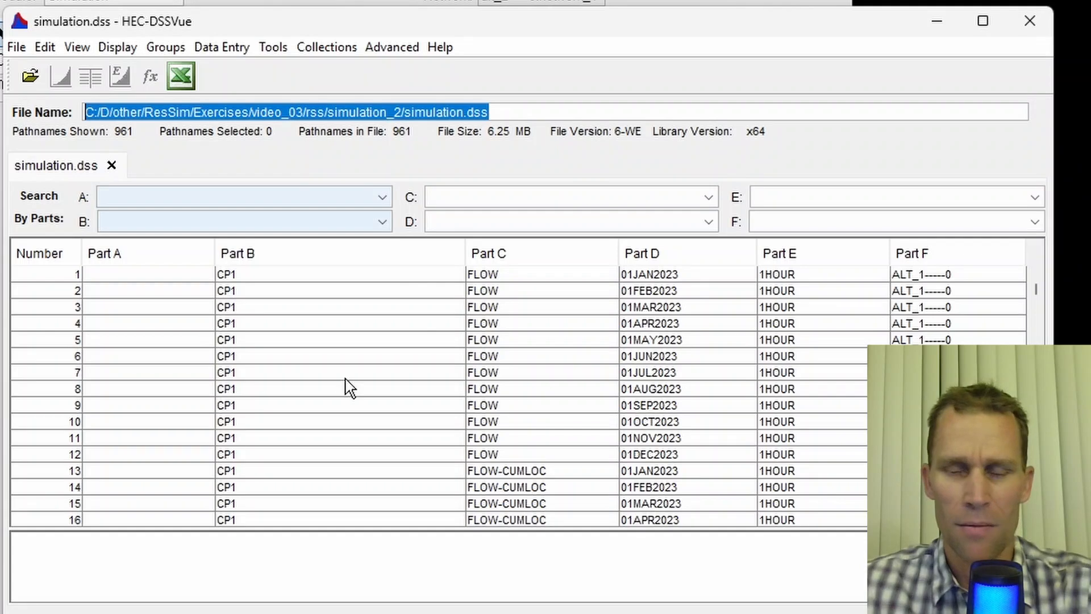
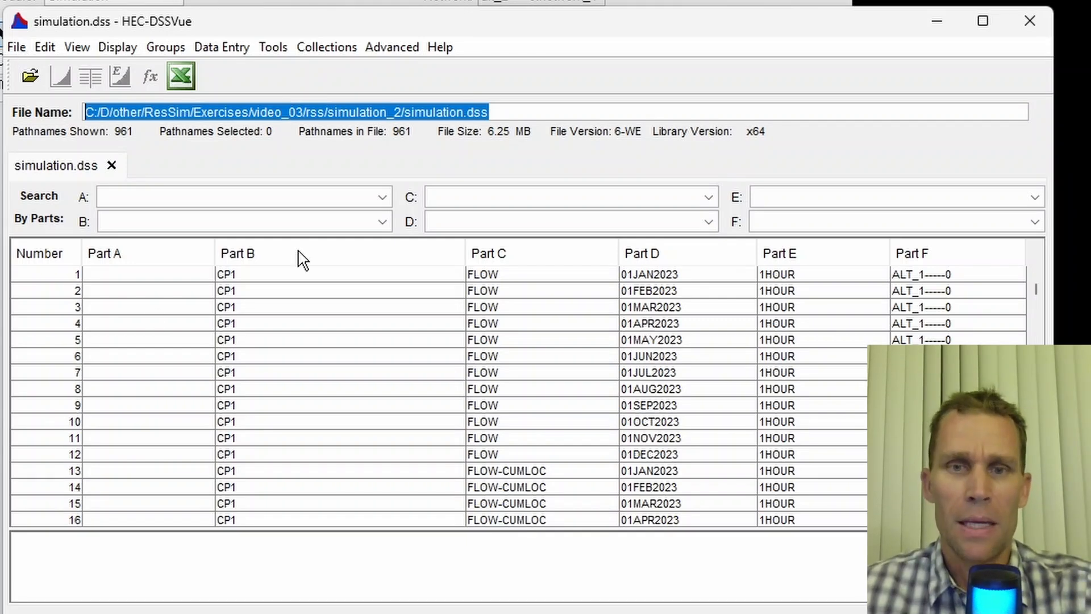
- Open timeseries_data.dss from the video_03 folder and select the 600-1000CFS flow record
click(30, 77)
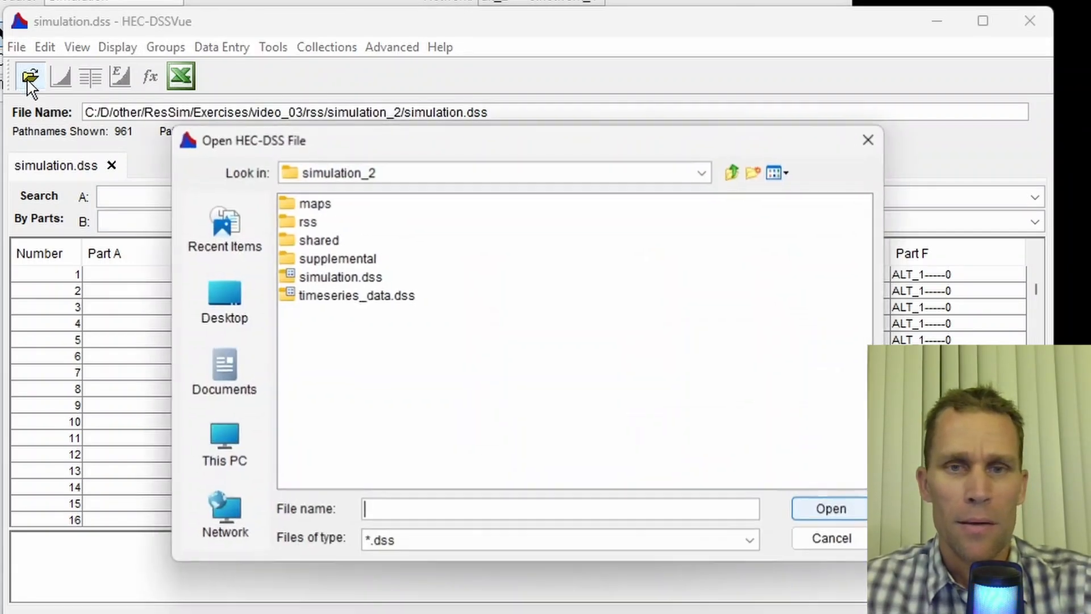
click(733, 175)
click(732, 174)
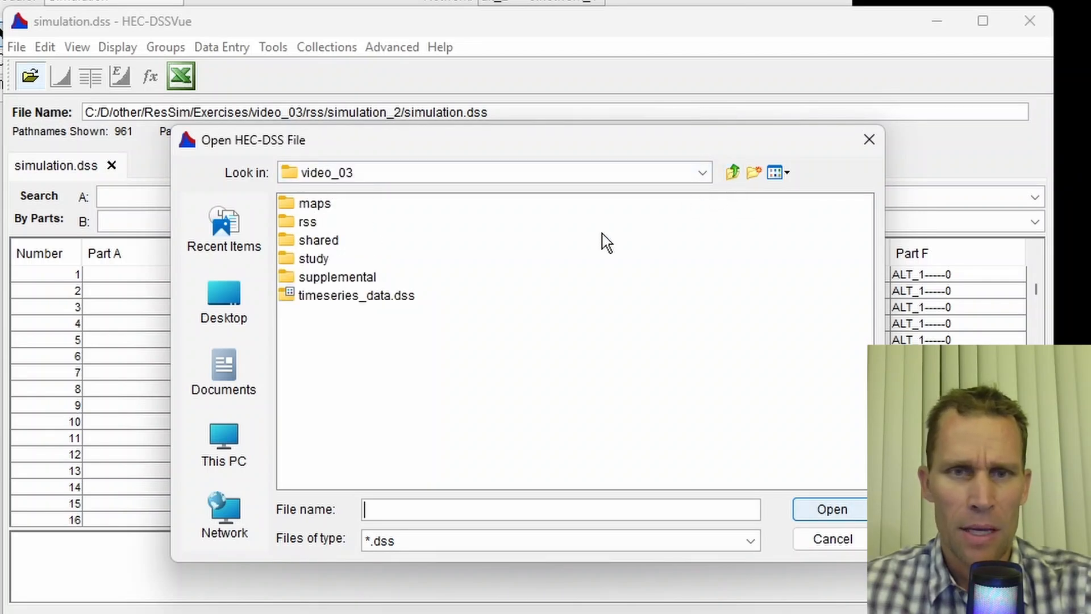
click(360, 297)
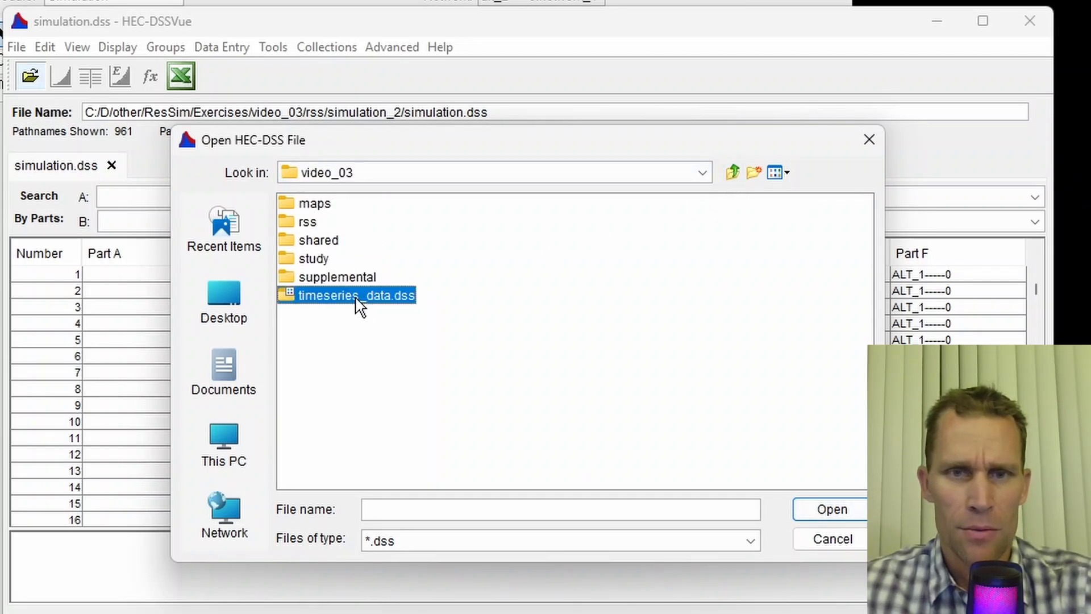
click(845, 513)
click(631, 291)
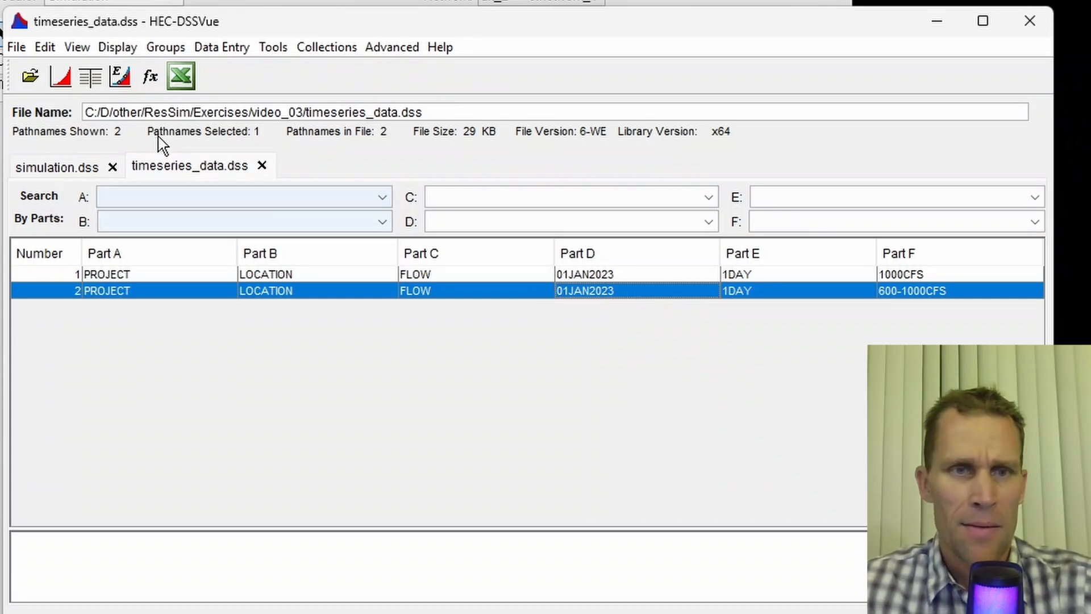
- Copy the 600-1000CFS record into simulation.dss inside the rss/simulation_2 folder
click(46, 48)
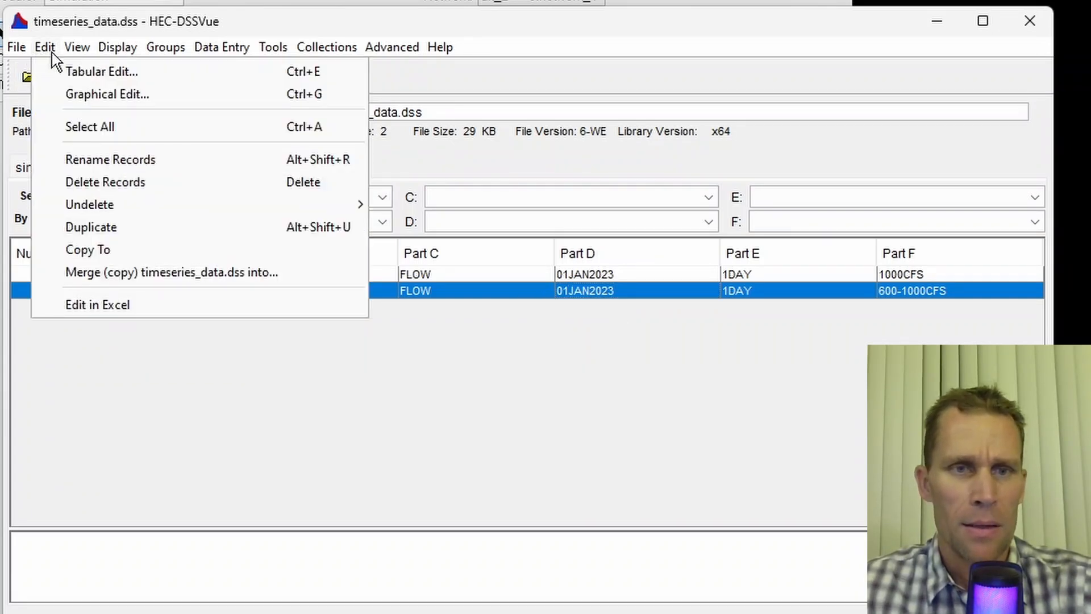
click(111, 250)
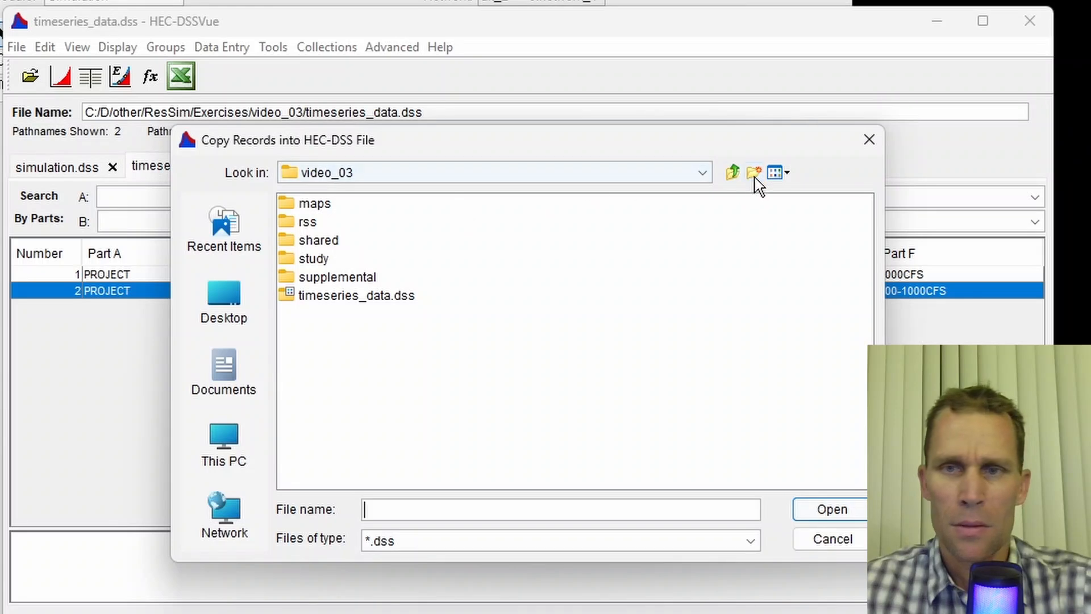
click(733, 171)
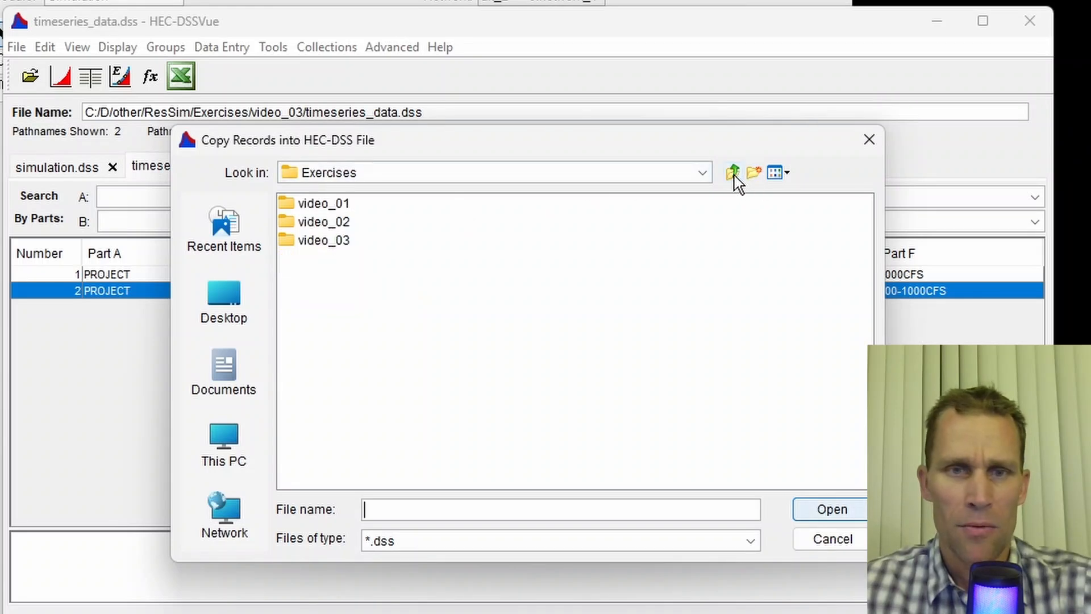
double_click(348, 244)
double_click(310, 221)
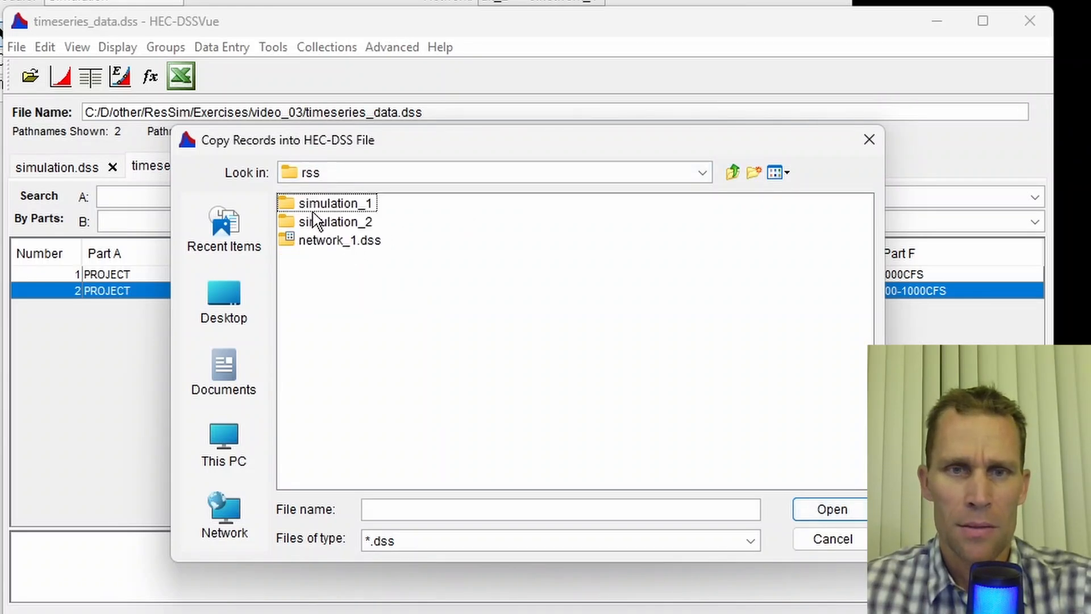
double_click(314, 221)
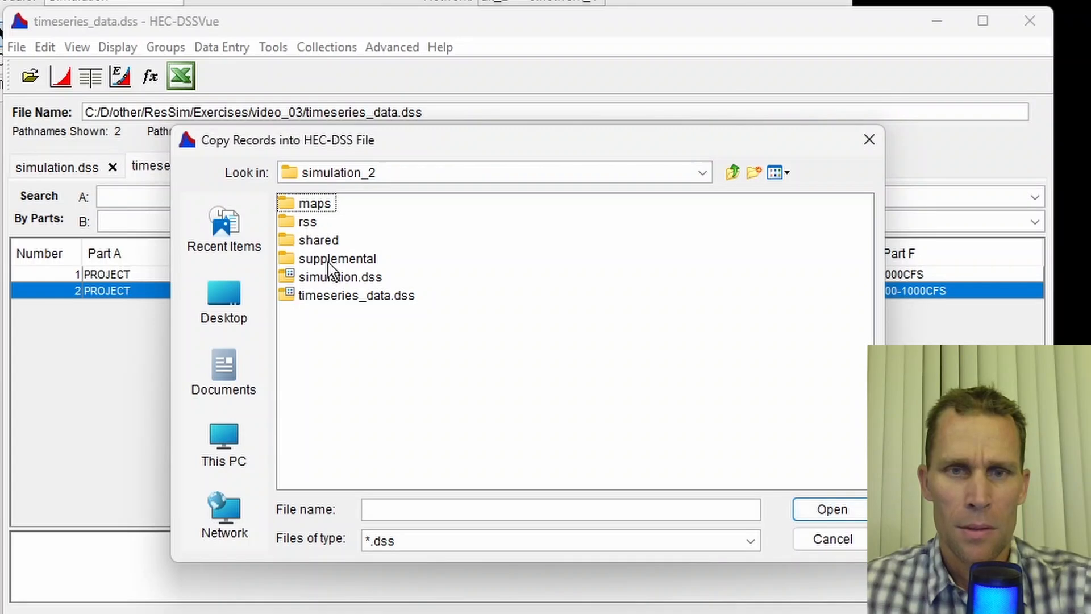
click(333, 277)
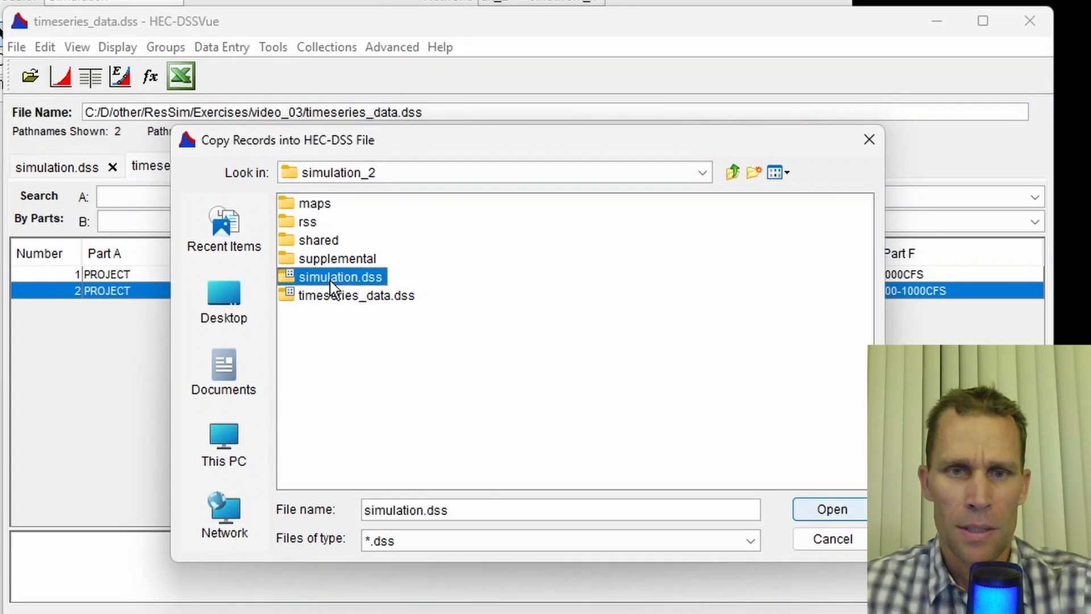
click(833, 510)
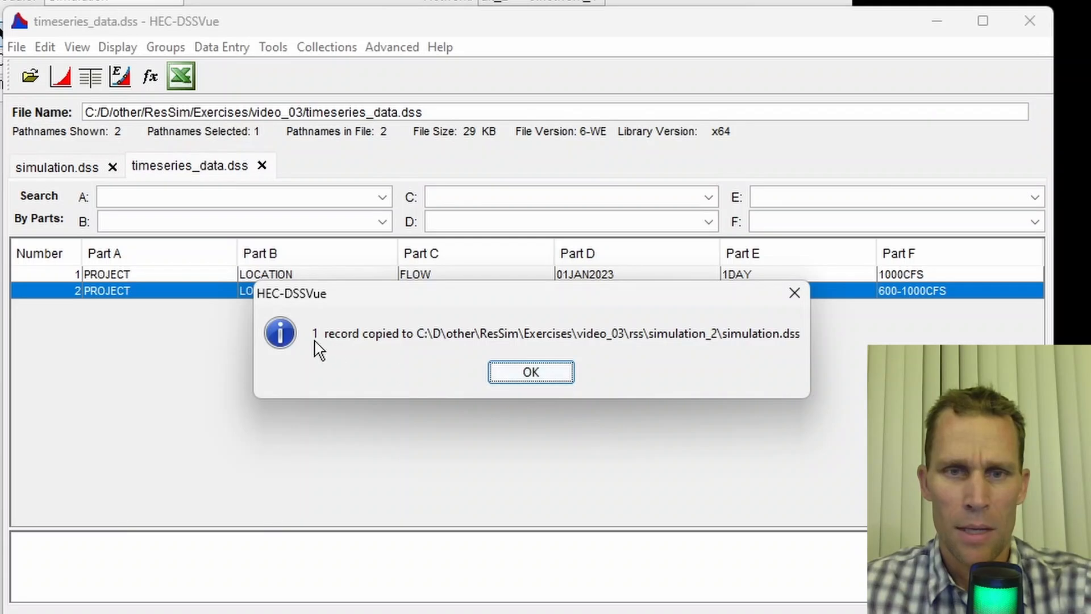
click(515, 377)
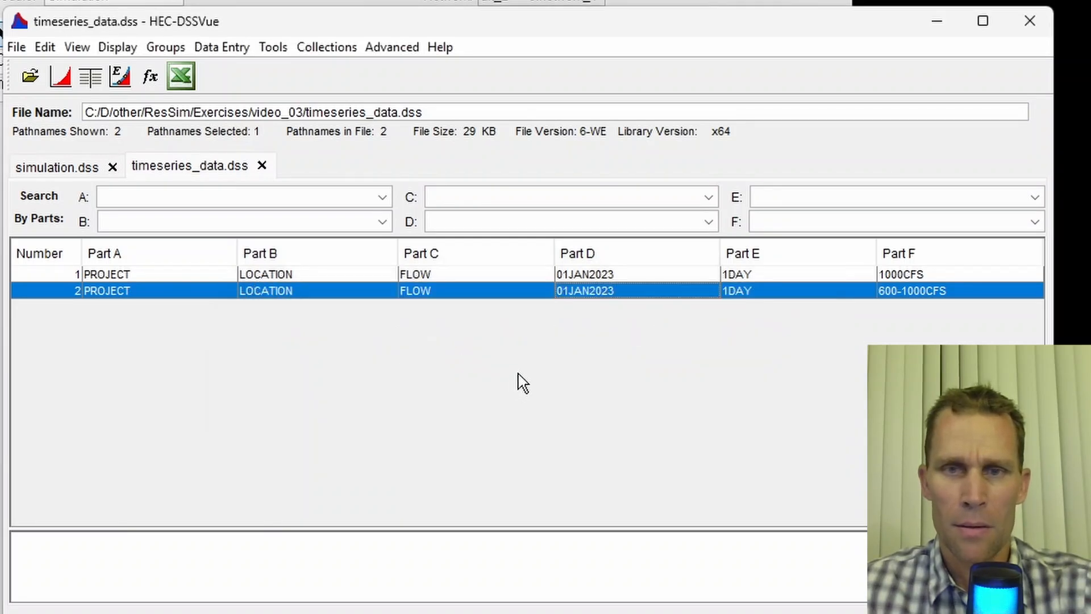
- Refresh the simulation.dss catalog, filter Part F to 600-1000CFS to check the copied record, then close HEC-DSSVue
click(59, 170)
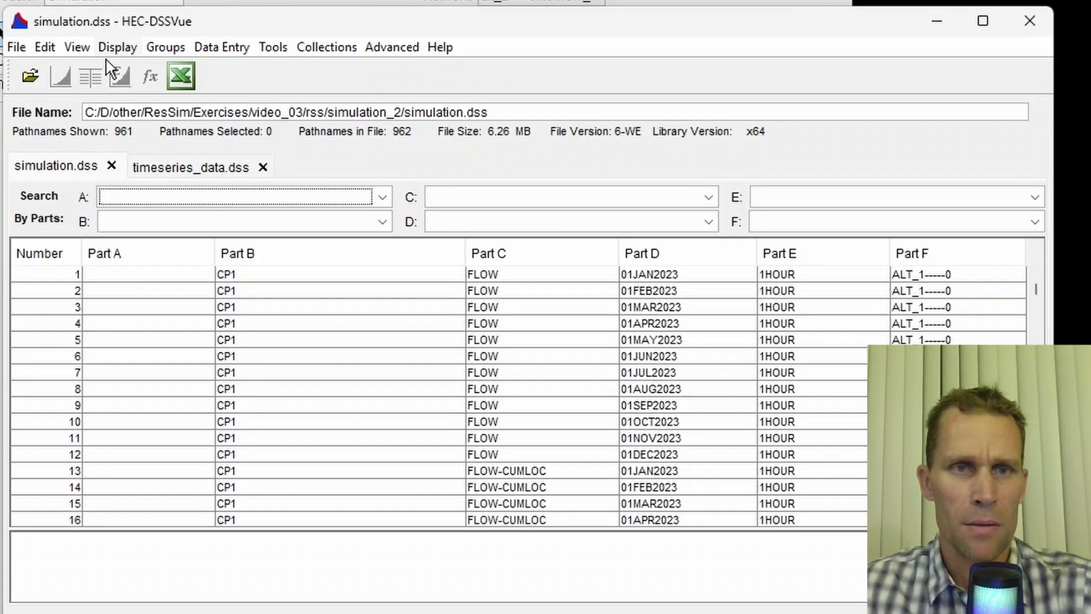
click(86, 53)
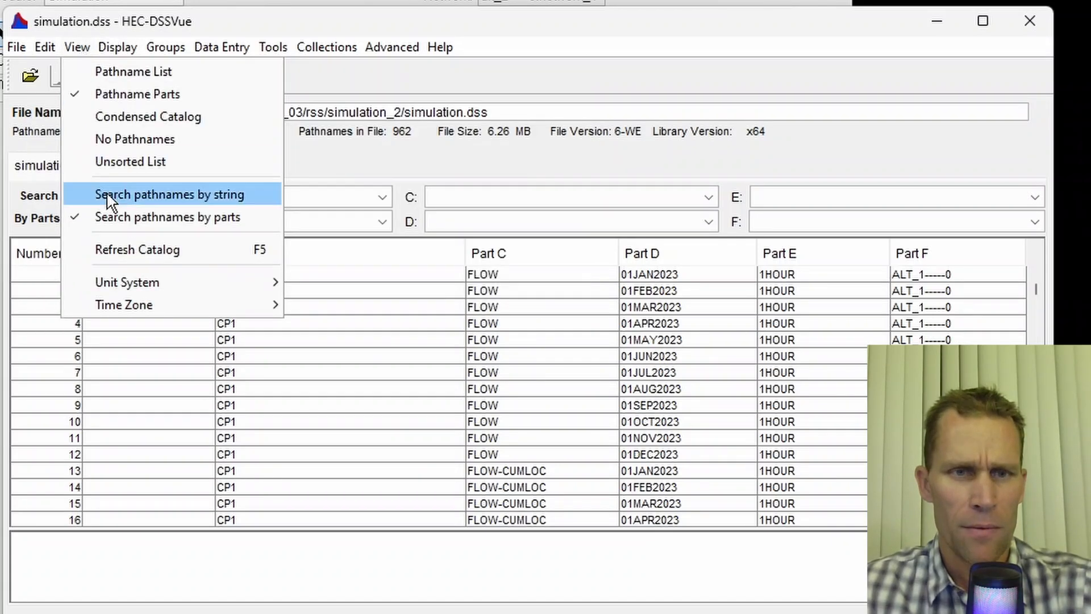
click(112, 249)
click(788, 223)
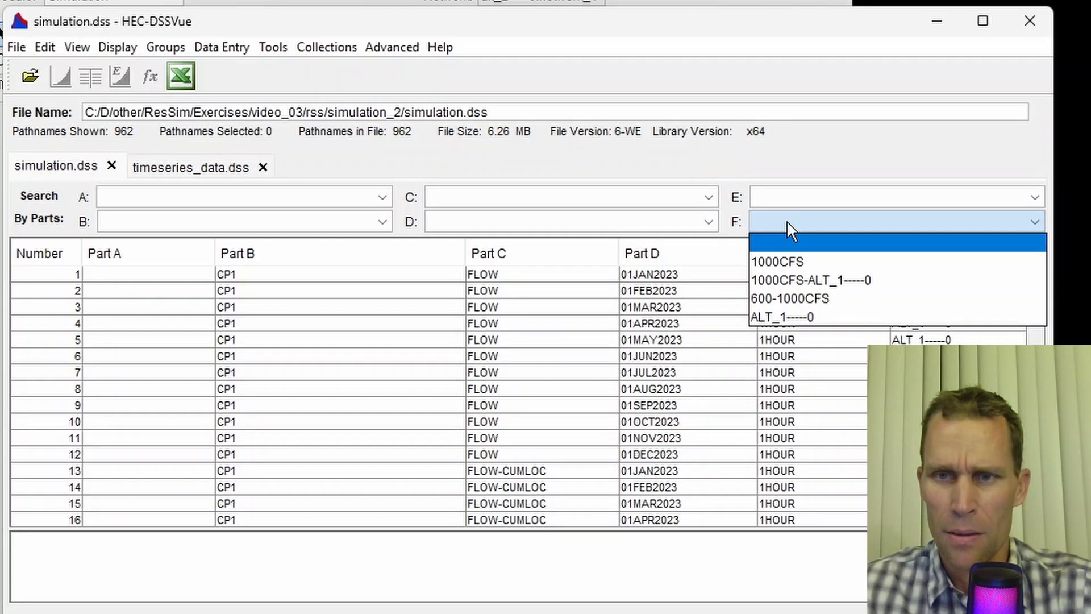
click(794, 301)
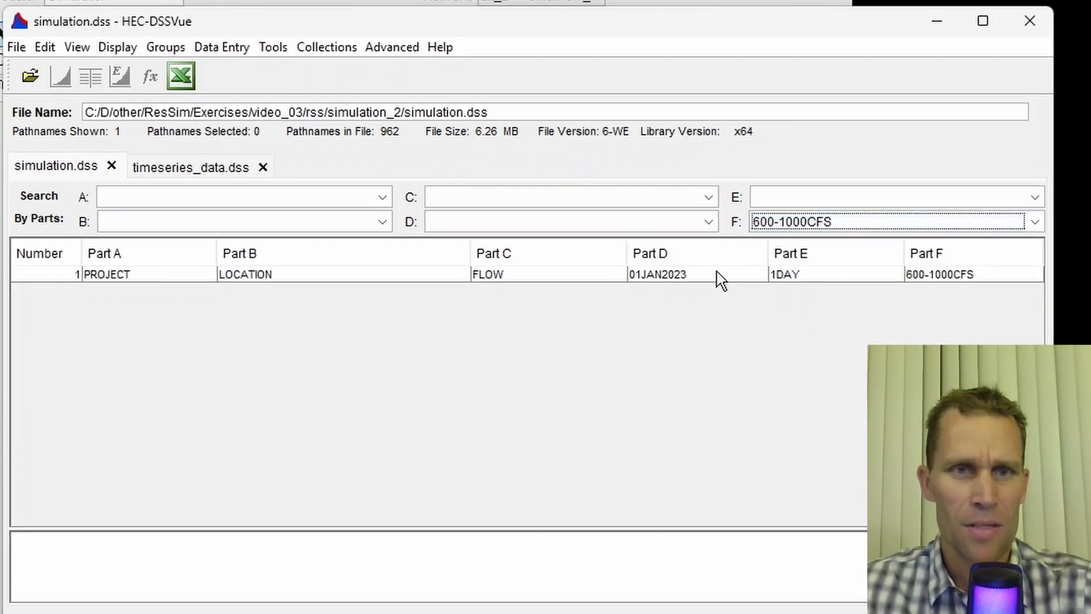
click(1030, 21)
- Open the Alternative Editor for alt_2 and select the inflow at CP1 time-series entry
click(201, 44)
click(211, 69)
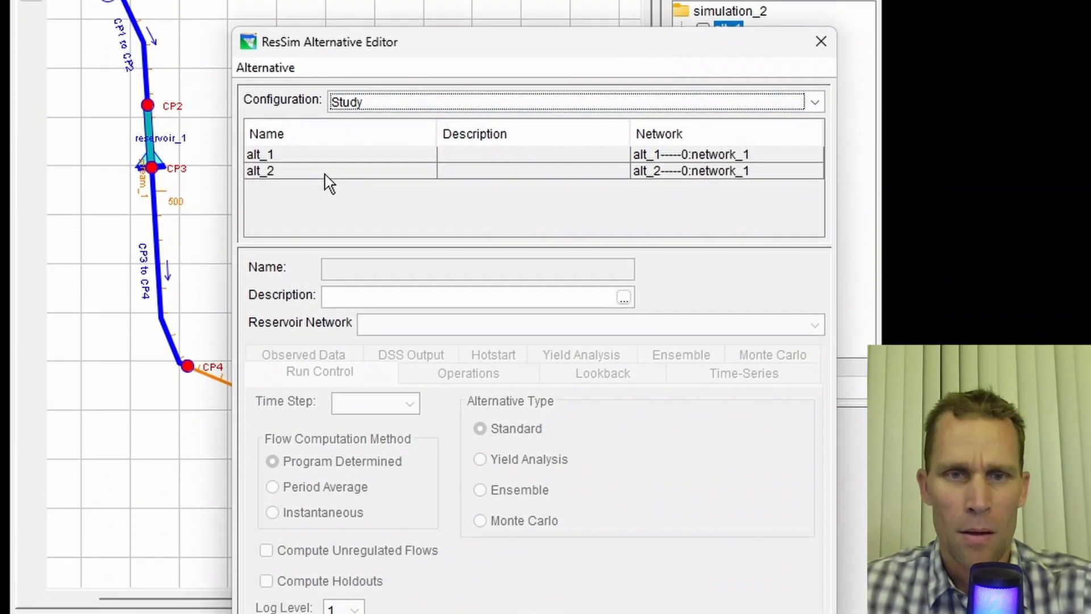
click(327, 354)
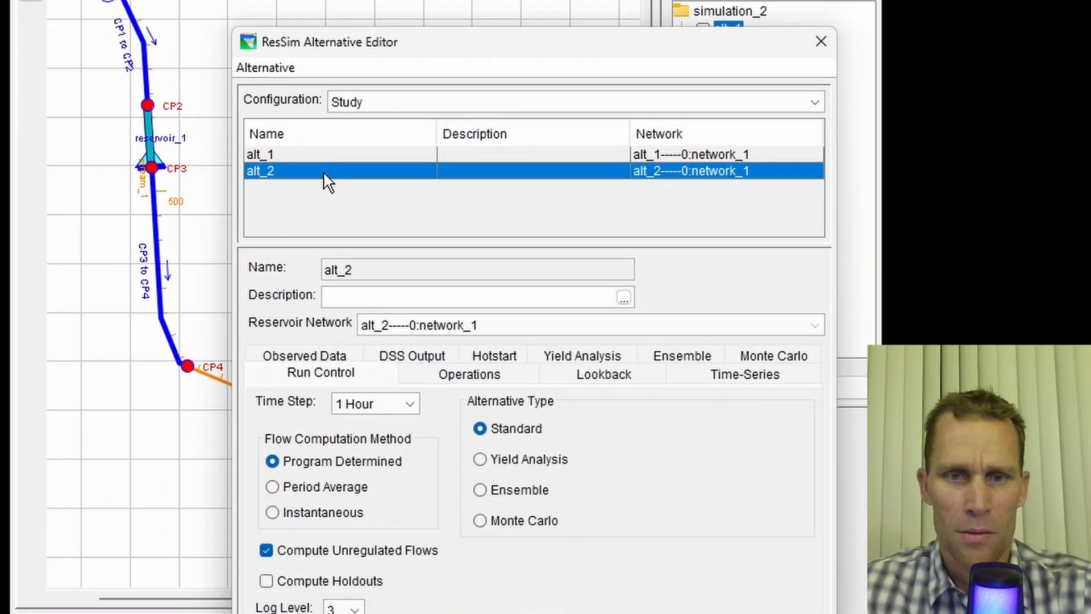
click(741, 376)
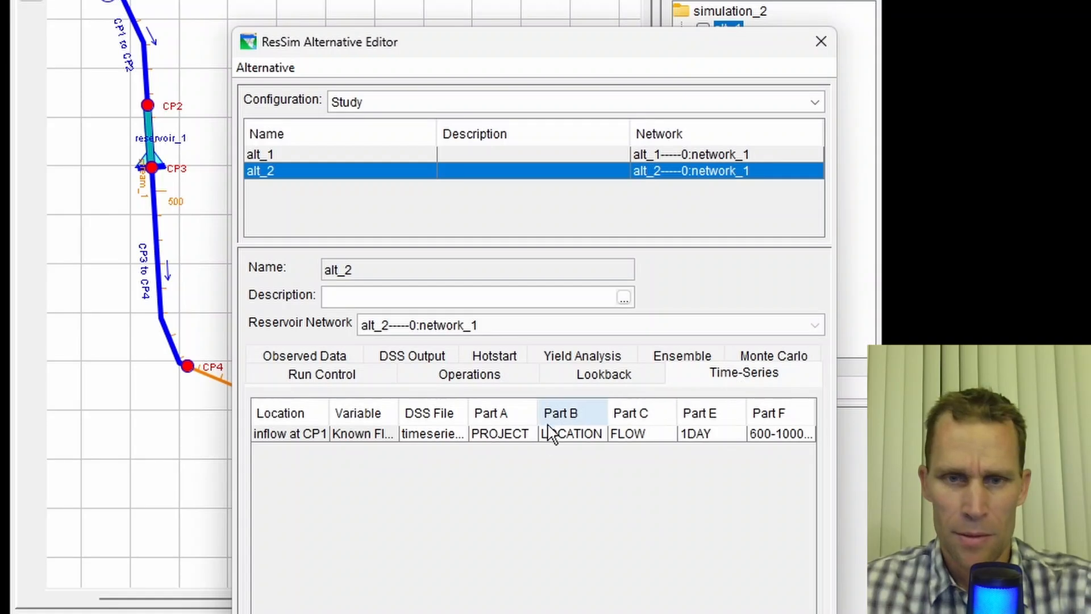
click(523, 430)
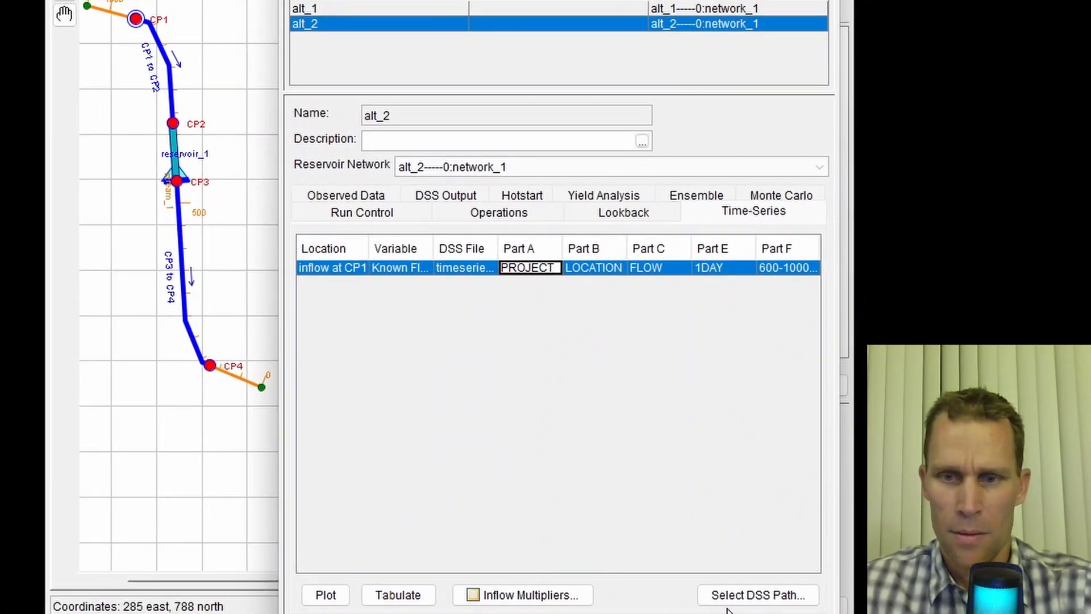
- Open the DSS path selector and load simulation.dss from the simulation_2 folder
click(736, 594)
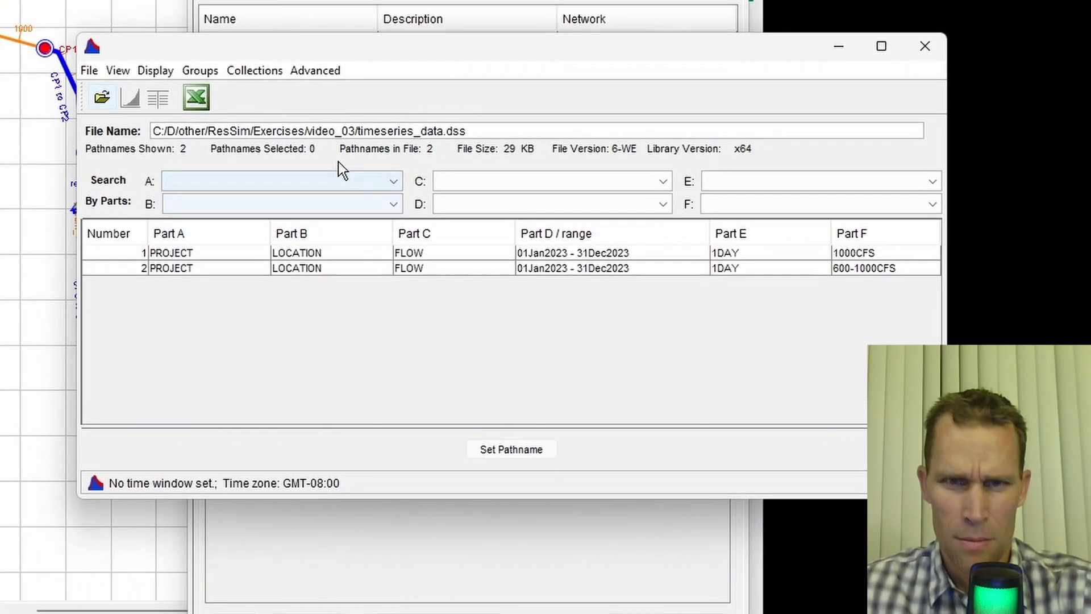
click(102, 97)
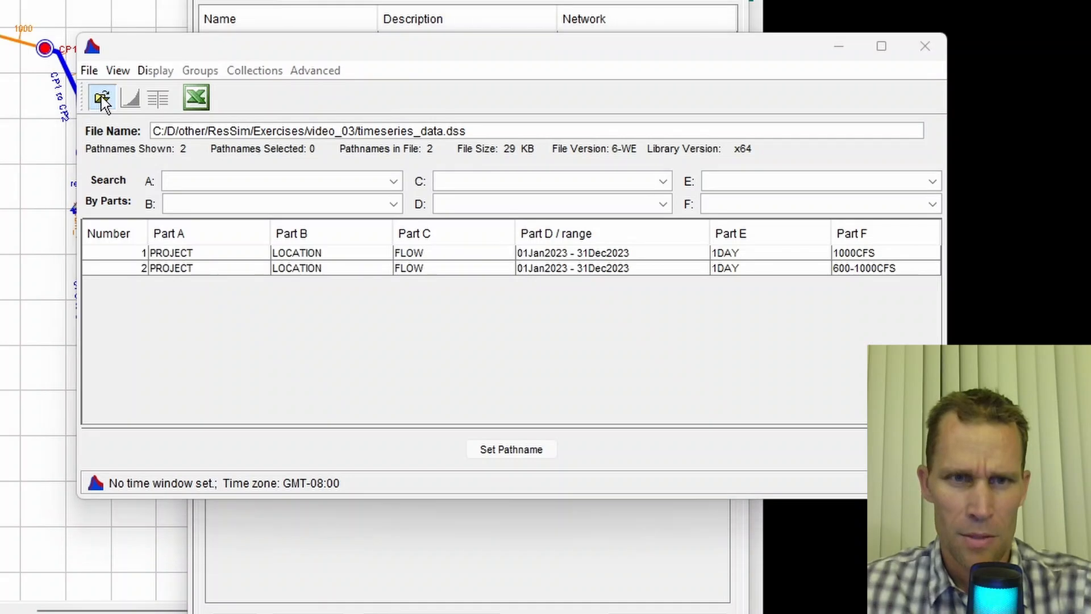
double_click(312, 153)
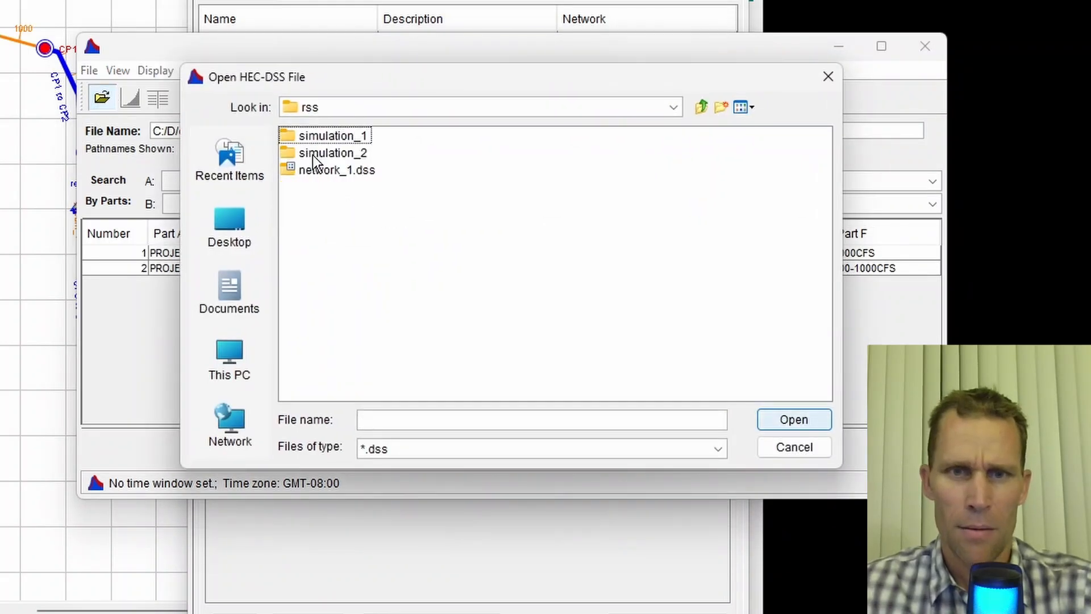
double_click(318, 161)
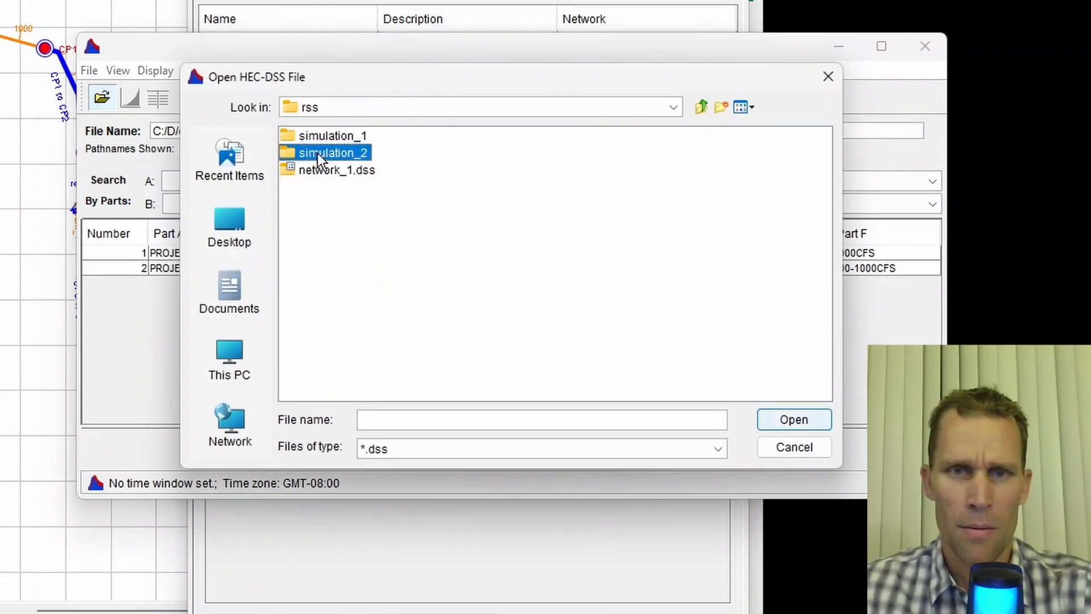
click(330, 221)
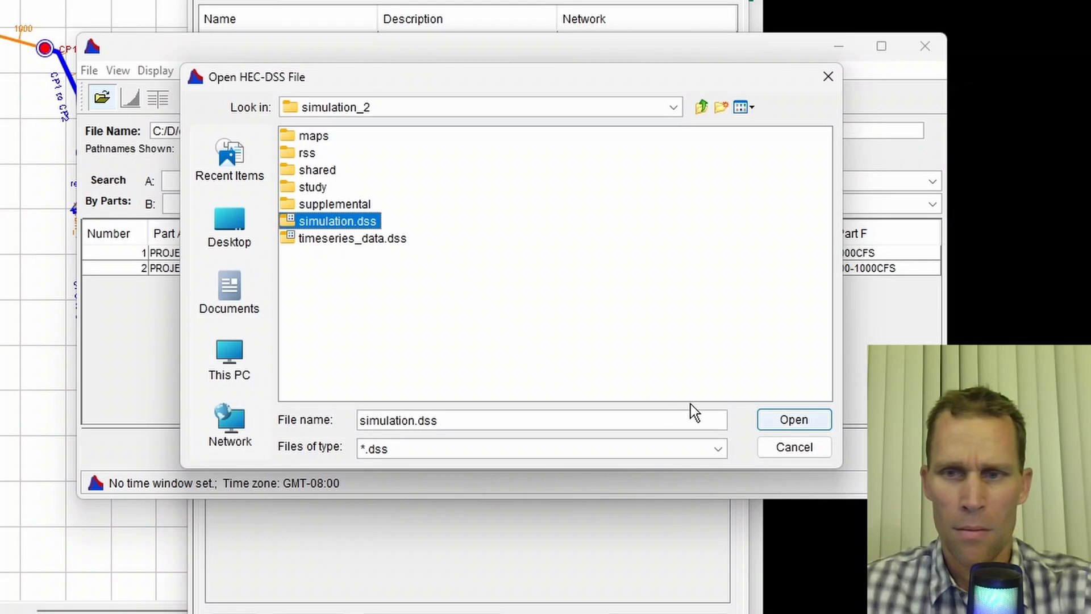
click(778, 419)
- Filter Part F to 600-1000CFS and set that record as the inflow pathname, then close the selector
click(770, 205)
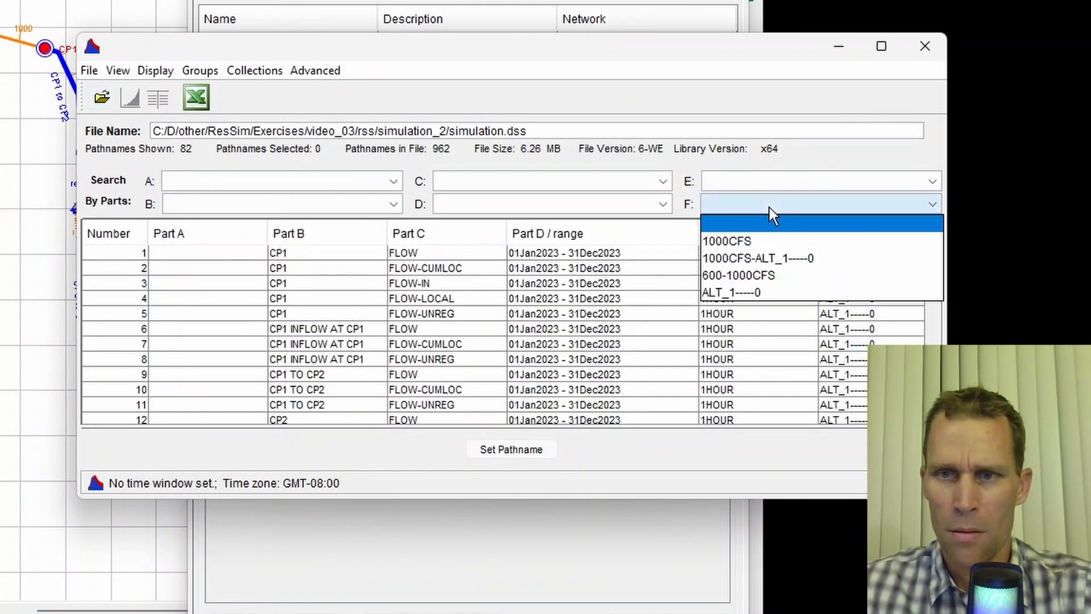
click(757, 276)
click(657, 253)
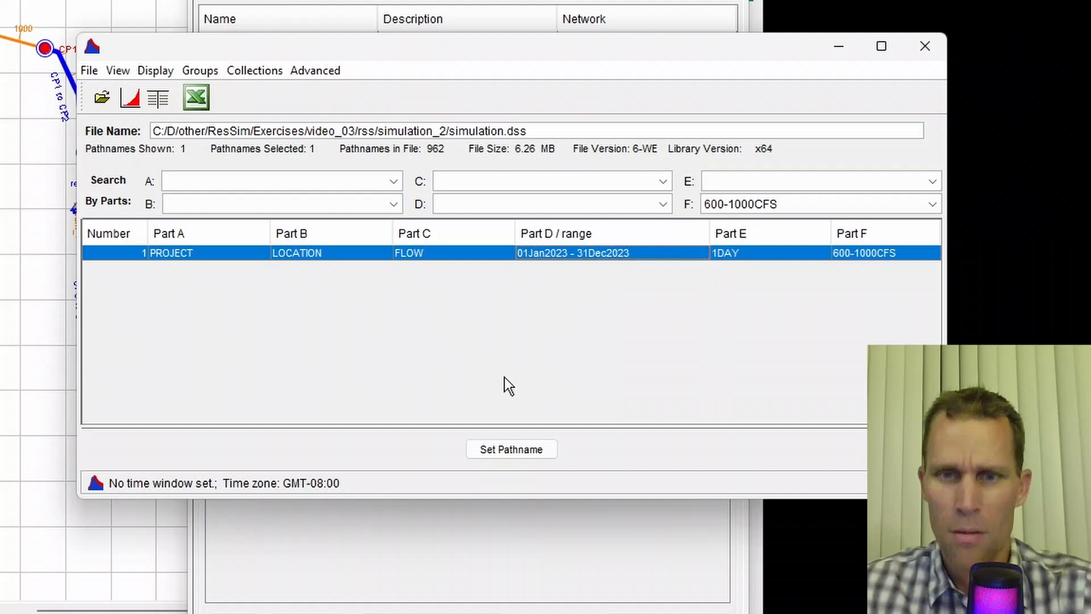
click(505, 449)
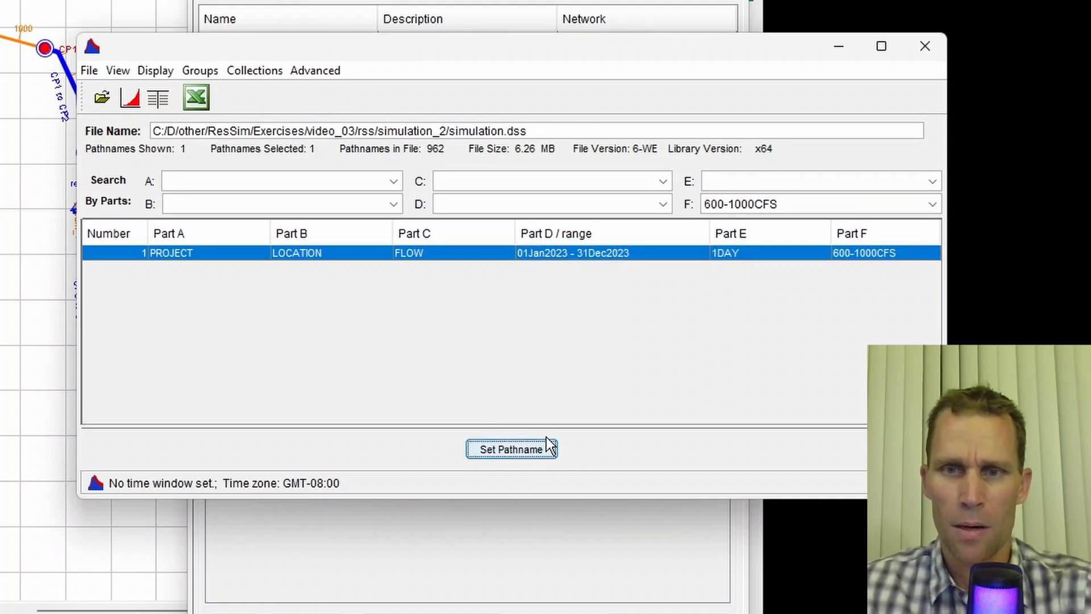
click(923, 45)
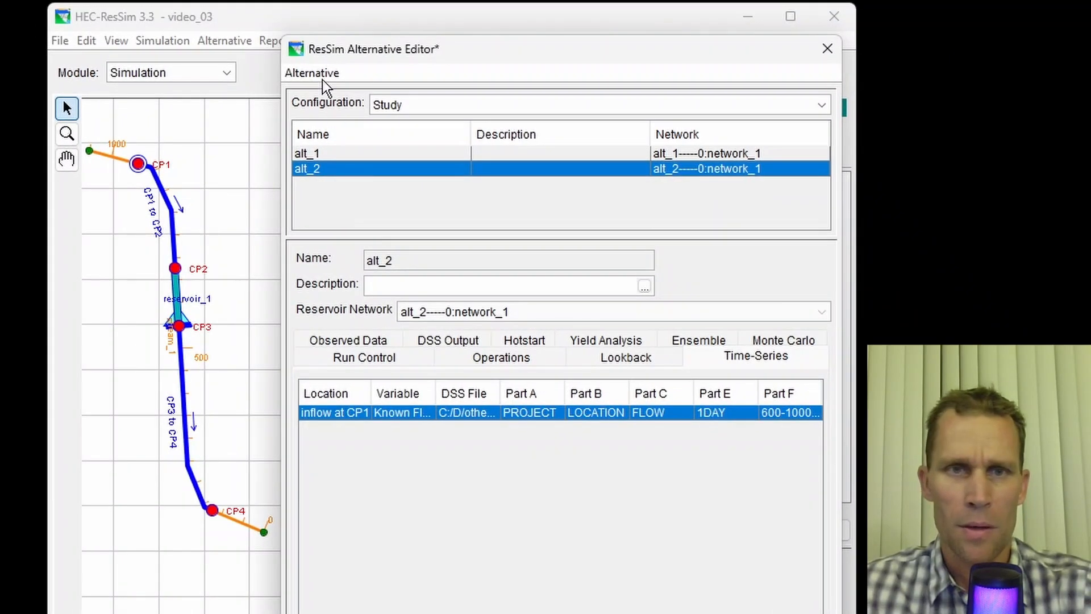
- Save the alt_2 alternative and close the Alternative Editor
click(318, 74)
click(319, 95)
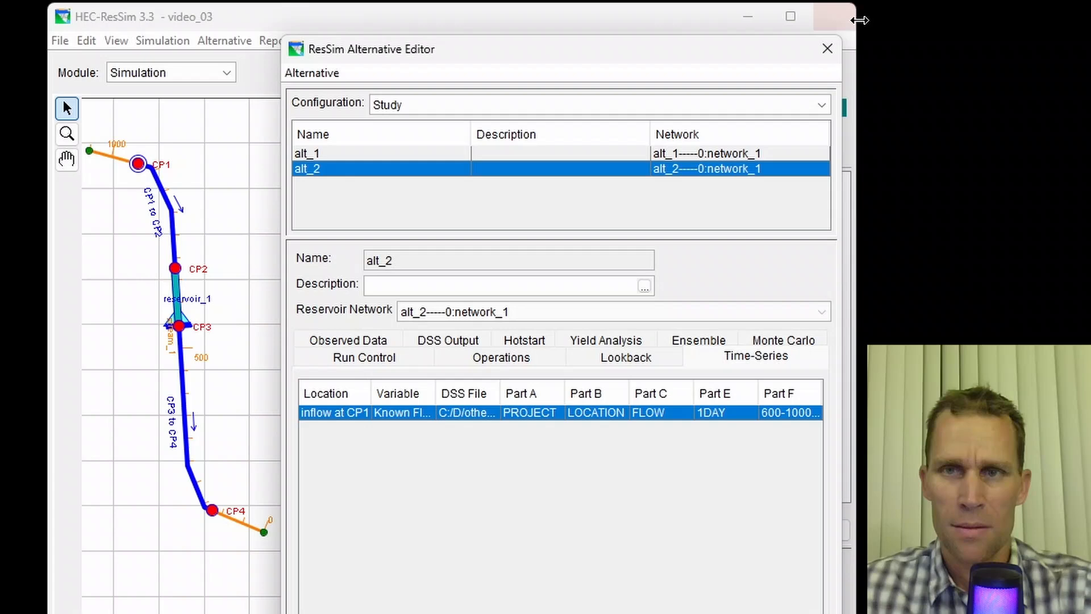
click(827, 50)
- Compute alt_2 and close the compute message window
click(714, 216)
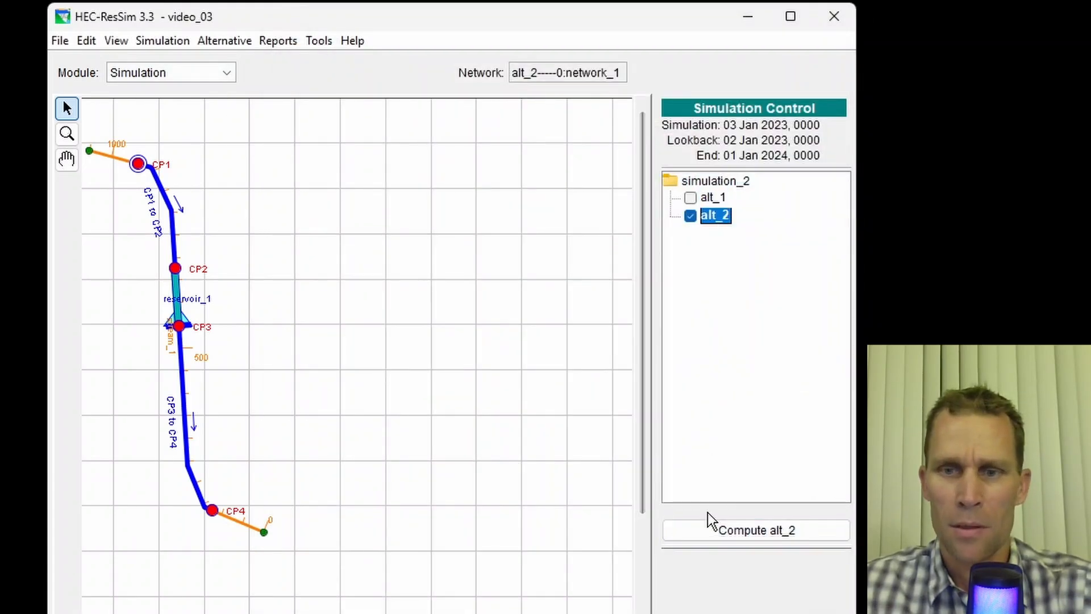
click(715, 528)
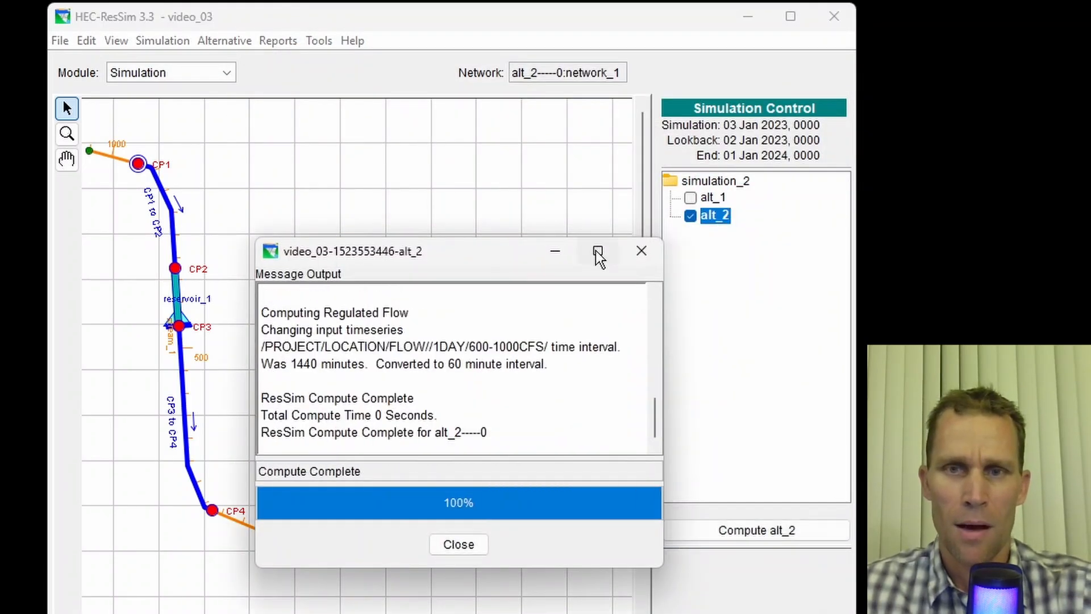
click(641, 250)
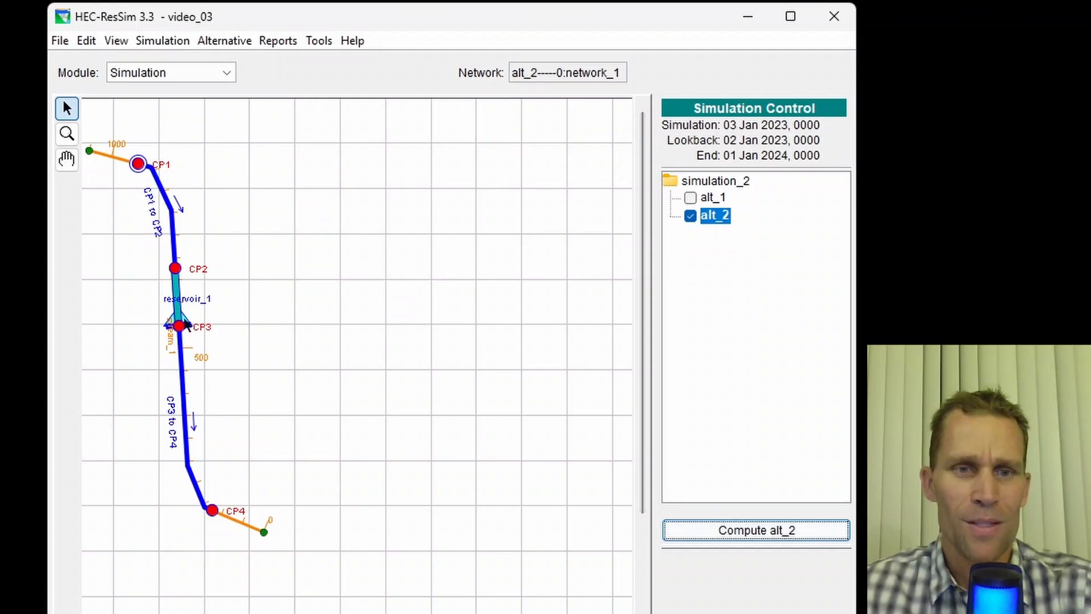
- Plot reservoir_1's results for alt_2 and reposition the plot window
right_click(187, 324)
click(211, 378)
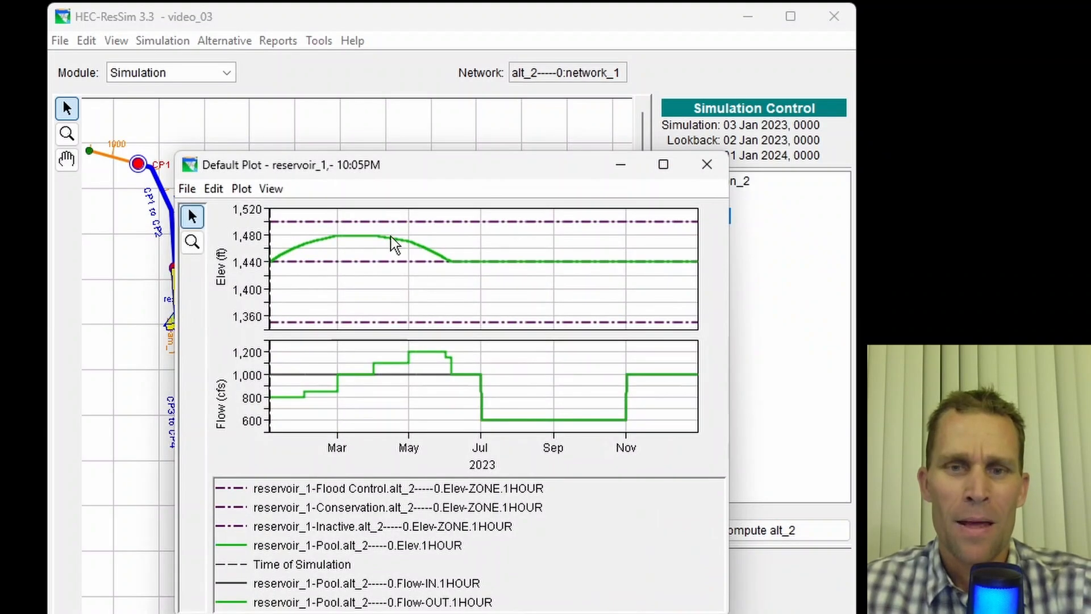
drag(482, 167, 486, 71)
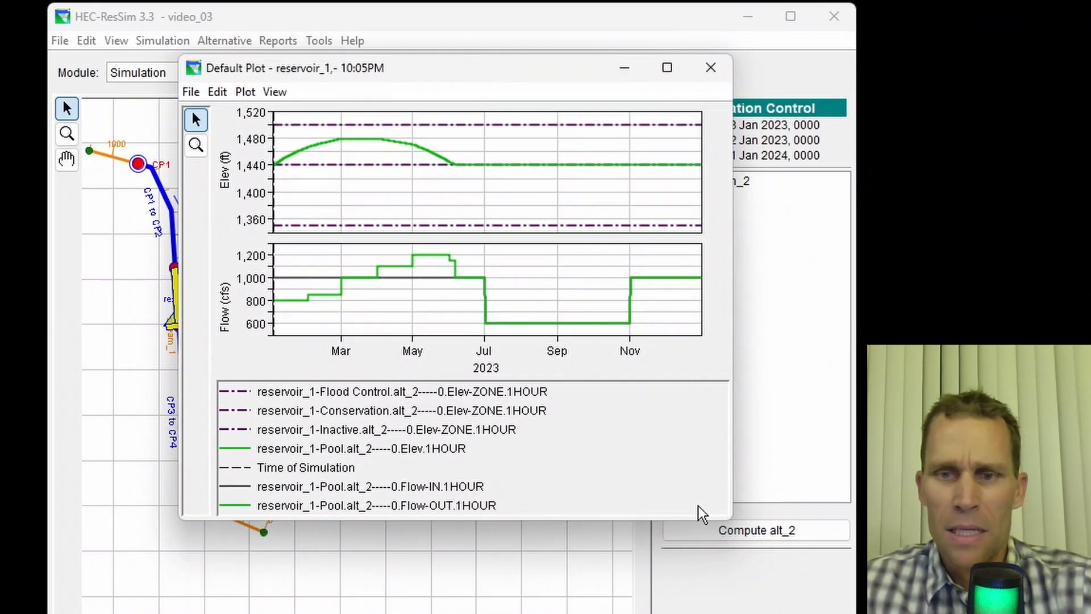
- Add the Max Limit and Min Limit operation variables to Plot Region 2 of the reservoir_1 plot and apply
drag(728, 523, 804, 613)
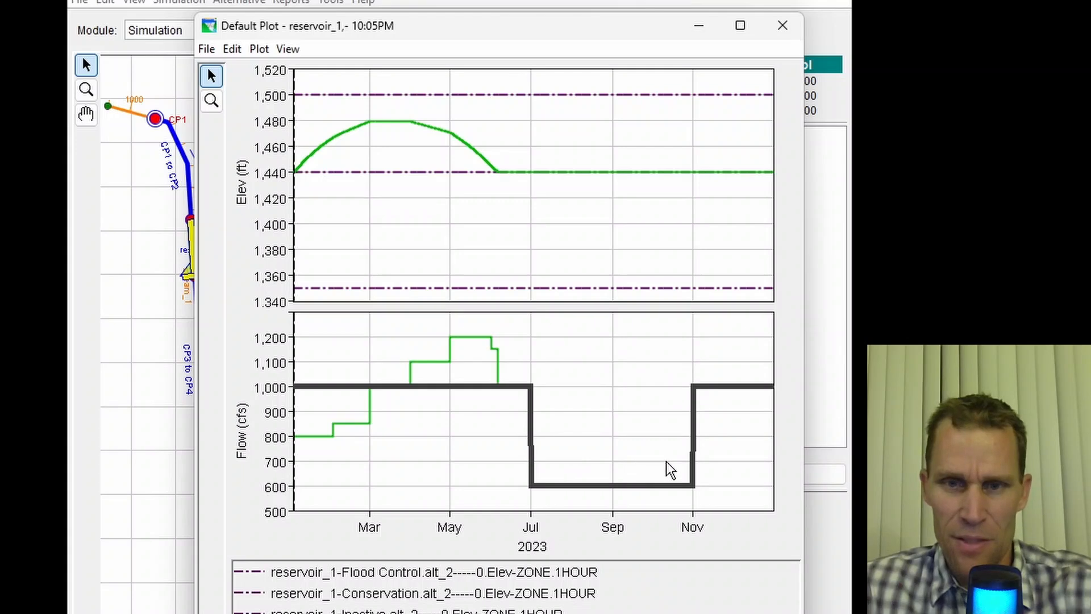
click(292, 49)
mouse_move(267, 53)
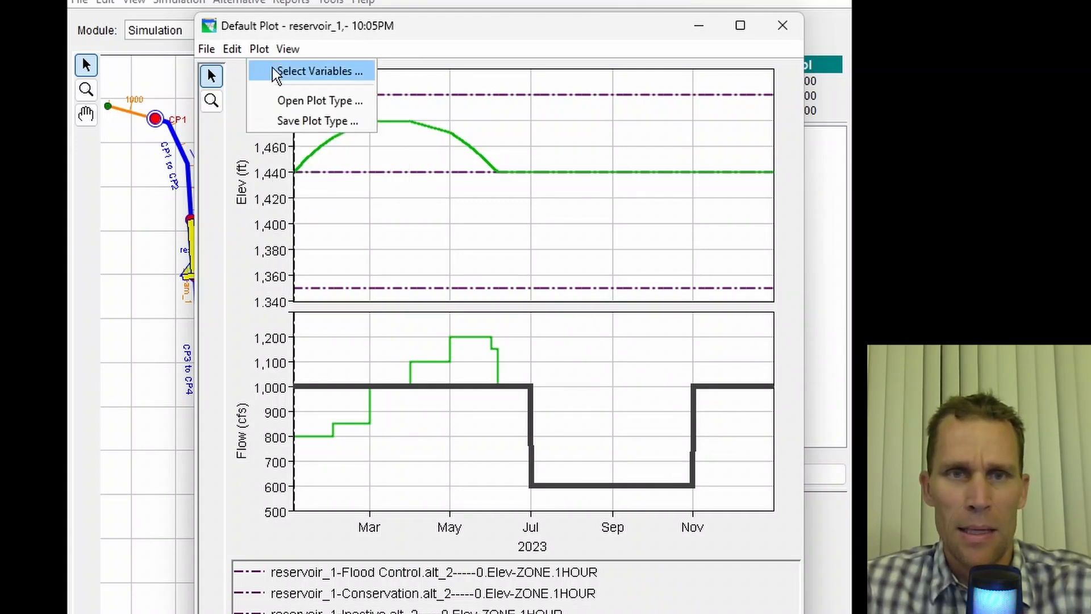
click(302, 71)
drag(435, 239, 973, 96)
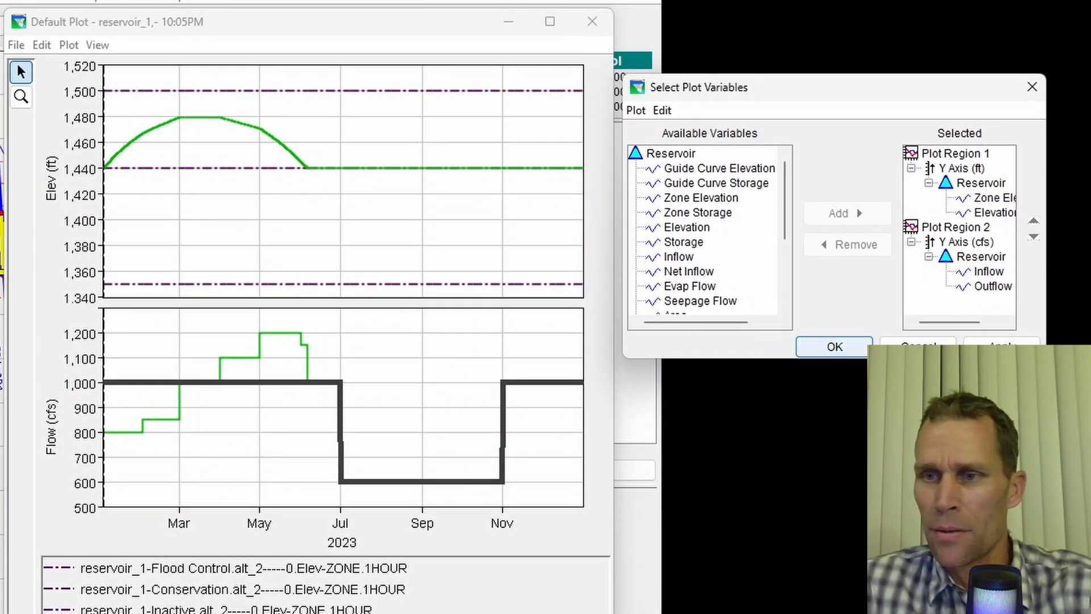
drag(1045, 358, 1085, 551)
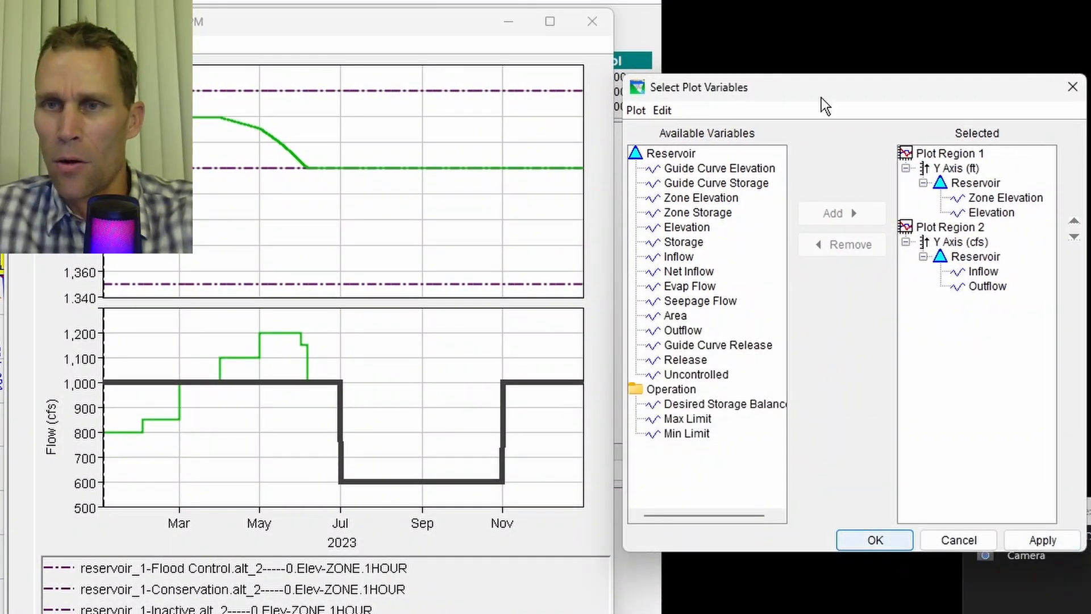
drag(822, 94, 788, 98)
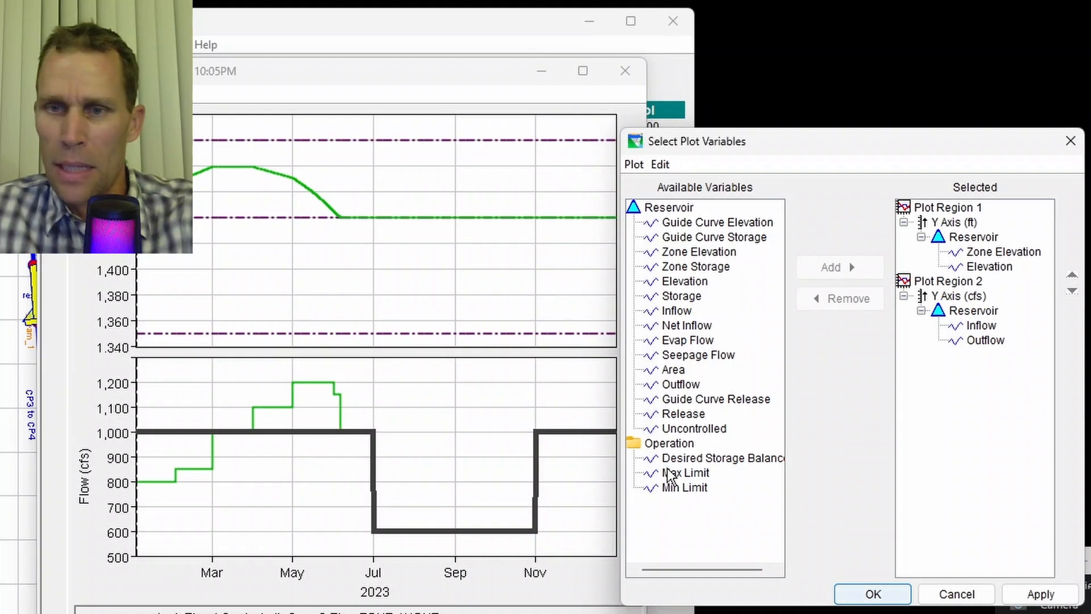
click(670, 473)
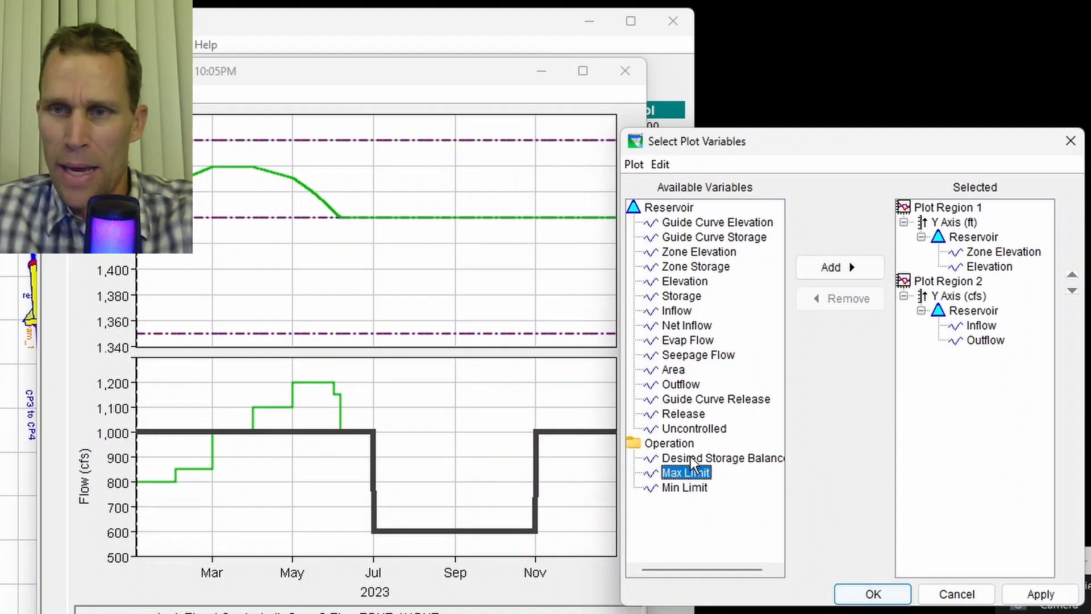
click(950, 282)
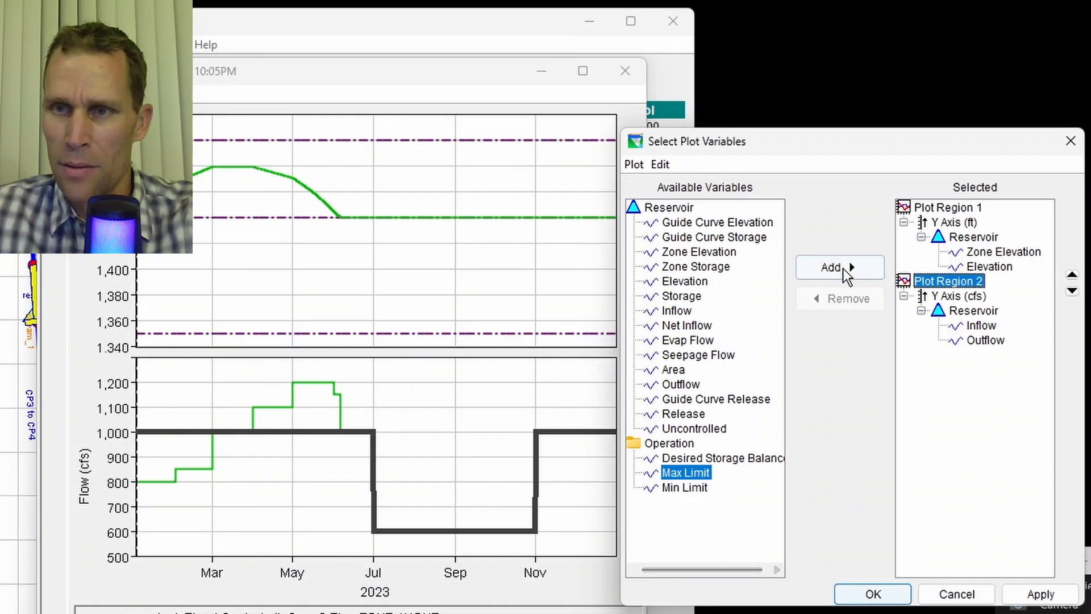
click(843, 268)
click(684, 488)
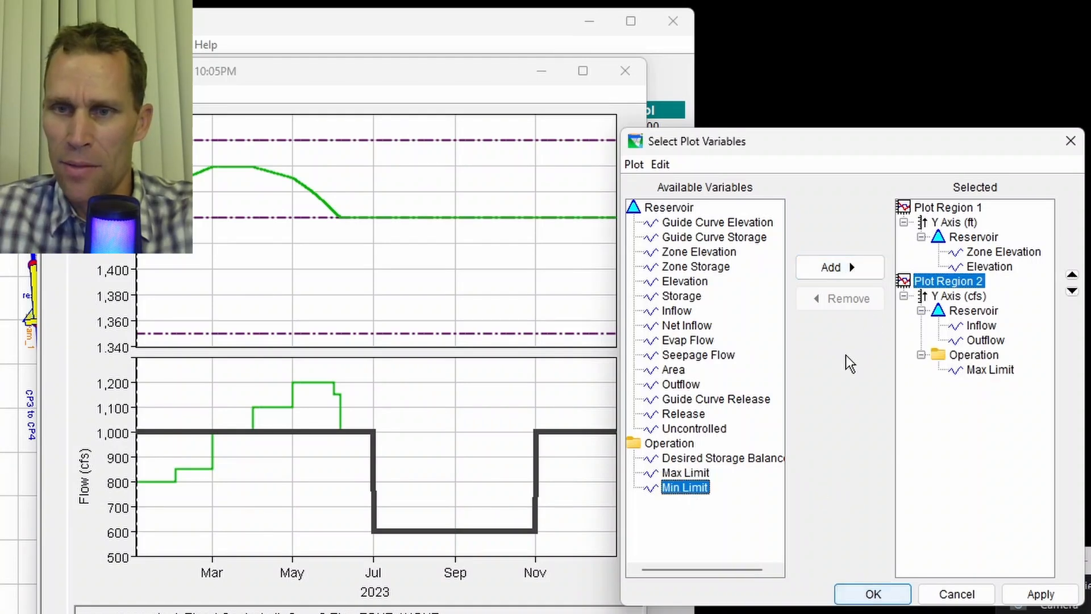
click(845, 271)
click(1038, 595)
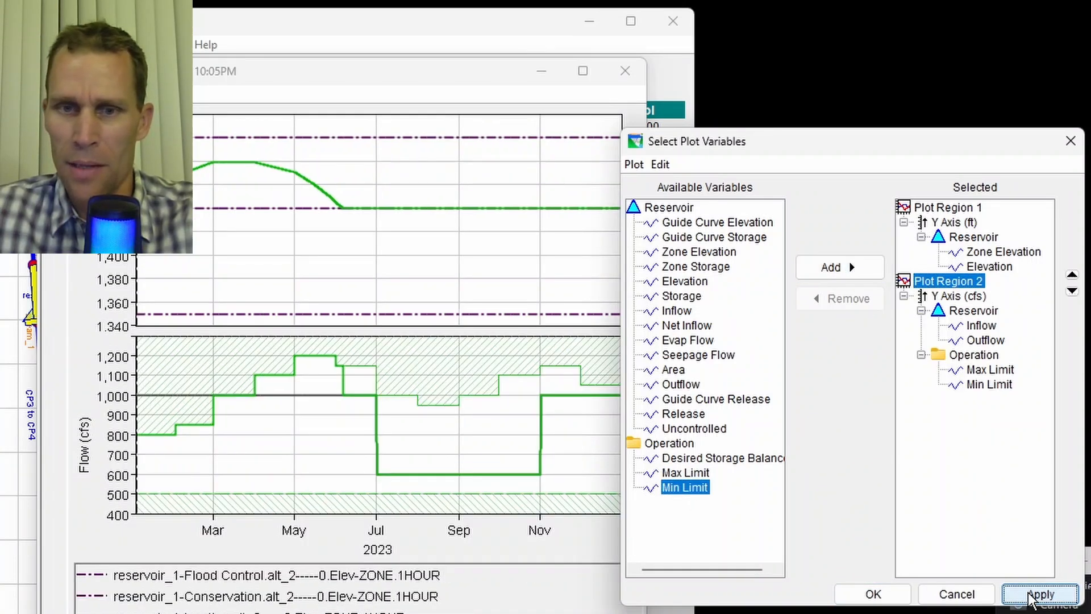
click(1070, 141)
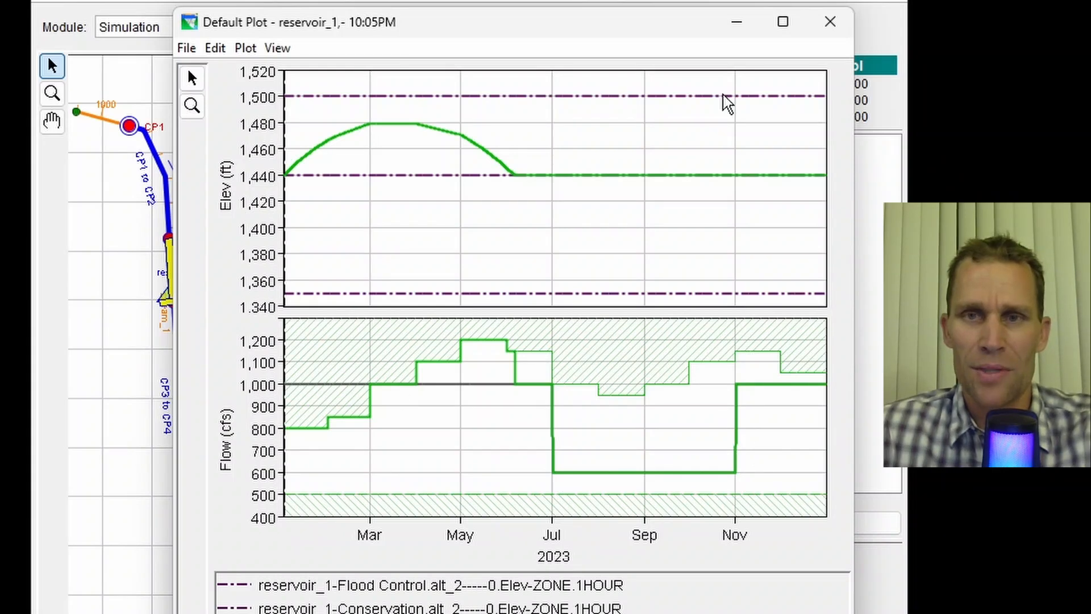
- Close the plot window and switch to the Reservoir Network module
click(830, 22)
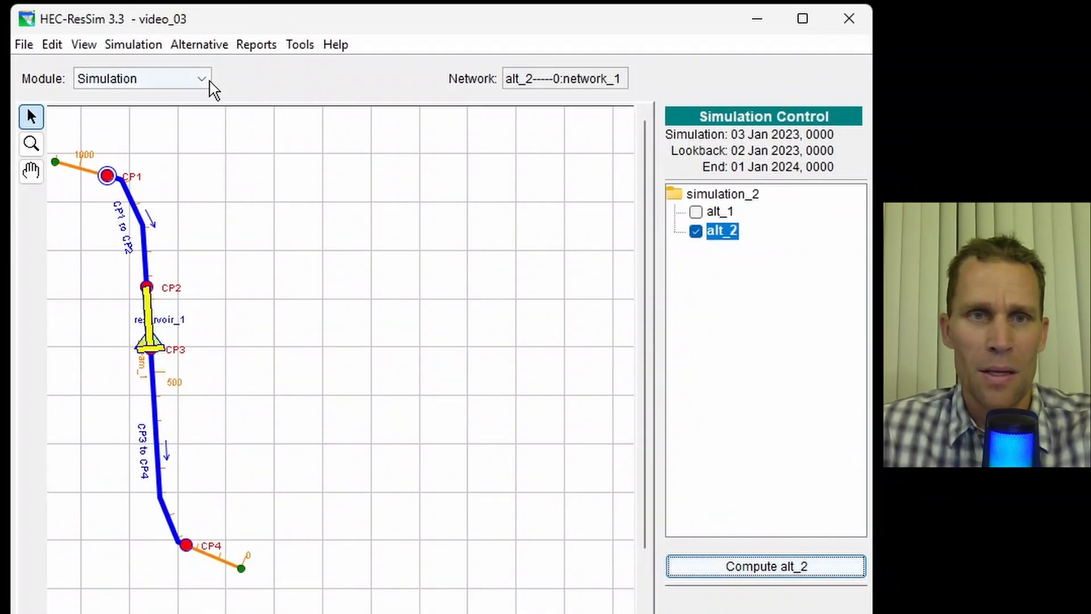
click(200, 79)
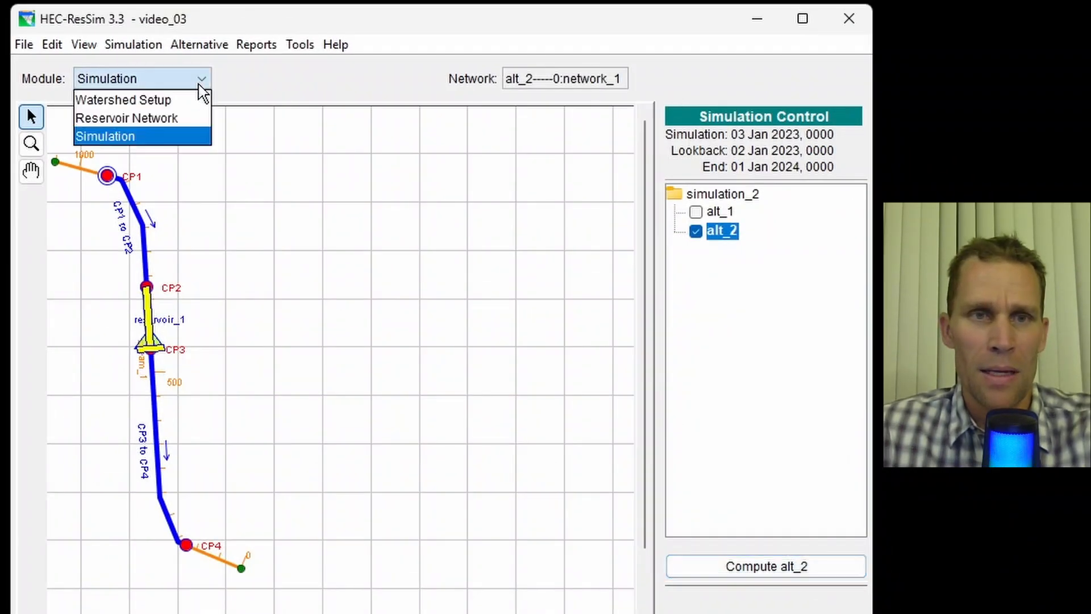
click(170, 117)
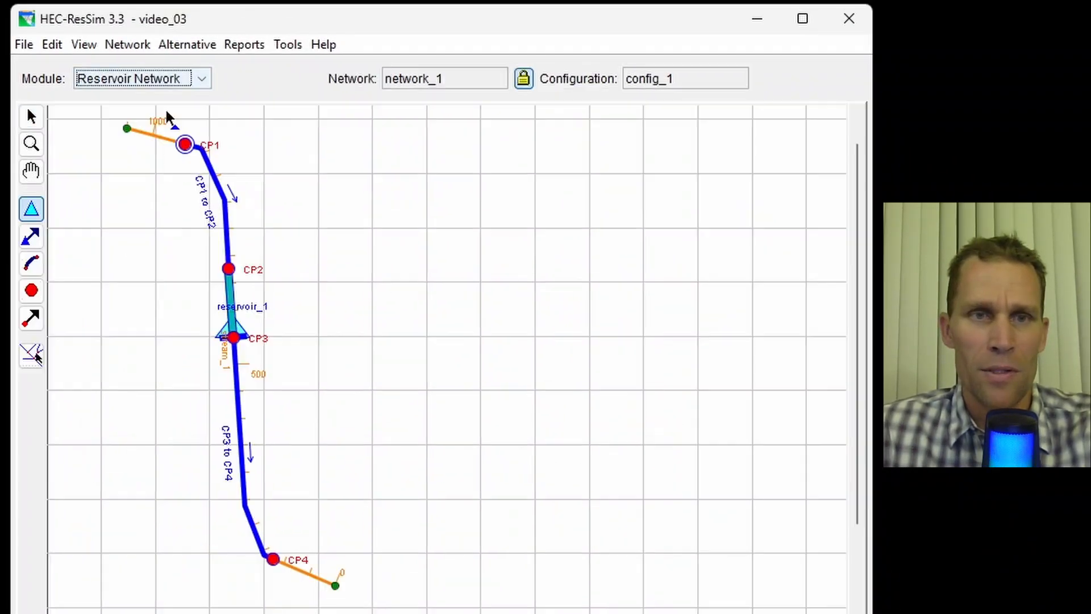
- Open the reservoir properties editor for reservoir_1
click(171, 47)
click(214, 22)
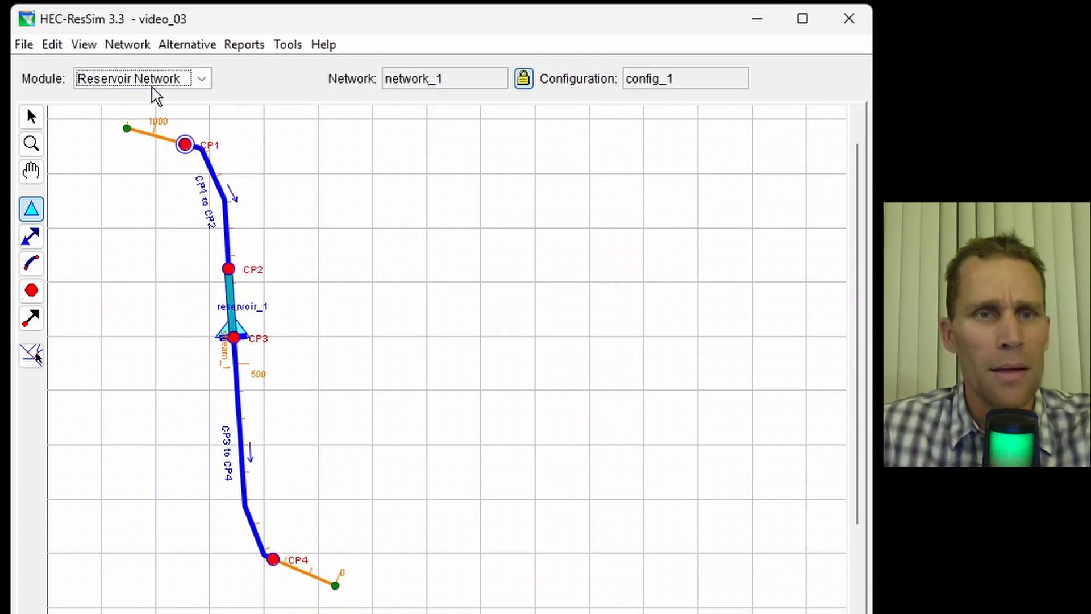
click(37, 208)
click(228, 330)
right_click(230, 331)
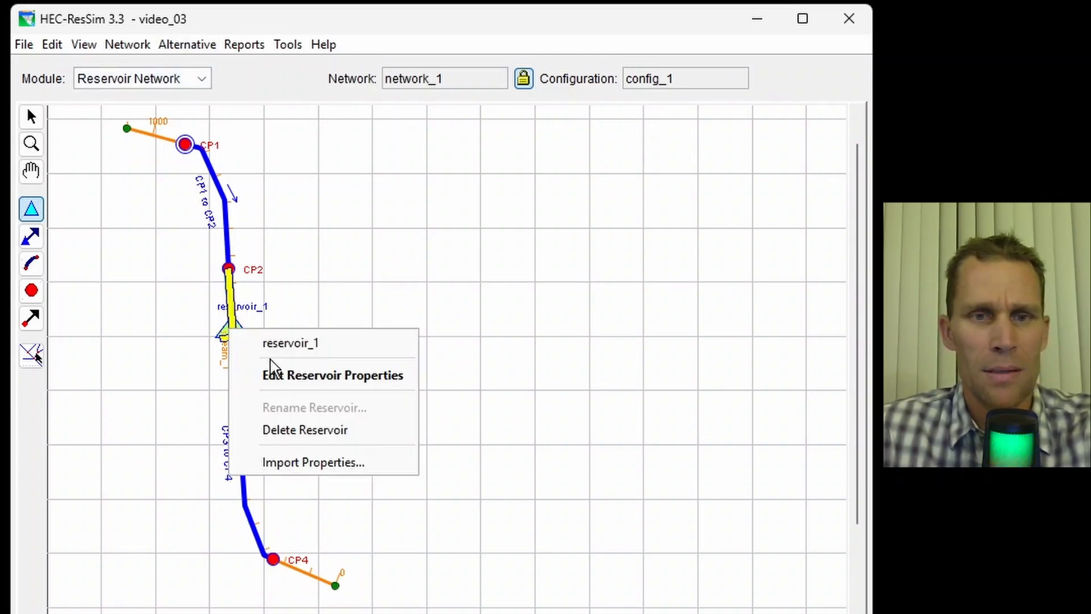
click(273, 374)
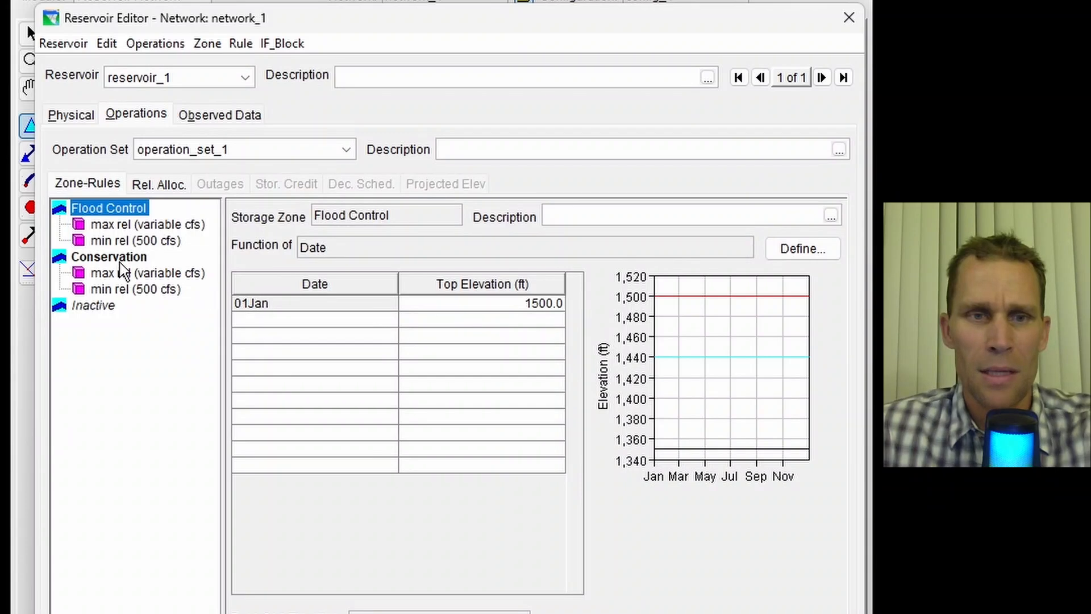
- Rename the Flood Control zone's minimum release rule to "min rel (650 cfs)"
click(126, 241)
right_click(126, 243)
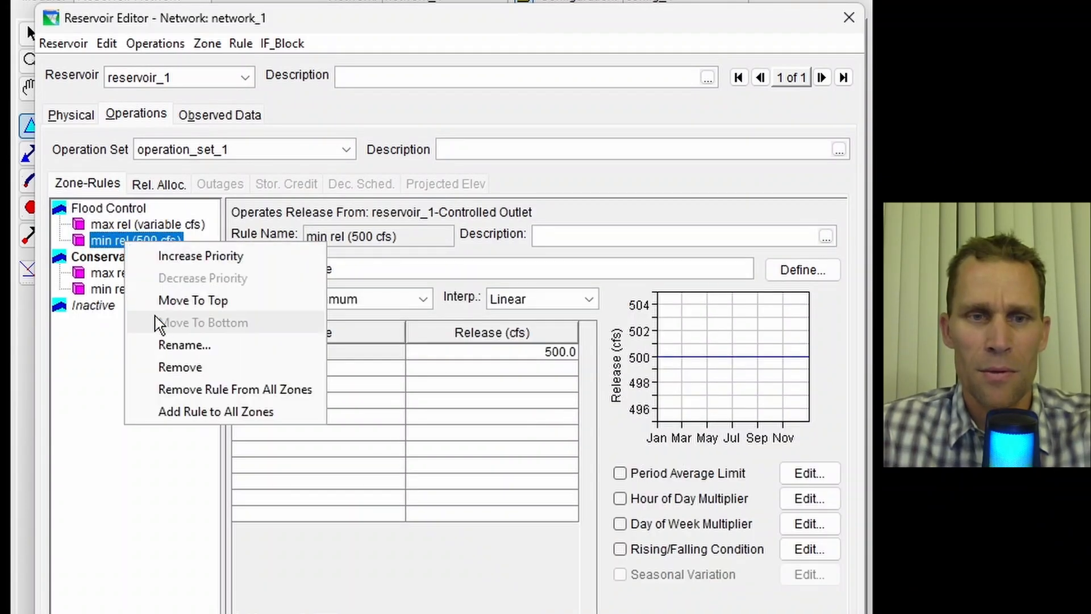
click(171, 344)
click(394, 307)
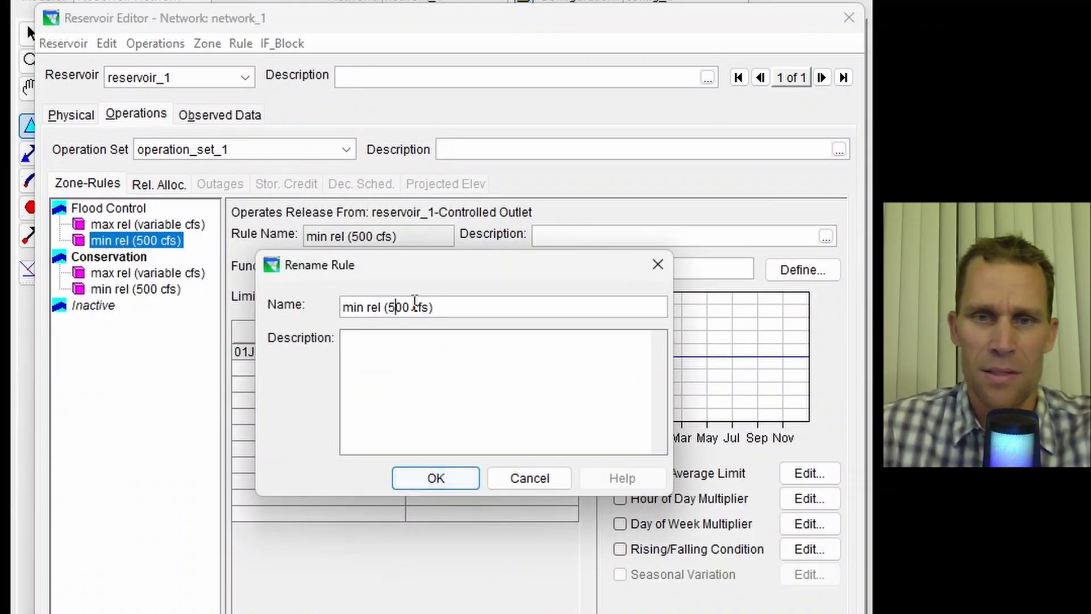
double_click(400, 307)
text(650)
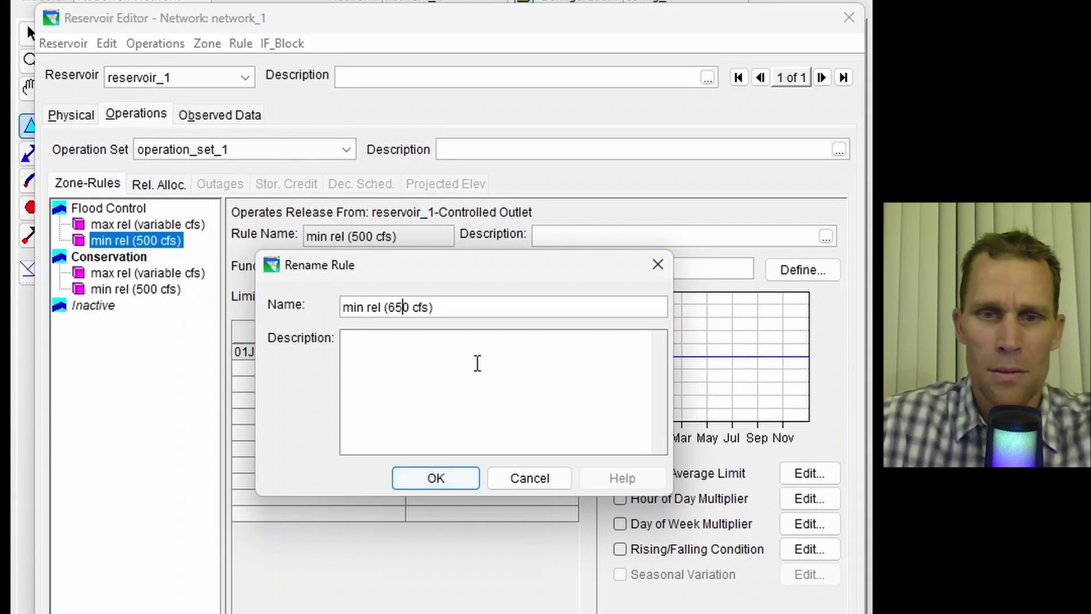
click(456, 477)
- Set the minimum release rule's release to 650 cfs, close the Reservoir Editor, and save network_1
click(523, 351)
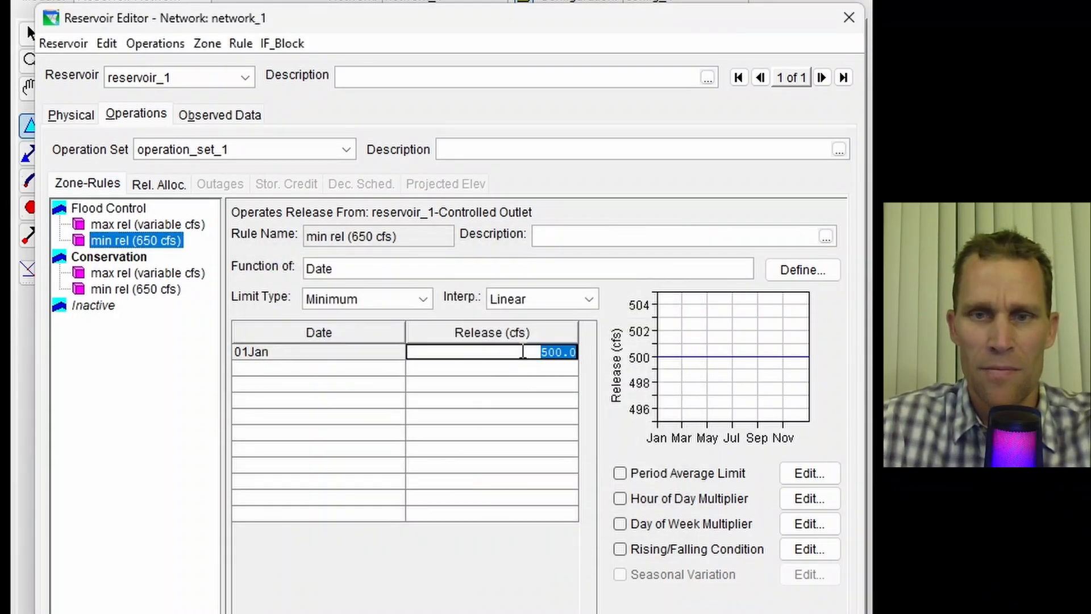
text(650)
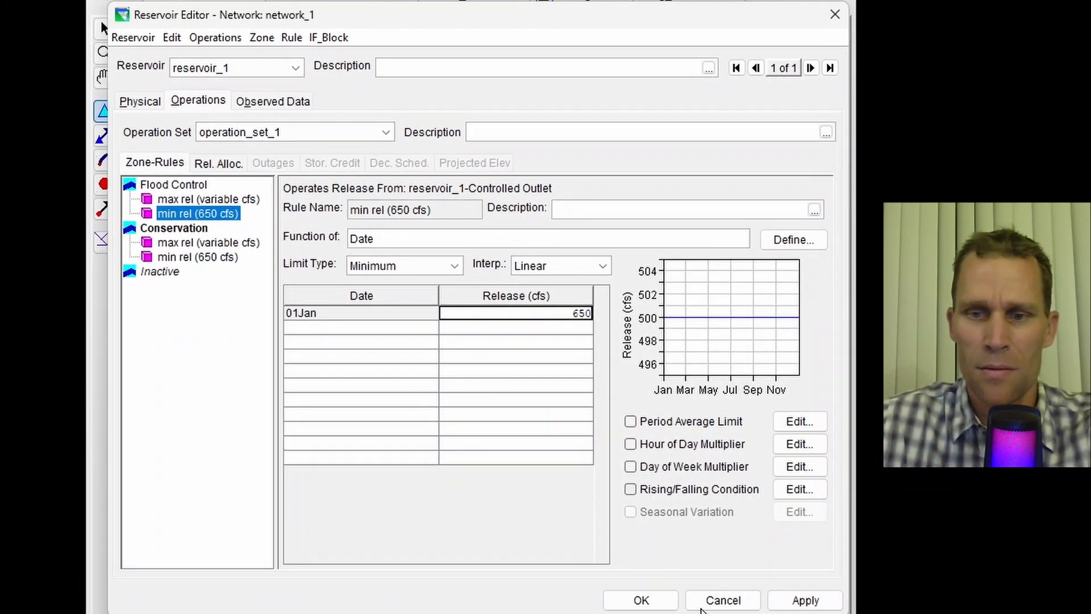
click(806, 607)
click(642, 601)
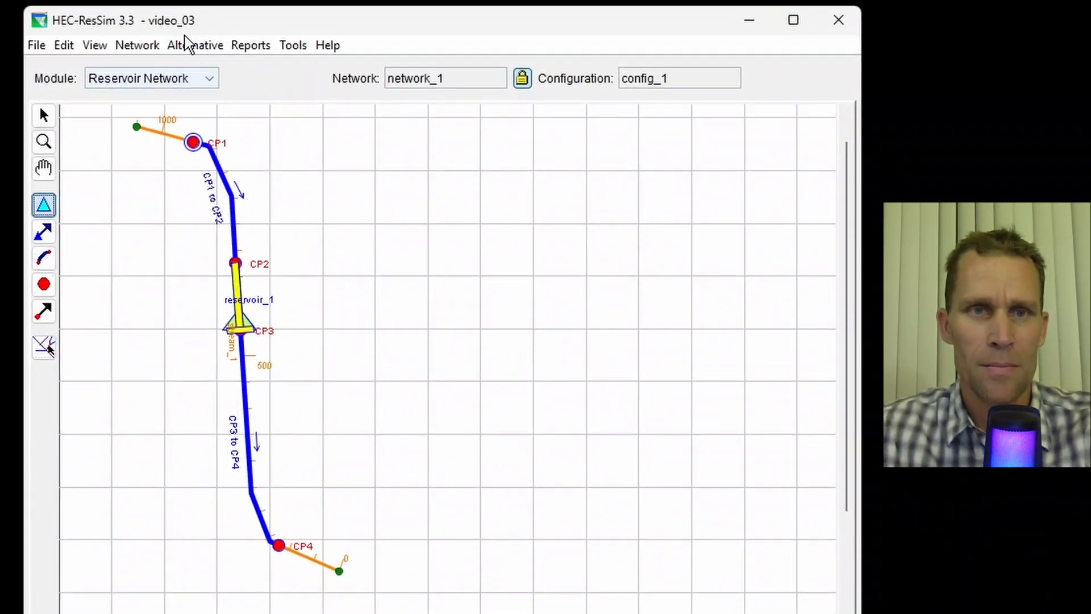
click(137, 45)
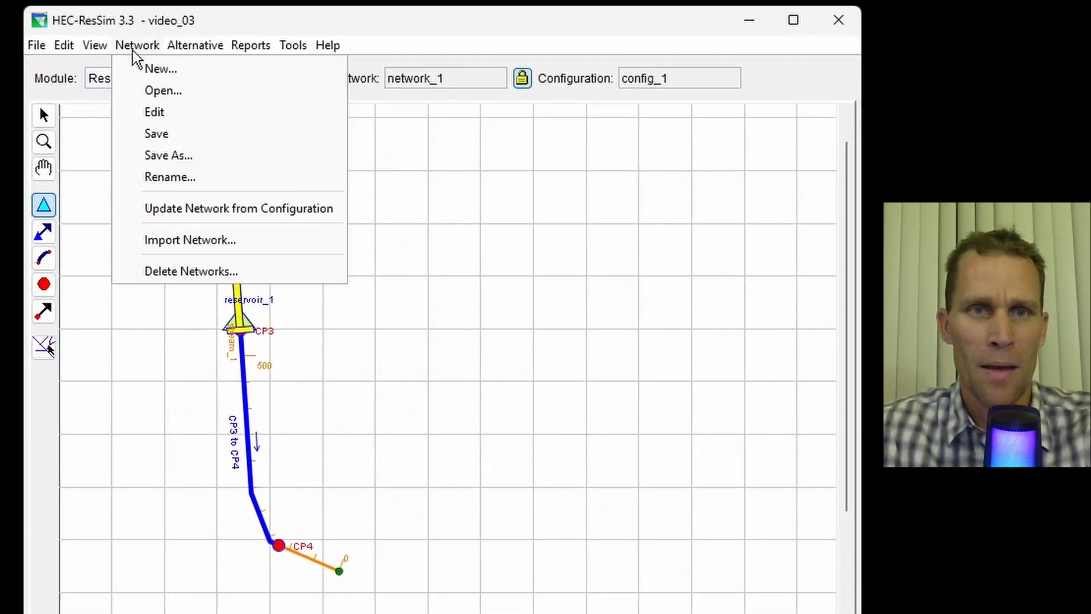
click(150, 132)
- Open the Alternative Editor and create a new alternative named alt_3 on network_1
click(183, 47)
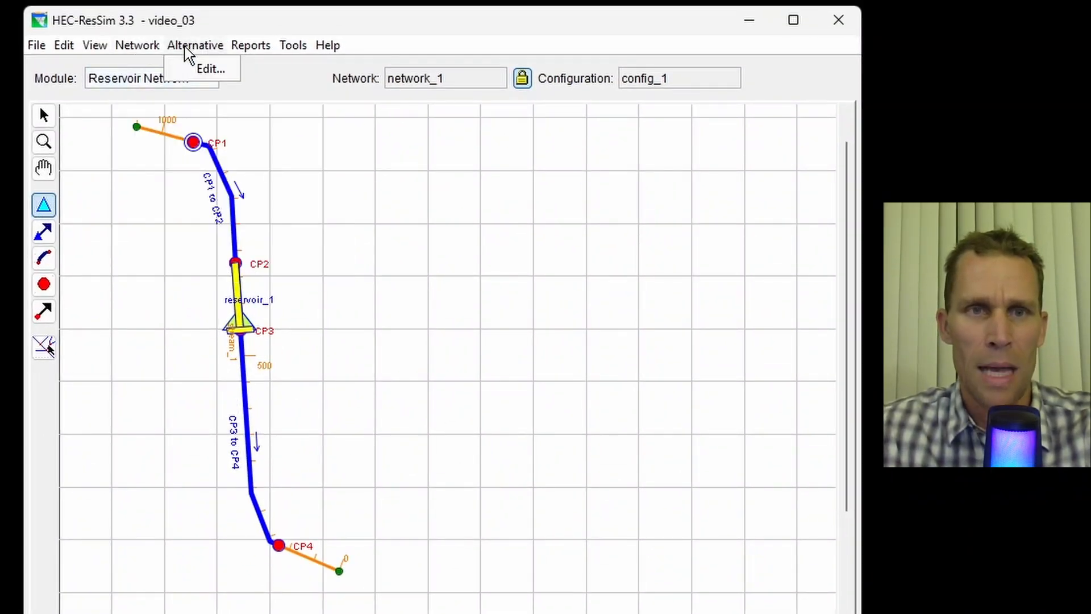
click(211, 68)
click(348, 107)
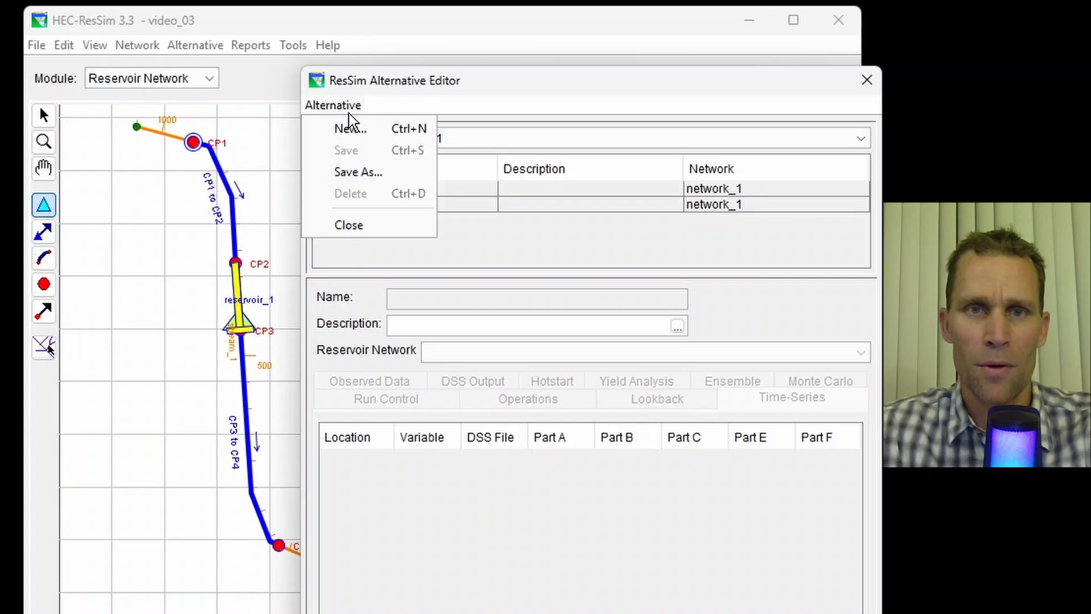
click(350, 128)
text(alt_3)
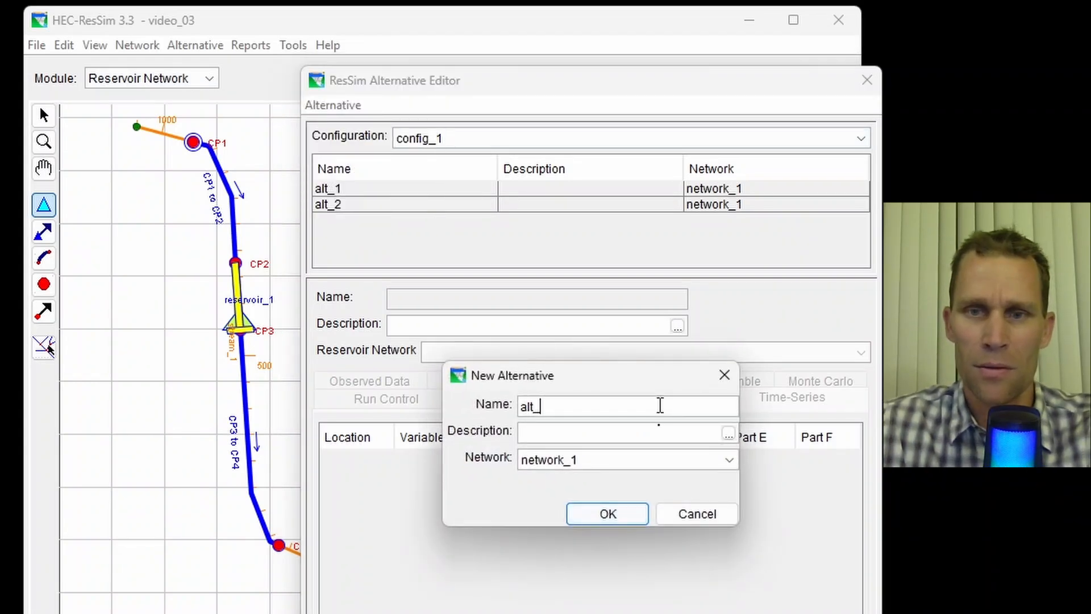
click(606, 513)
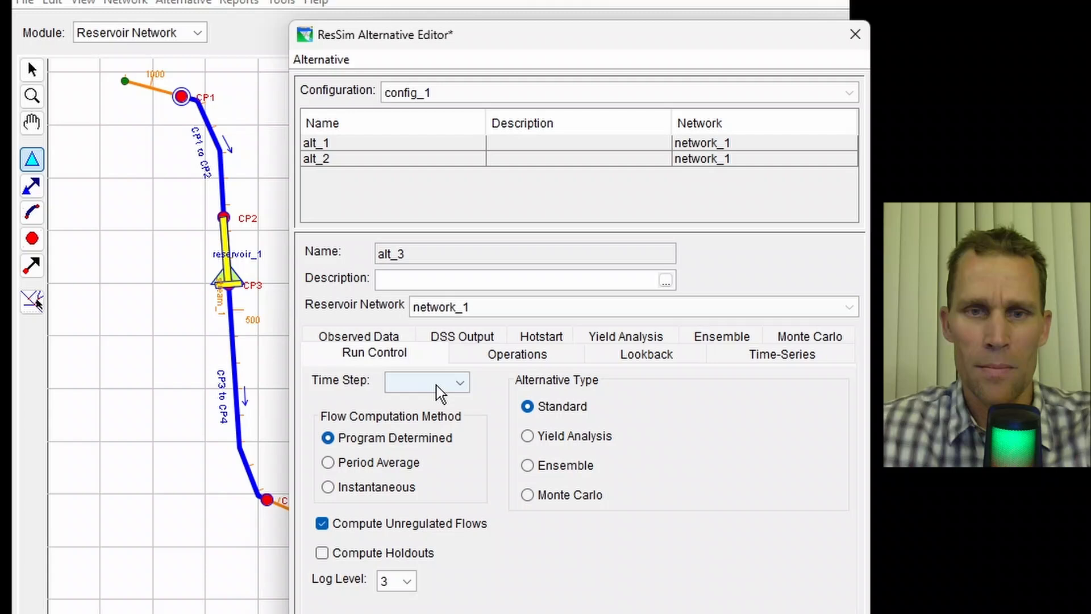
- Set alt_3's time step to 1 Hour and assign operation_set_1 to reservoir_1
click(441, 392)
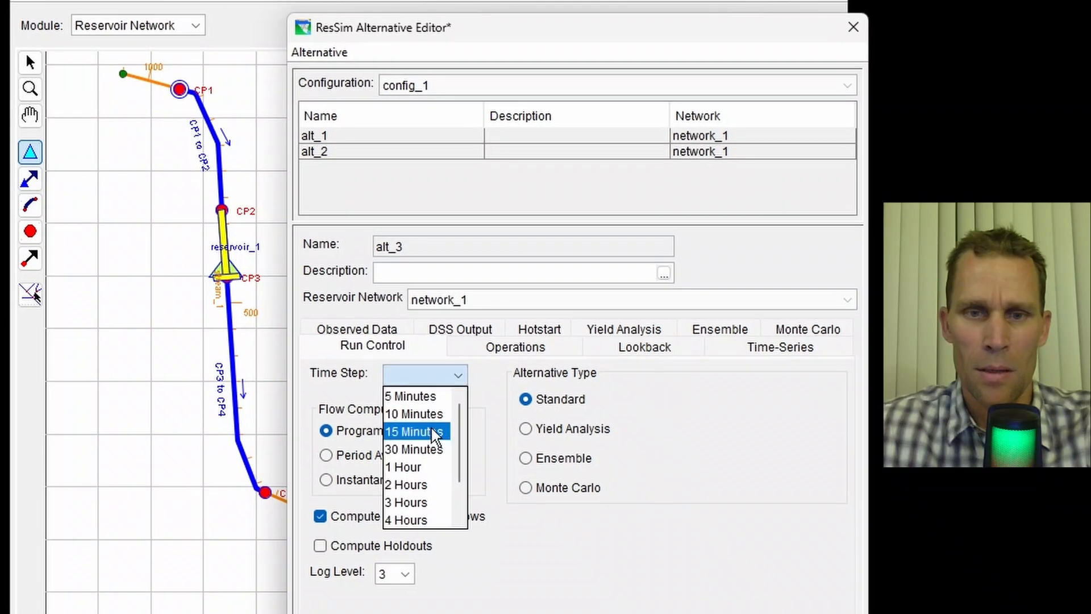
click(435, 475)
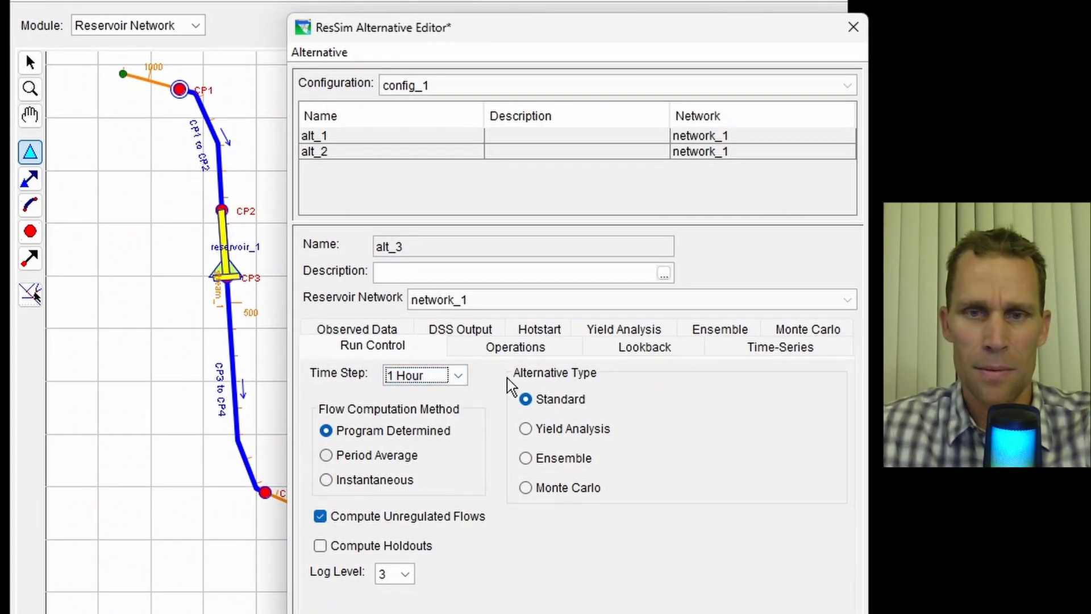
click(514, 346)
click(628, 492)
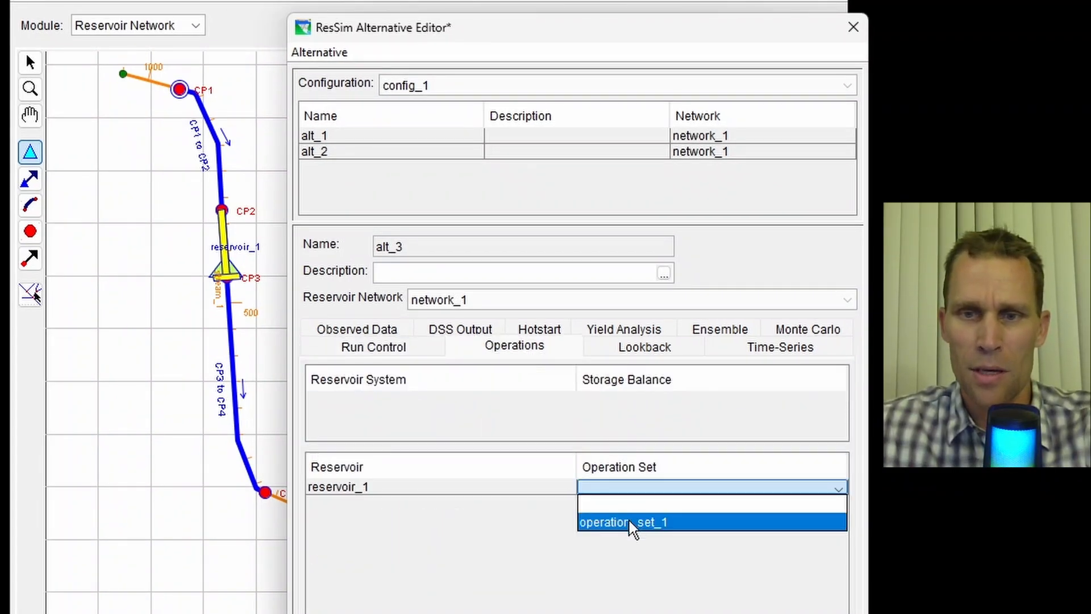
click(628, 524)
- Set alt_3's lookback elevation default to 1440 and lookback release to 800
click(644, 347)
text(144)
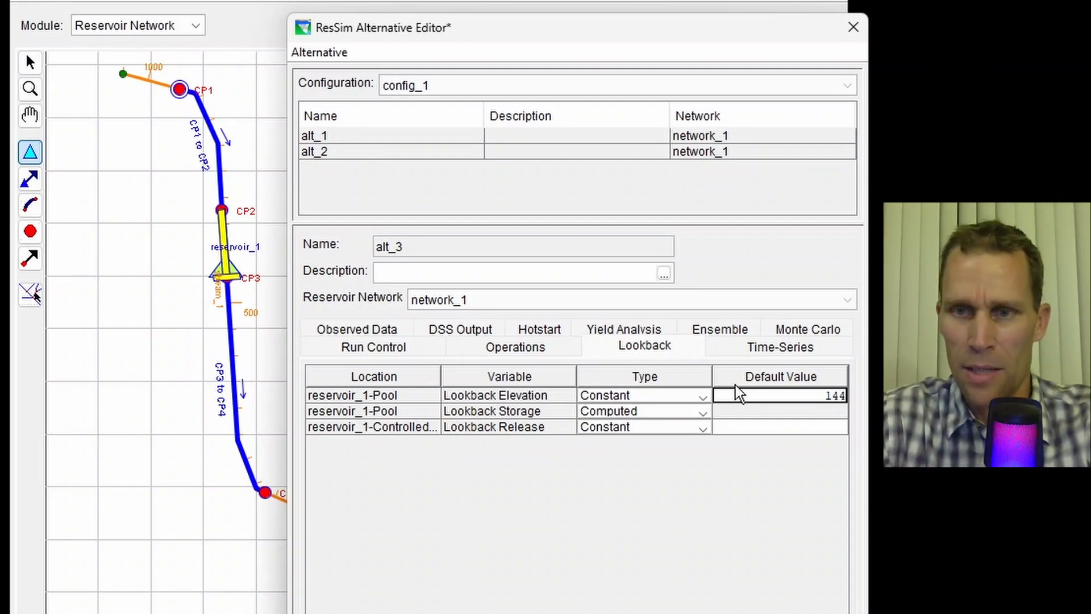
text(0)
key(Down)
key(Down)
text(800)
- Open the DSS path selector for the CP1 inflow time series and choose the 600-1000CFS record
click(755, 348)
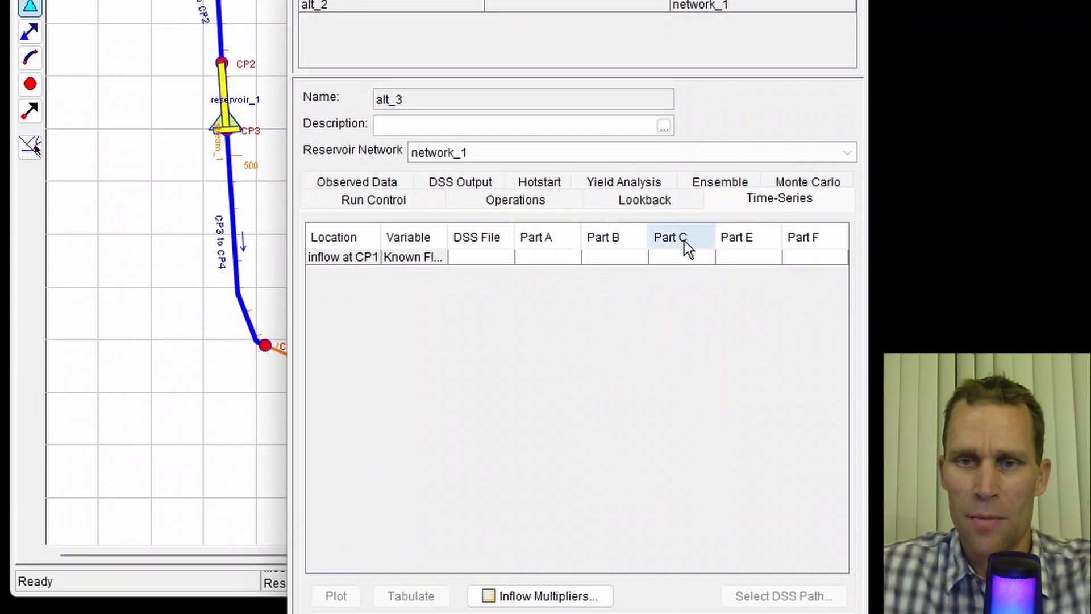
click(684, 404)
click(784, 596)
click(574, 200)
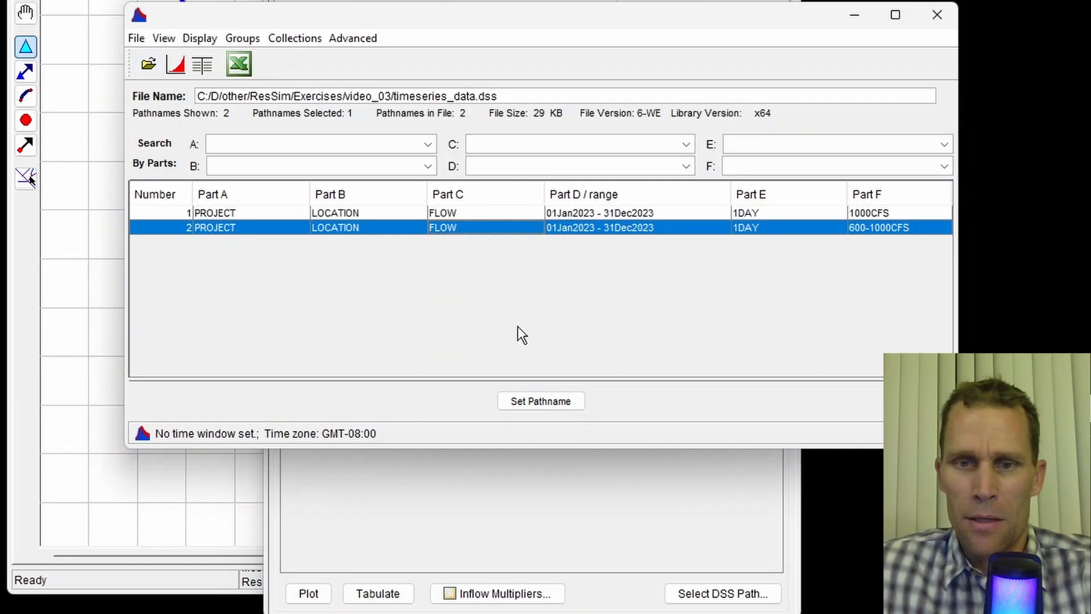
click(586, 389)
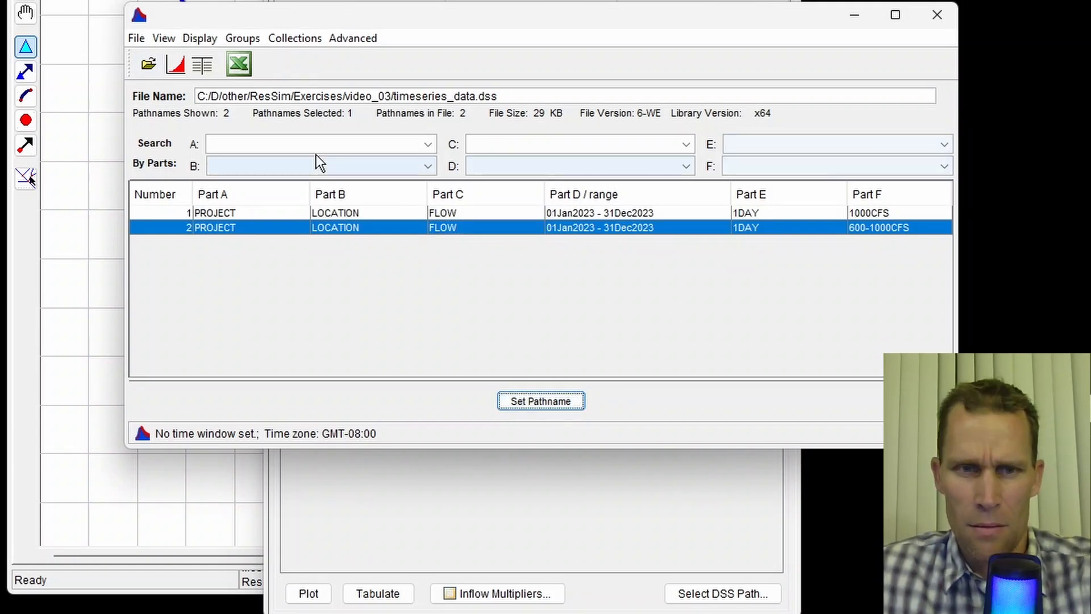
- Open the simulation.dss file in the rss/simulation_2 folder within the DSS path selector
click(148, 66)
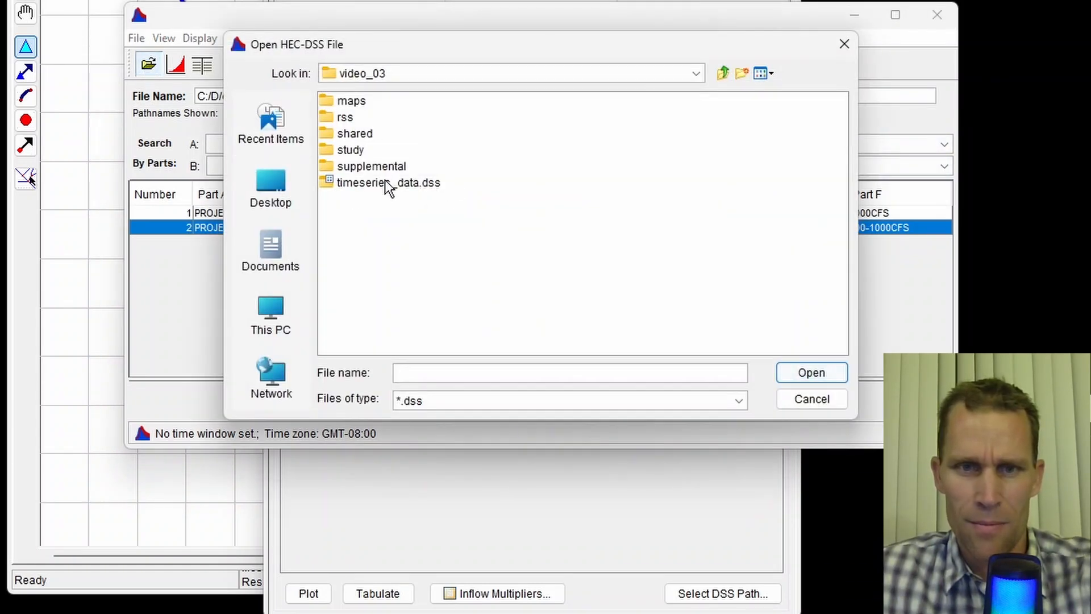
double_click(350, 115)
double_click(357, 119)
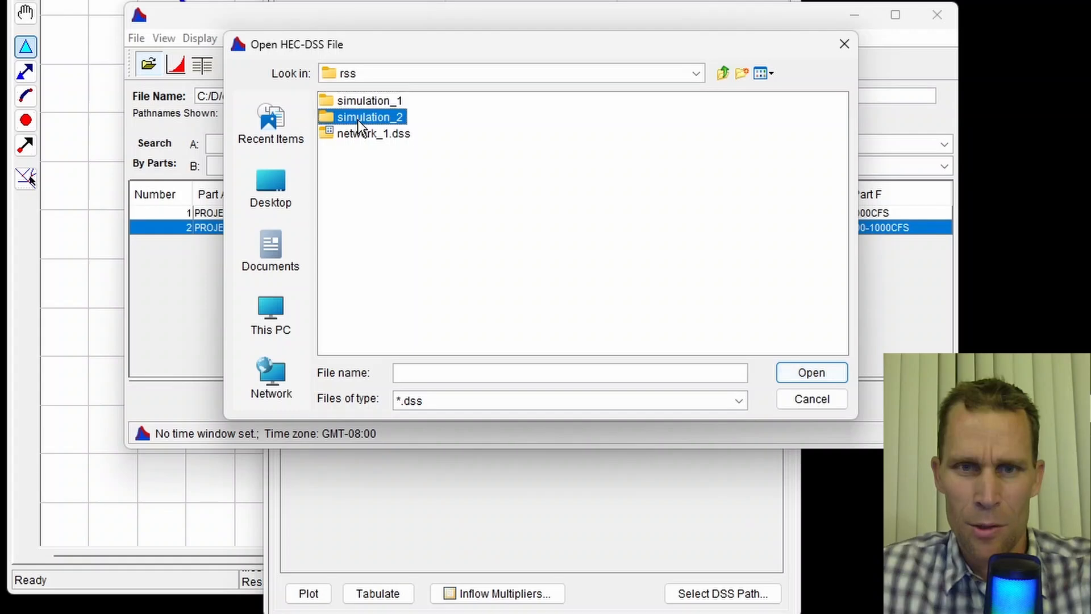
click(371, 187)
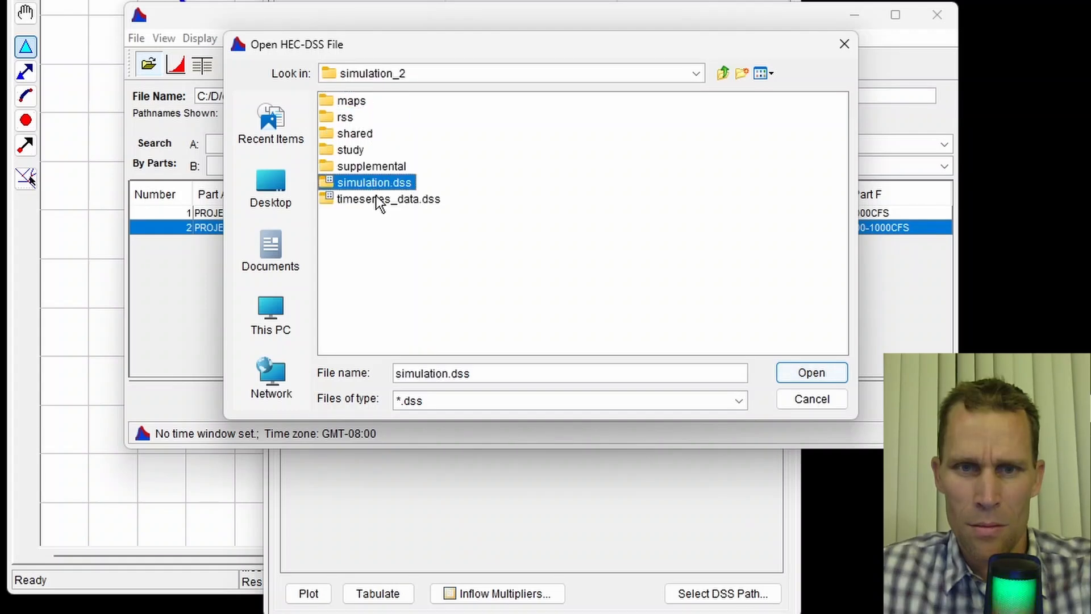
click(795, 373)
- Filter Part F to 600-1000CFS-ALT_2-----0, set that record as the CP1 inflow pathname, and close the selector
click(814, 167)
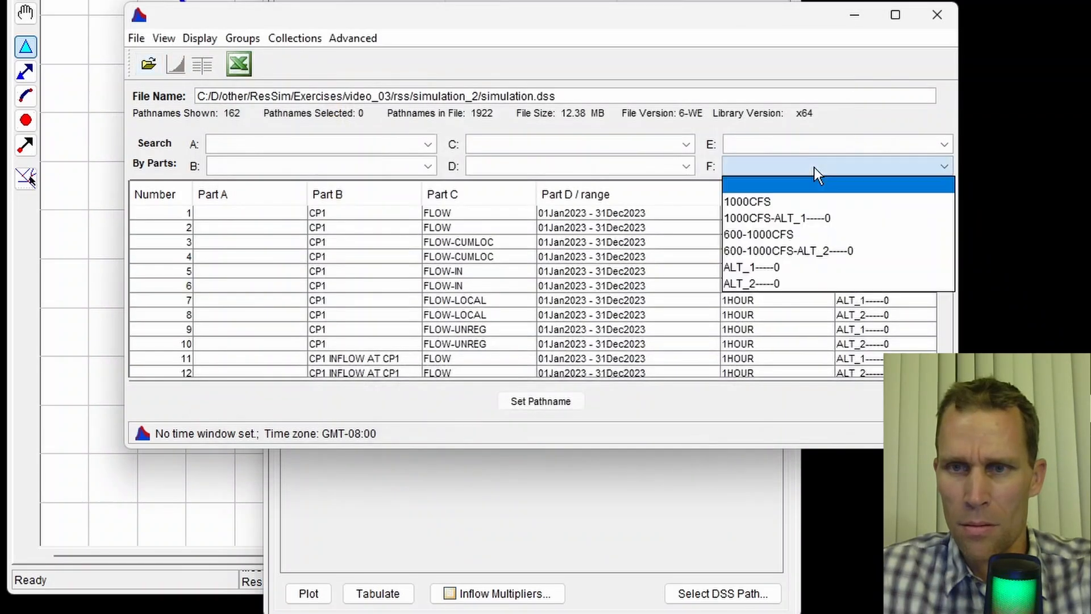
click(807, 251)
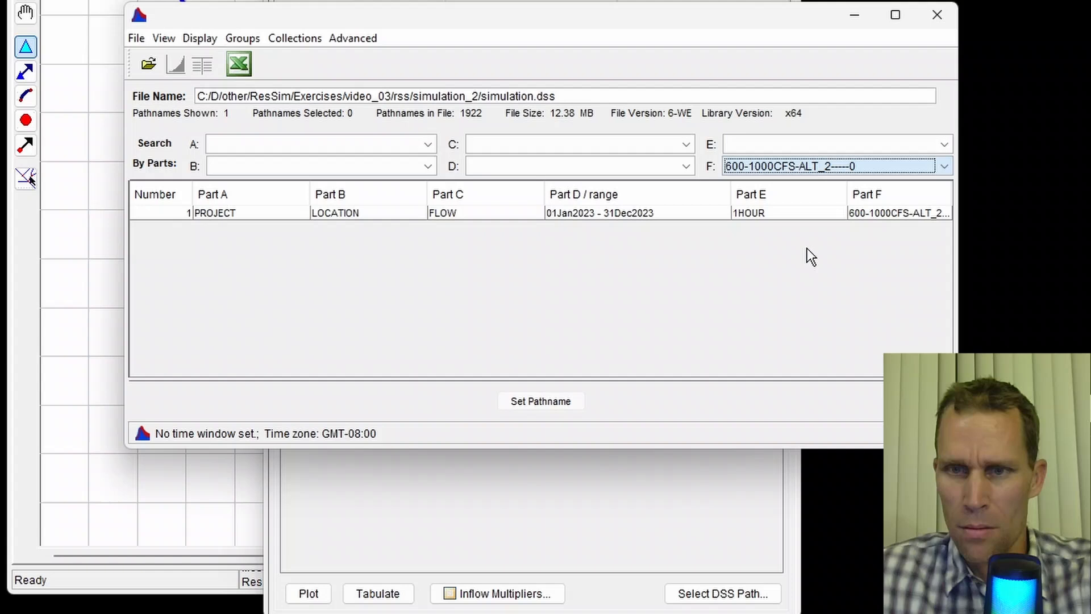
click(791, 217)
click(550, 401)
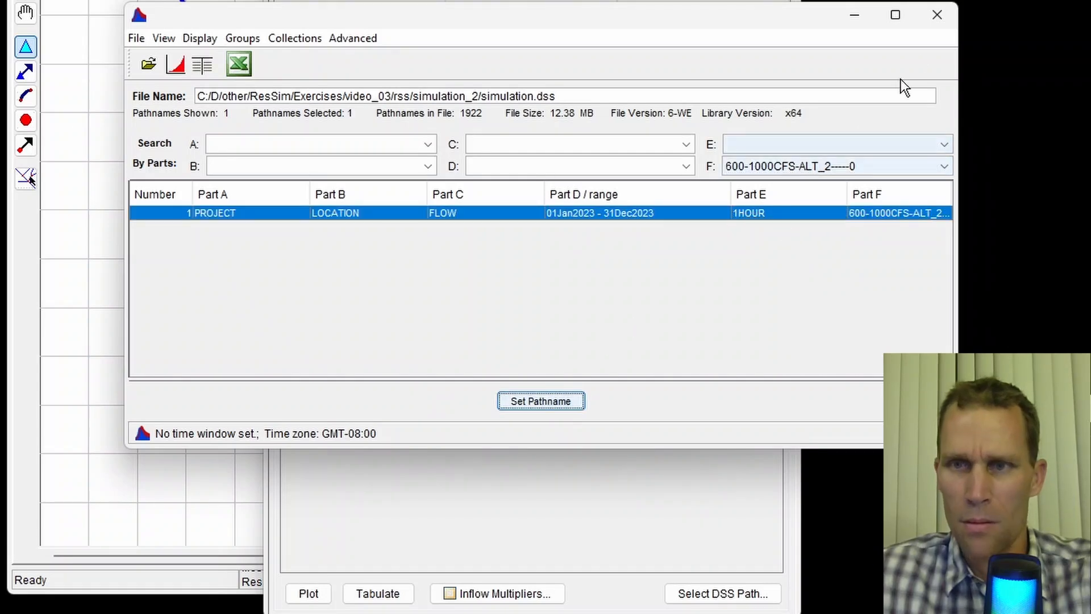
click(937, 17)
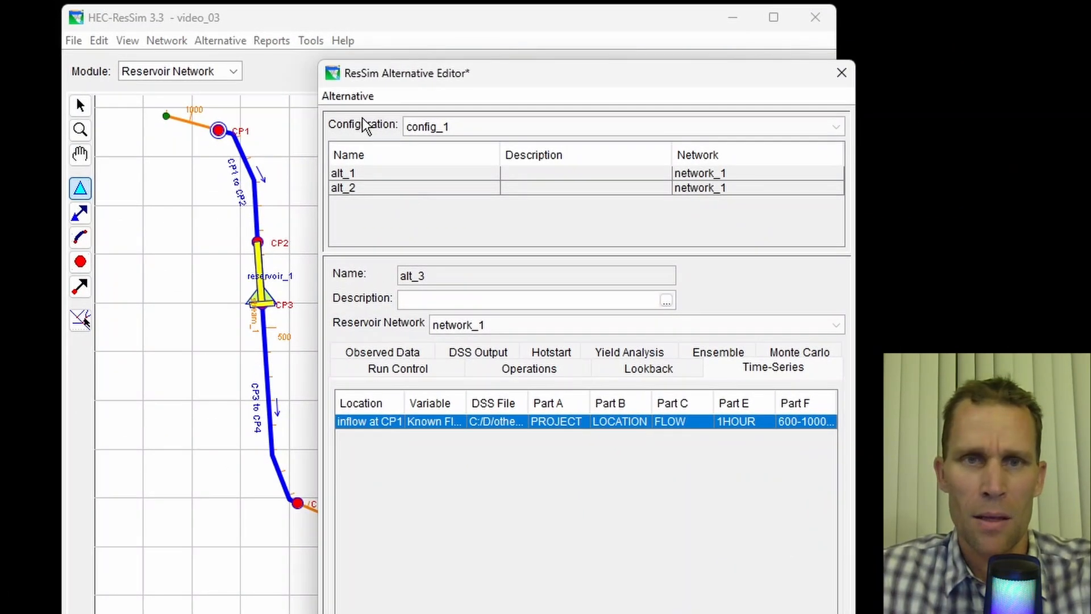
- Save alt_3, close the Alternative Editor, and save the network
click(362, 100)
click(366, 139)
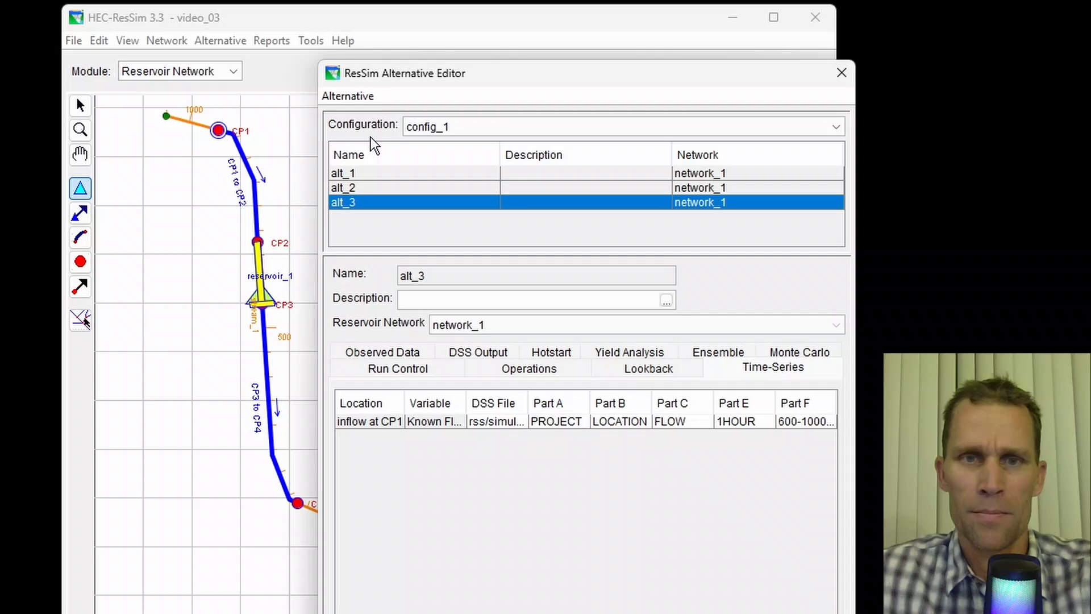
click(842, 73)
click(168, 41)
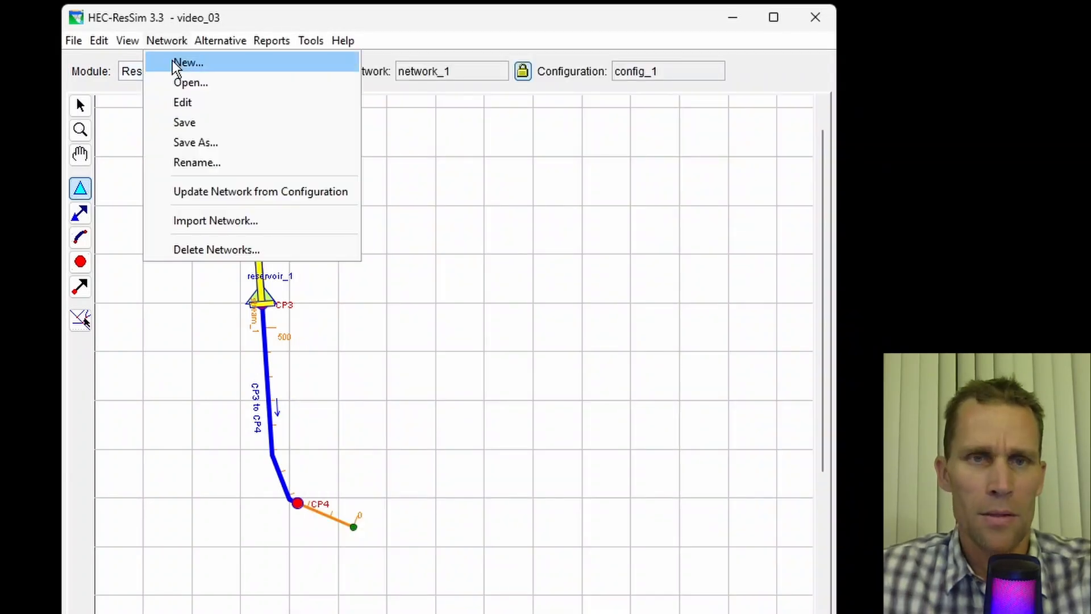
click(185, 123)
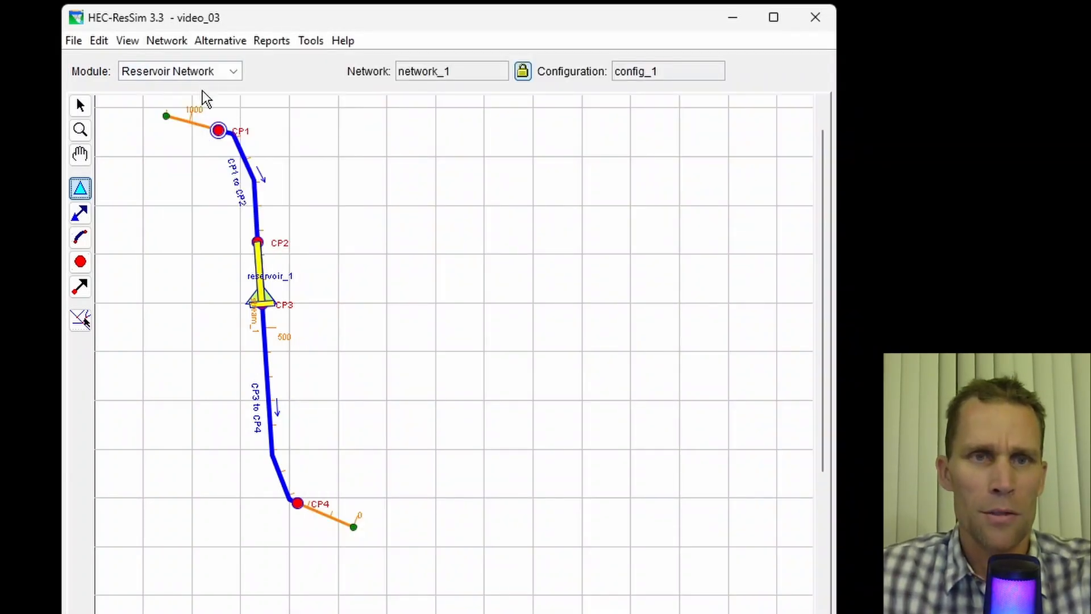
- Switch to the Simulation module and add alt_3 to simulation_2's selected alternatives
click(231, 71)
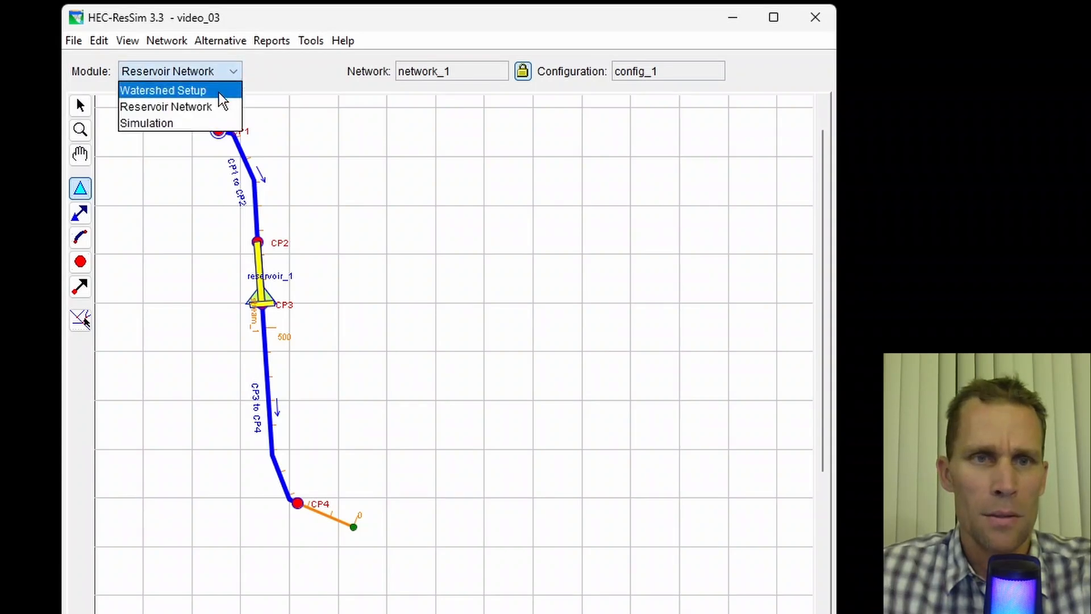
click(216, 122)
right_click(704, 173)
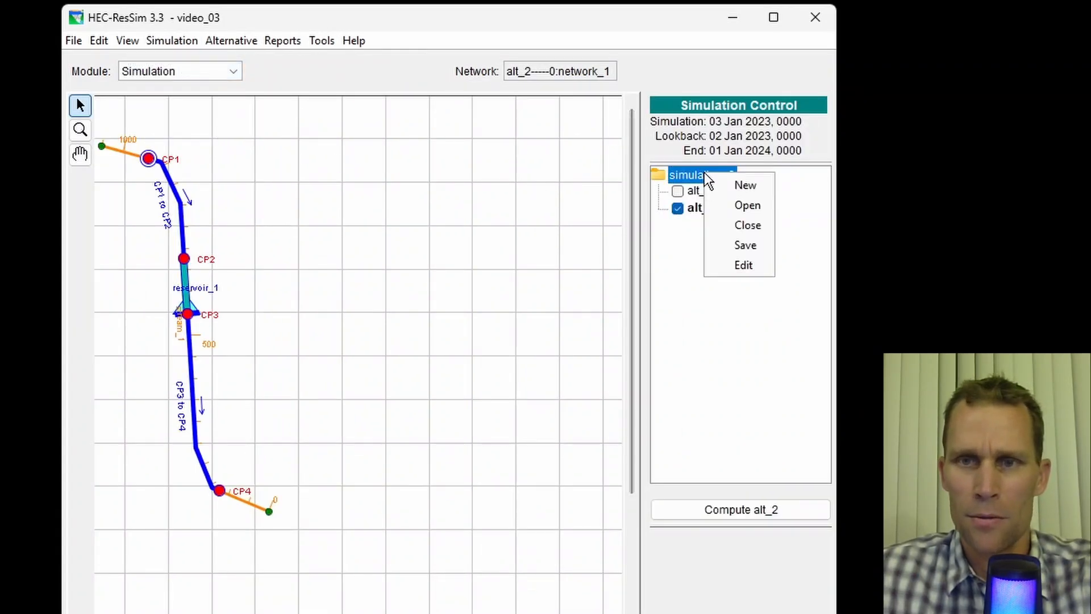
click(733, 263)
click(265, 460)
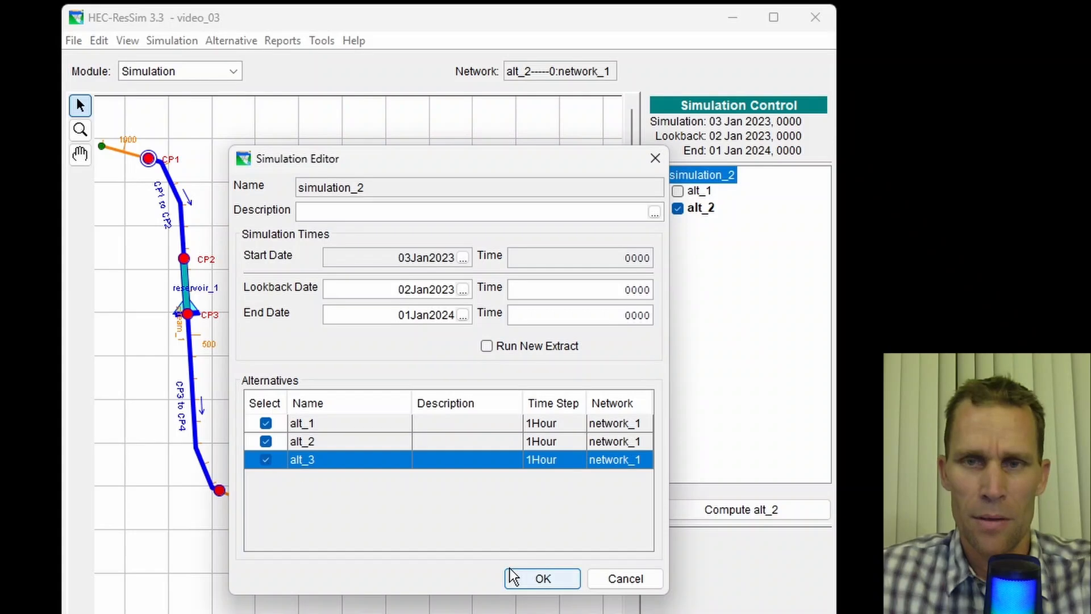
click(541, 578)
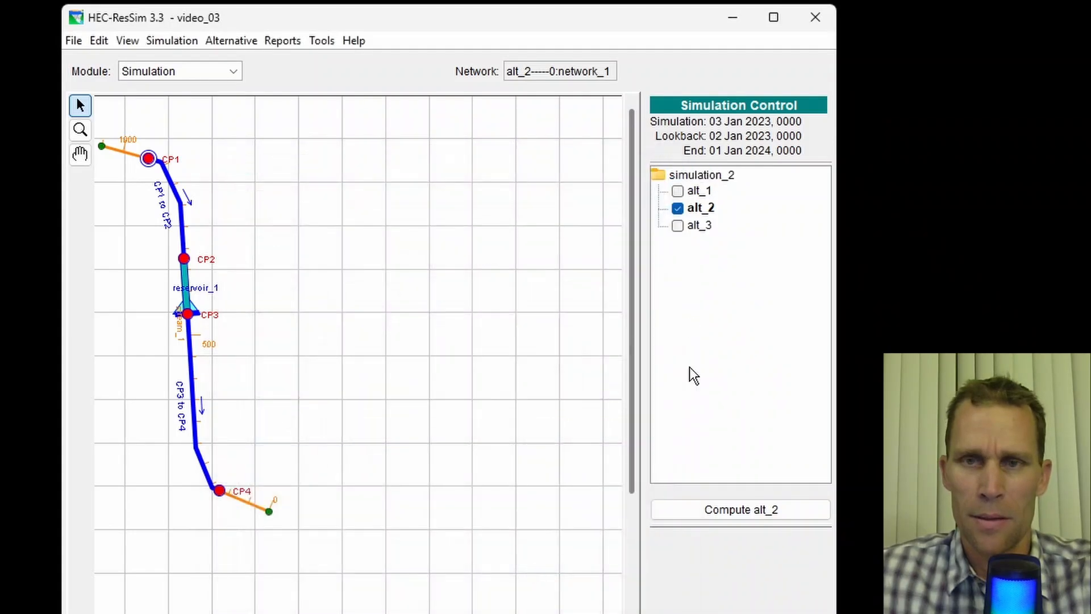
- Check only alt_3, set it as the active alternative, and compute it
click(677, 208)
click(677, 226)
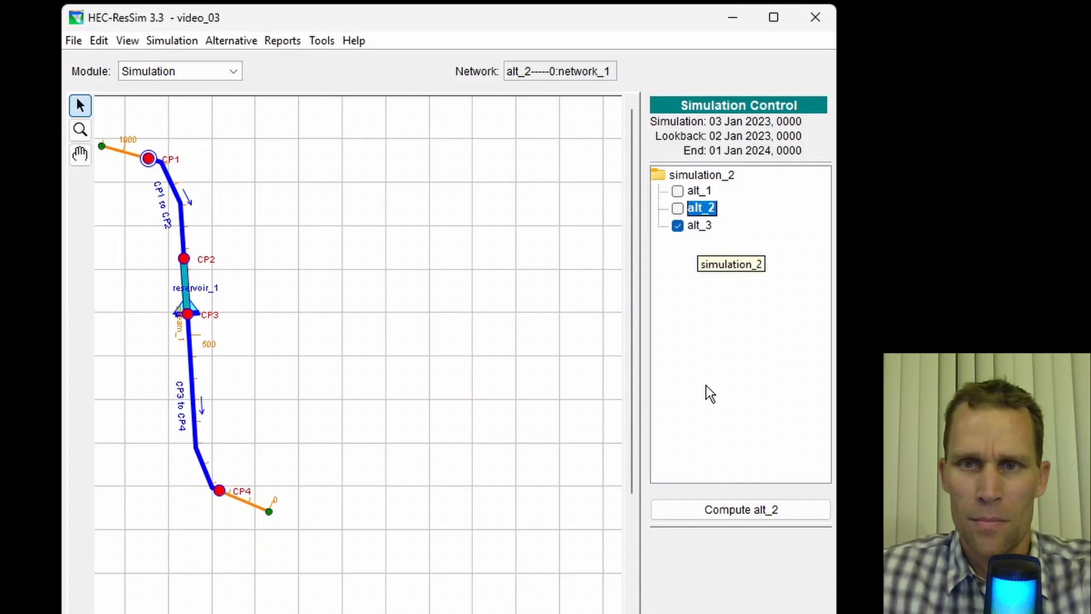
click(706, 227)
right_click(706, 229)
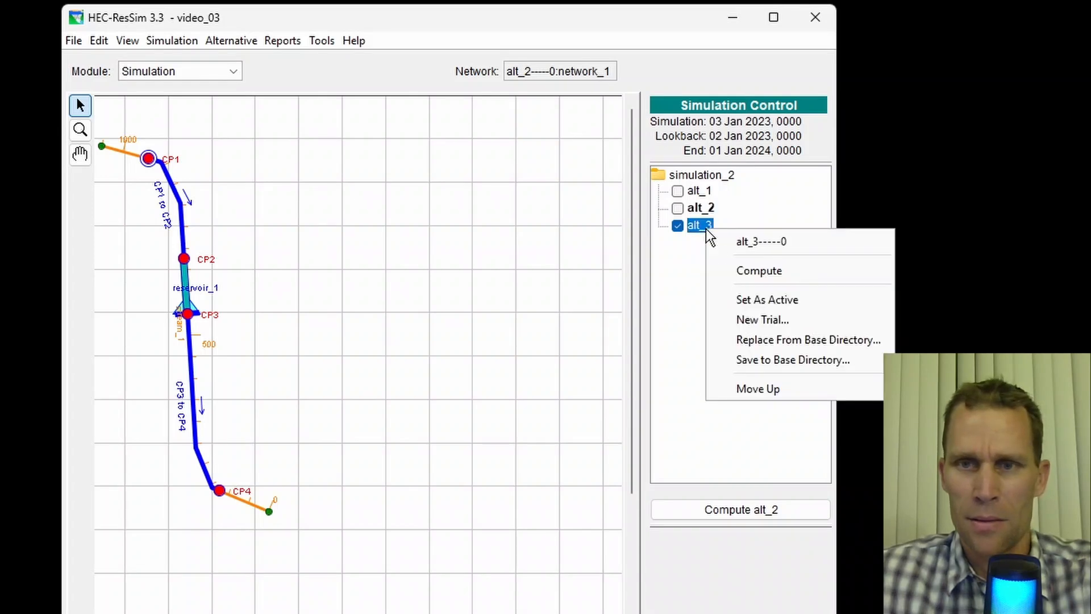
click(753, 296)
click(724, 509)
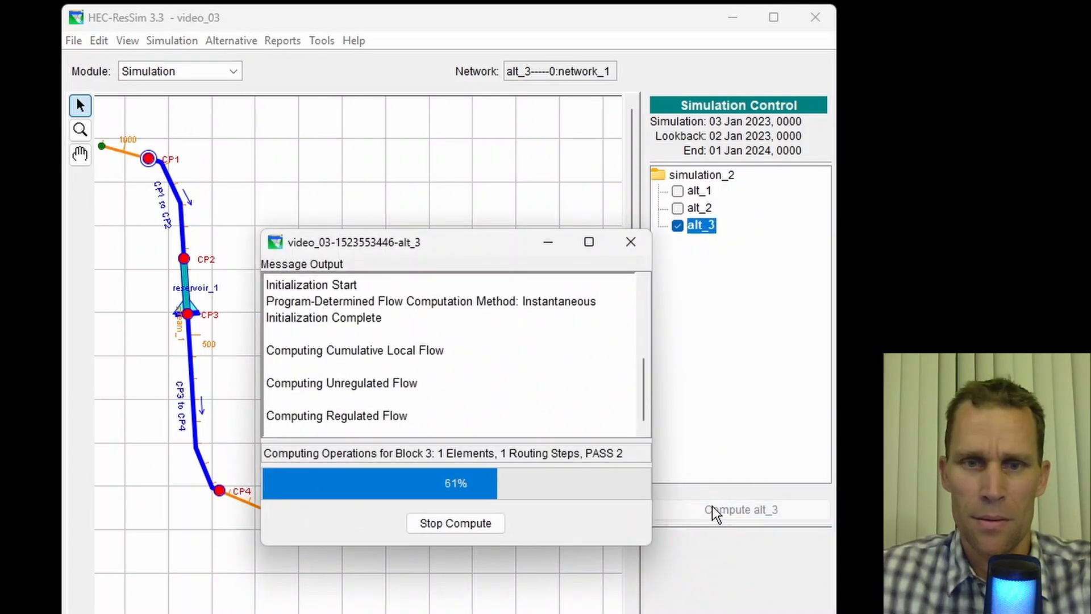
click(455, 523)
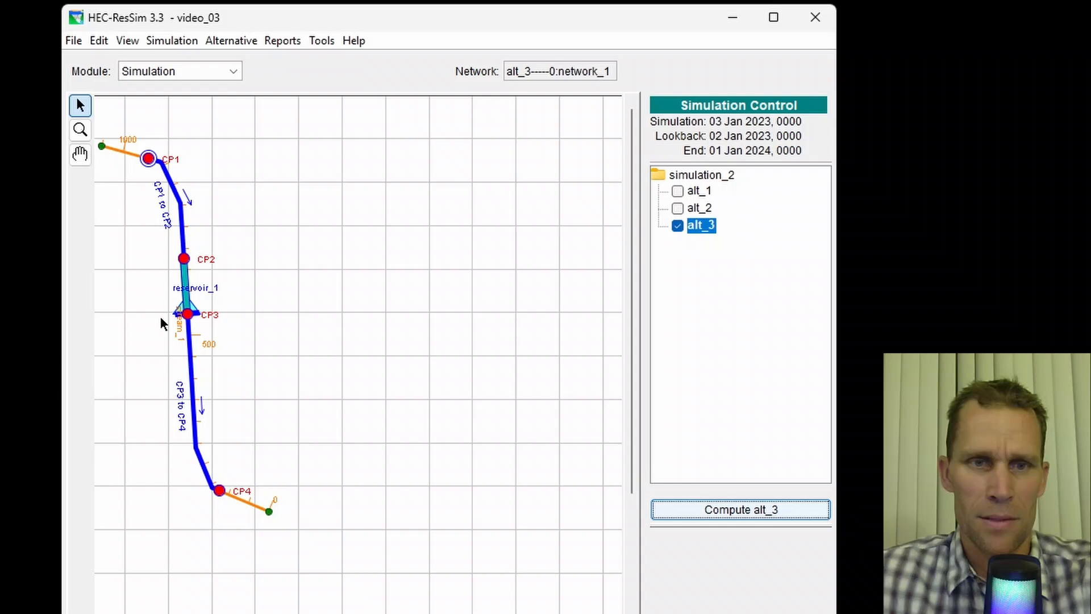
- Open the default plot for reservoir_1 and enlarge the plot window
right_click(191, 315)
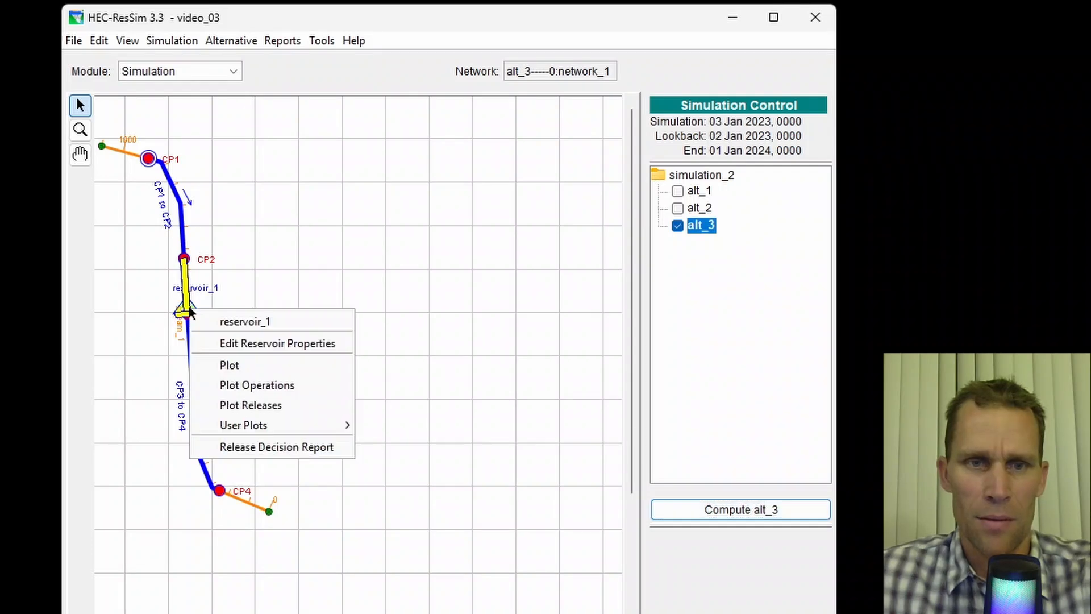
click(239, 363)
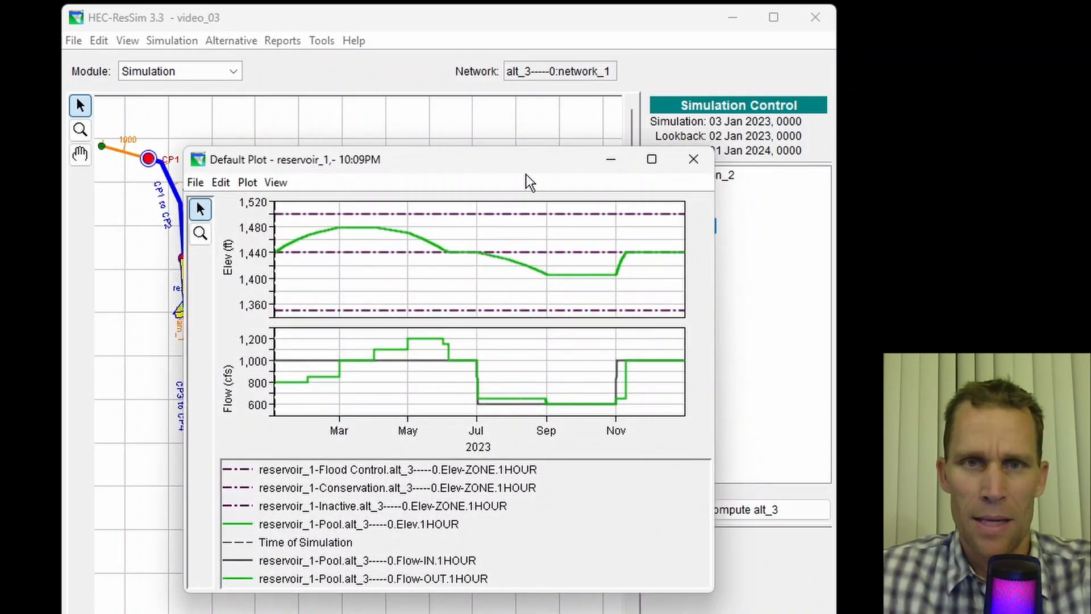
drag(526, 174, 492, 60)
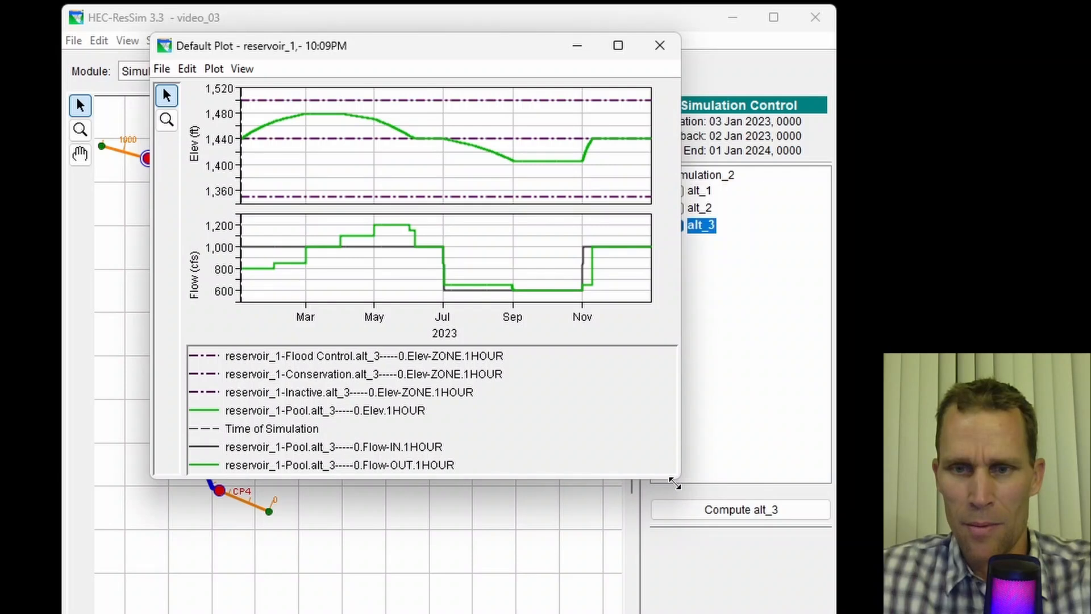
drag(674, 483, 863, 613)
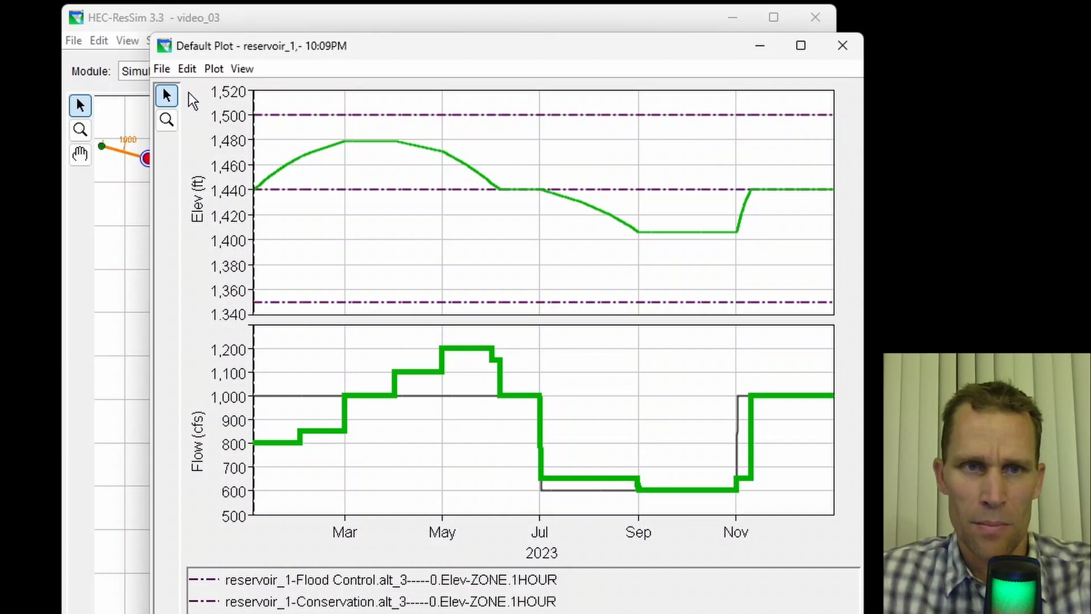
- Zoom into the flow plot around the late-August drop in reservoir release
click(166, 120)
drag(511, 417, 774, 525)
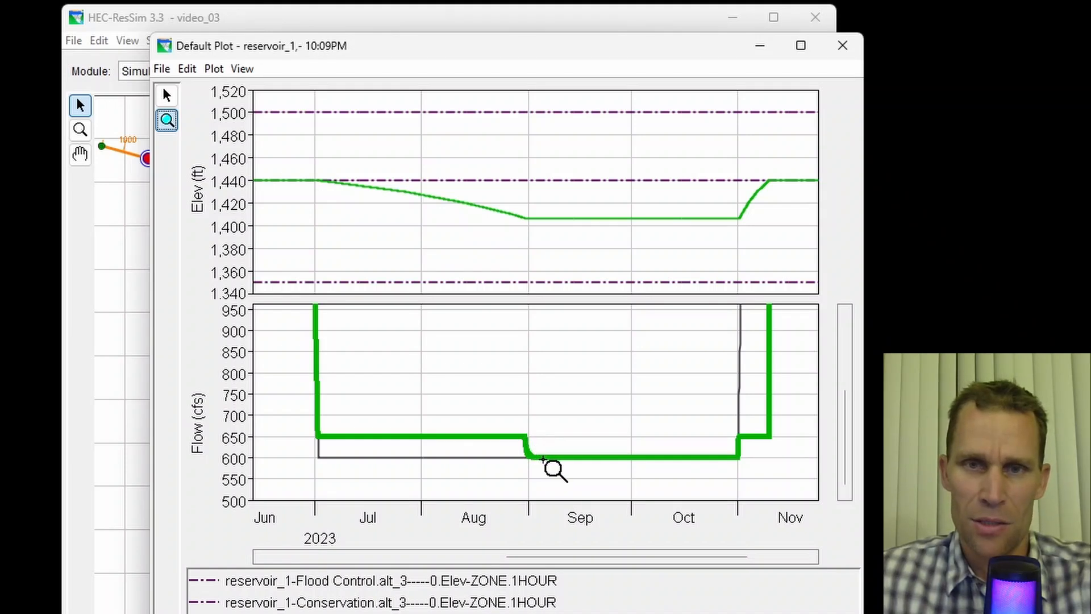
mouse_move(547, 458)
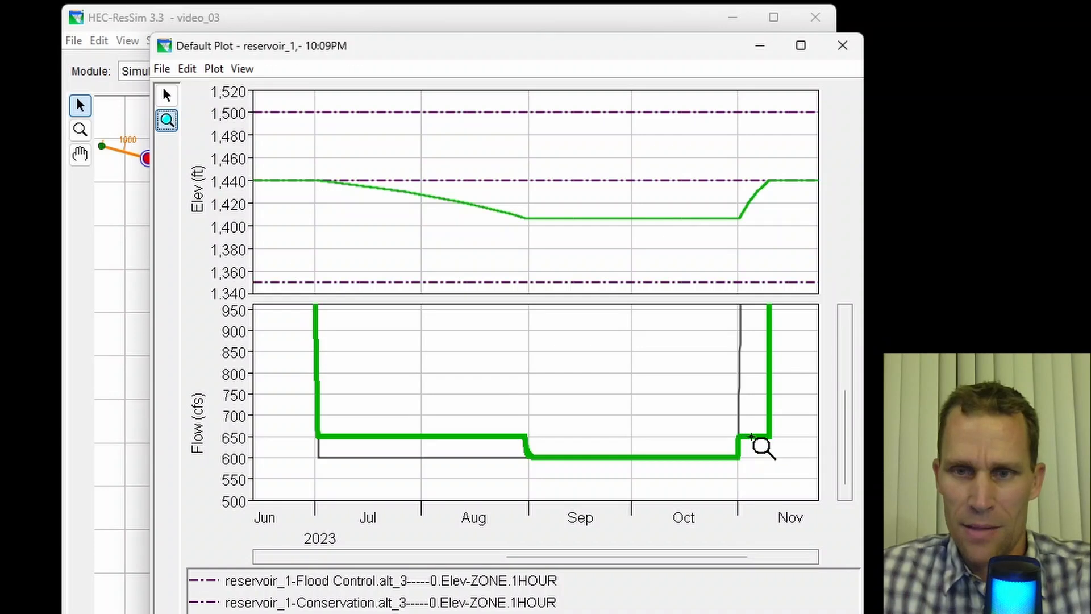
mouse_move(768, 439)
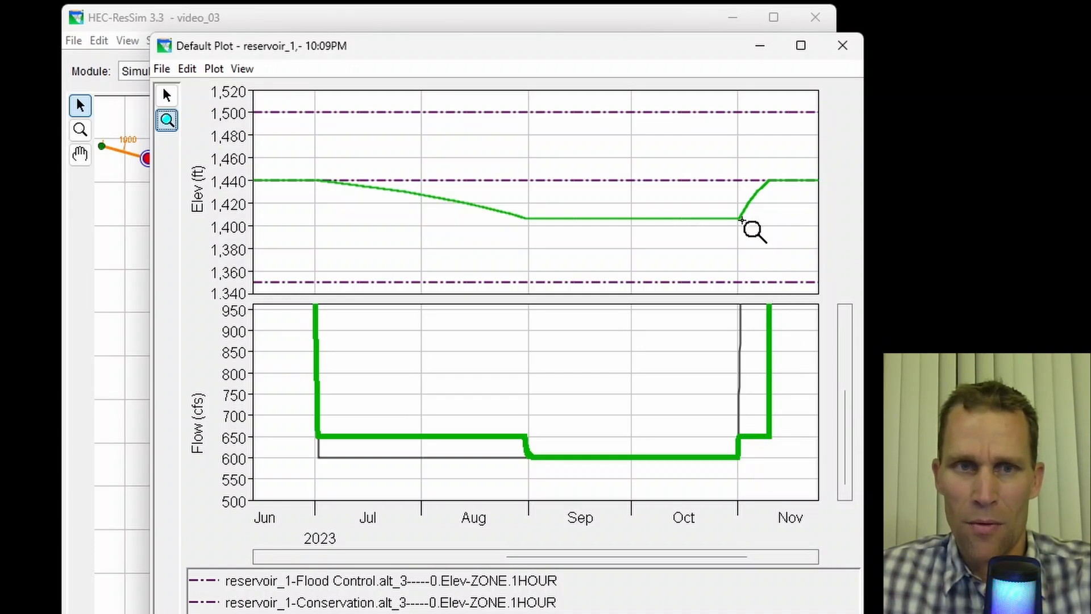
mouse_move(752, 229)
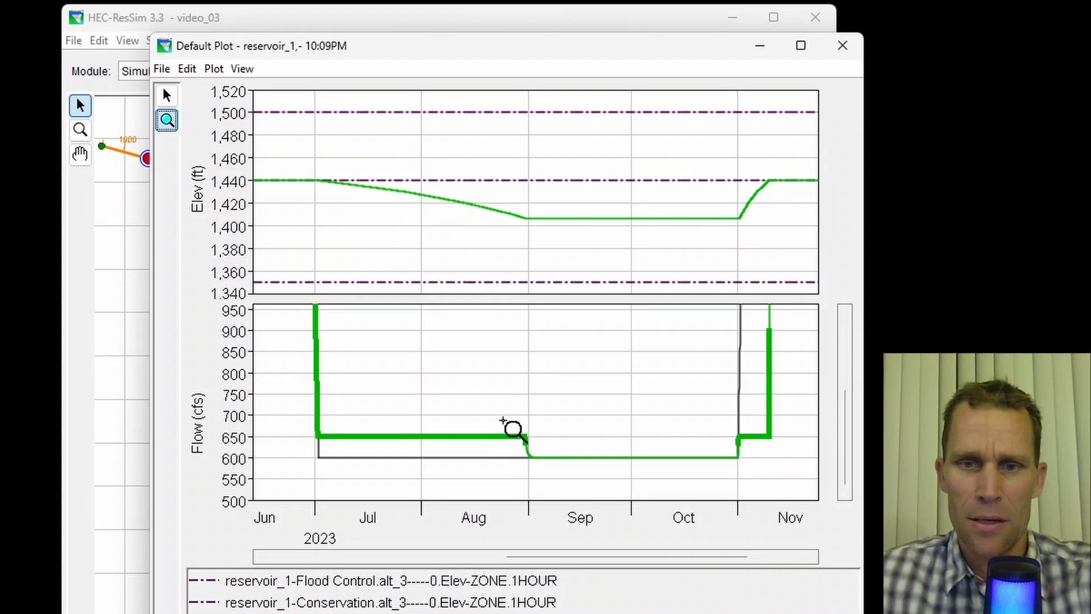
drag(501, 421, 550, 478)
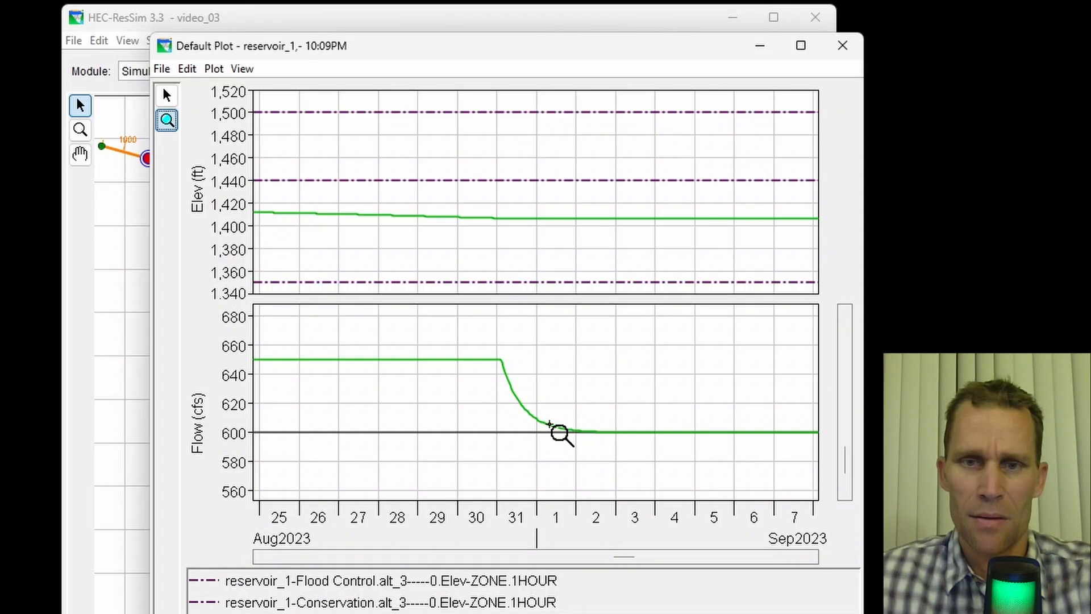
mouse_move(484, 355)
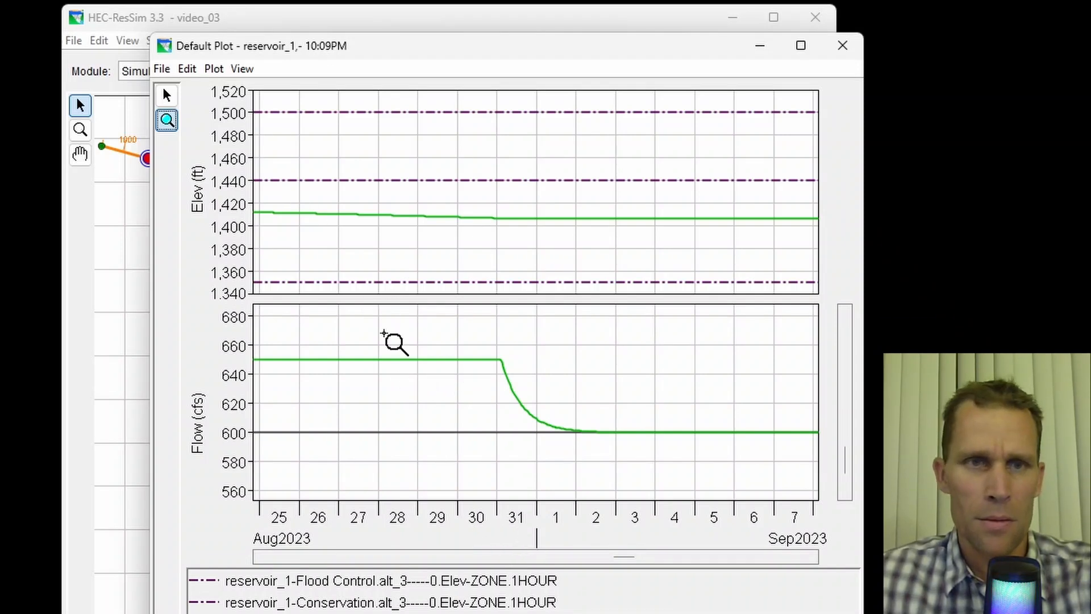
- Tabulate the plot and examine reservoir_1's Flow-OUT values from 30 Aug to 3 Sep 2023
click(170, 71)
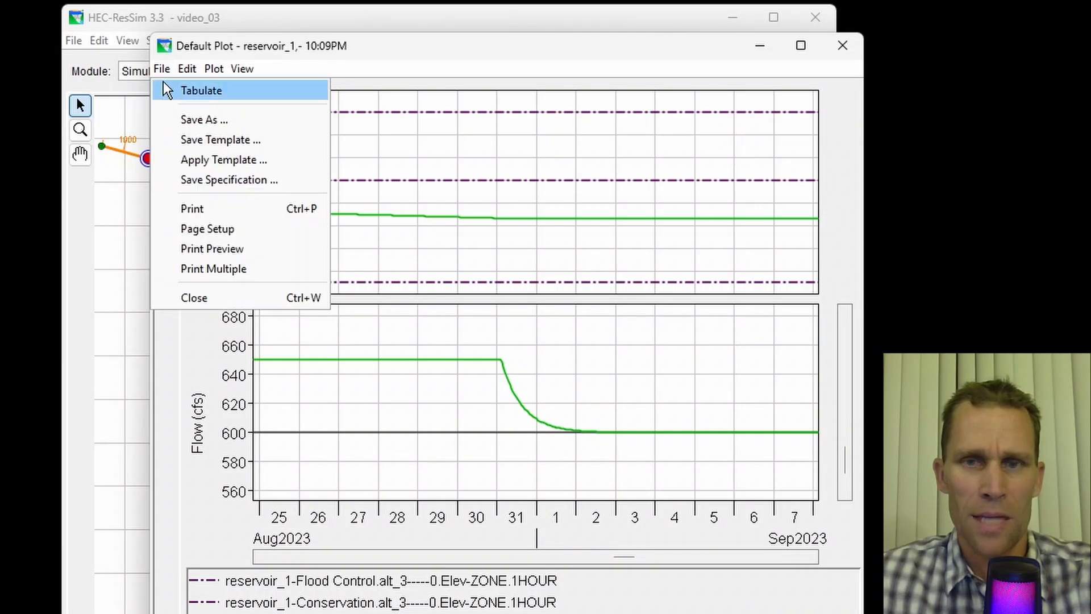
click(172, 90)
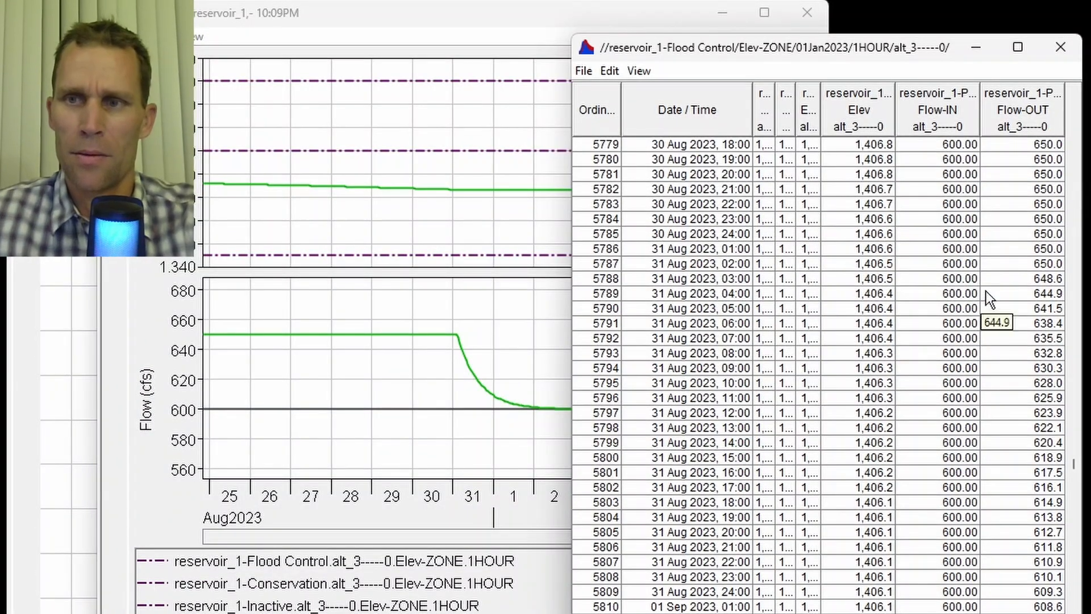
click(1031, 264)
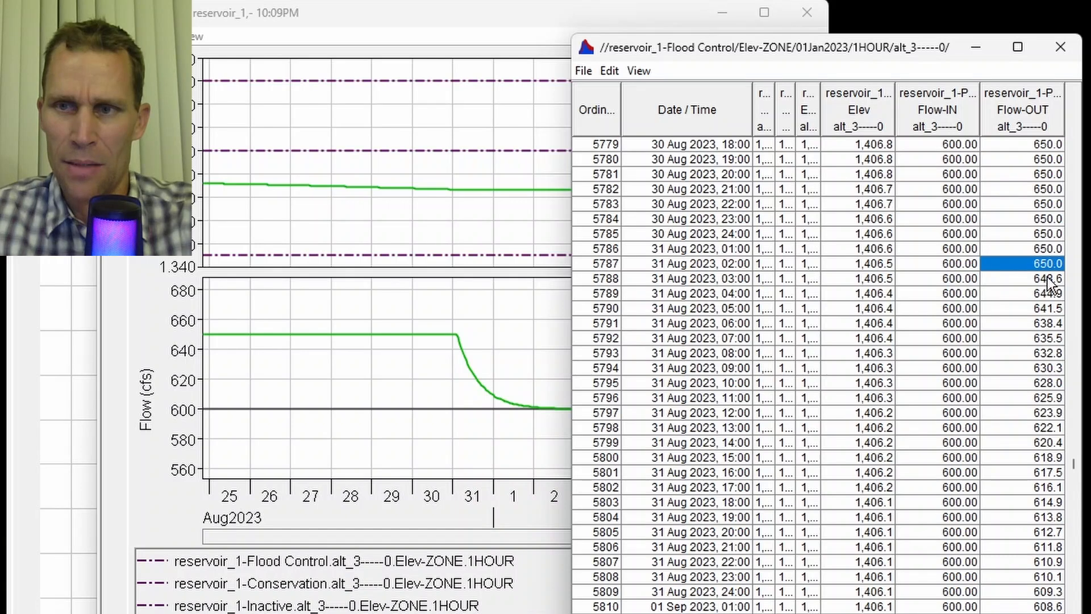
scroll(1028, 281, down, 6)
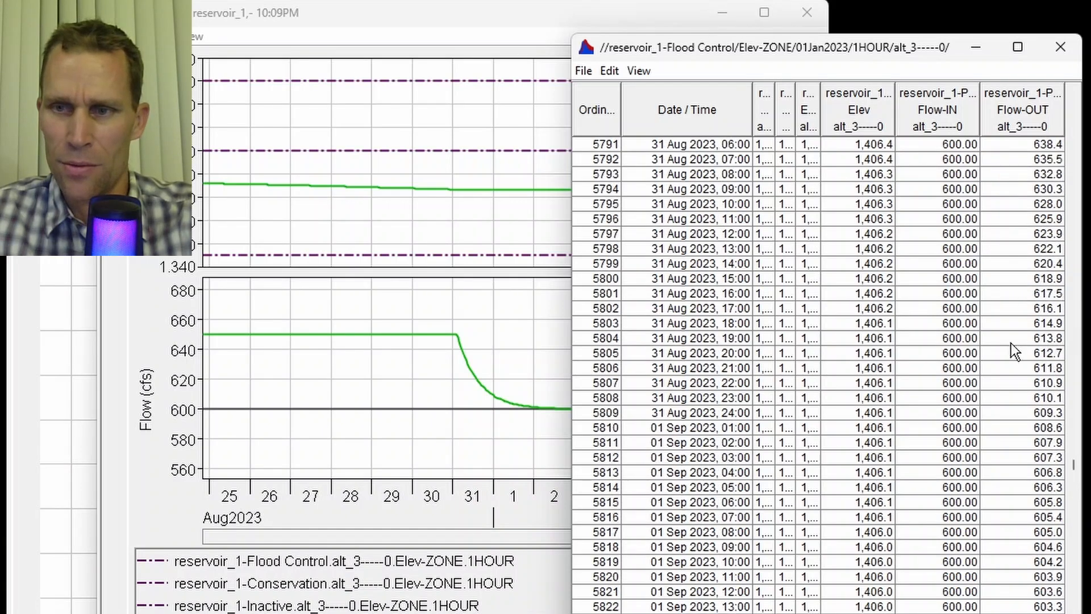
scroll(1027, 410, down, 6)
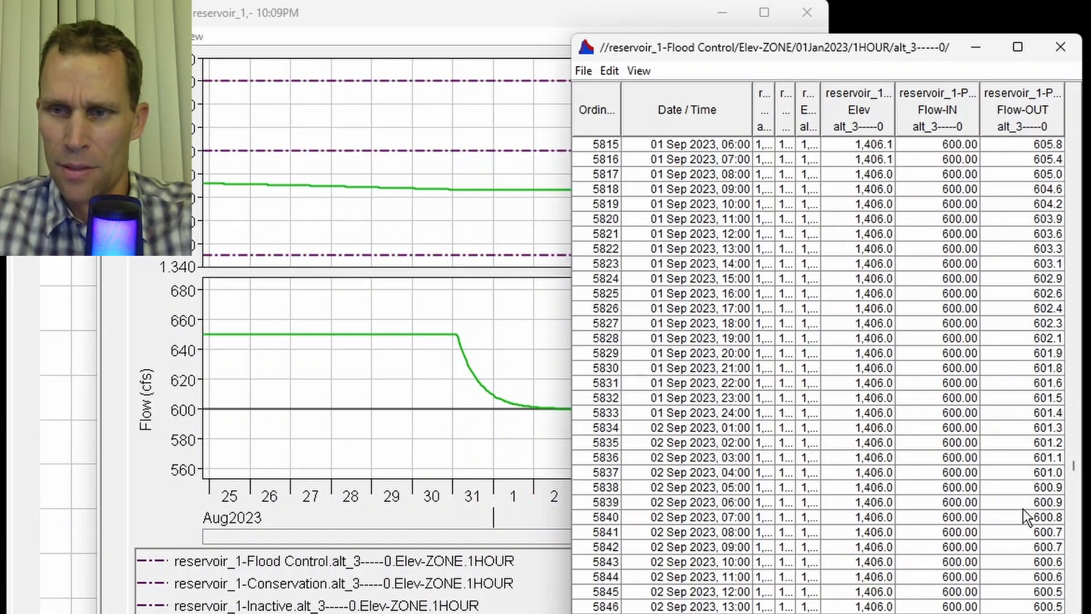
scroll(1023, 517, down, 7)
click(1025, 533)
scroll(1026, 535, down, 1)
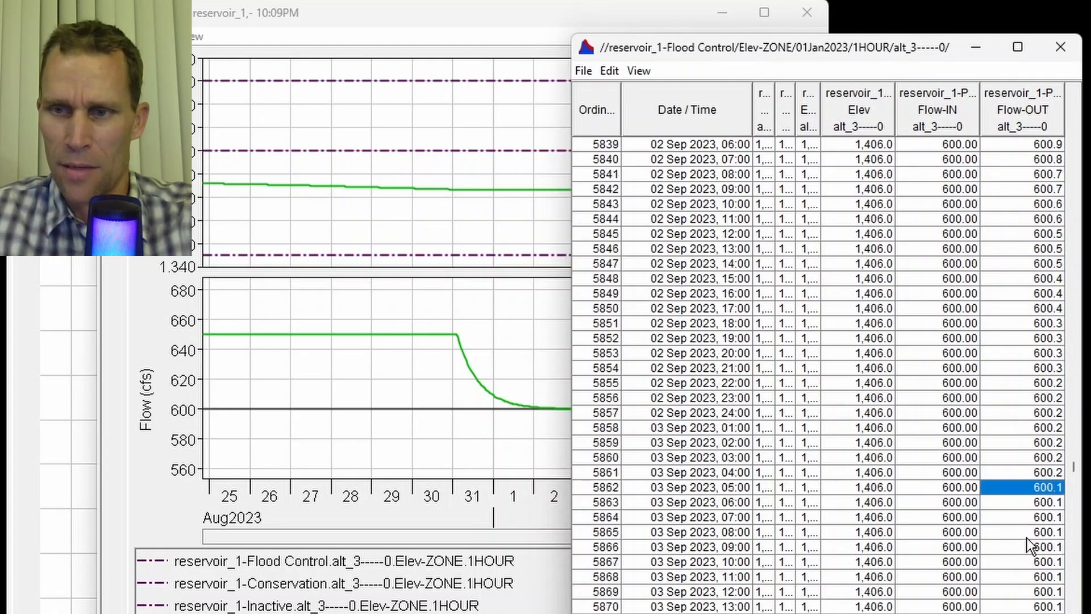
scroll(1026, 538, down, 5)
click(1029, 471)
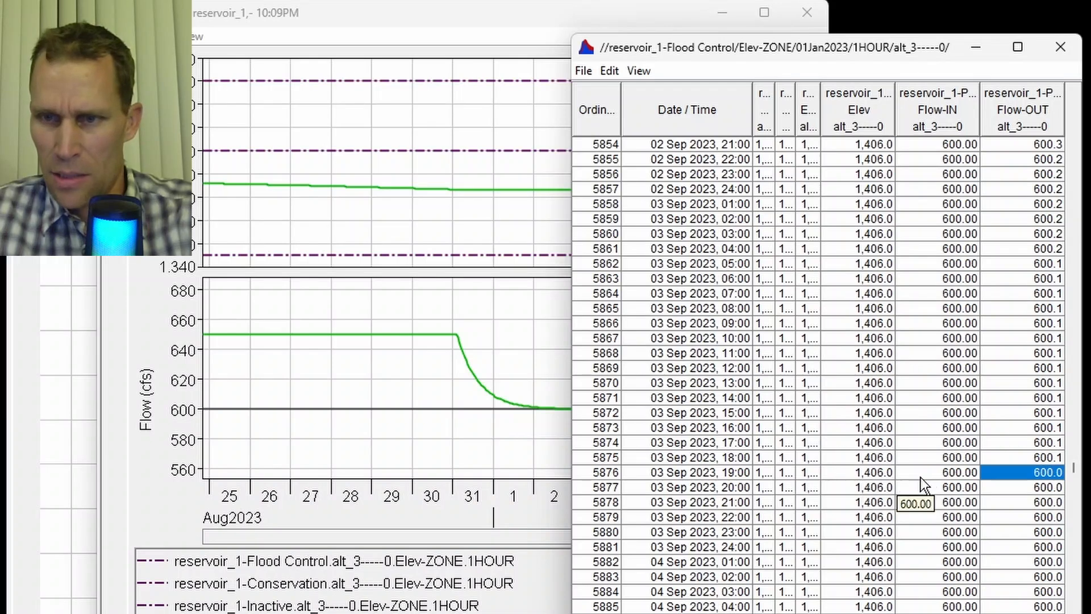
- Close the table and plot windows, open reservoir_1's editor, and examine the controlled outlet's release capacity table
click(1060, 46)
click(806, 12)
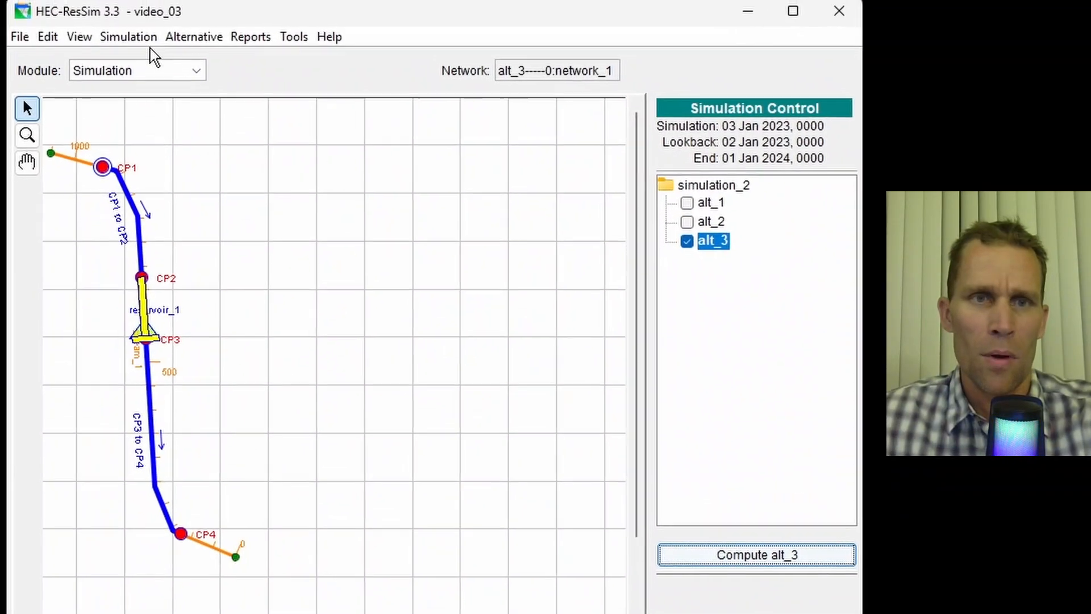
right_click(136, 272)
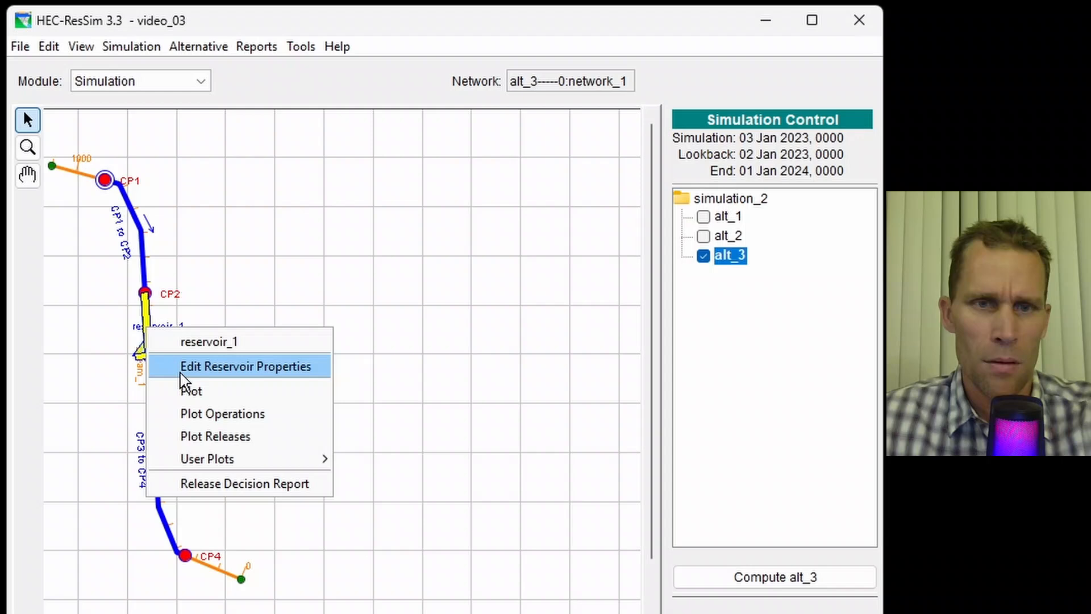
click(182, 371)
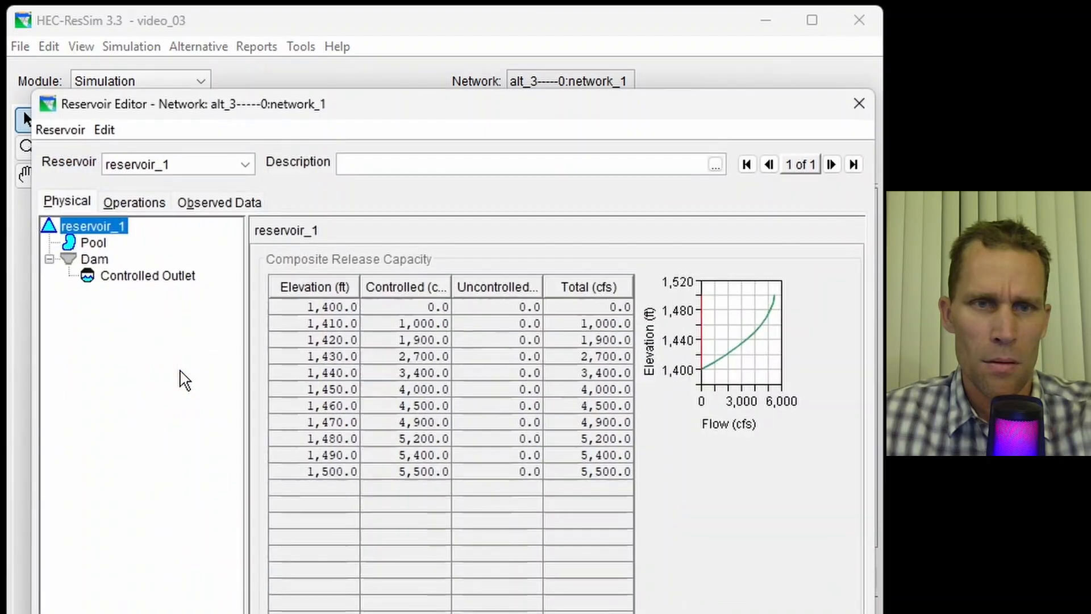
click(142, 277)
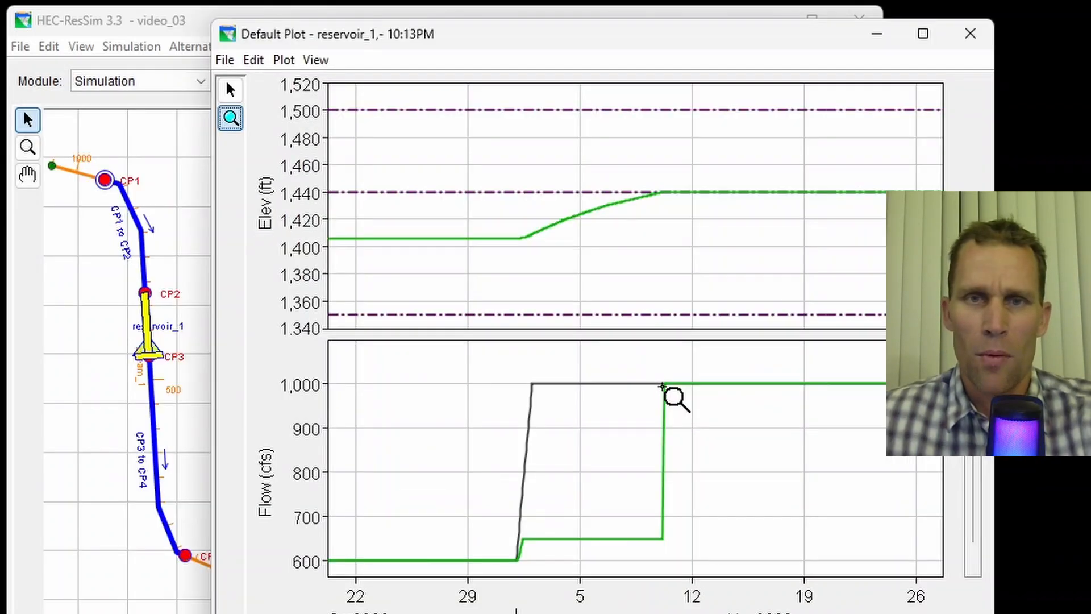
mouse_move(663, 386)
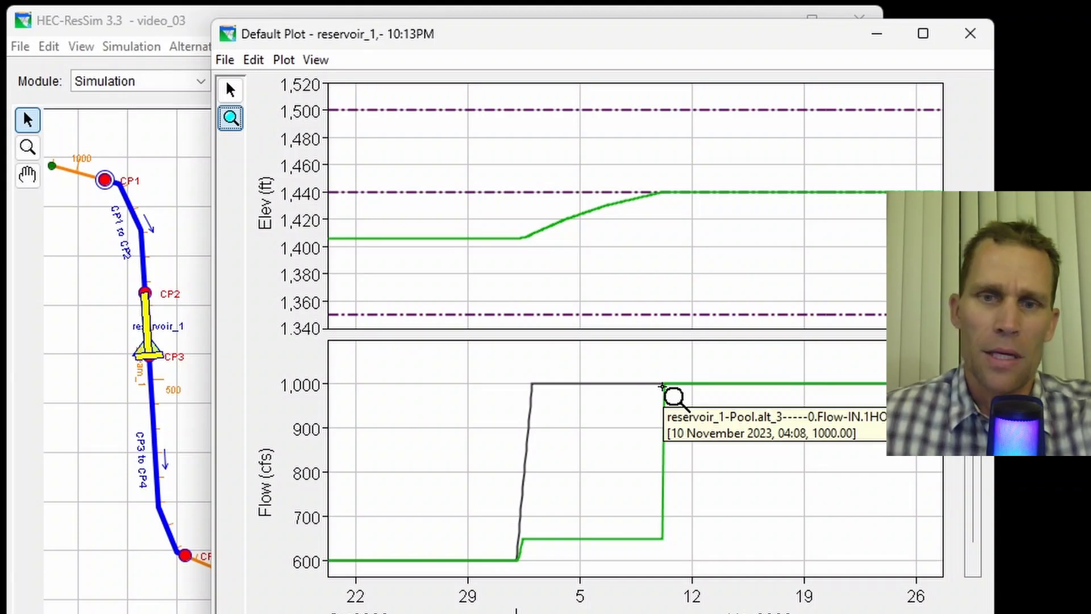
- Zoom out the reservoir_1 plot to view the full-year elevation and flow, then close the plot
right_click(662, 392)
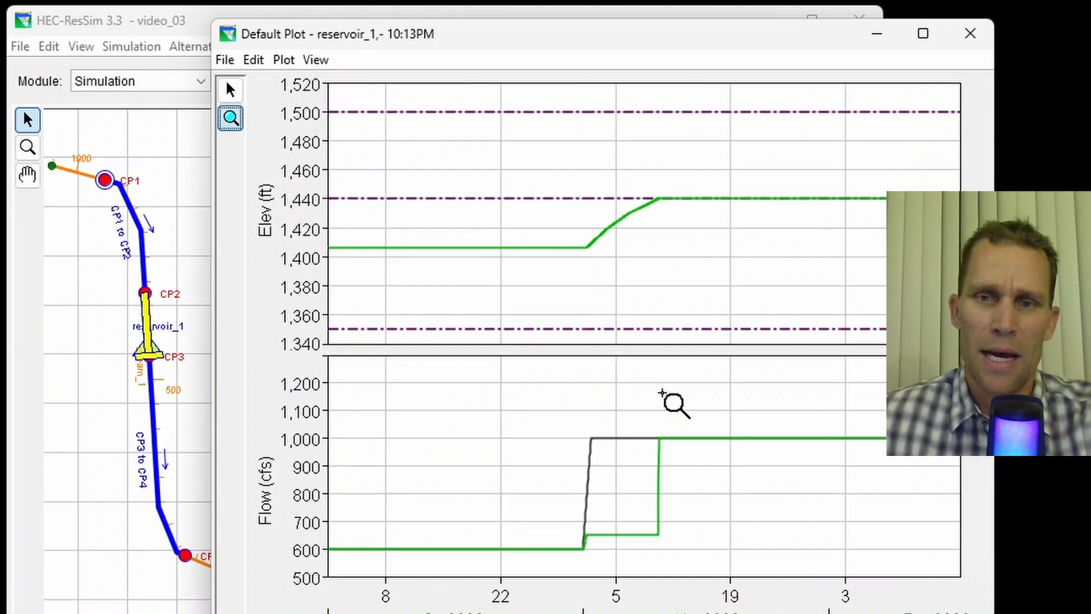
right_click(662, 393)
right_click(662, 393)
right_click(662, 393)
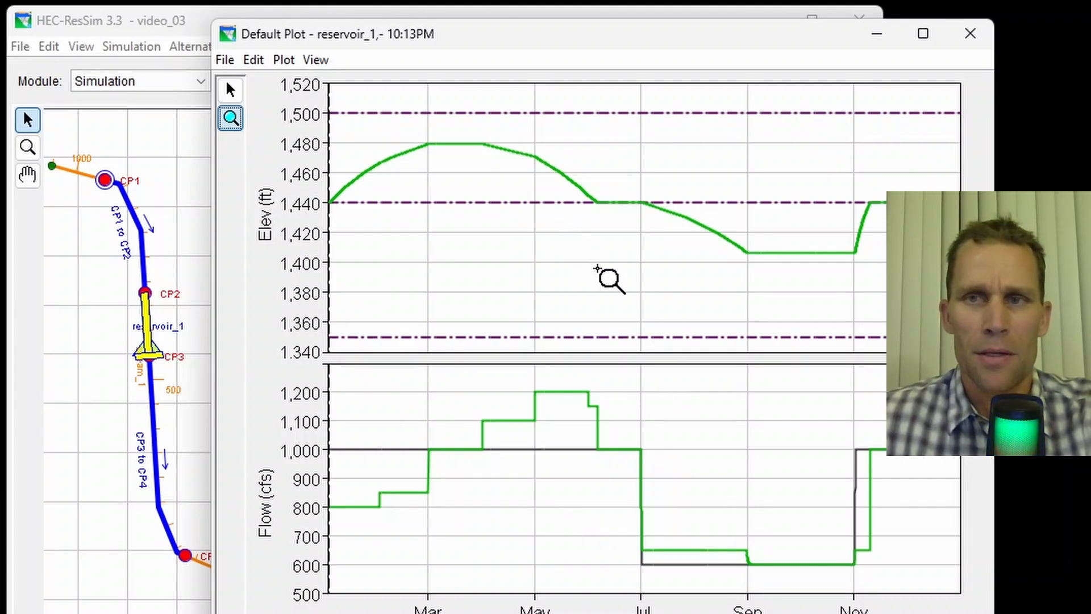
click(976, 35)
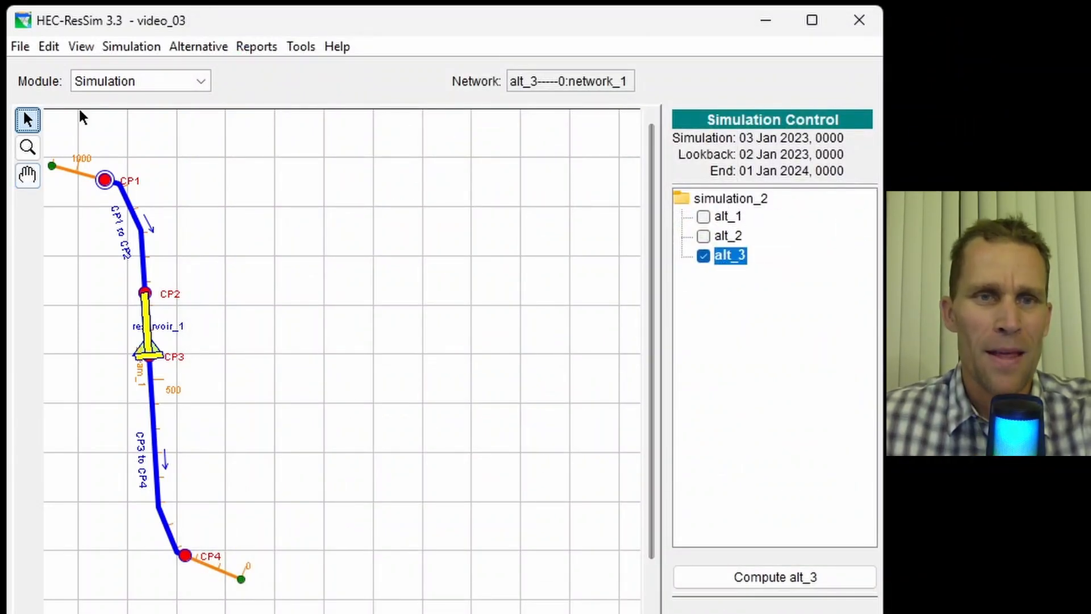
- In the Reservoir Network module, add a Flood Control rule named max increase 5cfsh on the controlled outlet as a Flow Rate of Change Limit
click(161, 83)
click(149, 120)
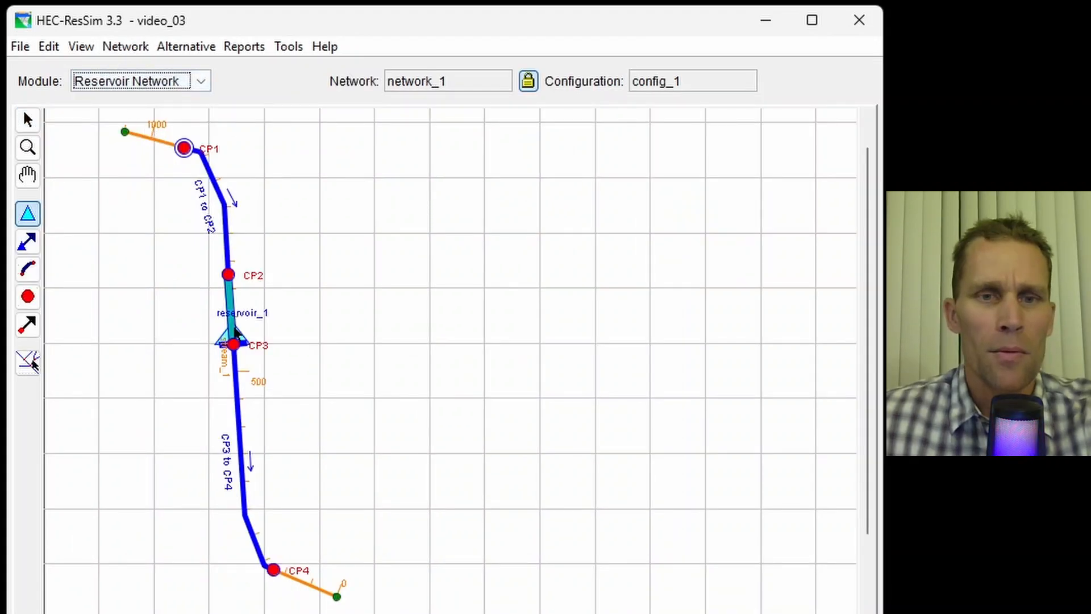
right_click(234, 334)
click(275, 375)
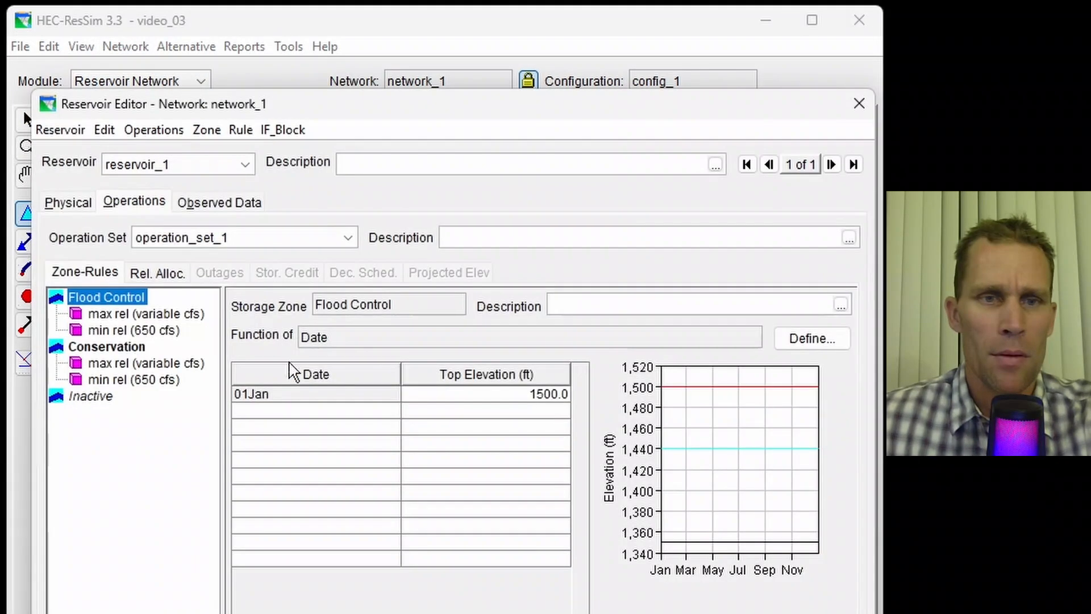
right_click(118, 301)
click(164, 312)
text(ma)
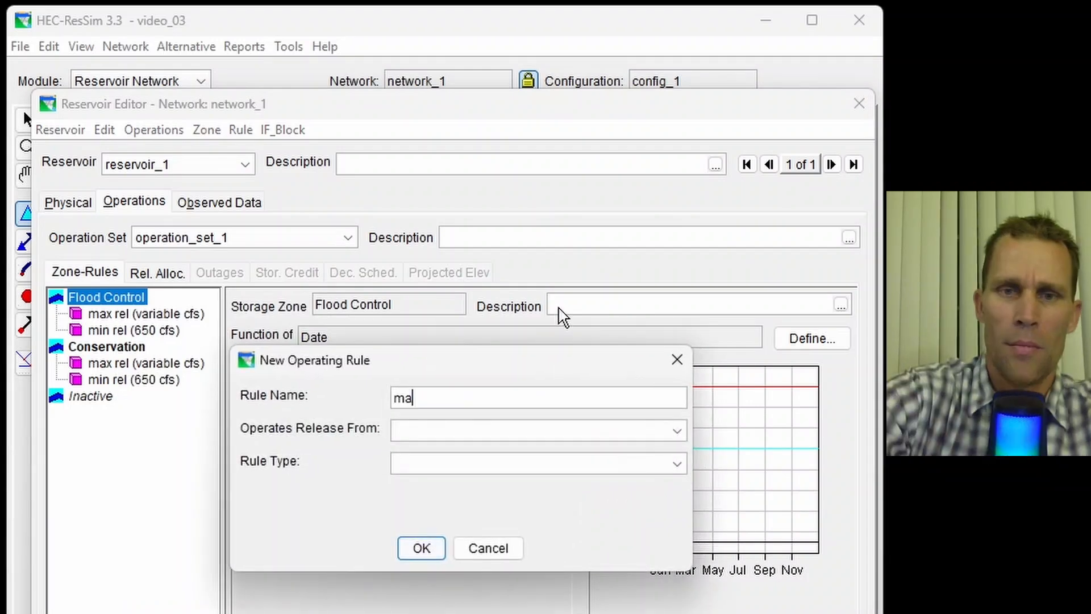
text(x increase)
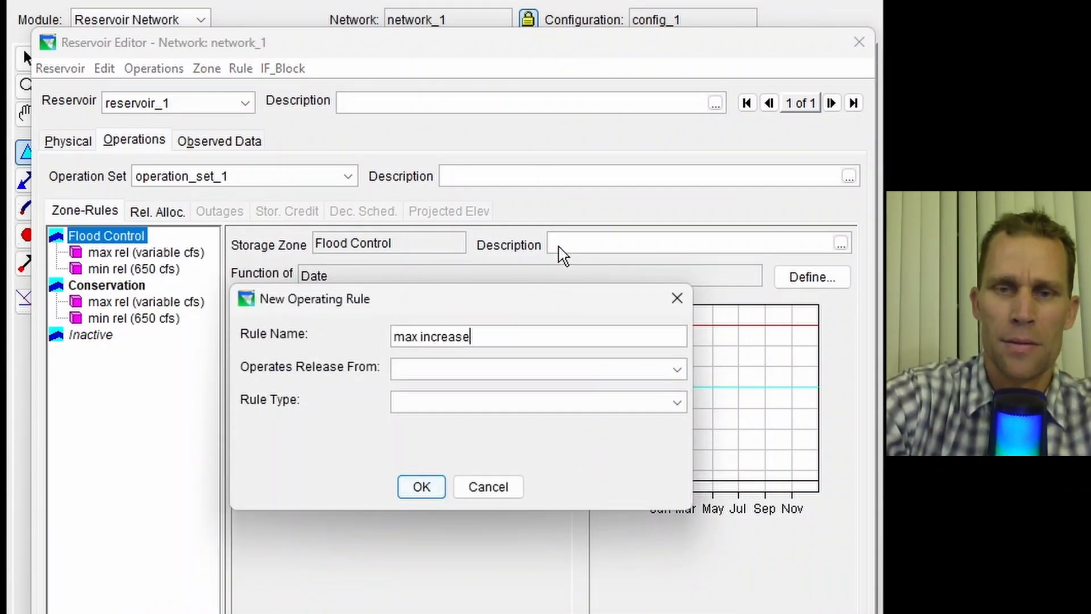
click(462, 370)
click(480, 426)
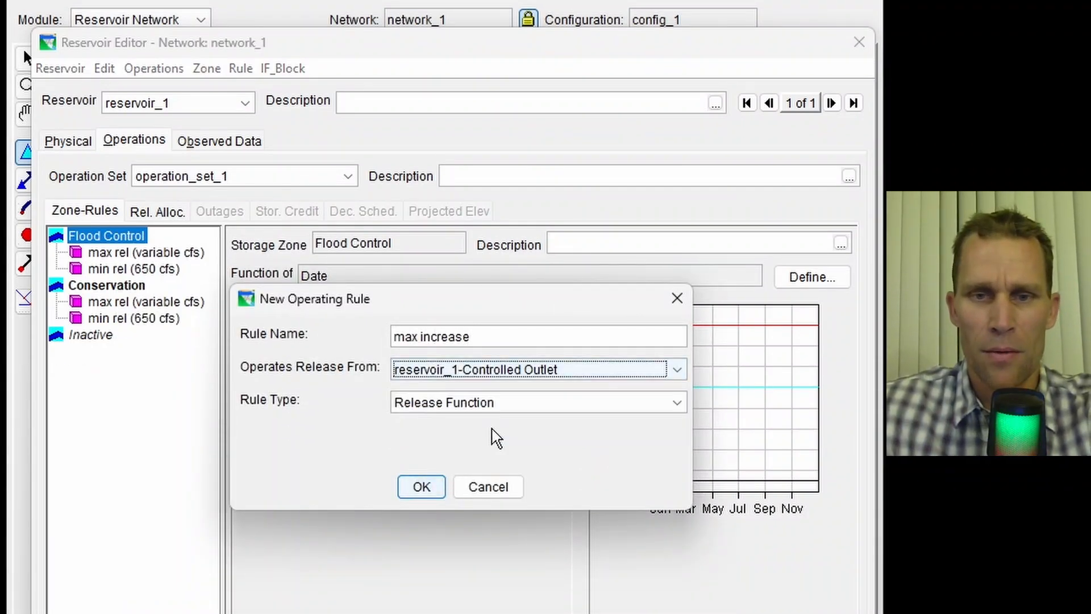
click(494, 402)
click(501, 443)
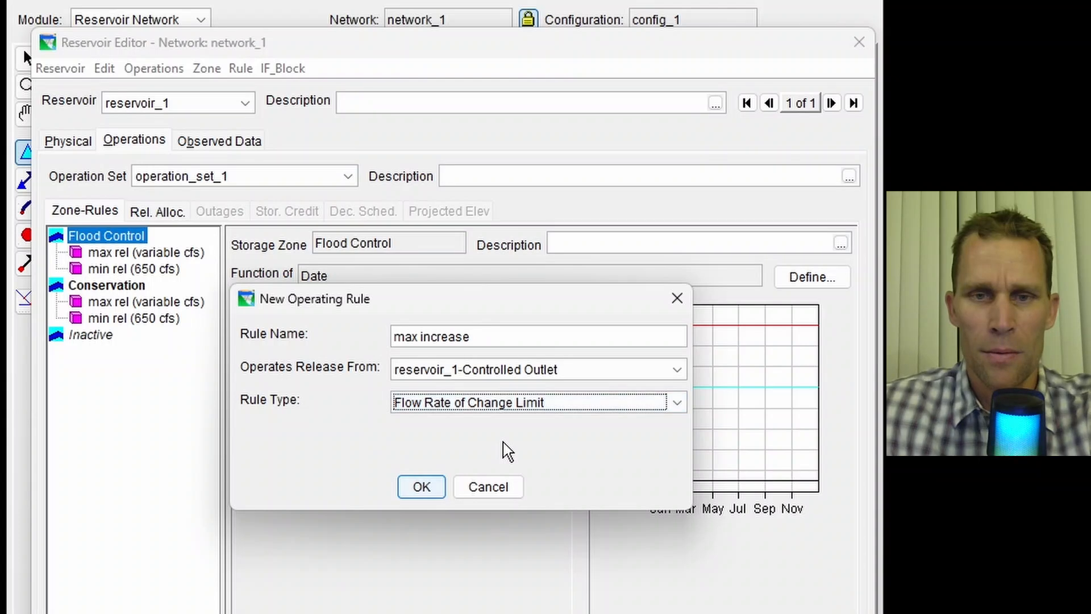
click(493, 335)
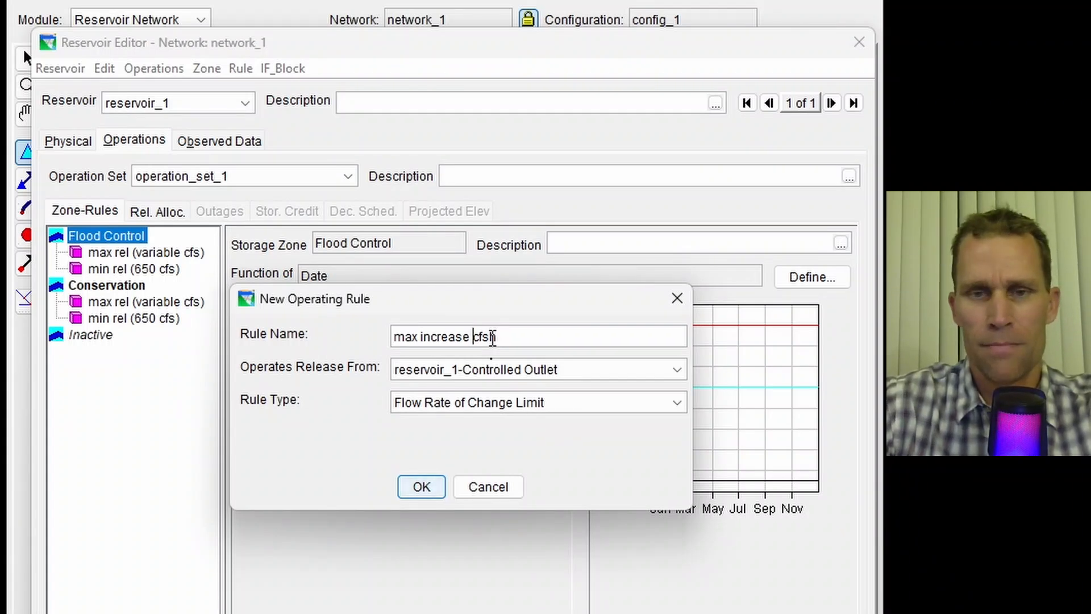
click(421, 487)
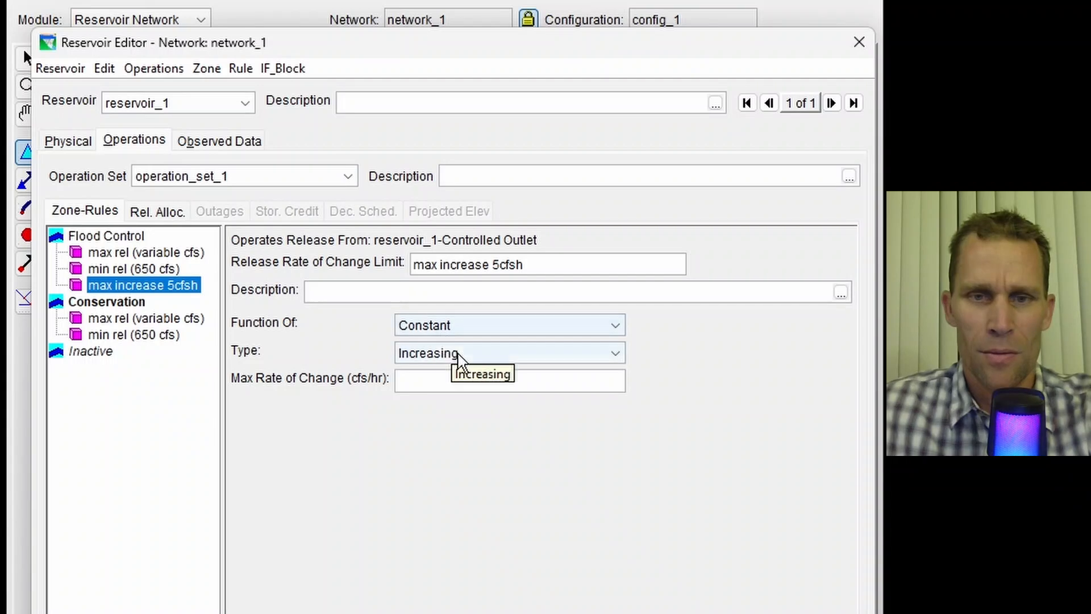
- Set the max increase rule to a Constant, Increasing limit with a maximum rate of change of 5.0 cfs/hr
click(455, 358)
click(466, 380)
click(470, 379)
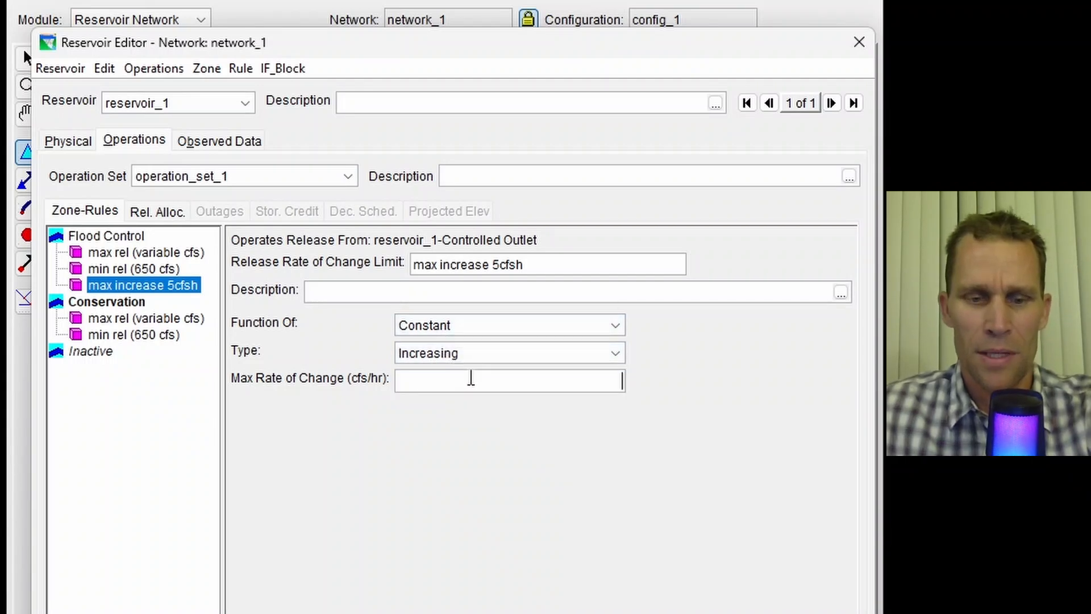
click(463, 325)
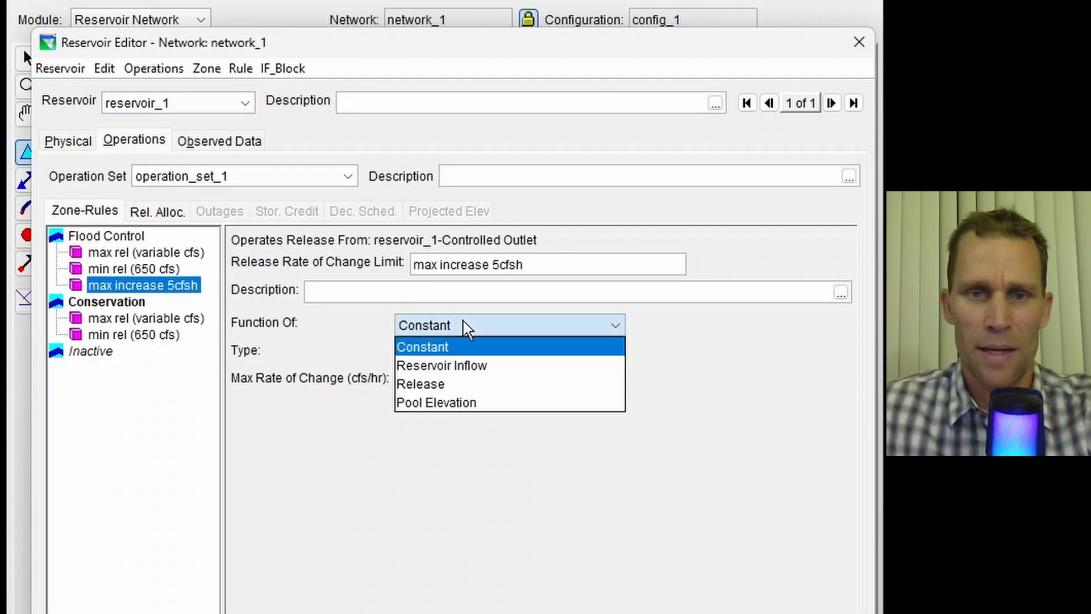
click(472, 332)
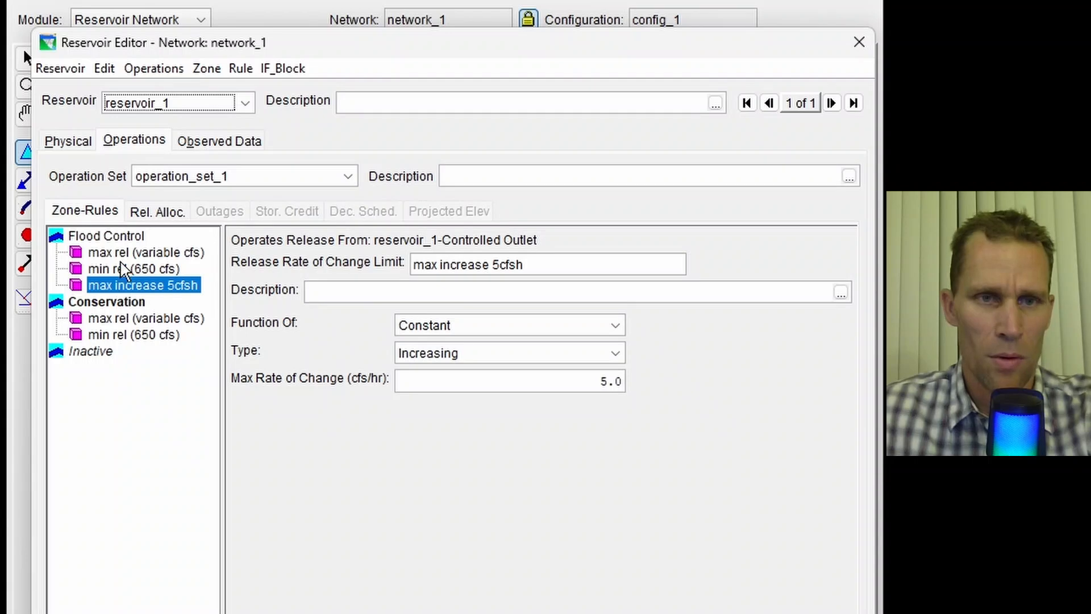
- Add a Flood Control rule named min decrease 5cfsh on the controlled outlet as a Flow Rate of Change Limit
right_click(120, 237)
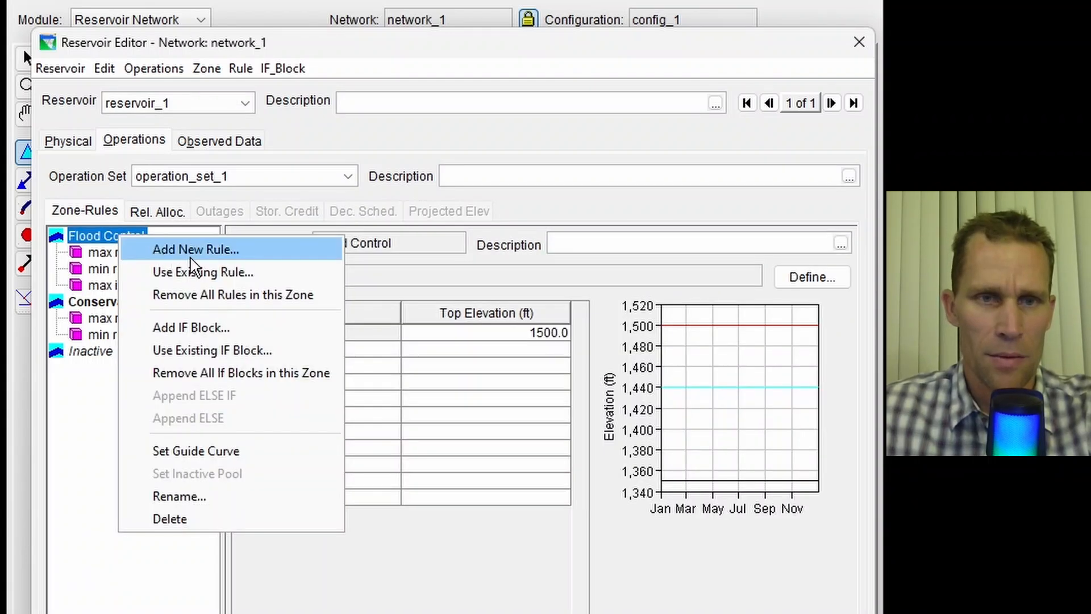
click(210, 255)
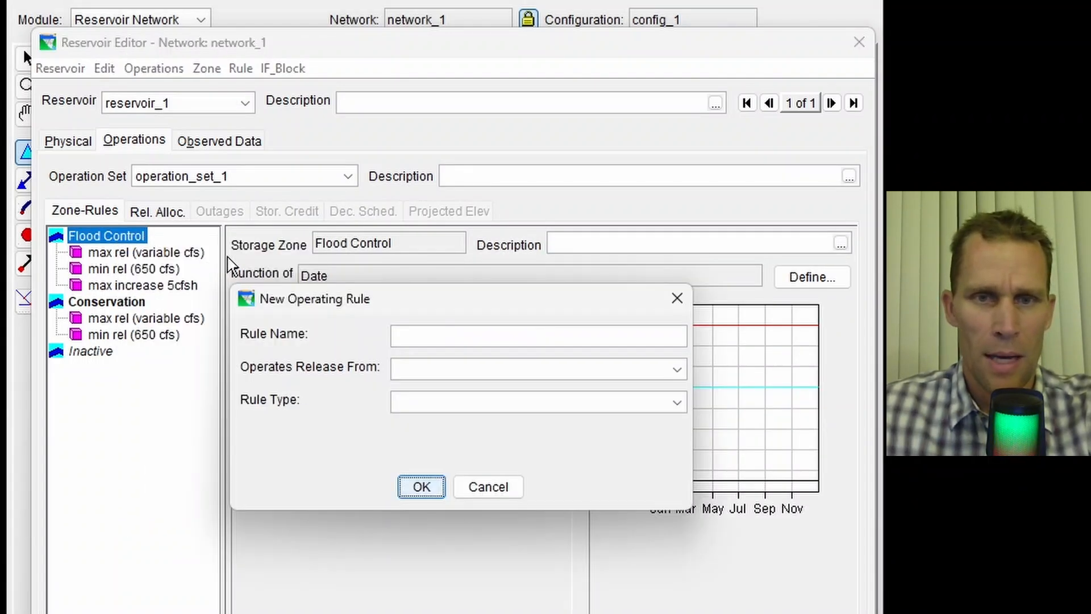
click(418, 334)
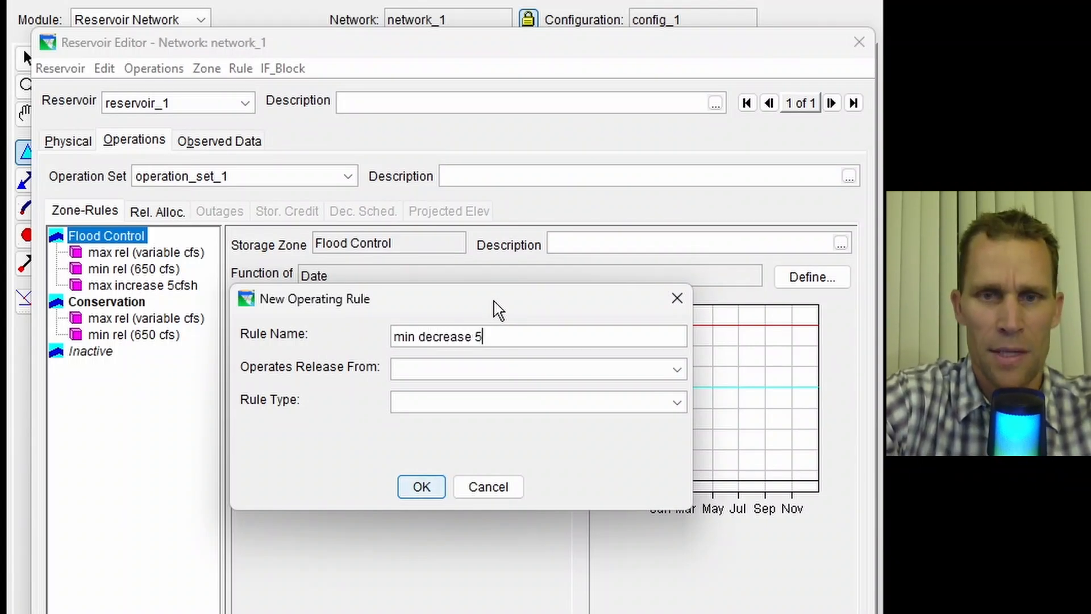
click(497, 369)
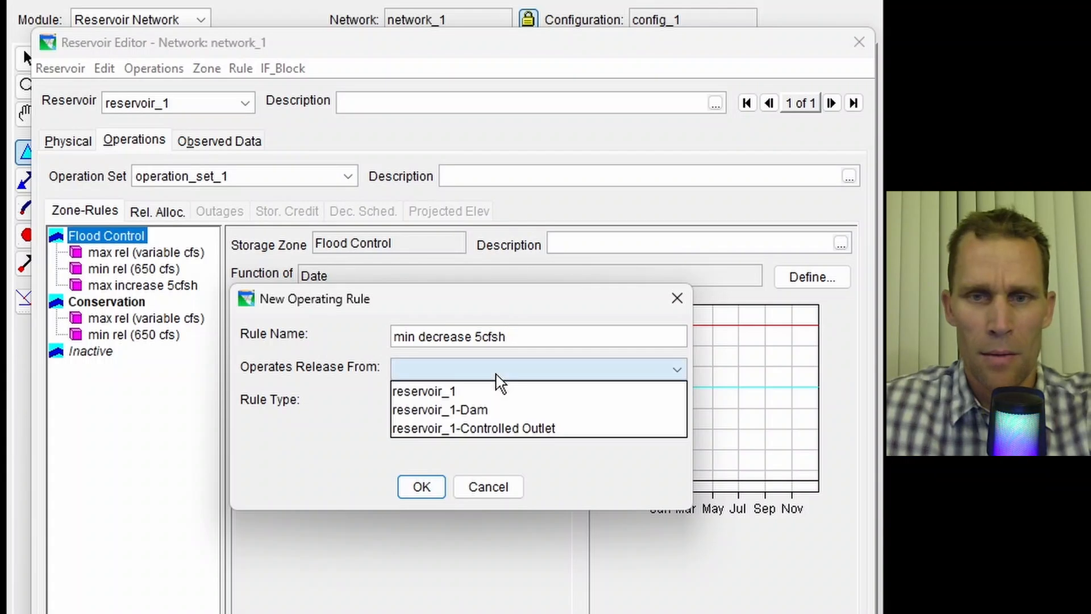
click(518, 428)
click(508, 404)
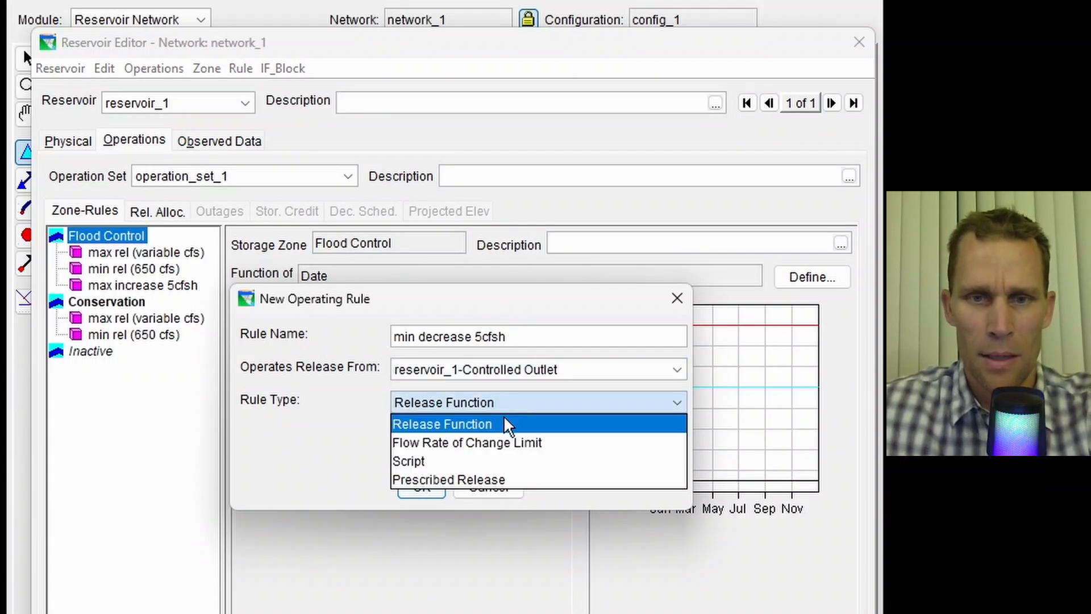
click(503, 442)
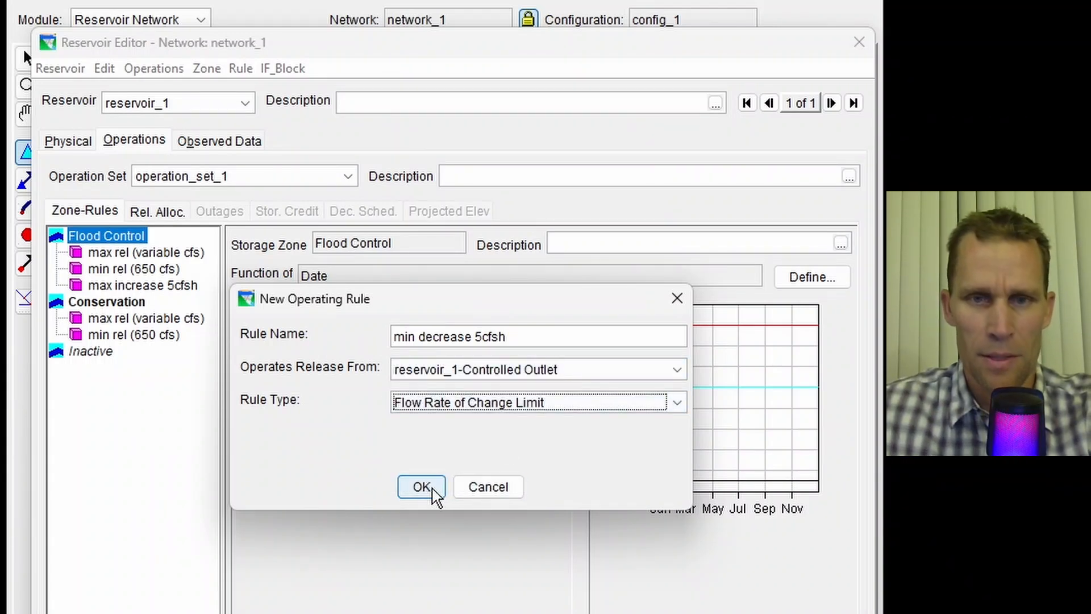
click(430, 488)
- Set the min decrease rule's type to Decreasing with a maximum rate of change of 5 cfs/hr
click(440, 354)
click(455, 392)
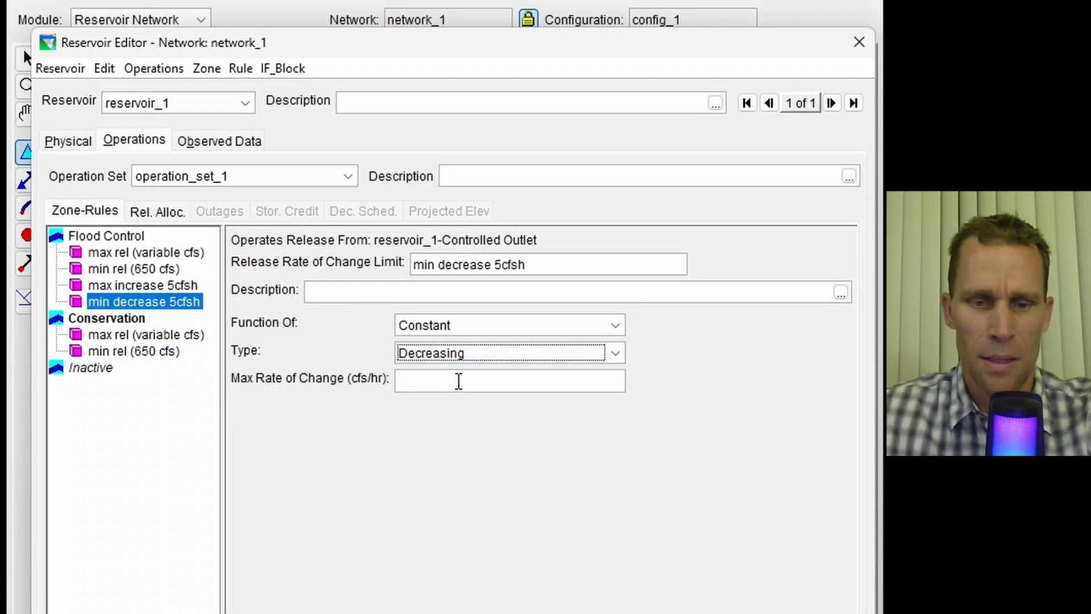
click(461, 381)
text(5)
click(812, 592)
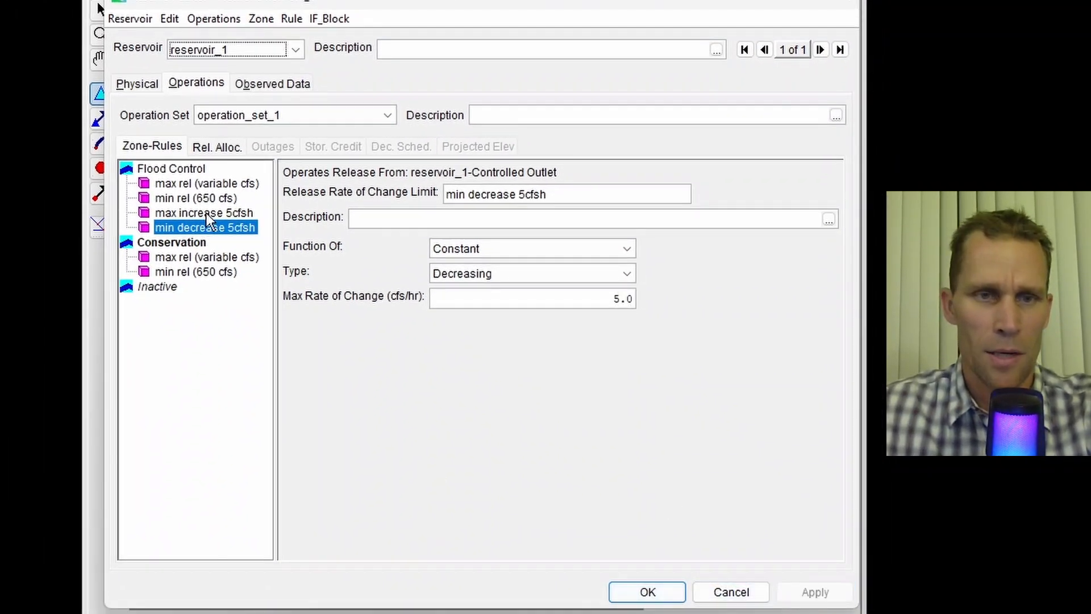
- Add both the max increase and min decrease rules to all zones, then apply and close the reservoir editor
right_click(206, 212)
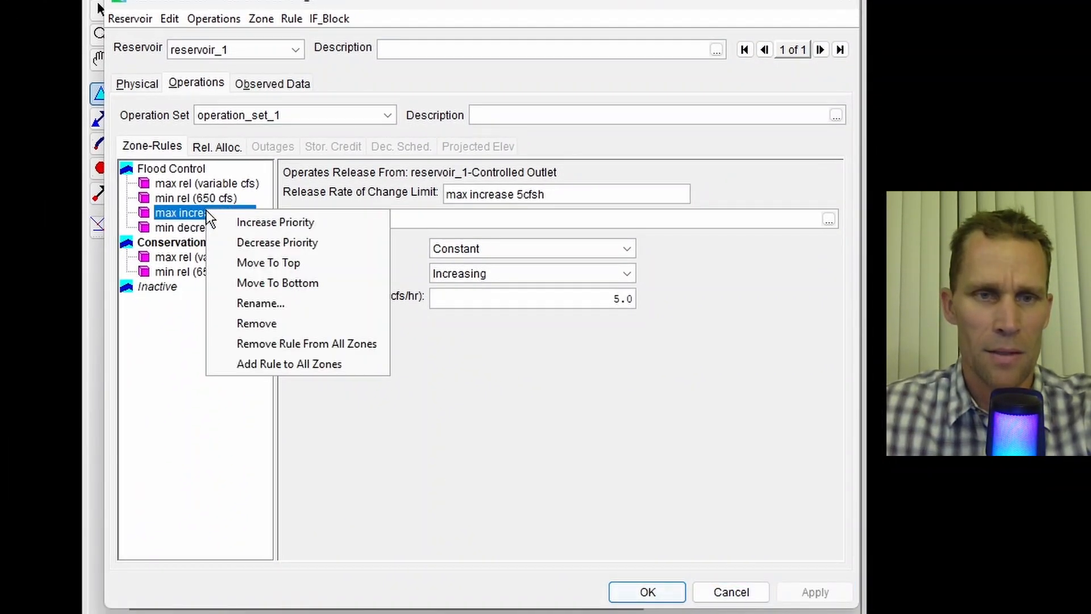
right_click(193, 212)
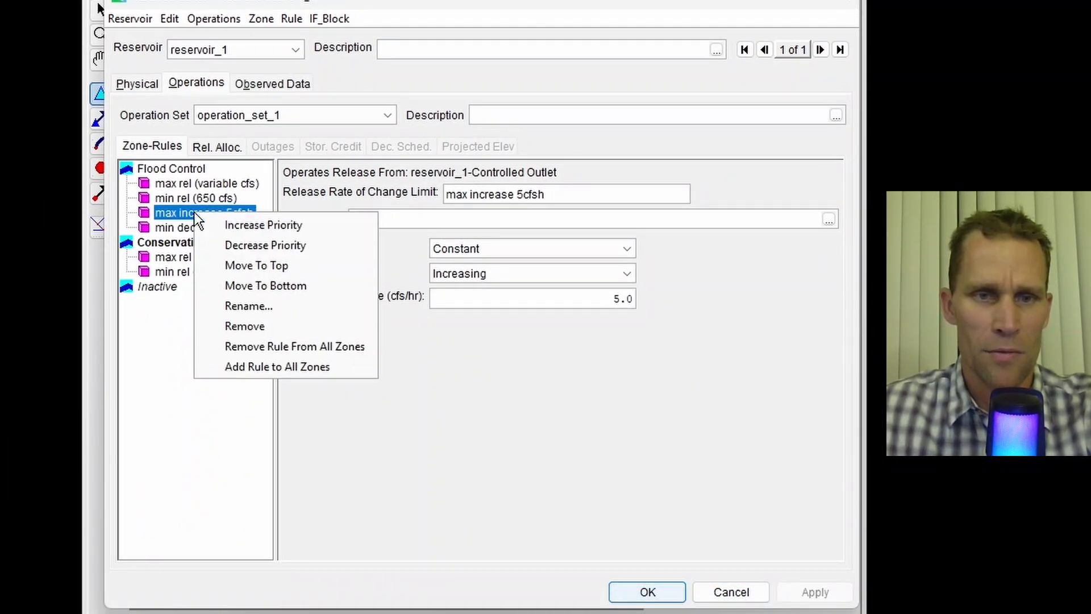
click(251, 364)
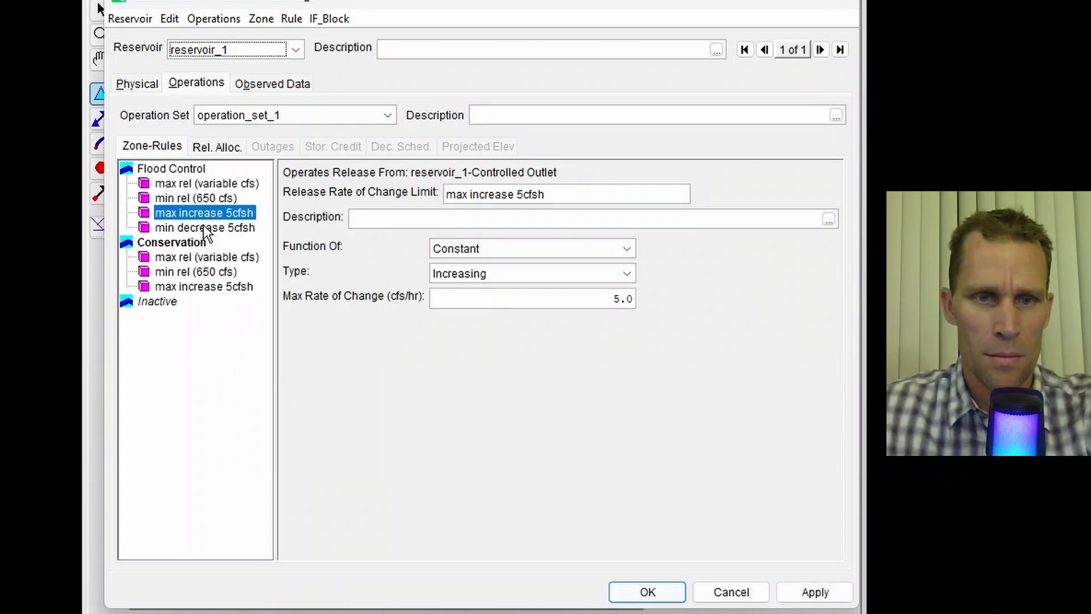
right_click(203, 226)
click(260, 380)
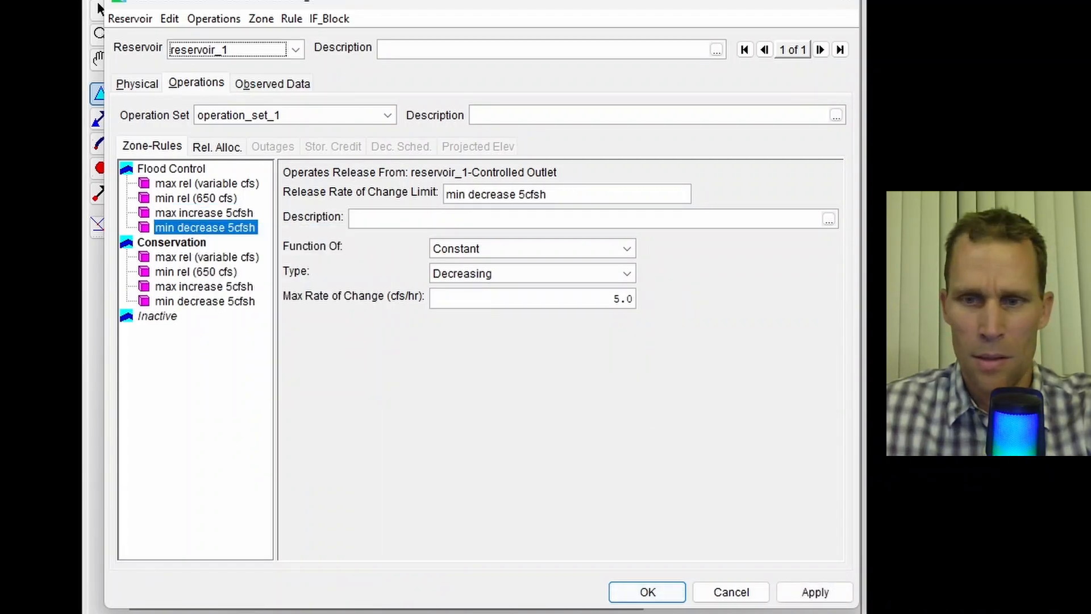
click(807, 596)
click(658, 595)
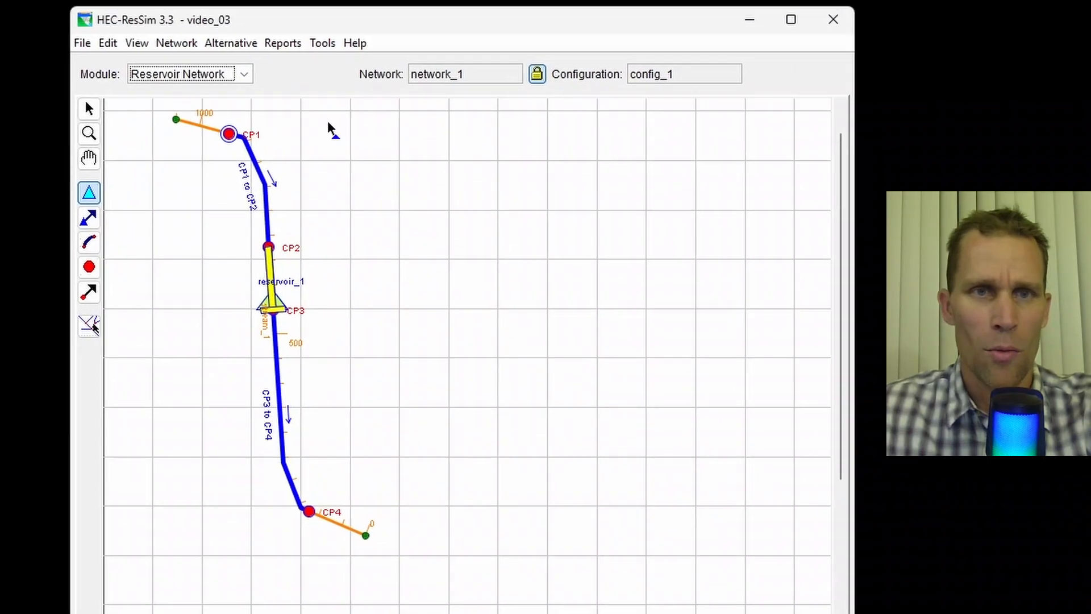
- Open the alternative editor and create a new alternative named alt_4 on network_1
click(211, 44)
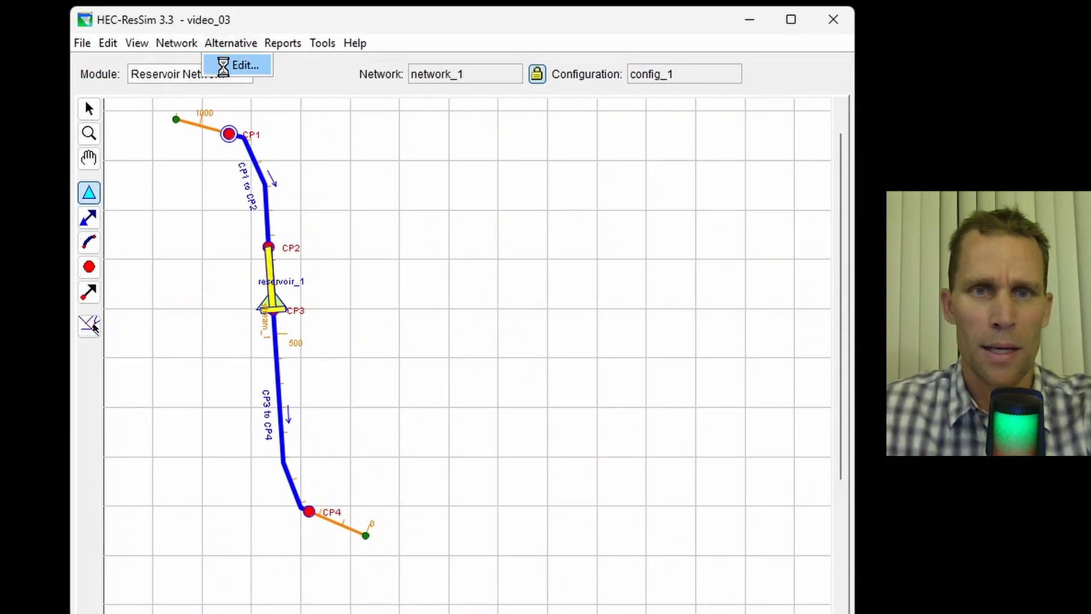
click(226, 64)
click(359, 101)
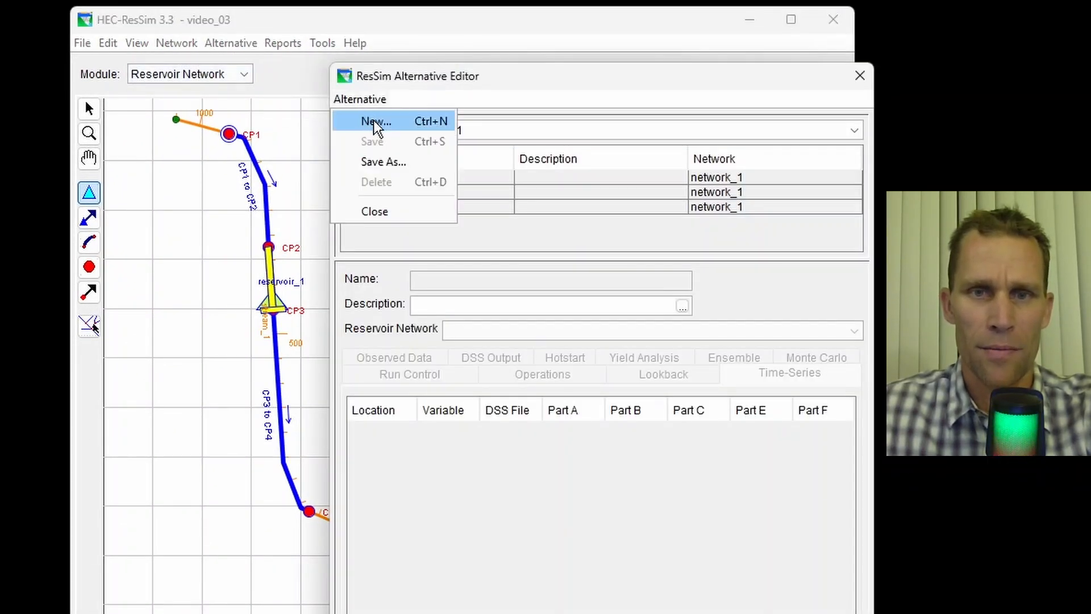
click(369, 119)
text(alt_4)
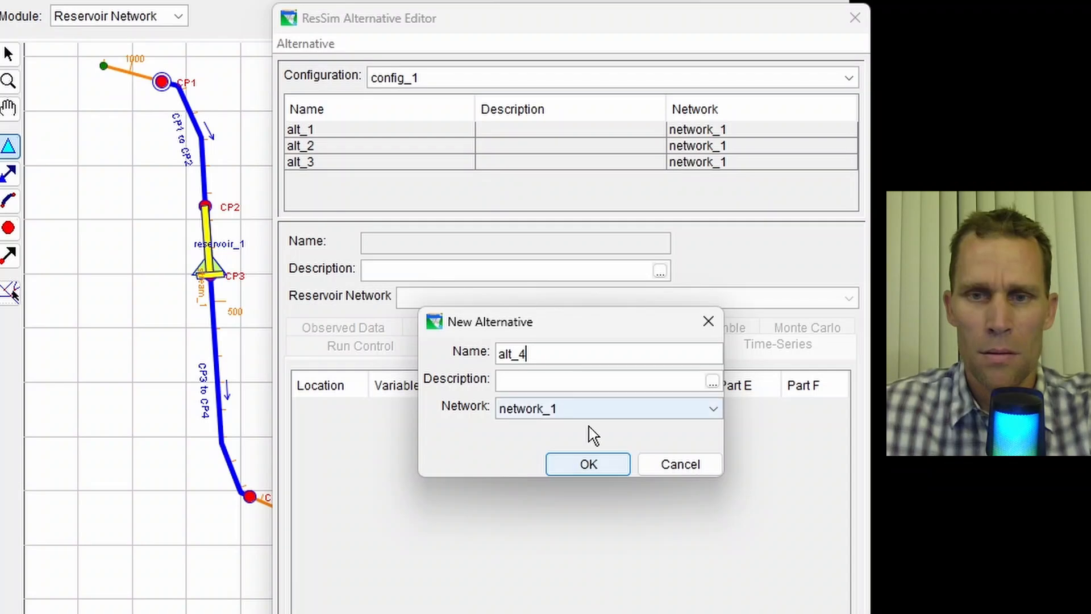
click(590, 463)
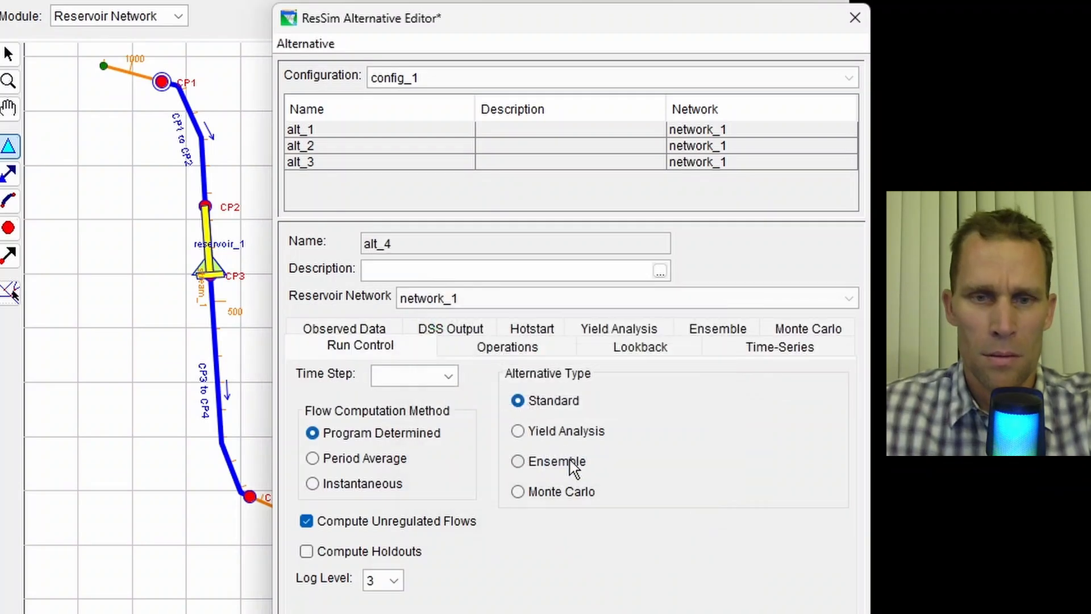
- Set alt_4's run time step to 1 Hour and assign operation_set_1 to reservoir_1
click(403, 379)
click(414, 467)
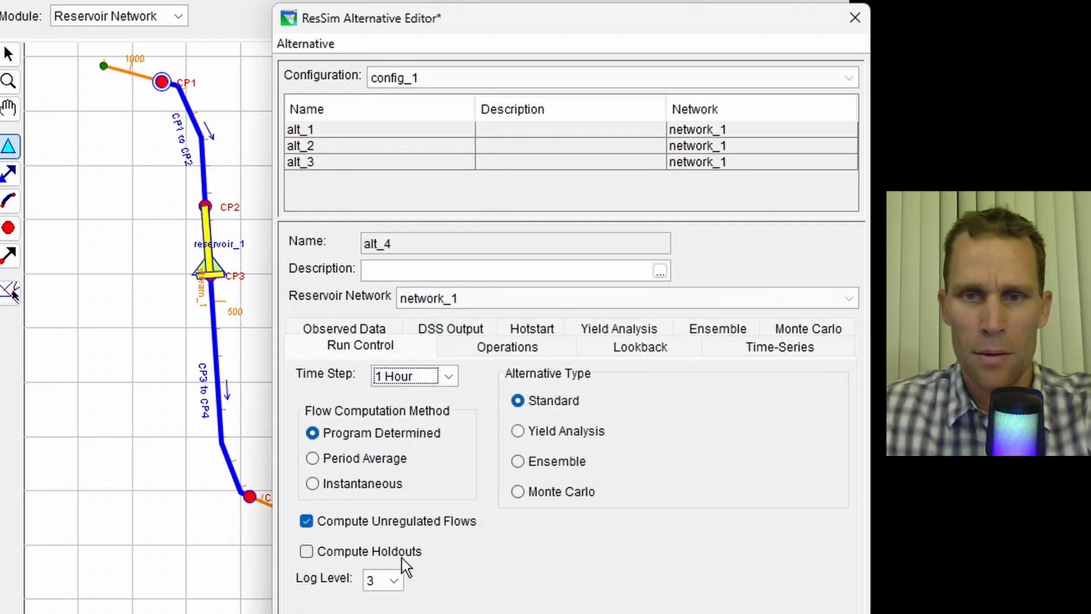
click(528, 352)
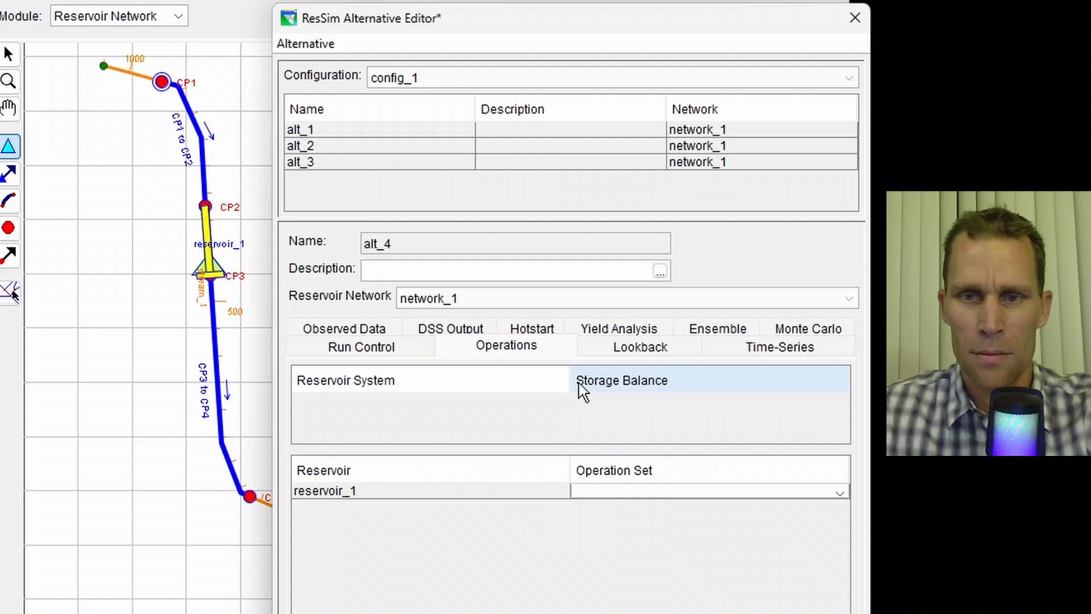
click(624, 492)
click(629, 525)
click(618, 492)
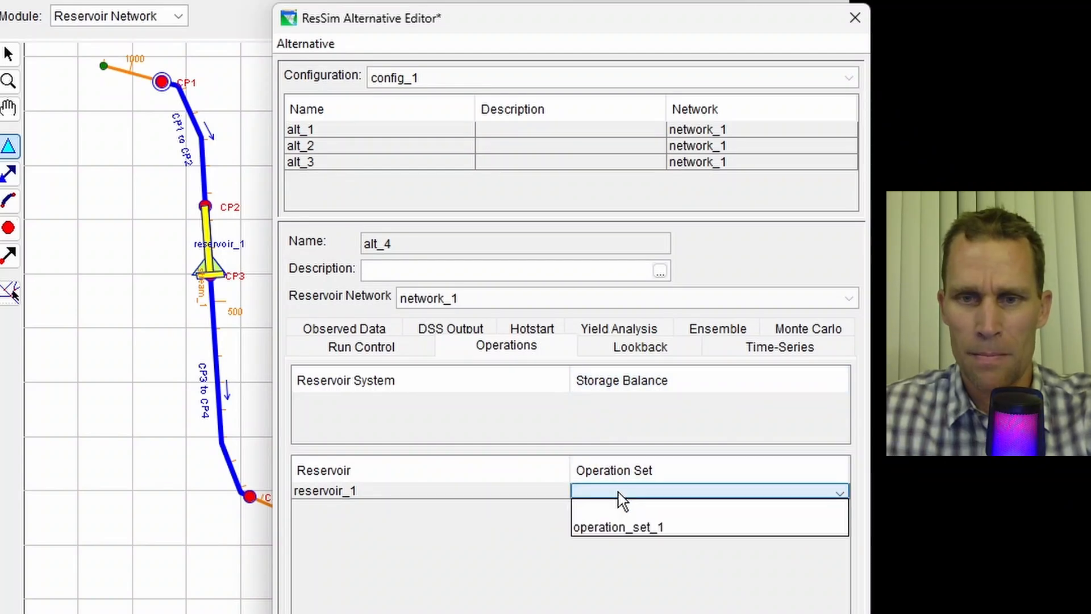
click(623, 524)
- Review the lookback defaults and open the DSS path selector for the CP1 inflow time series
click(639, 346)
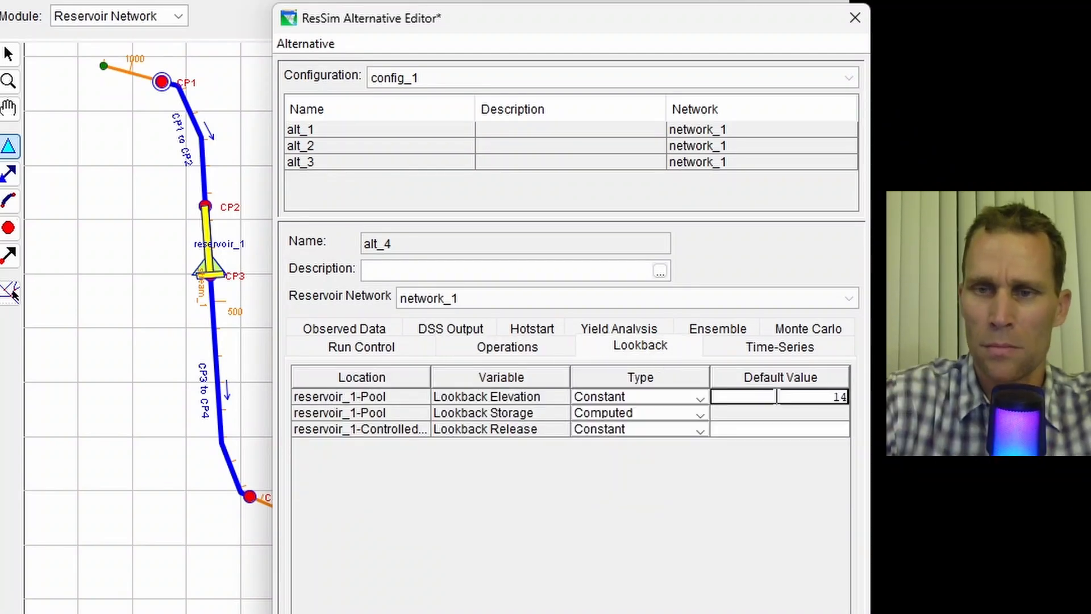
click(779, 405)
click(758, 351)
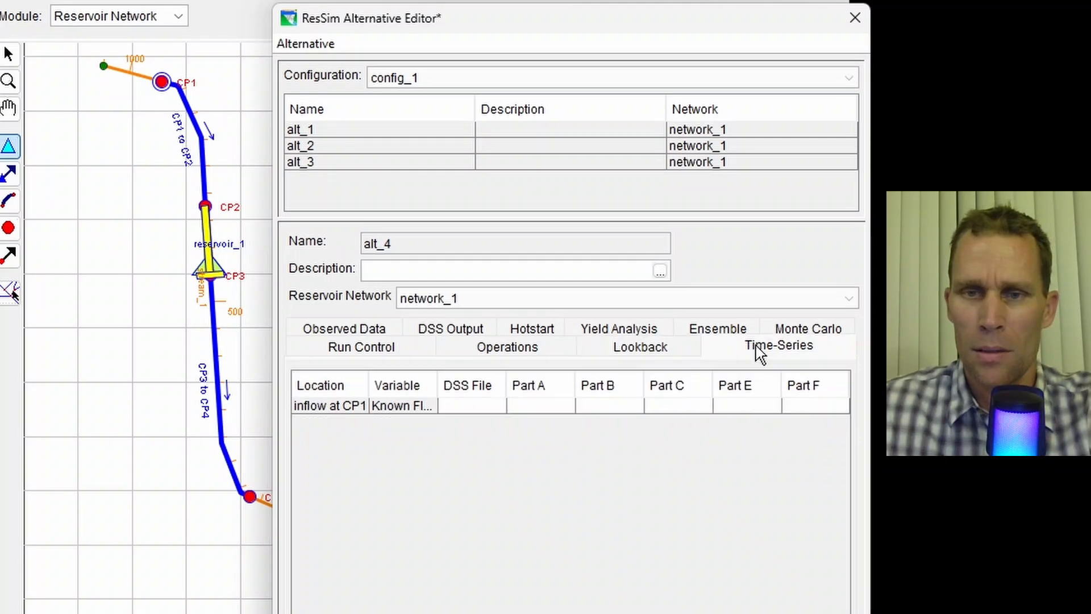
click(676, 398)
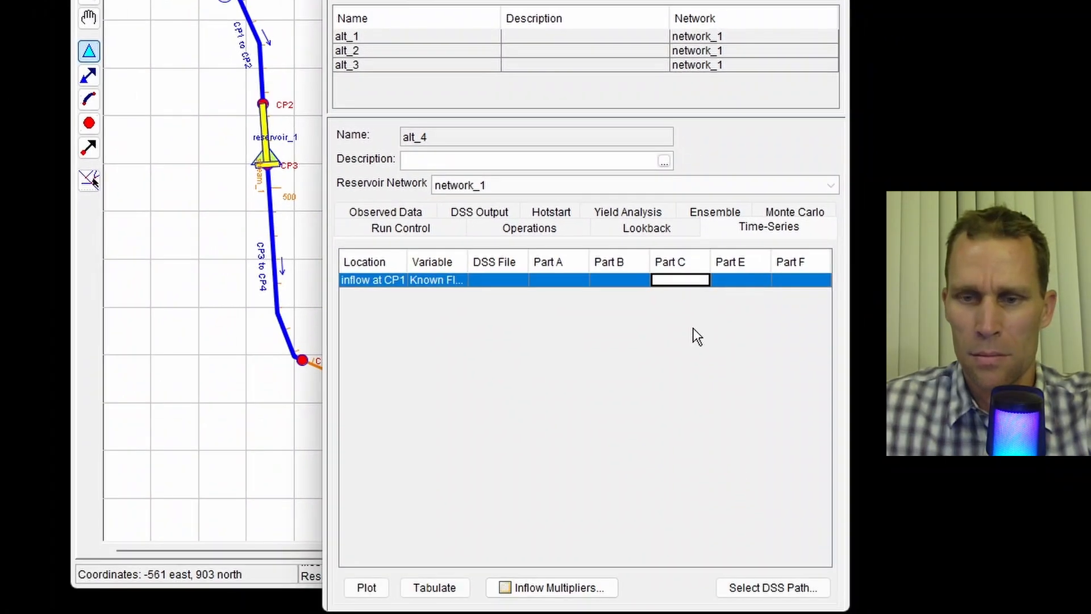
click(765, 586)
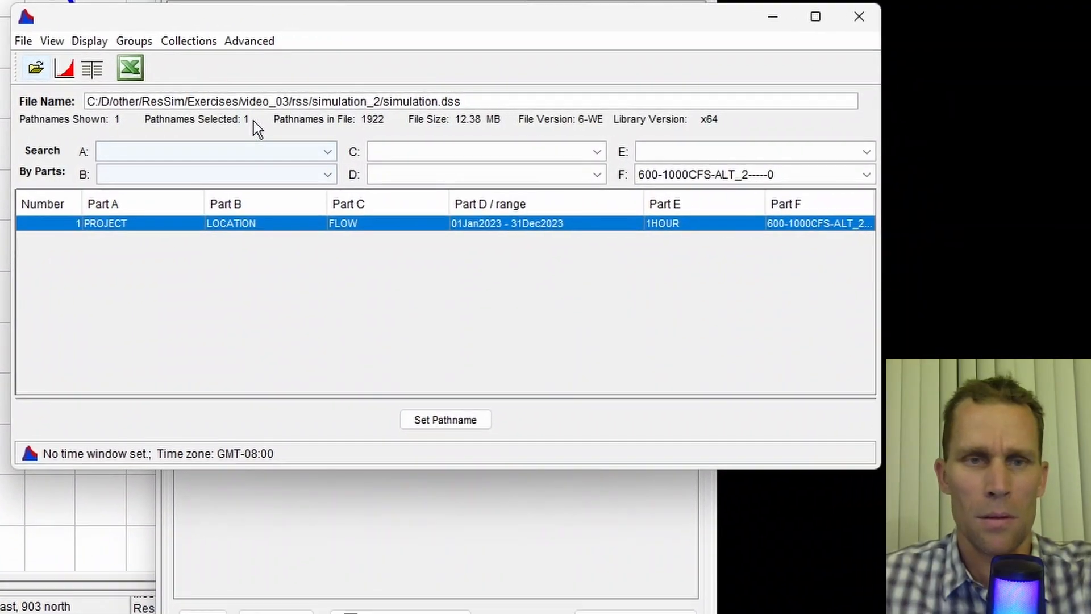
- Open simulation.dss from rss/simulation_2 and set the CP1 inflow pathname with Part F 600-1000CFS
click(36, 68)
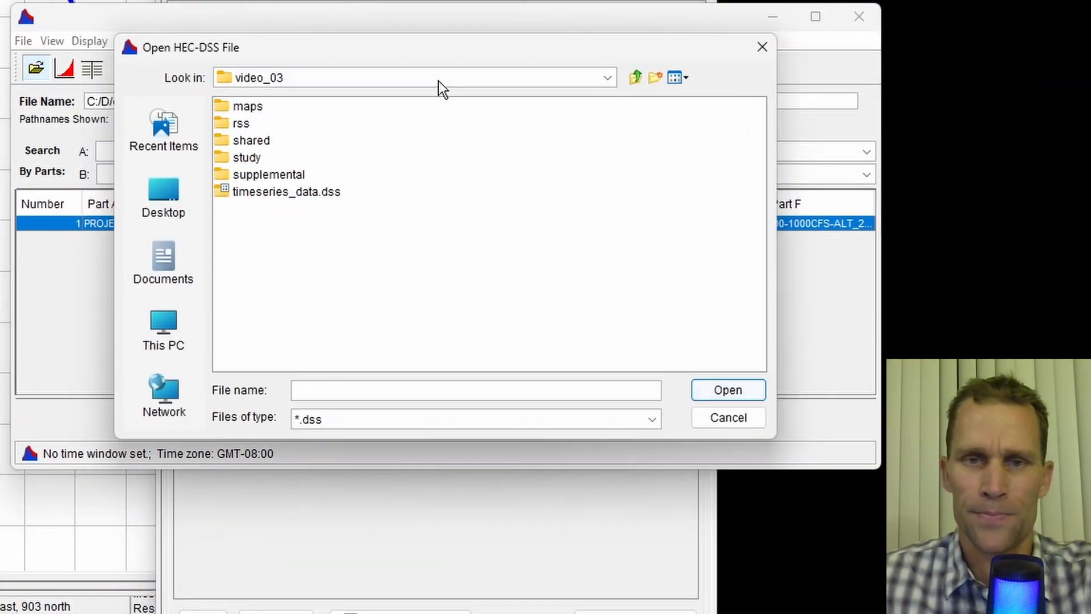
double_click(244, 122)
double_click(244, 122)
click(258, 190)
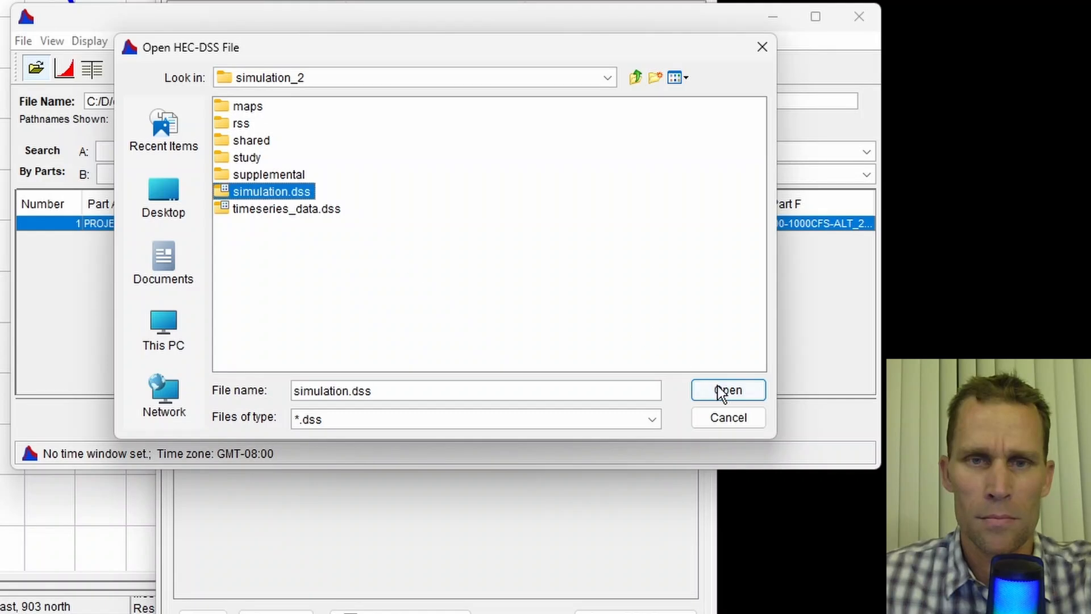
click(724, 389)
click(747, 173)
click(732, 245)
click(568, 223)
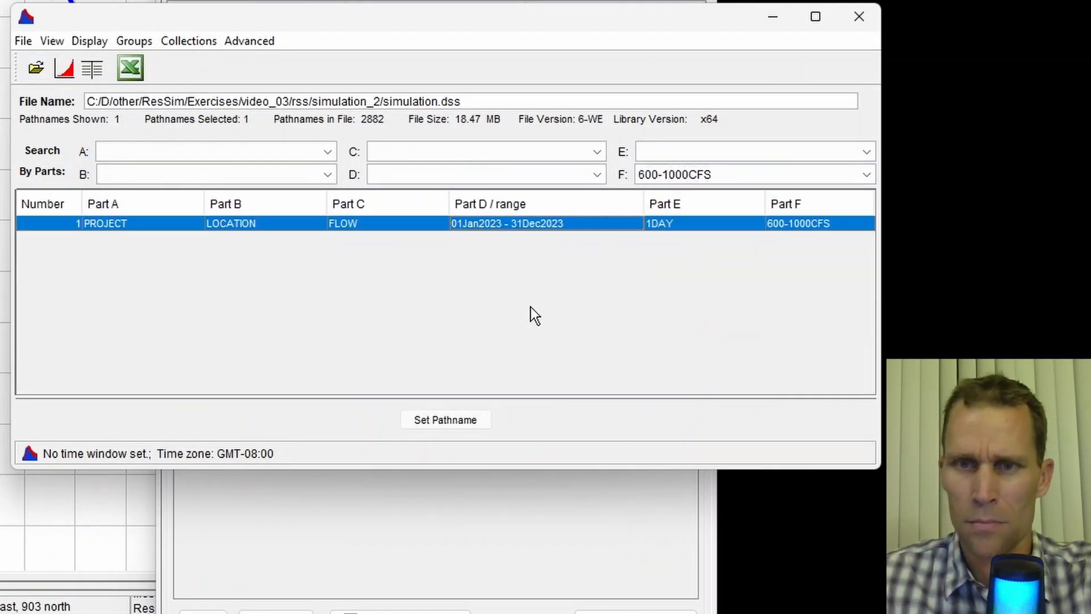
click(445, 419)
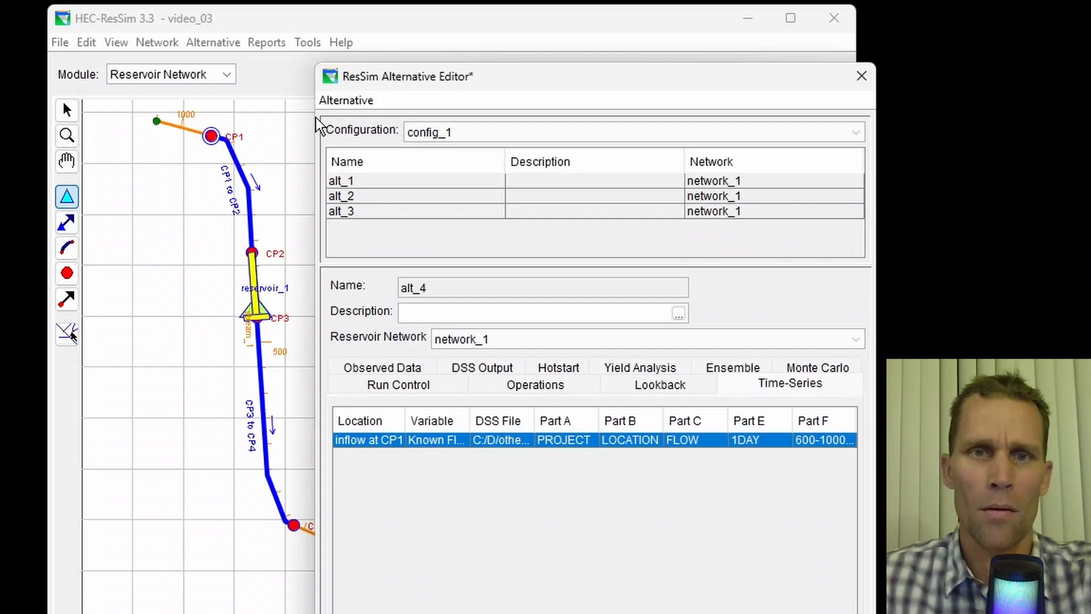
- Save the alt_4 alternative and close the alternative editor
click(346, 100)
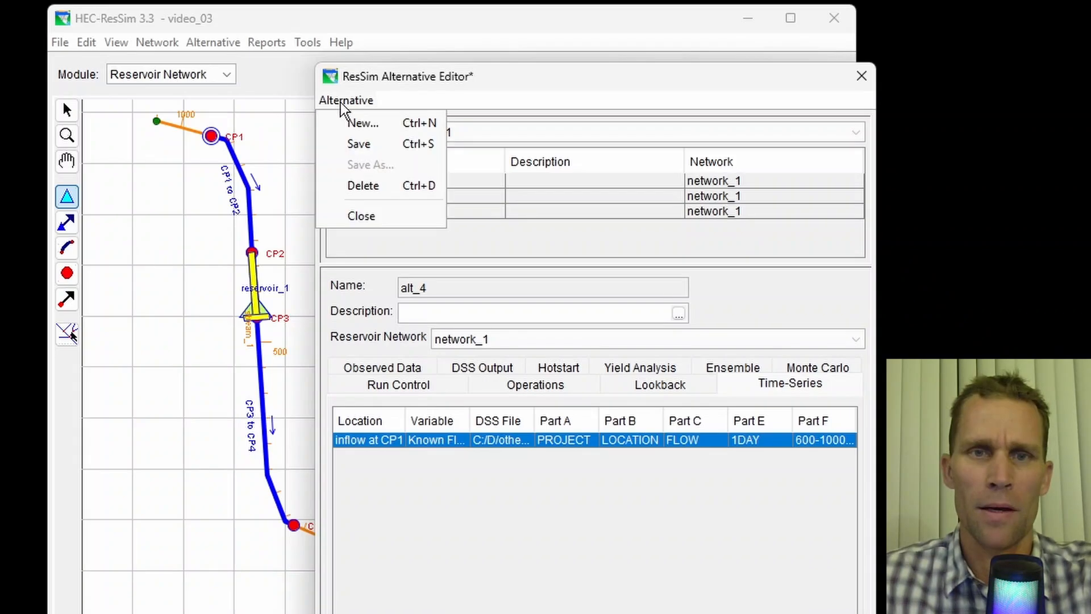
click(359, 147)
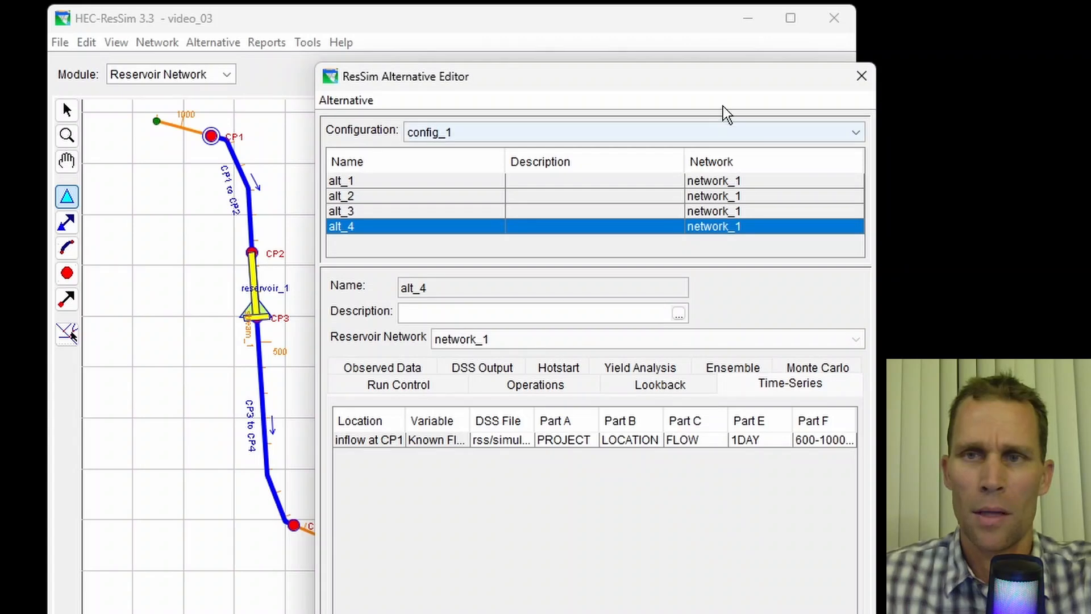
click(860, 76)
- Switch to the Simulation module, saving the changes to network_1
click(226, 74)
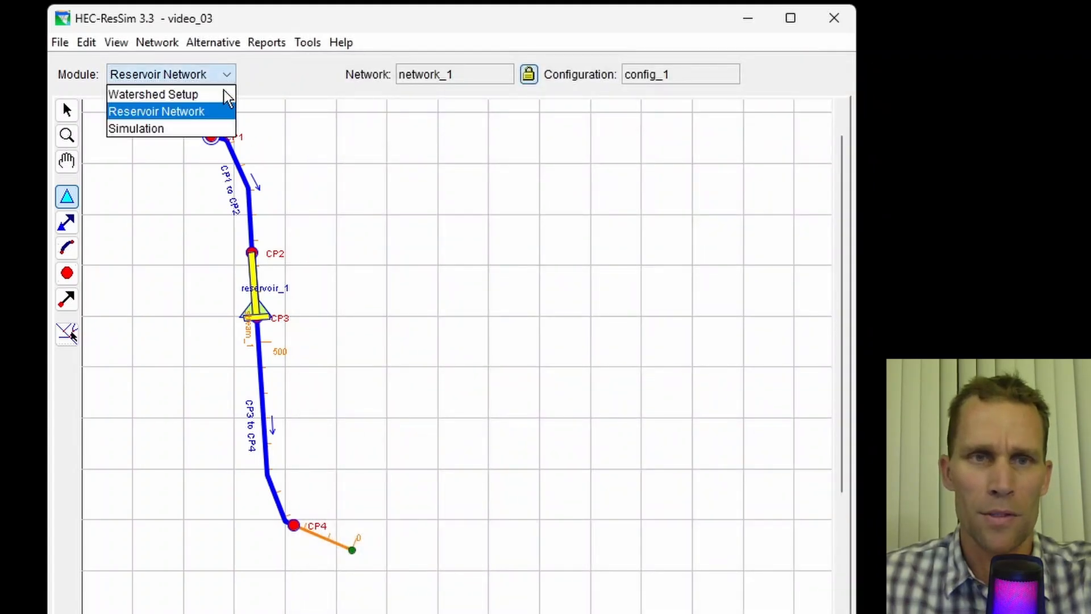
click(209, 128)
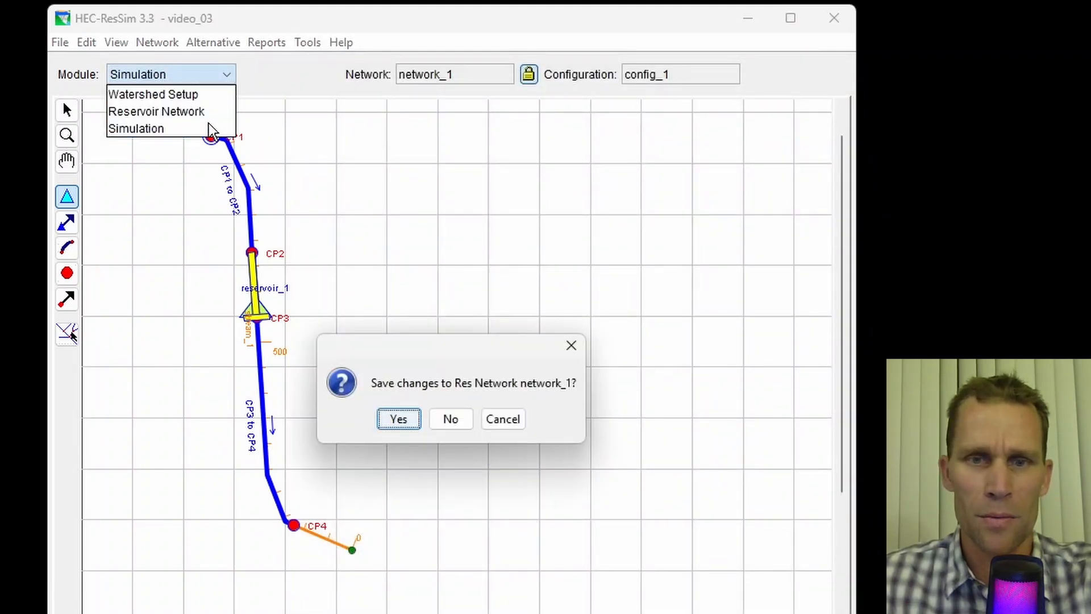
click(399, 420)
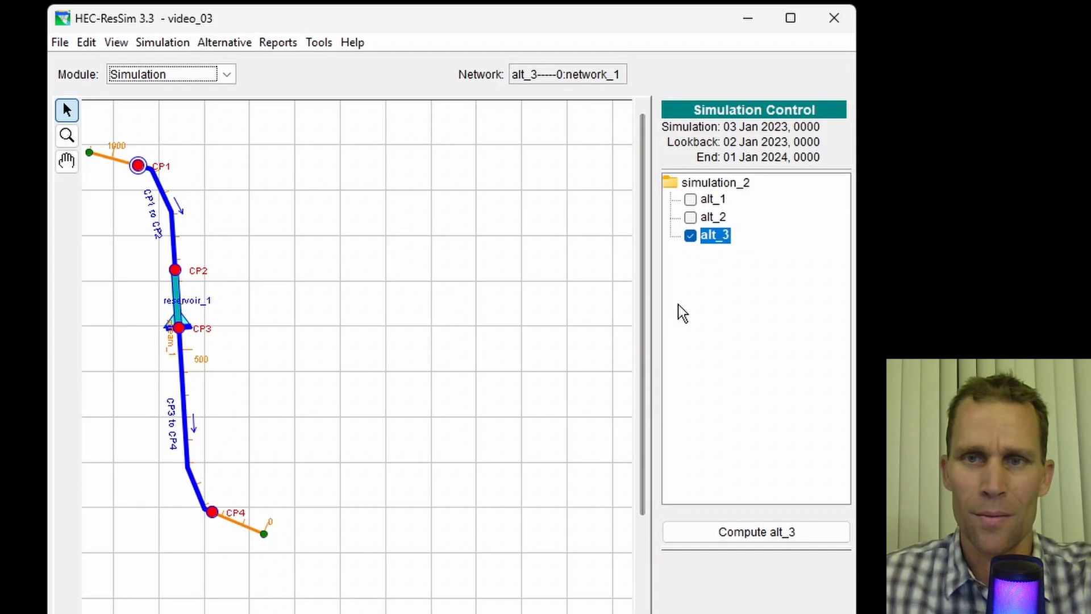
- Edit simulation_2 to include the alt_4 alternative
click(692, 189)
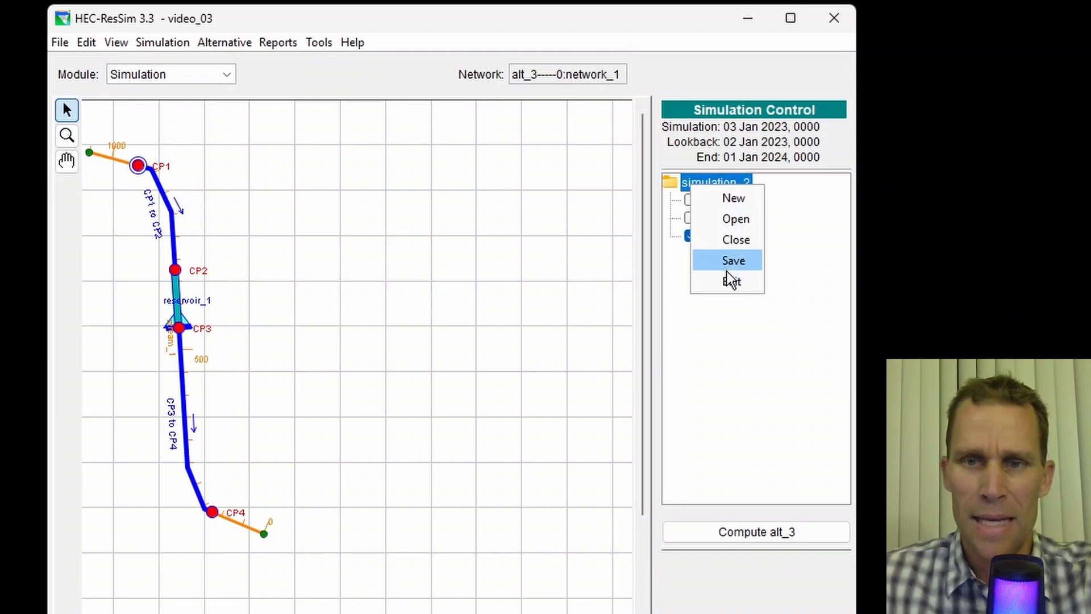
click(730, 281)
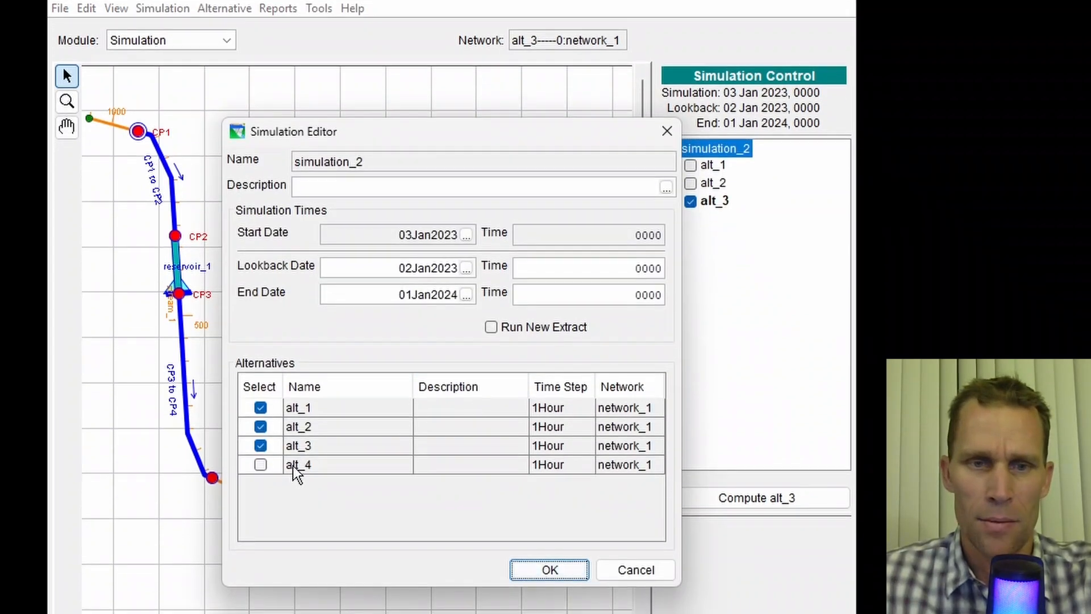
click(261, 465)
click(548, 570)
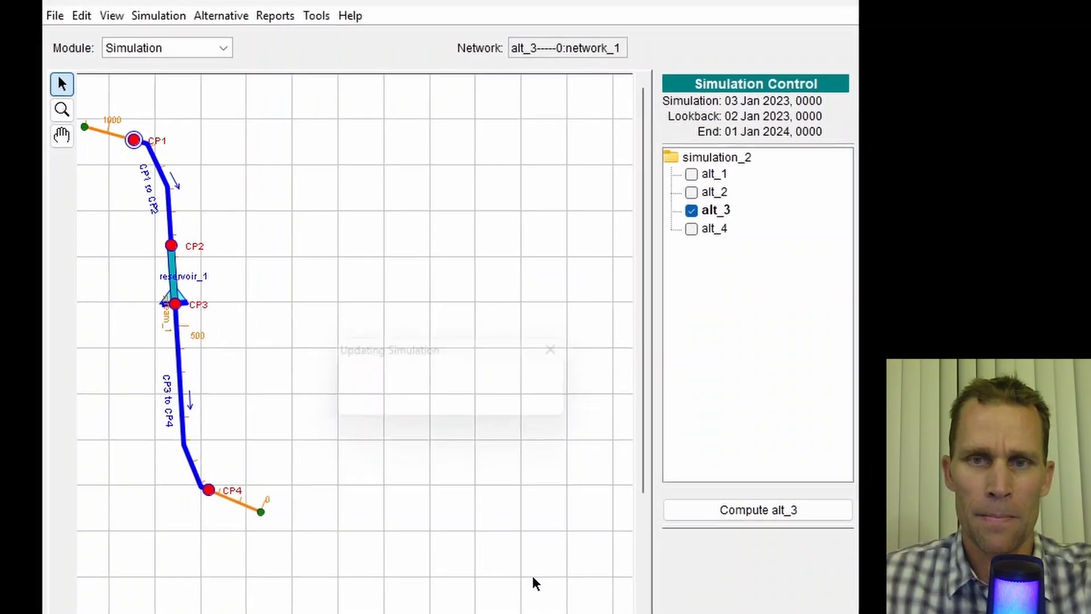
- Set alt_4 as the active alternative and compute it
right_click(715, 220)
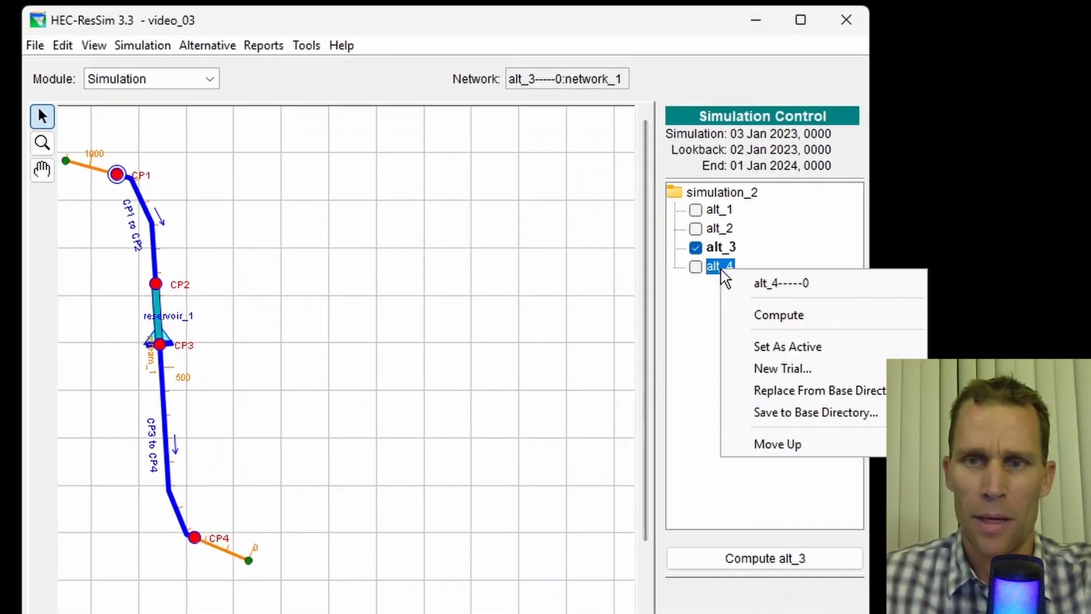
click(778, 348)
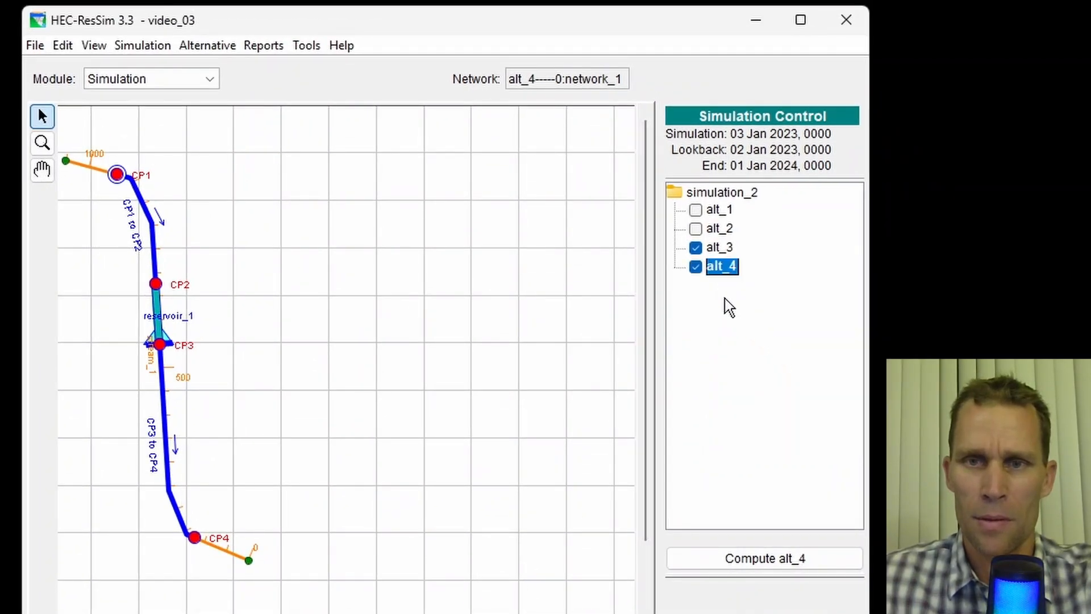
click(771, 557)
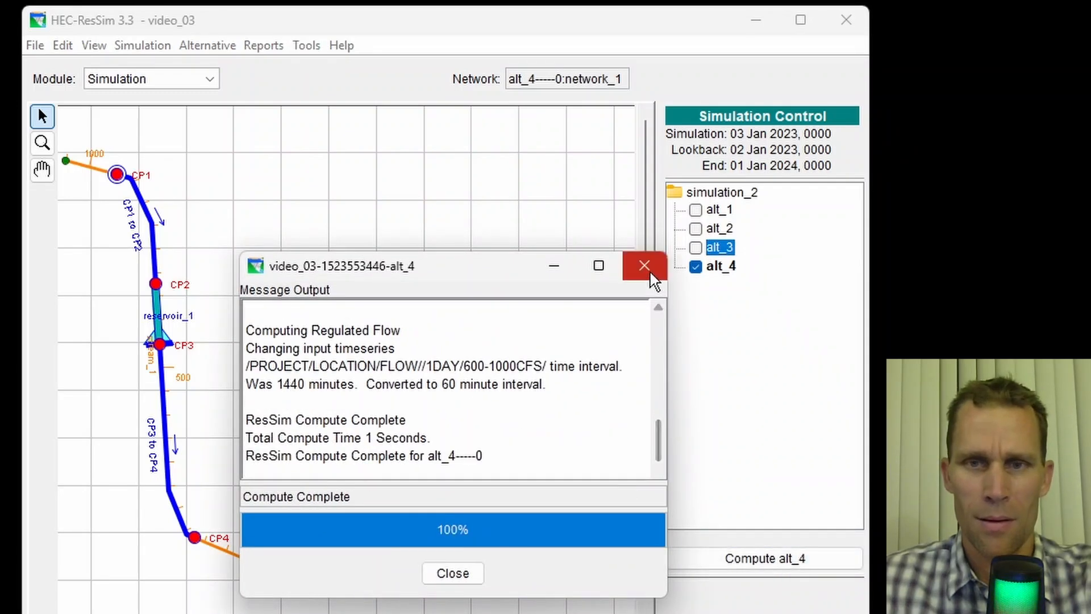
click(459, 574)
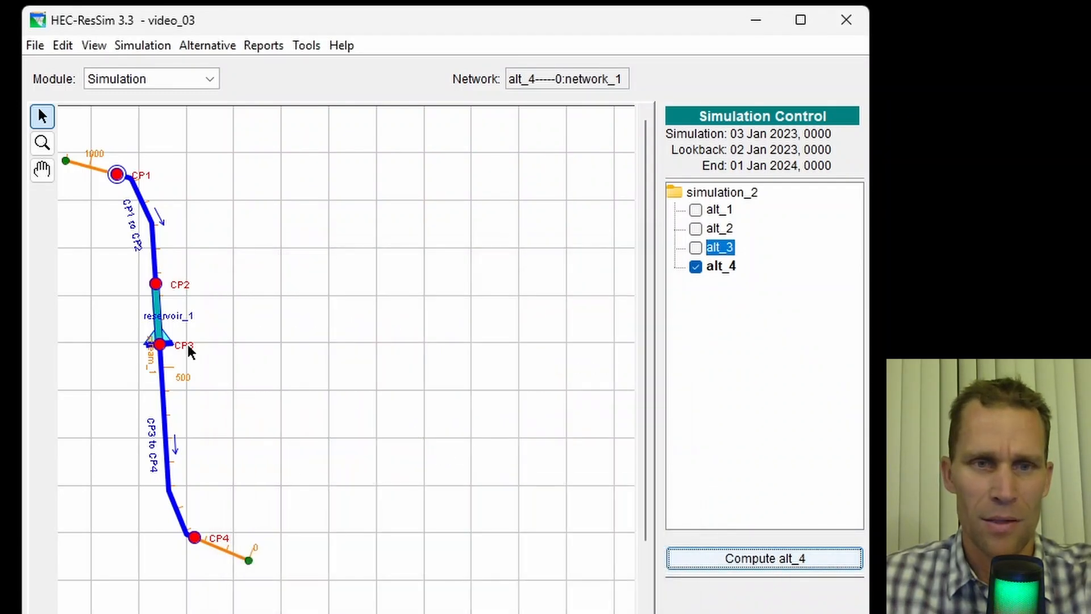
- Plot reservoir_1 results for alt_4 and zoom into the November release period
right_click(161, 340)
click(207, 394)
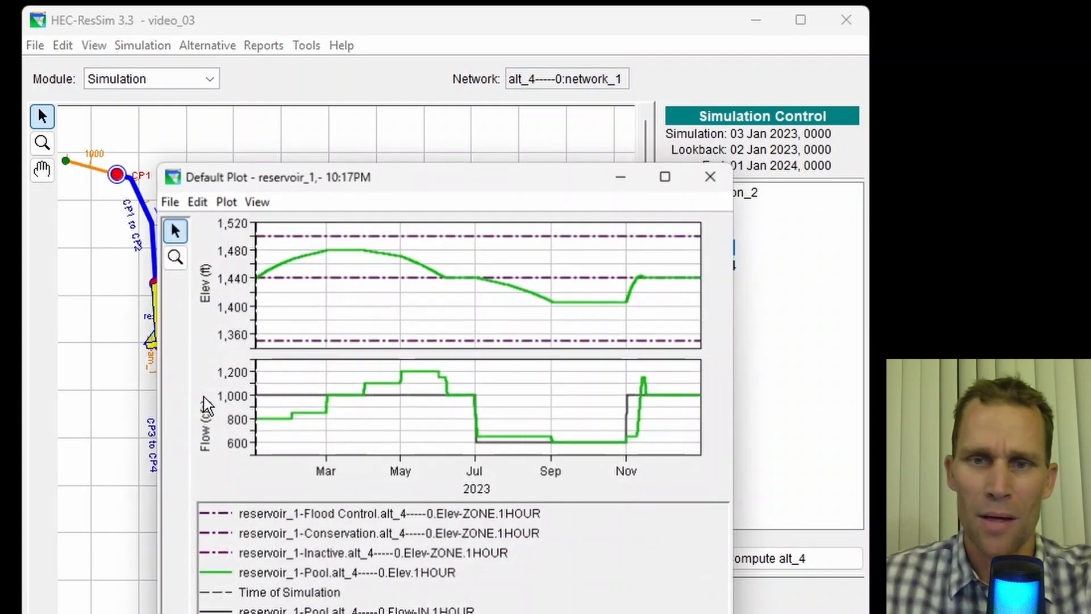
drag(544, 179, 499, 30)
drag(689, 506, 930, 613)
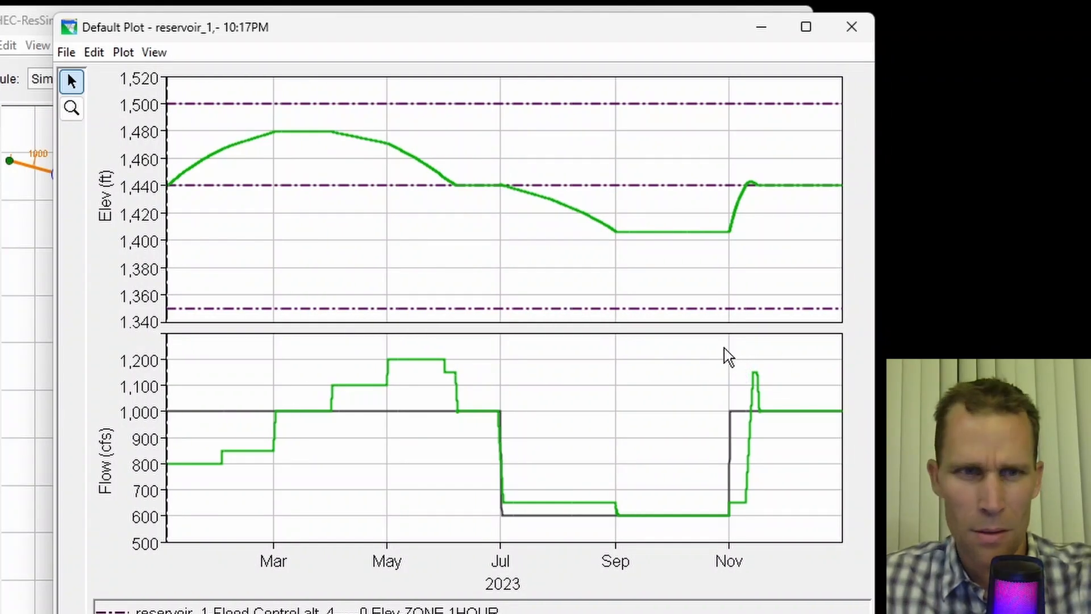
click(62, 109)
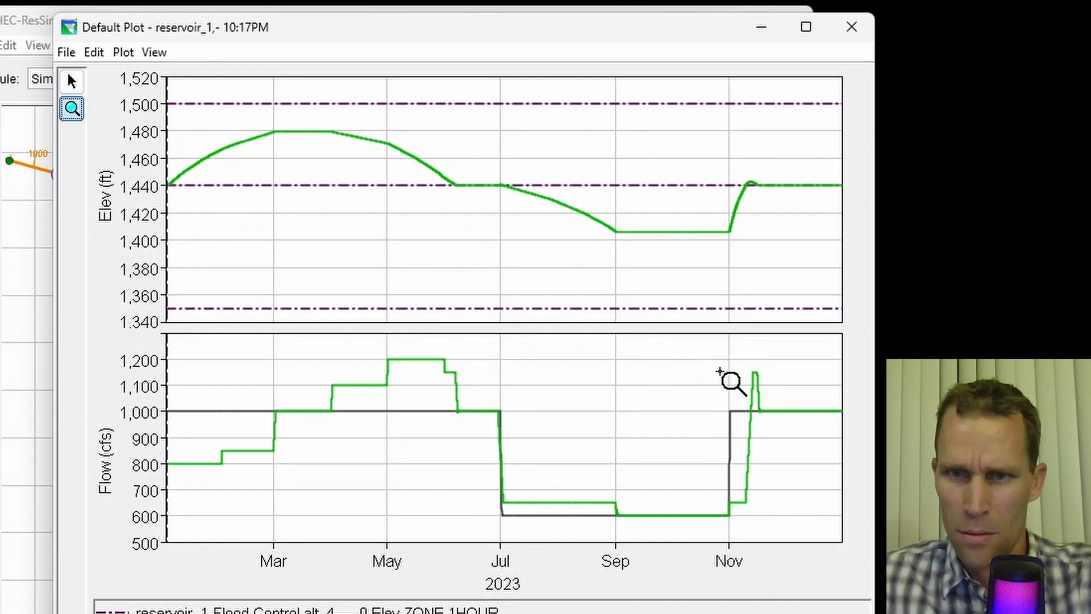
drag(717, 360, 794, 444)
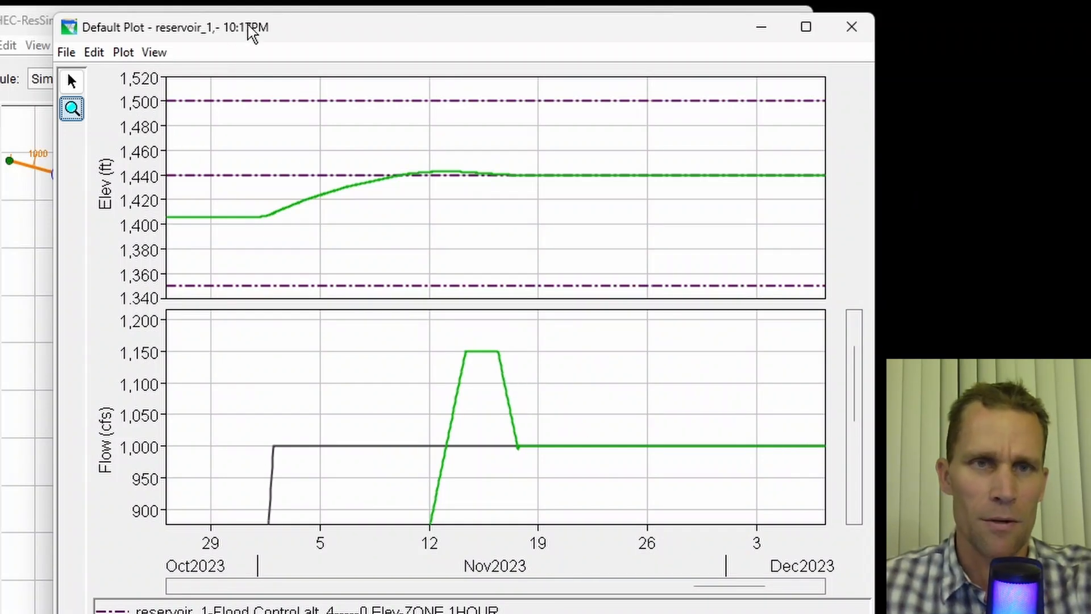
drag(253, 31, 11, 34)
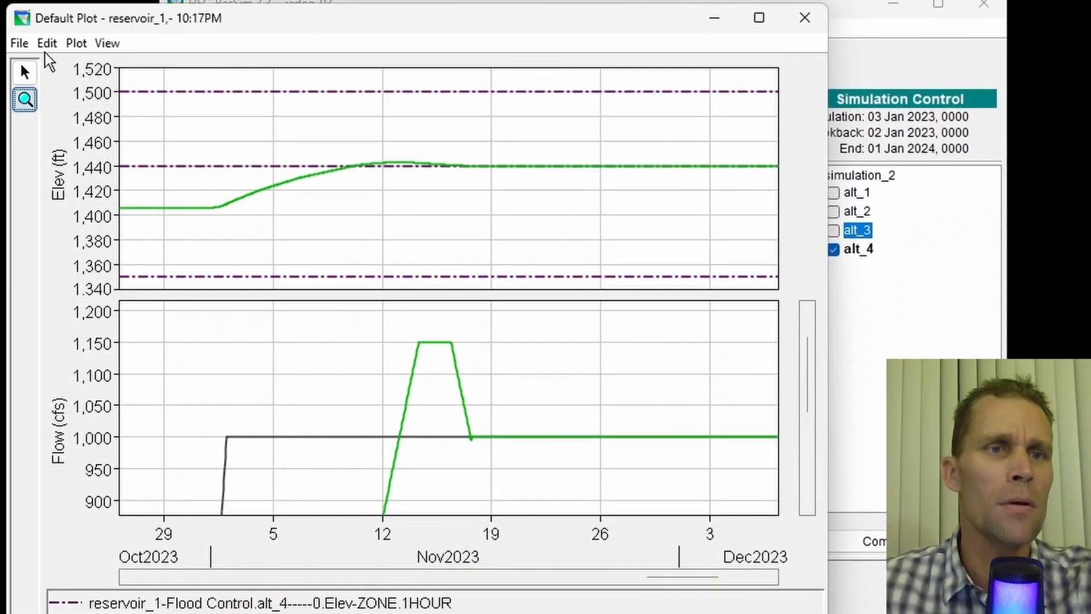
- Tabulate reservoir_1 results and examine pool elevation and outflow around 9–10 Nov 2023
click(23, 43)
click(36, 67)
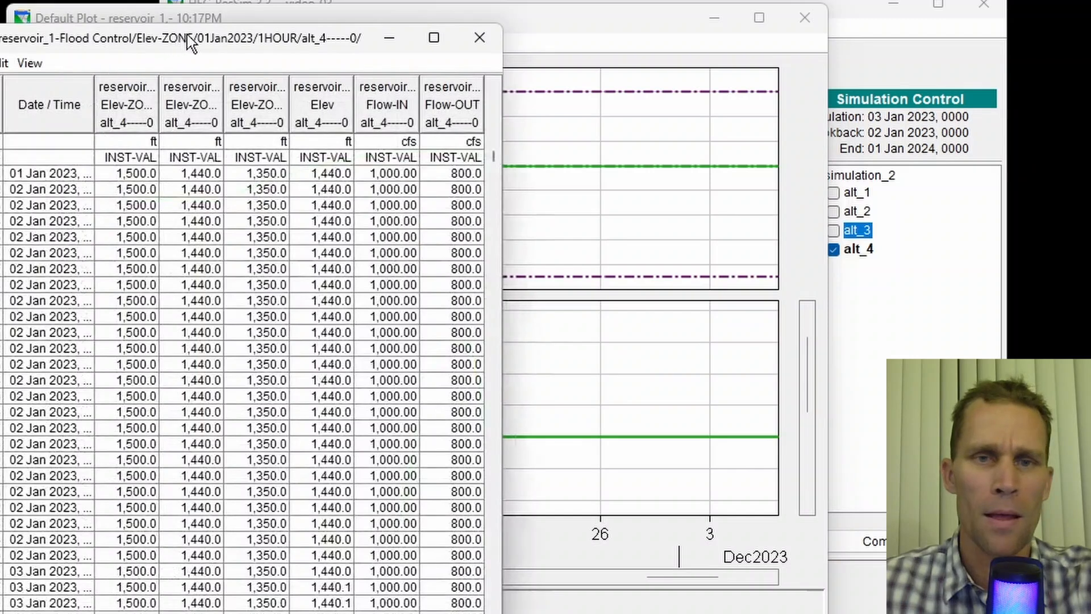
drag(233, 36, 864, 47)
click(523, 343)
drag(511, 331, 671, 513)
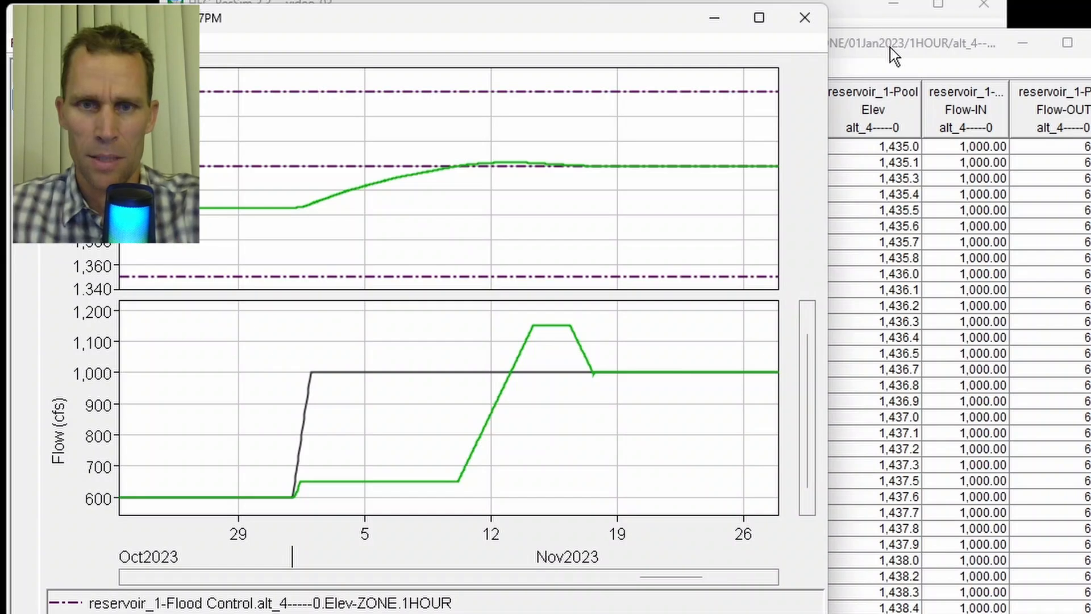
click(890, 46)
drag(772, 49, 795, 49)
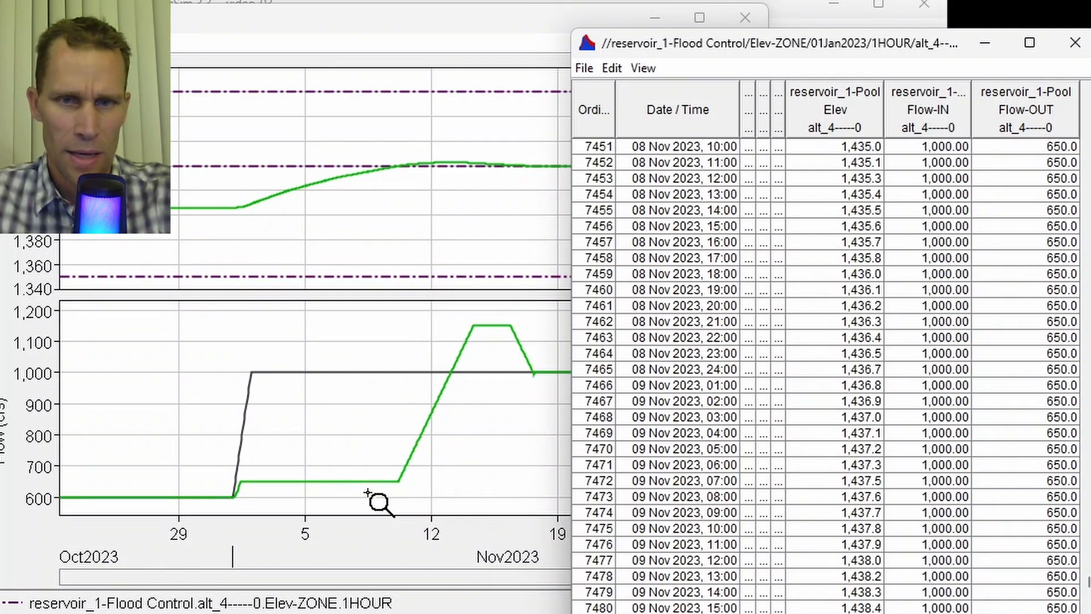
click(1044, 437)
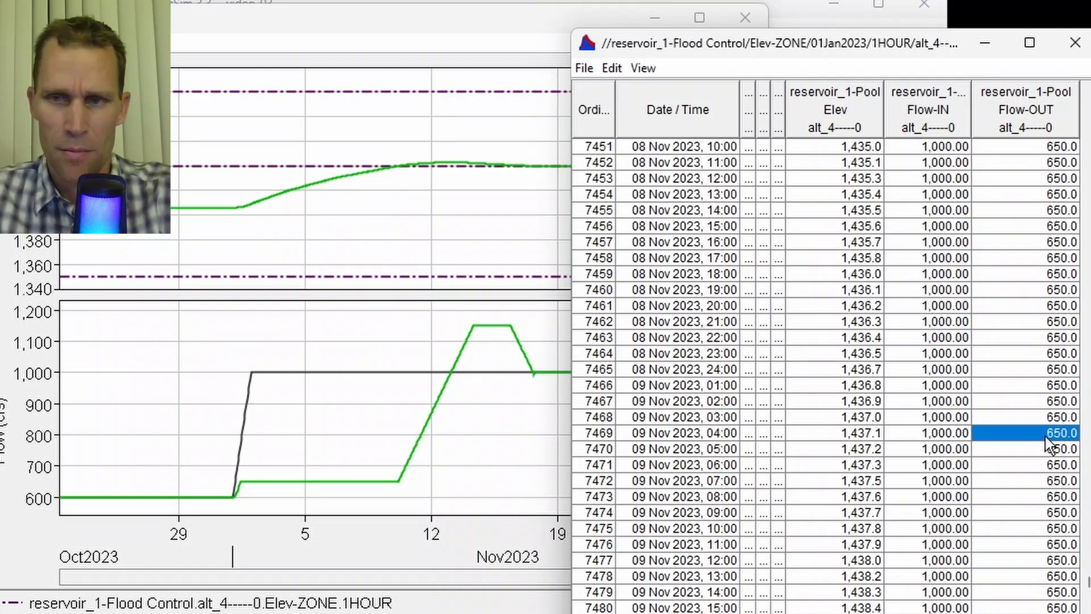
click(943, 434)
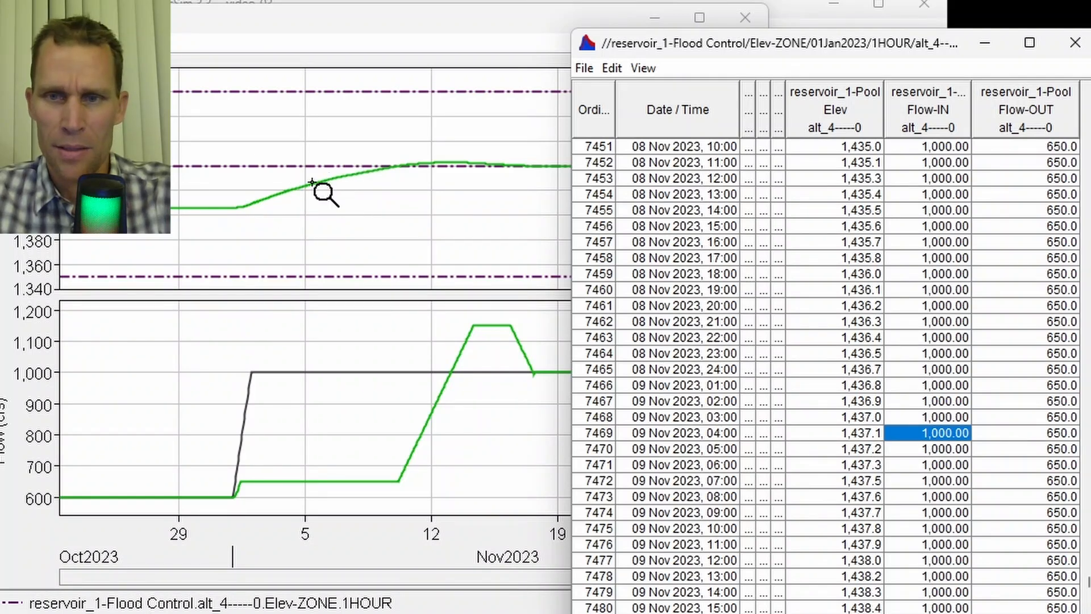
click(852, 417)
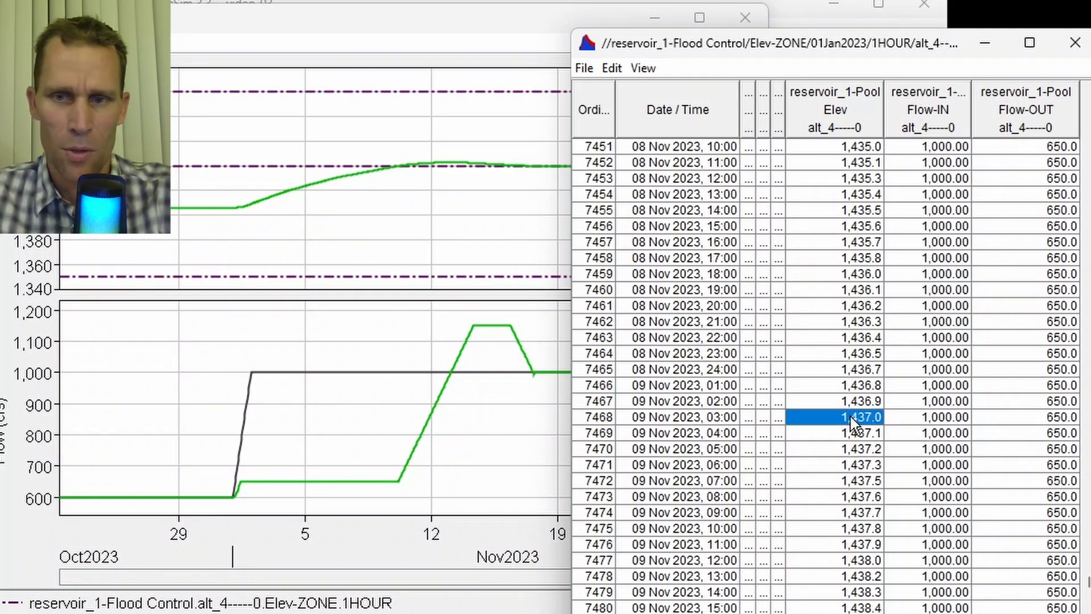
scroll(851, 417, down, 10)
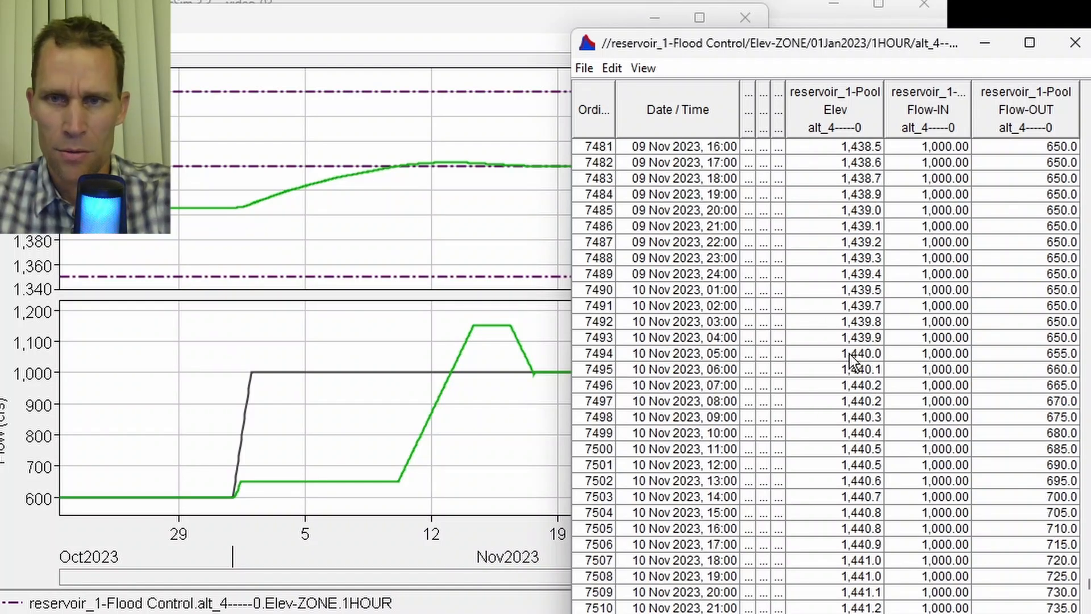
click(850, 353)
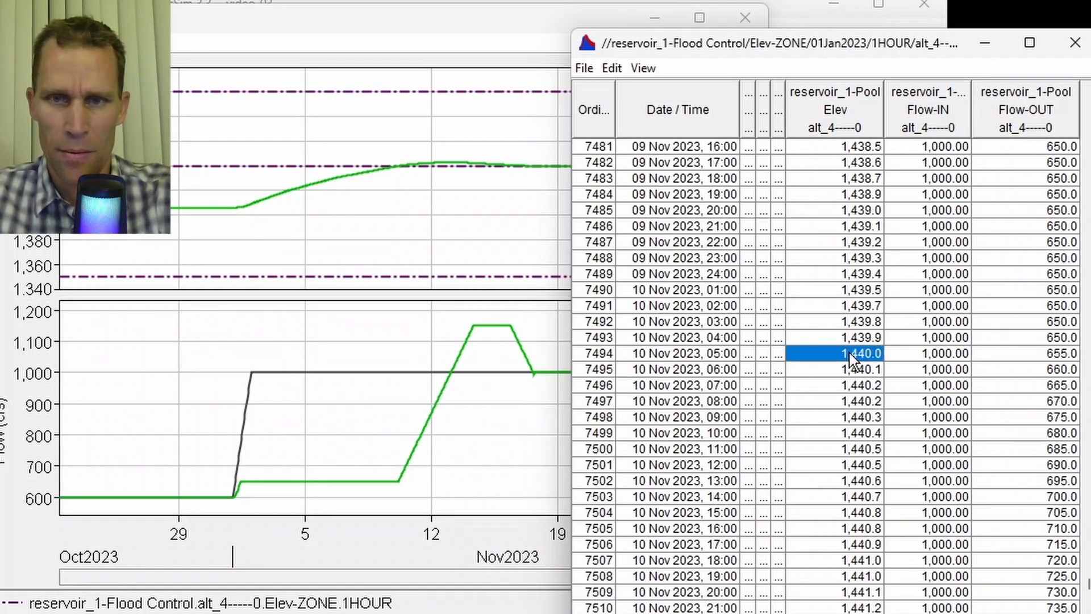
click(689, 354)
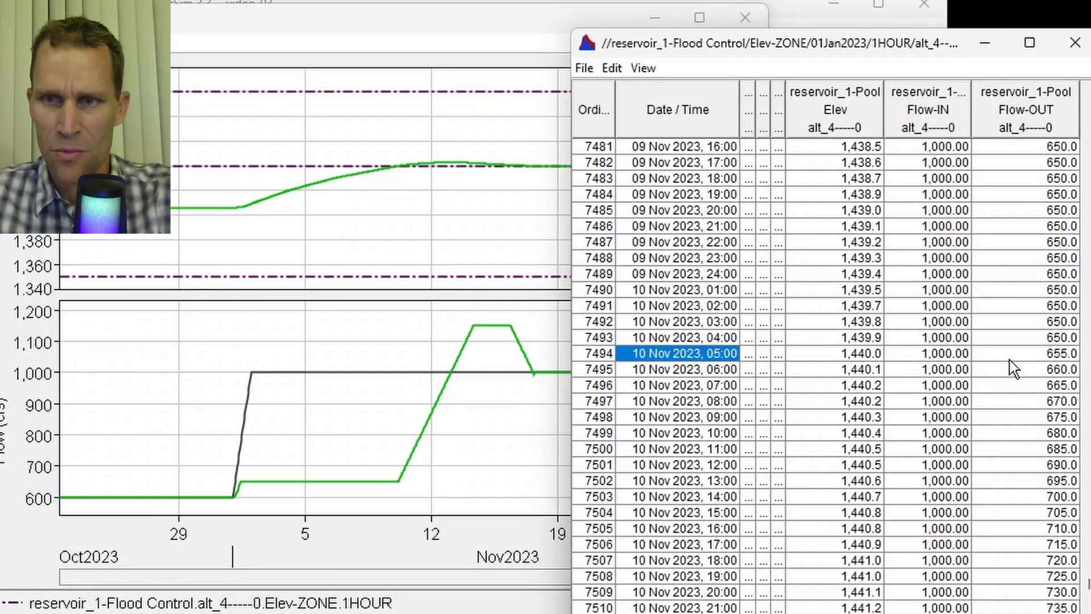
- Examine the outflow values in the table hour by hour around 10 Nov 2023 as the release starts ramping up
click(1055, 339)
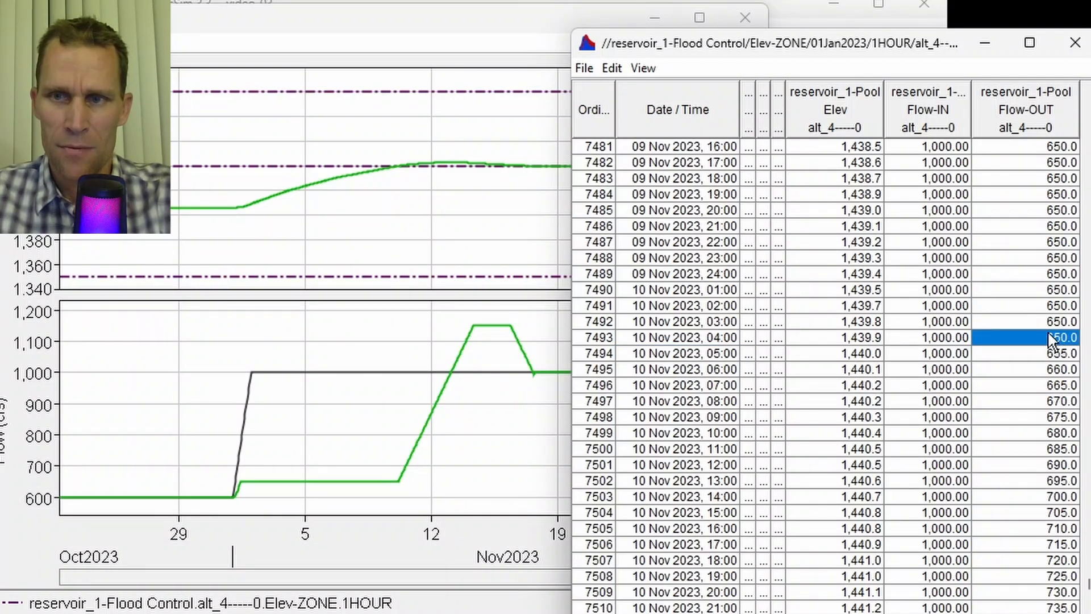
click(1046, 327)
click(1038, 338)
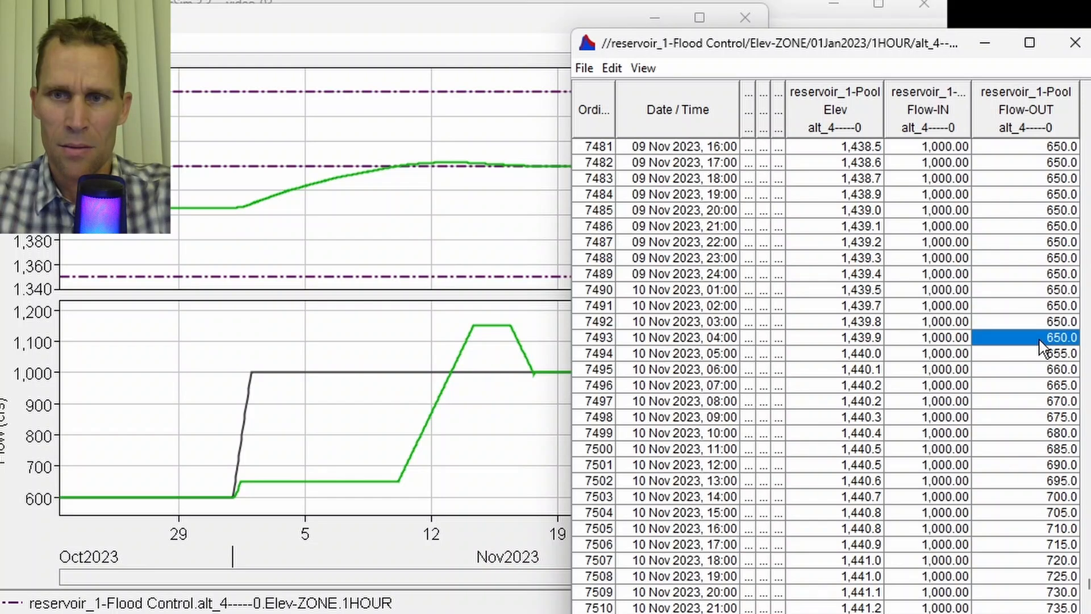
click(943, 343)
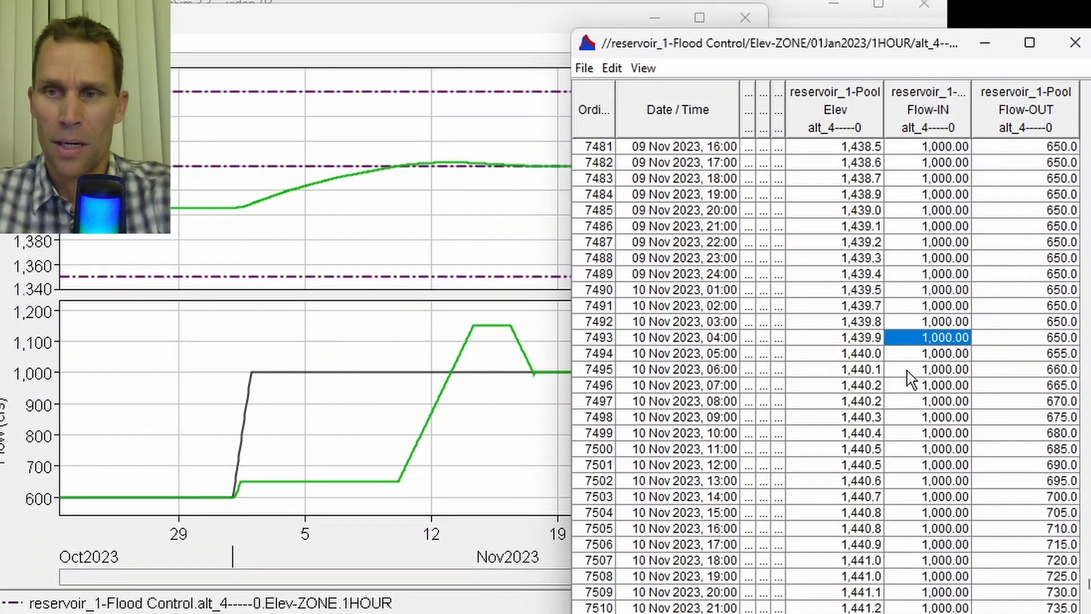
click(1059, 338)
click(1059, 353)
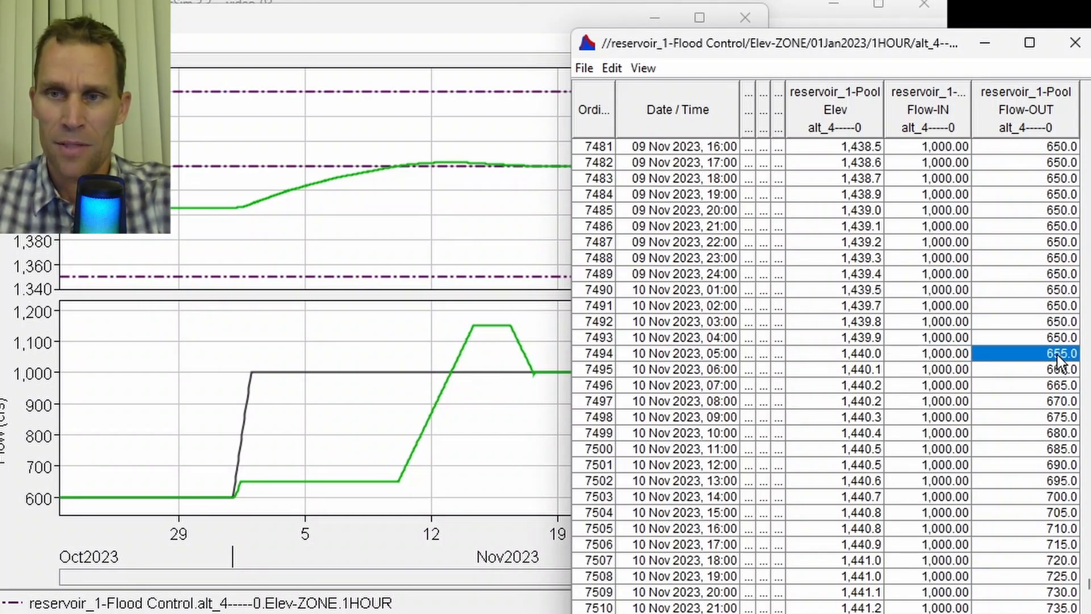
click(1057, 370)
click(1057, 385)
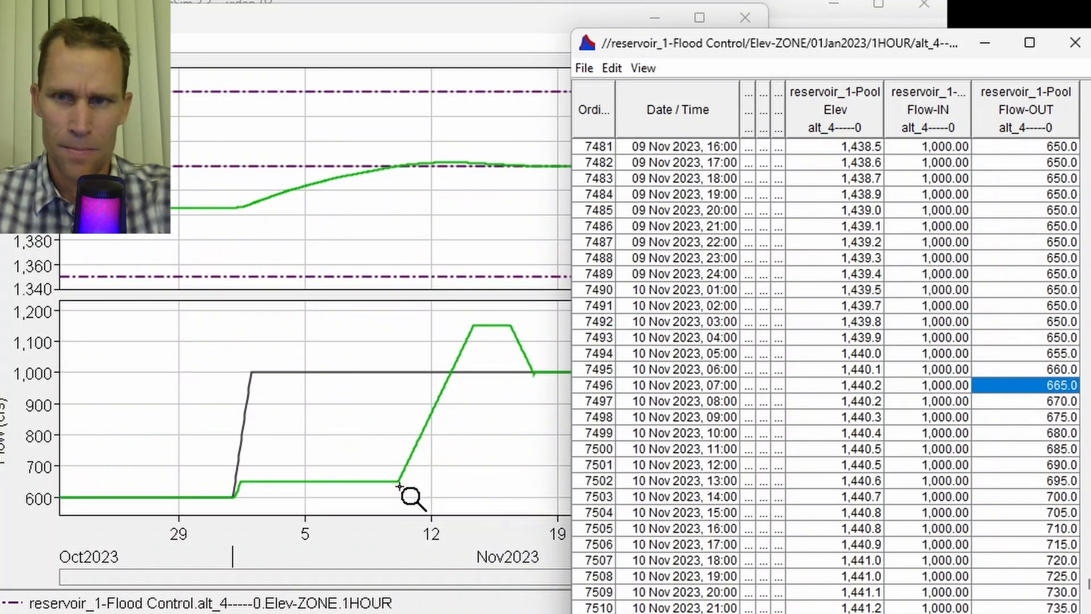
scroll(961, 353, down, 1)
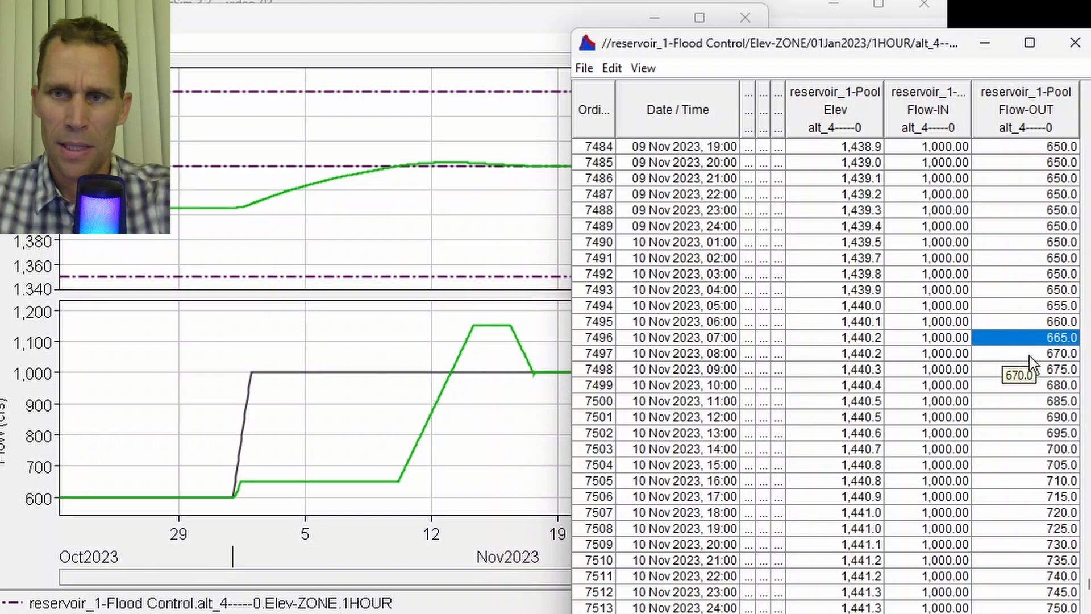
click(1032, 357)
click(938, 358)
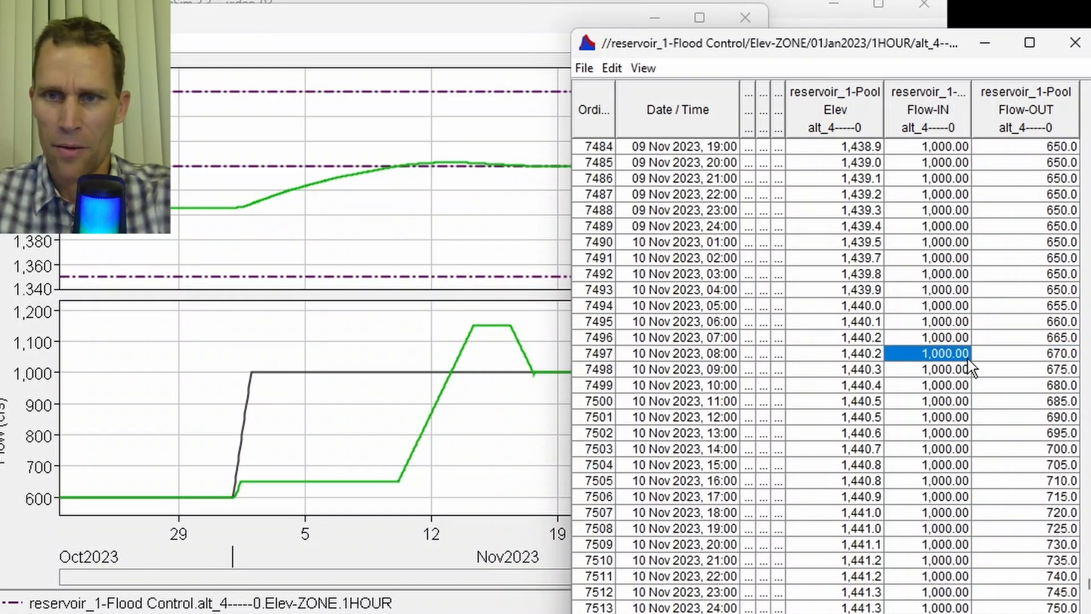
click(947, 363)
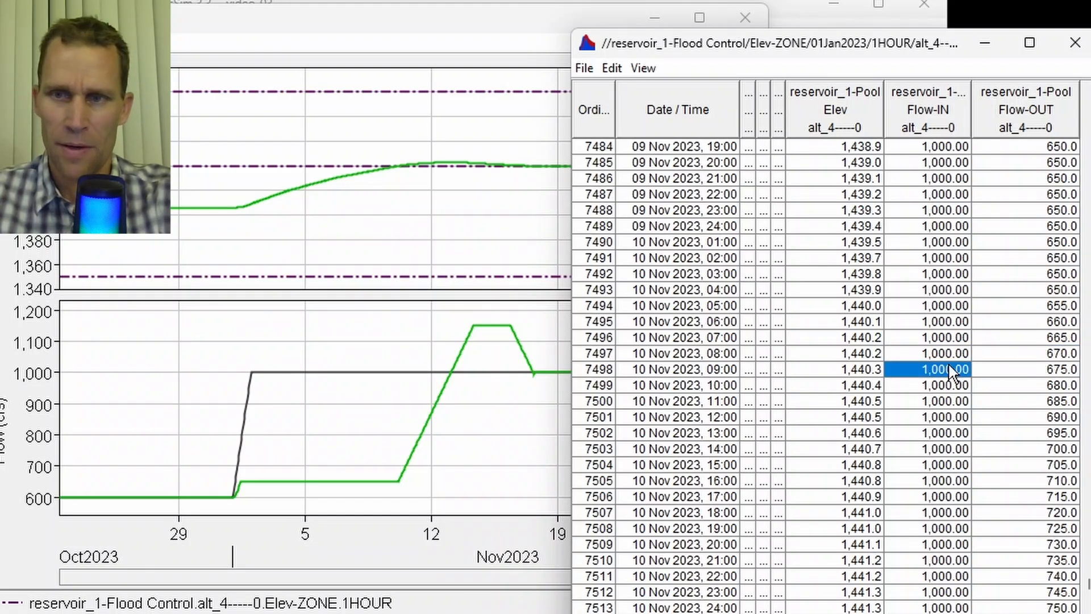
click(1043, 370)
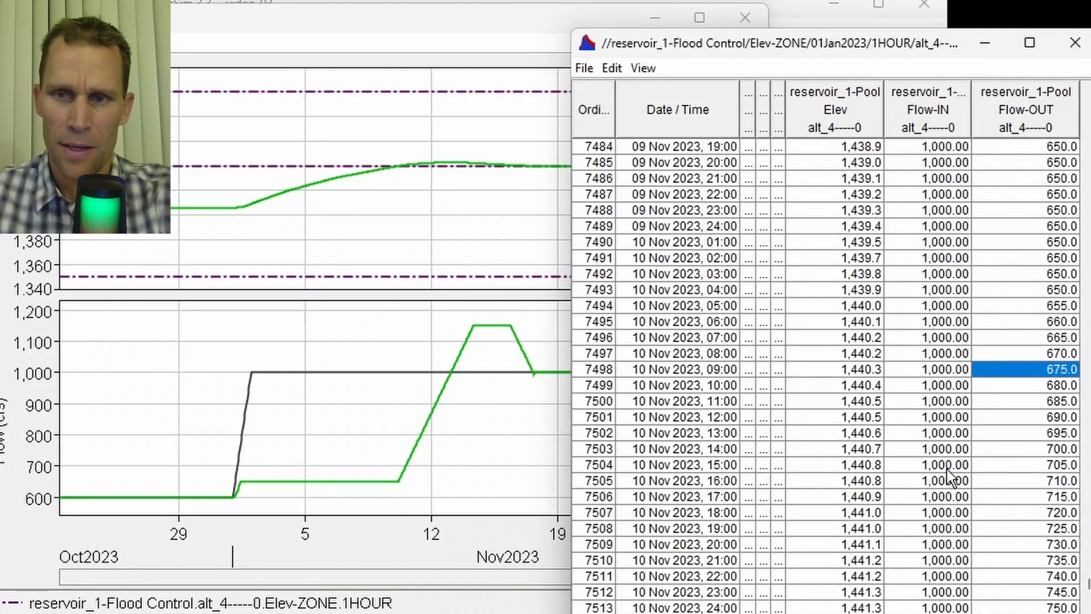
click(932, 482)
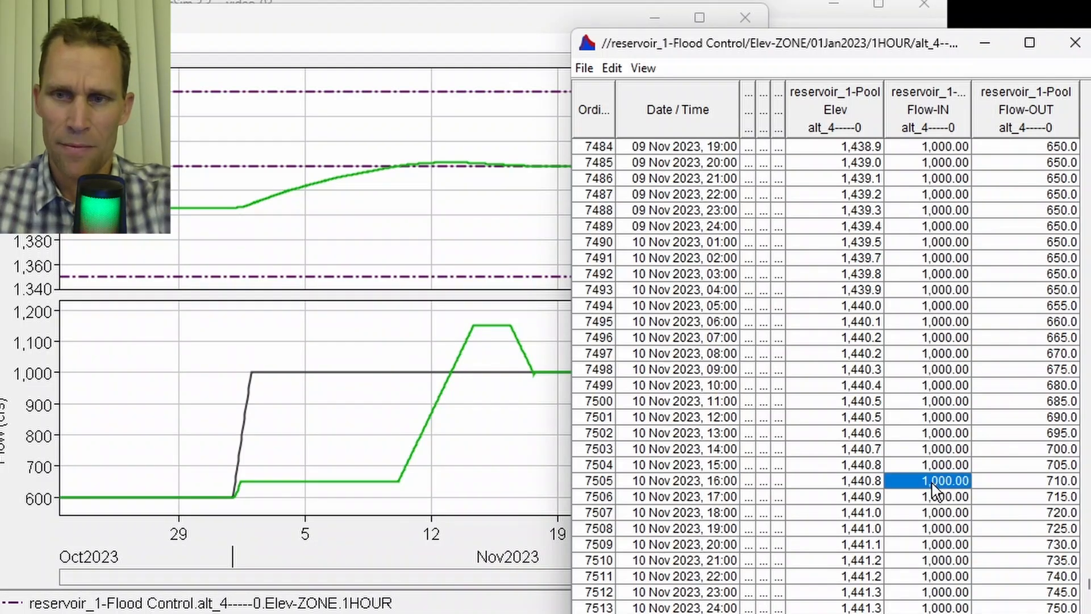
click(1043, 483)
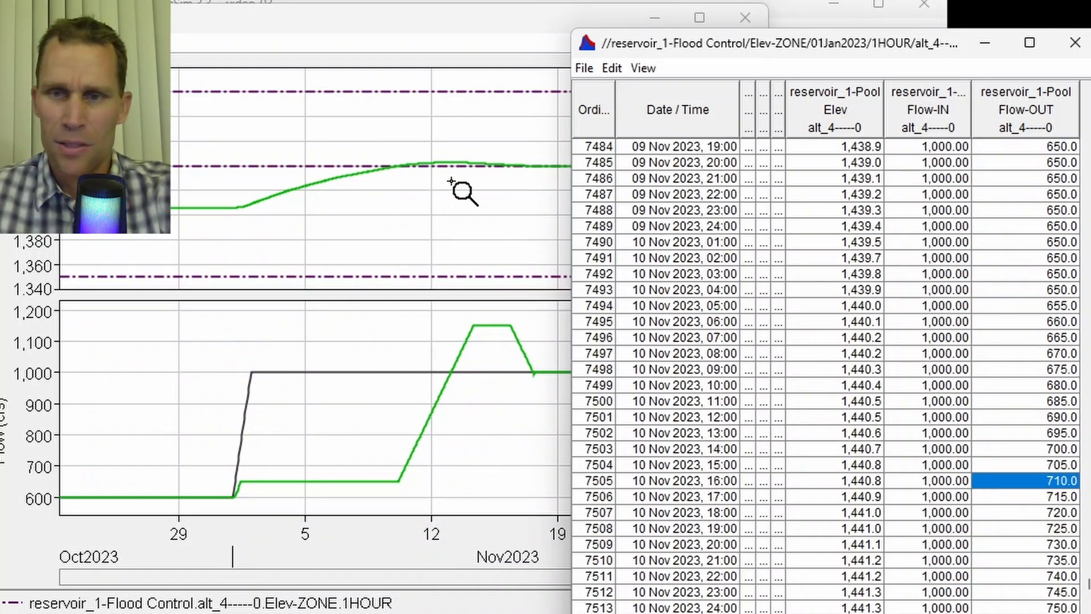
click(862, 483)
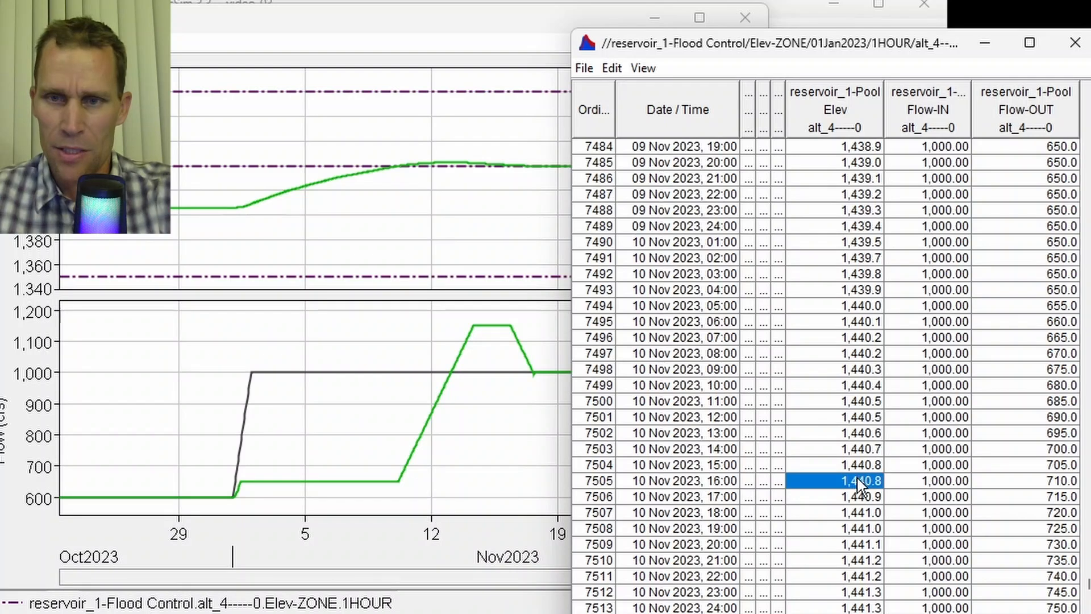
- Scroll through the table to examine the outflow ramp-up and ramp-down between 11 and 16 Nov 2023
scroll(857, 479, down, 2)
scroll(853, 425, down, 1)
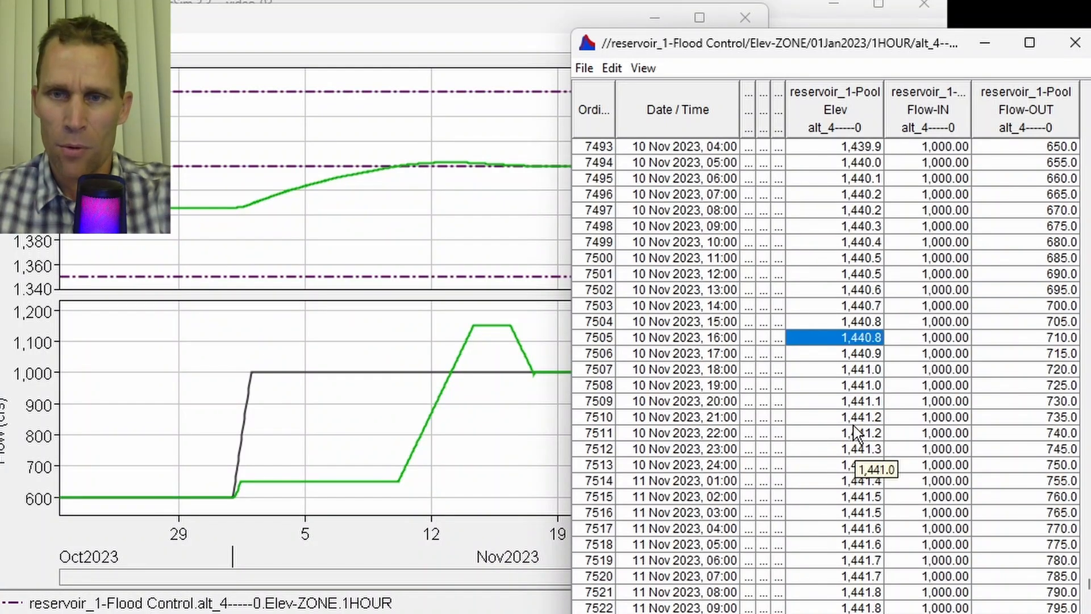
scroll(853, 414, down, 2)
scroll(854, 418, down, 2)
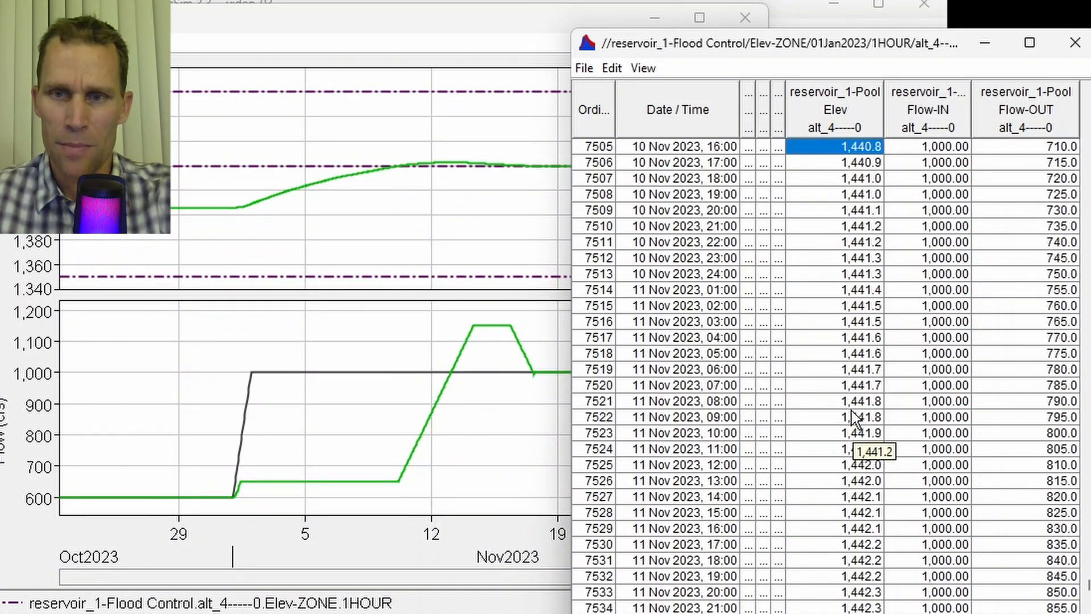
scroll(851, 410, down, 16)
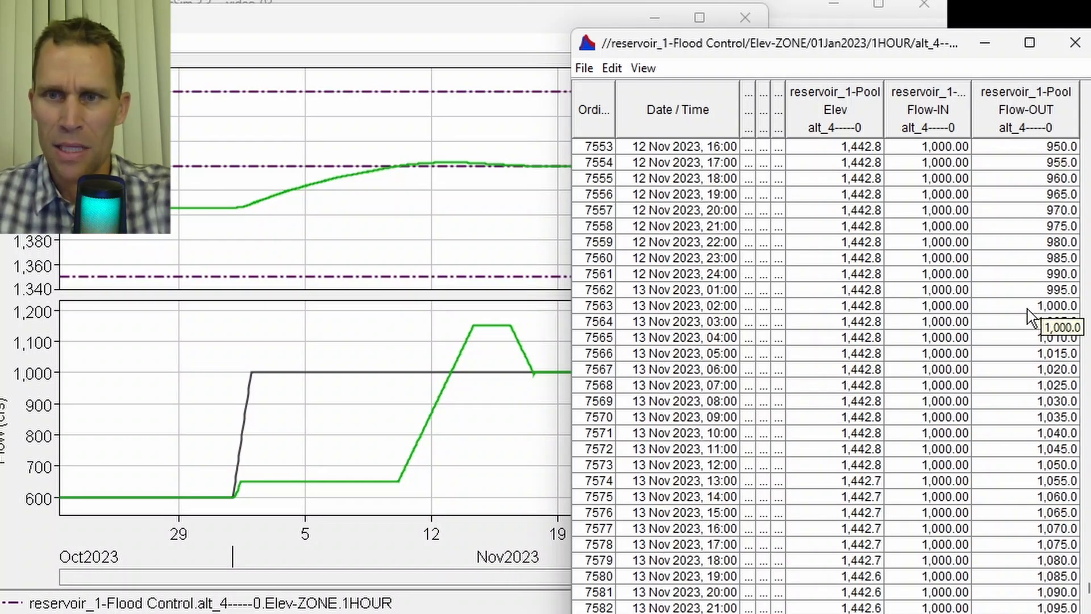
click(955, 307)
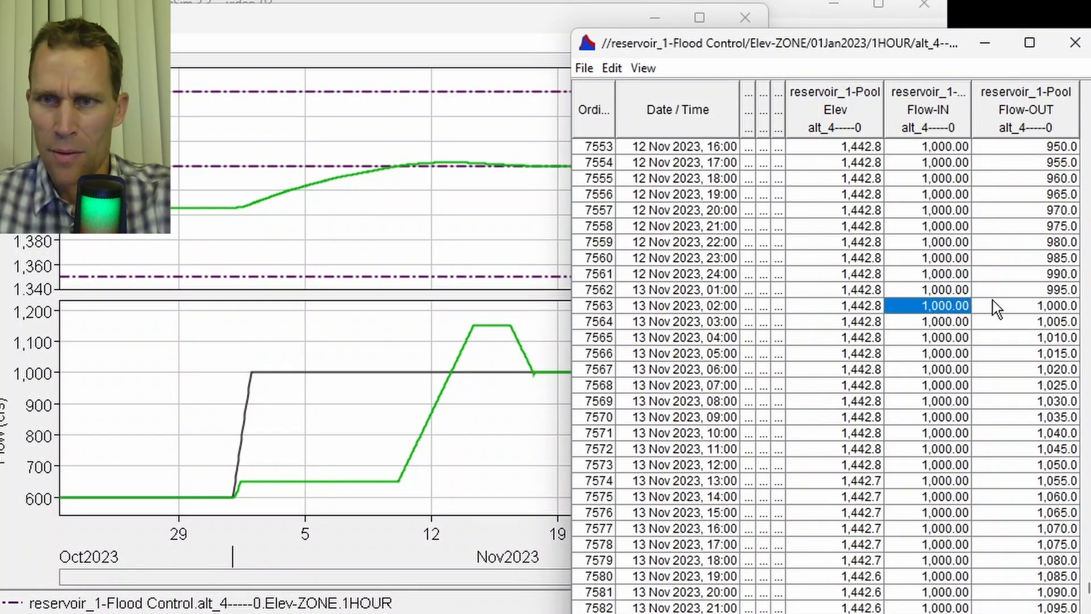
click(994, 309)
click(683, 307)
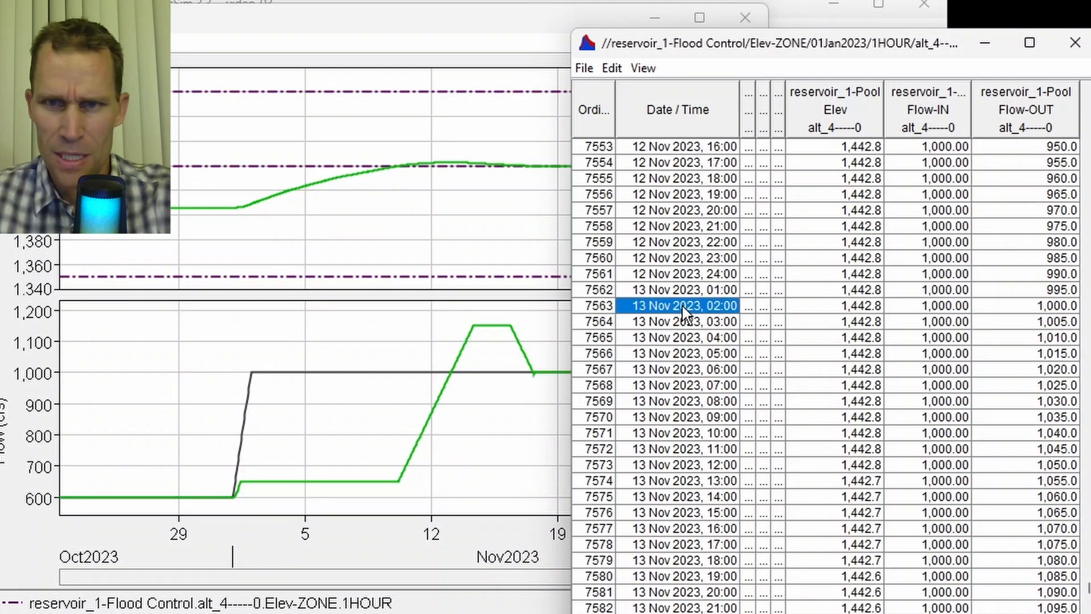
click(839, 309)
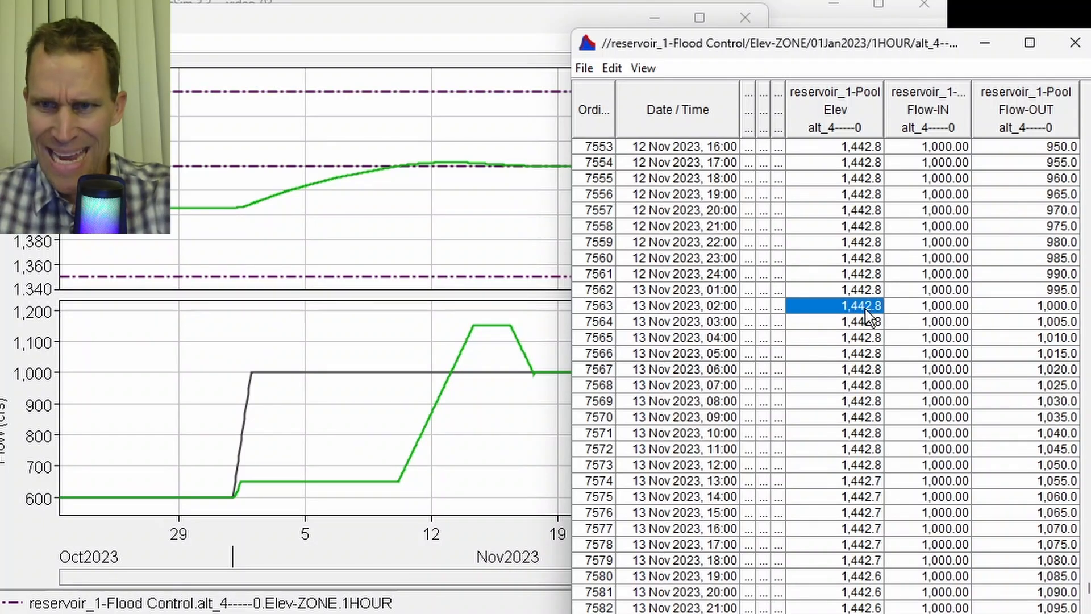
scroll(1017, 417, down, 6)
scroll(1018, 418, down, 2)
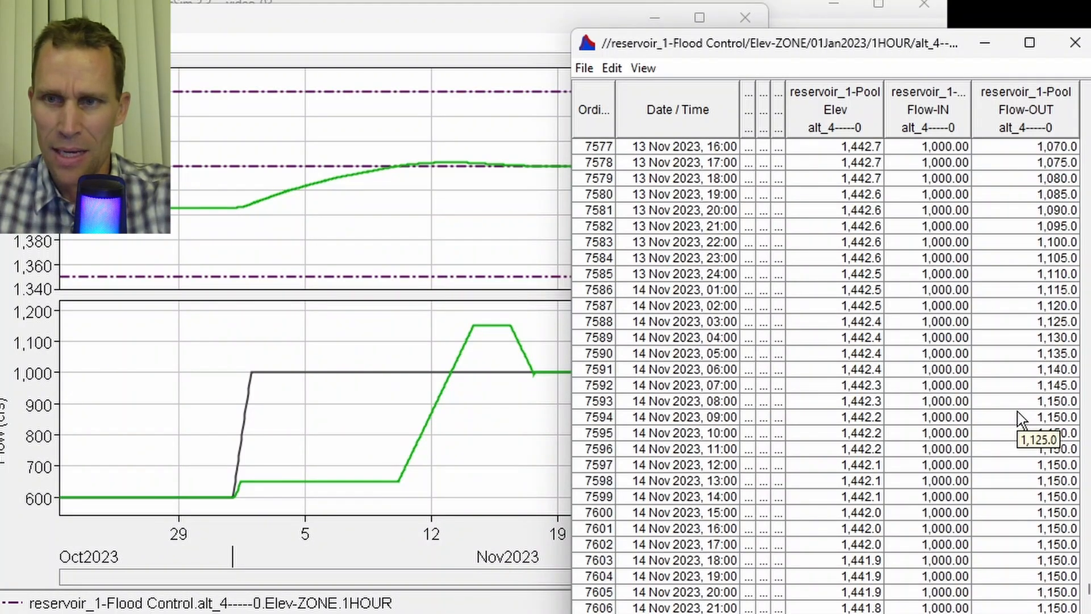
scroll(1018, 410, down, 1)
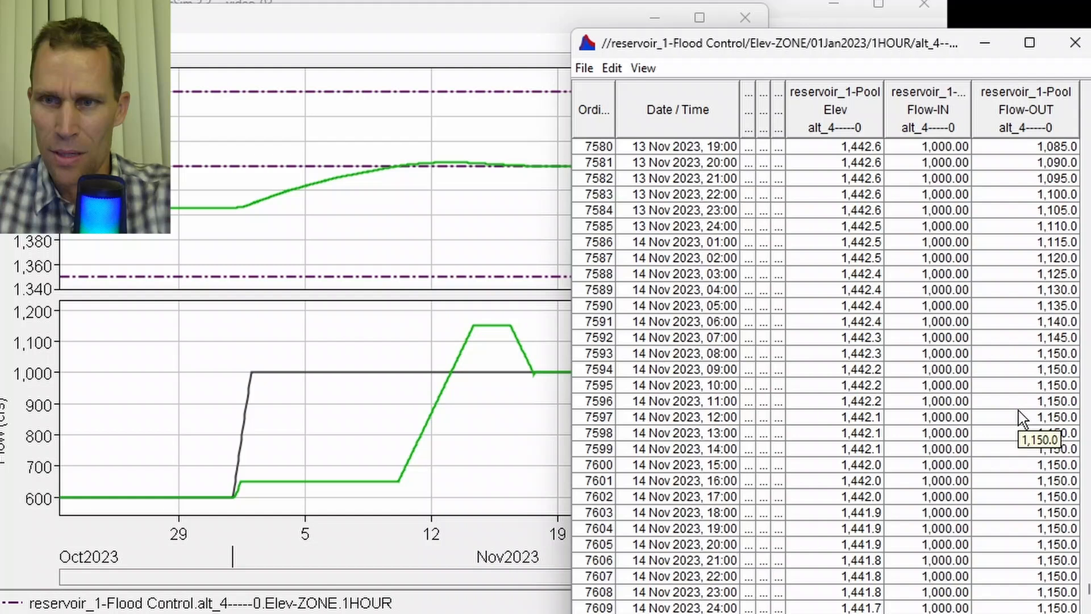
click(1041, 357)
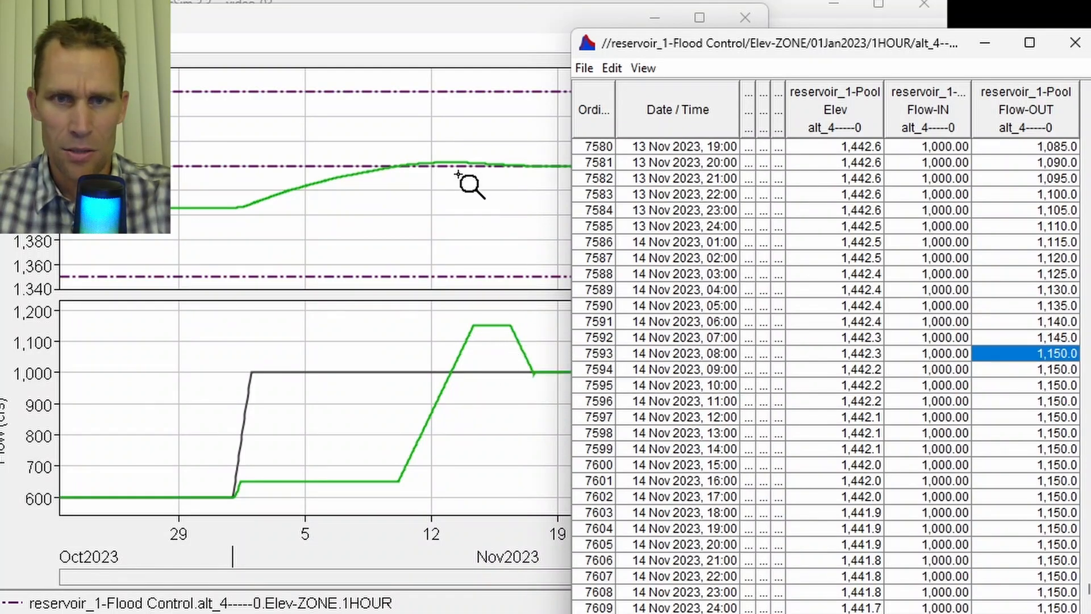
scroll(993, 432, down, 17)
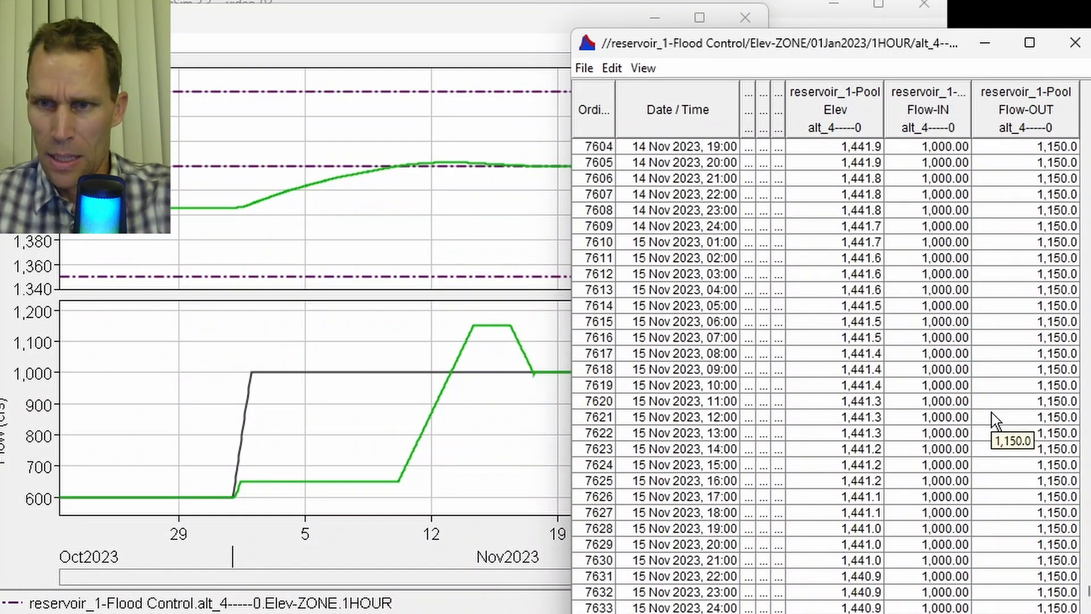
click(1017, 338)
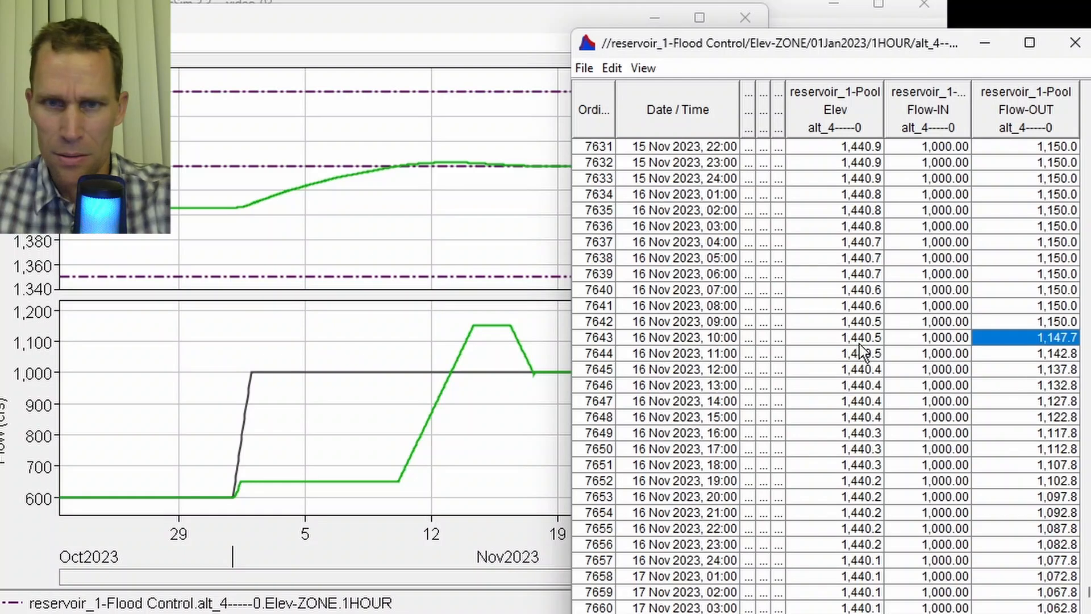
click(689, 341)
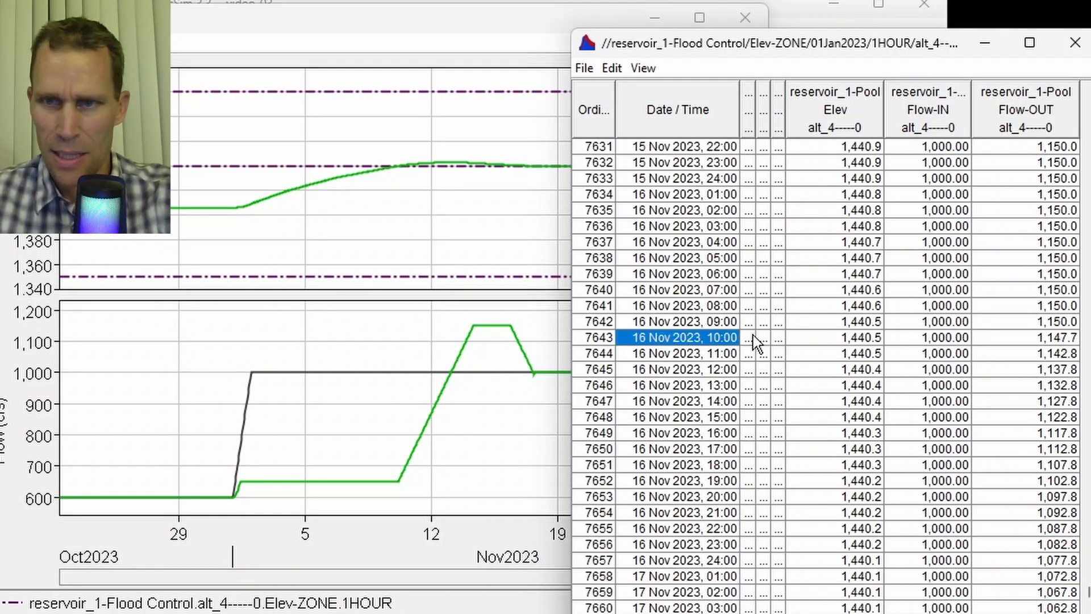
click(1029, 341)
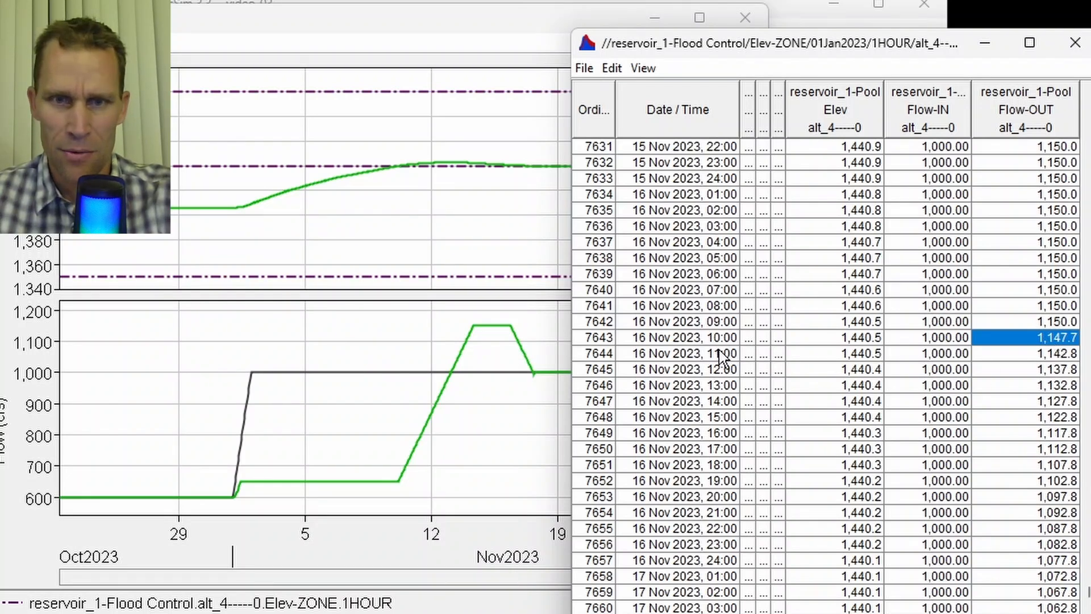
scroll(1053, 398, down, 10)
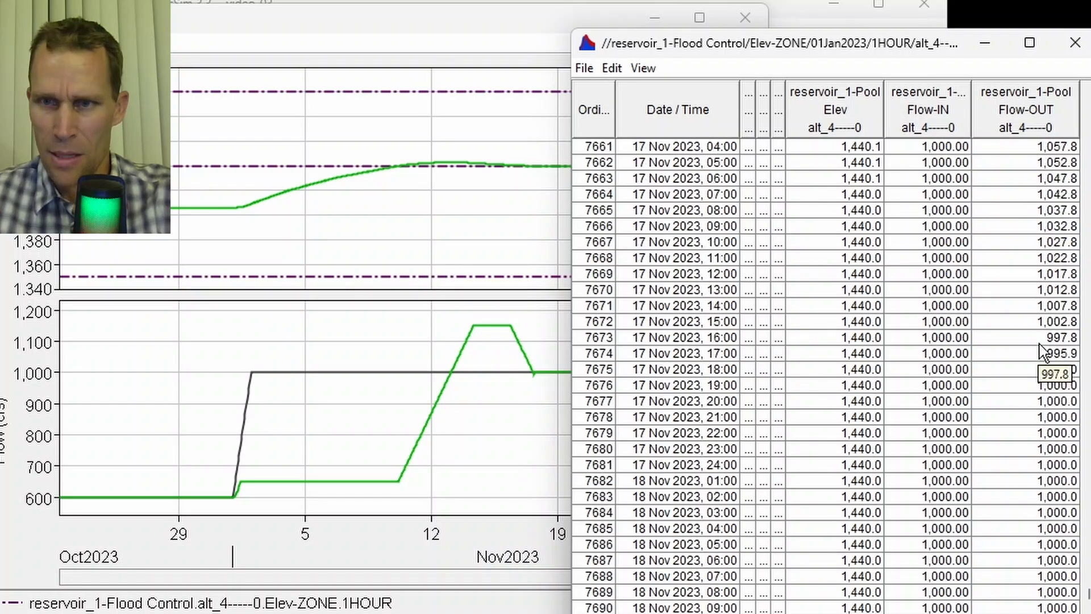
- Select the 17 Nov 16:00–17:00 outflow cells and zoom the flow plot into that period, then zoom back out
drag(1039, 340, 1042, 353)
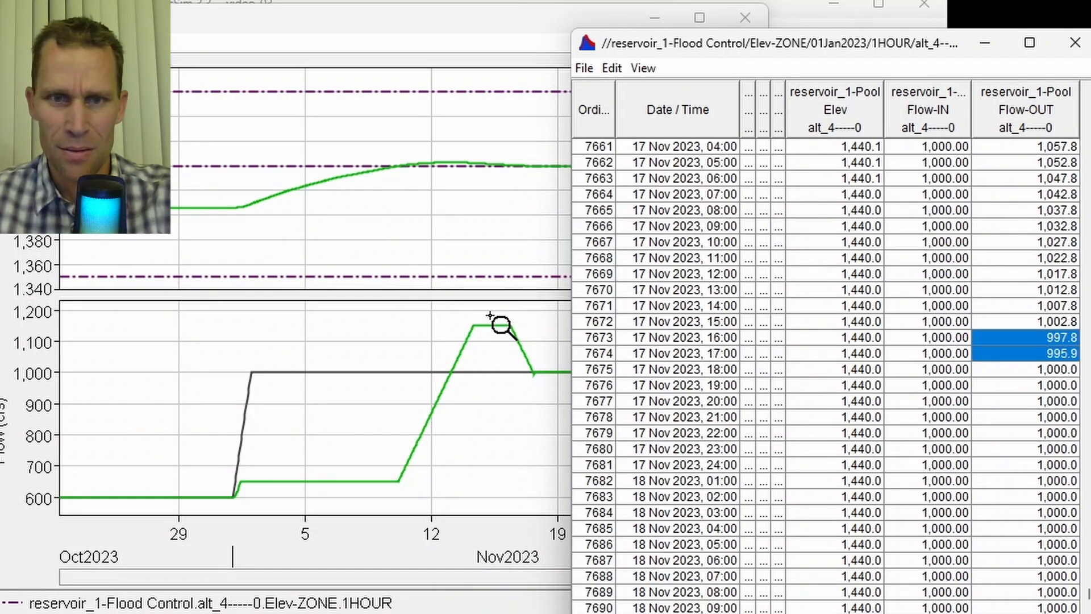
drag(500, 341, 560, 402)
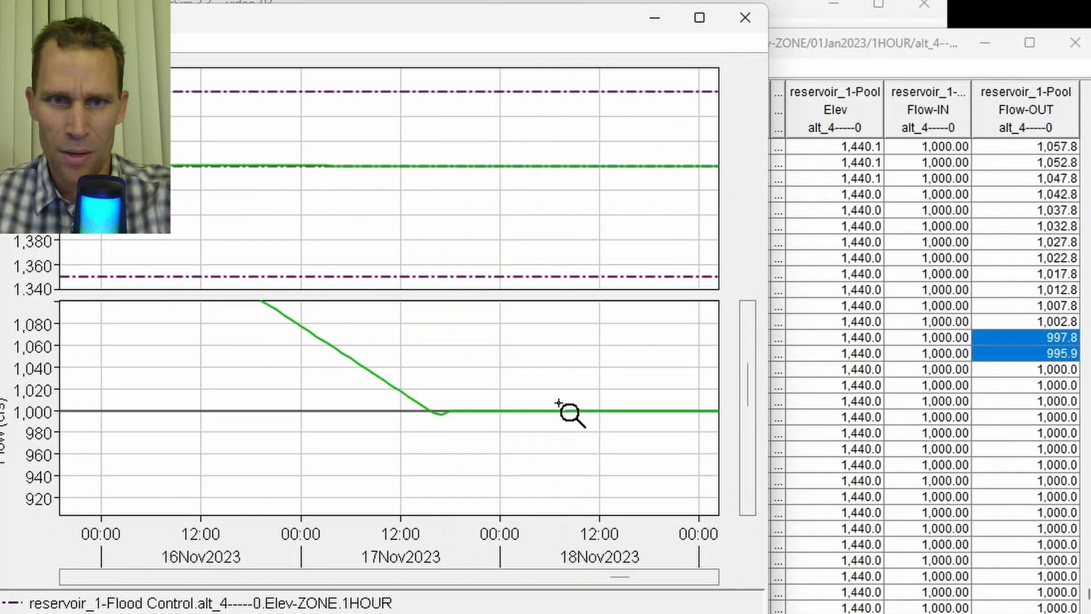
drag(375, 376, 483, 423)
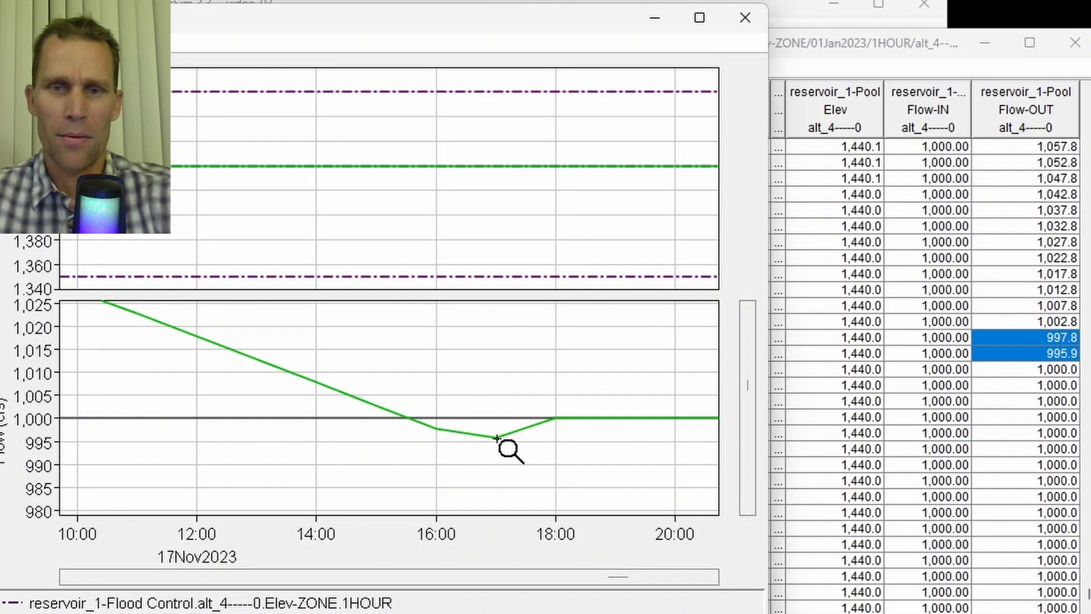
right_click(521, 385)
right_click(521, 385)
right_click(521, 385)
right_click(521, 385)
right_click(521, 385)
right_click(521, 385)
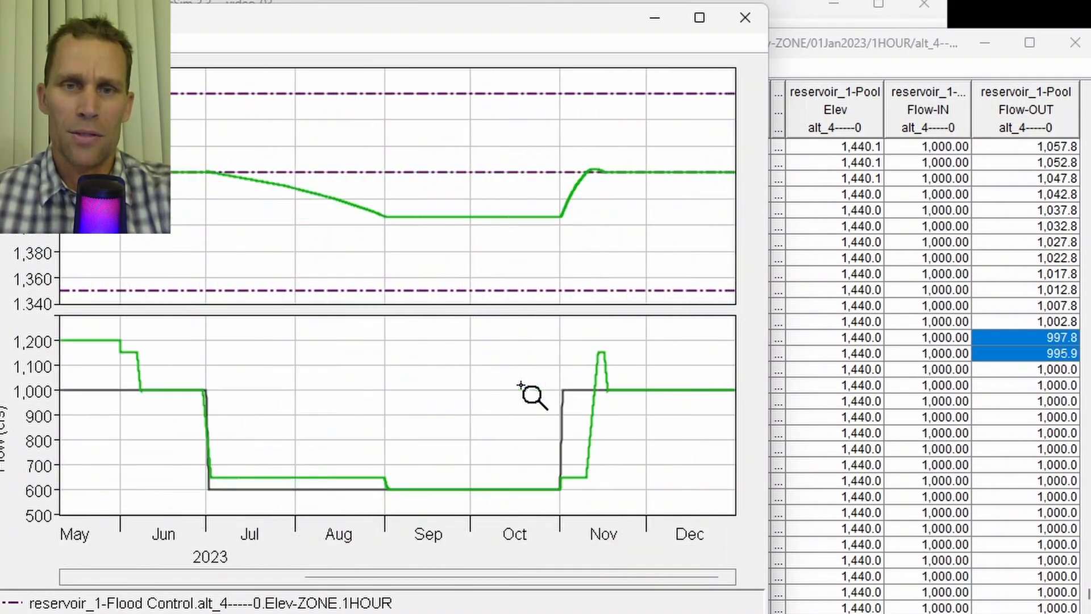
right_click(521, 385)
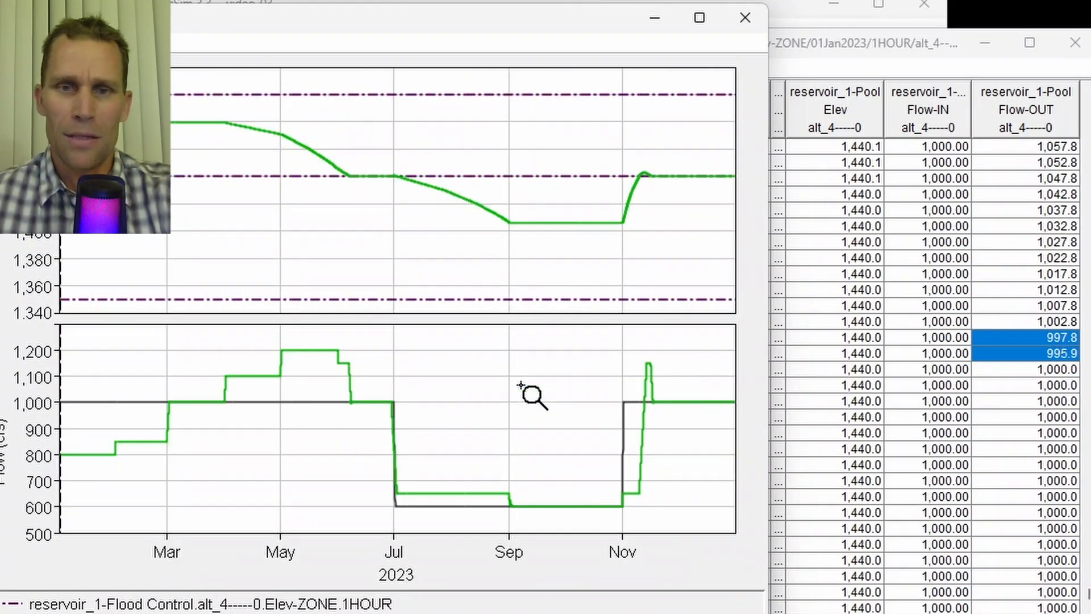
- Move the tabulated results window down and to the right
click(828, 45)
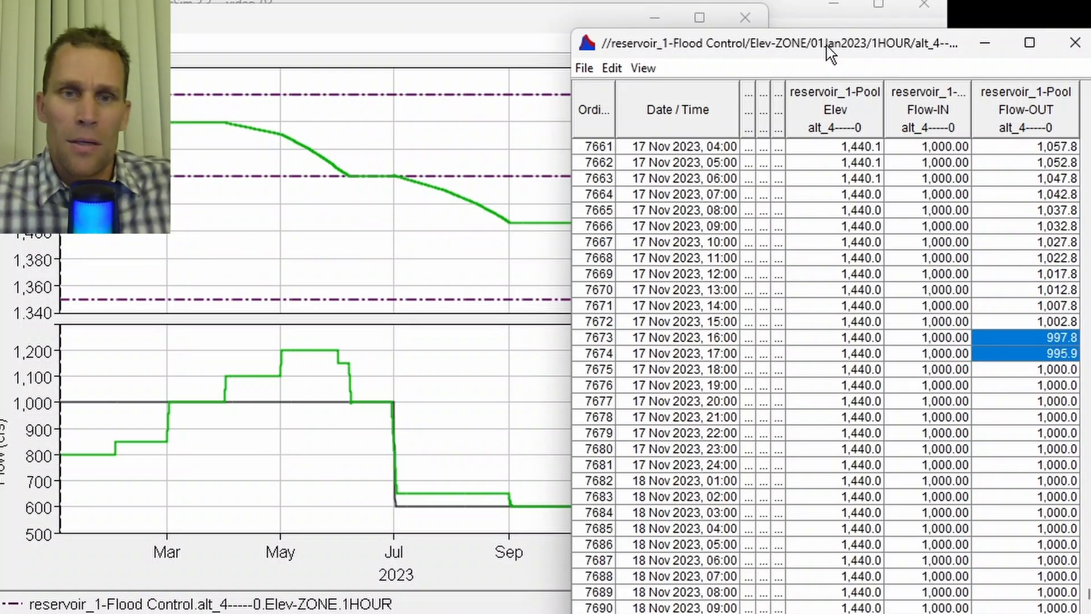
drag(711, 48, 744, 102)
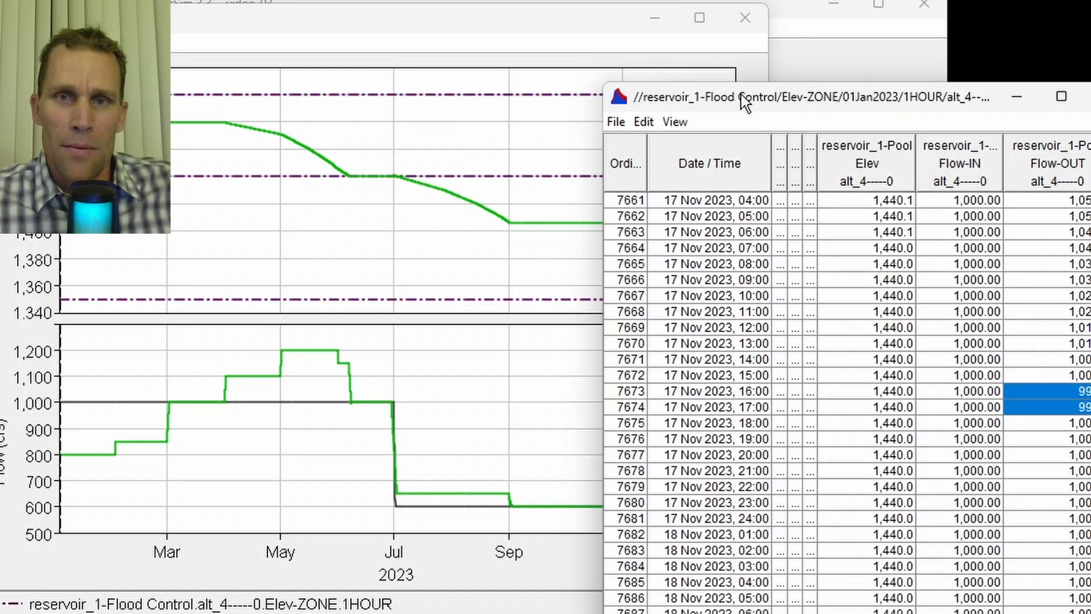